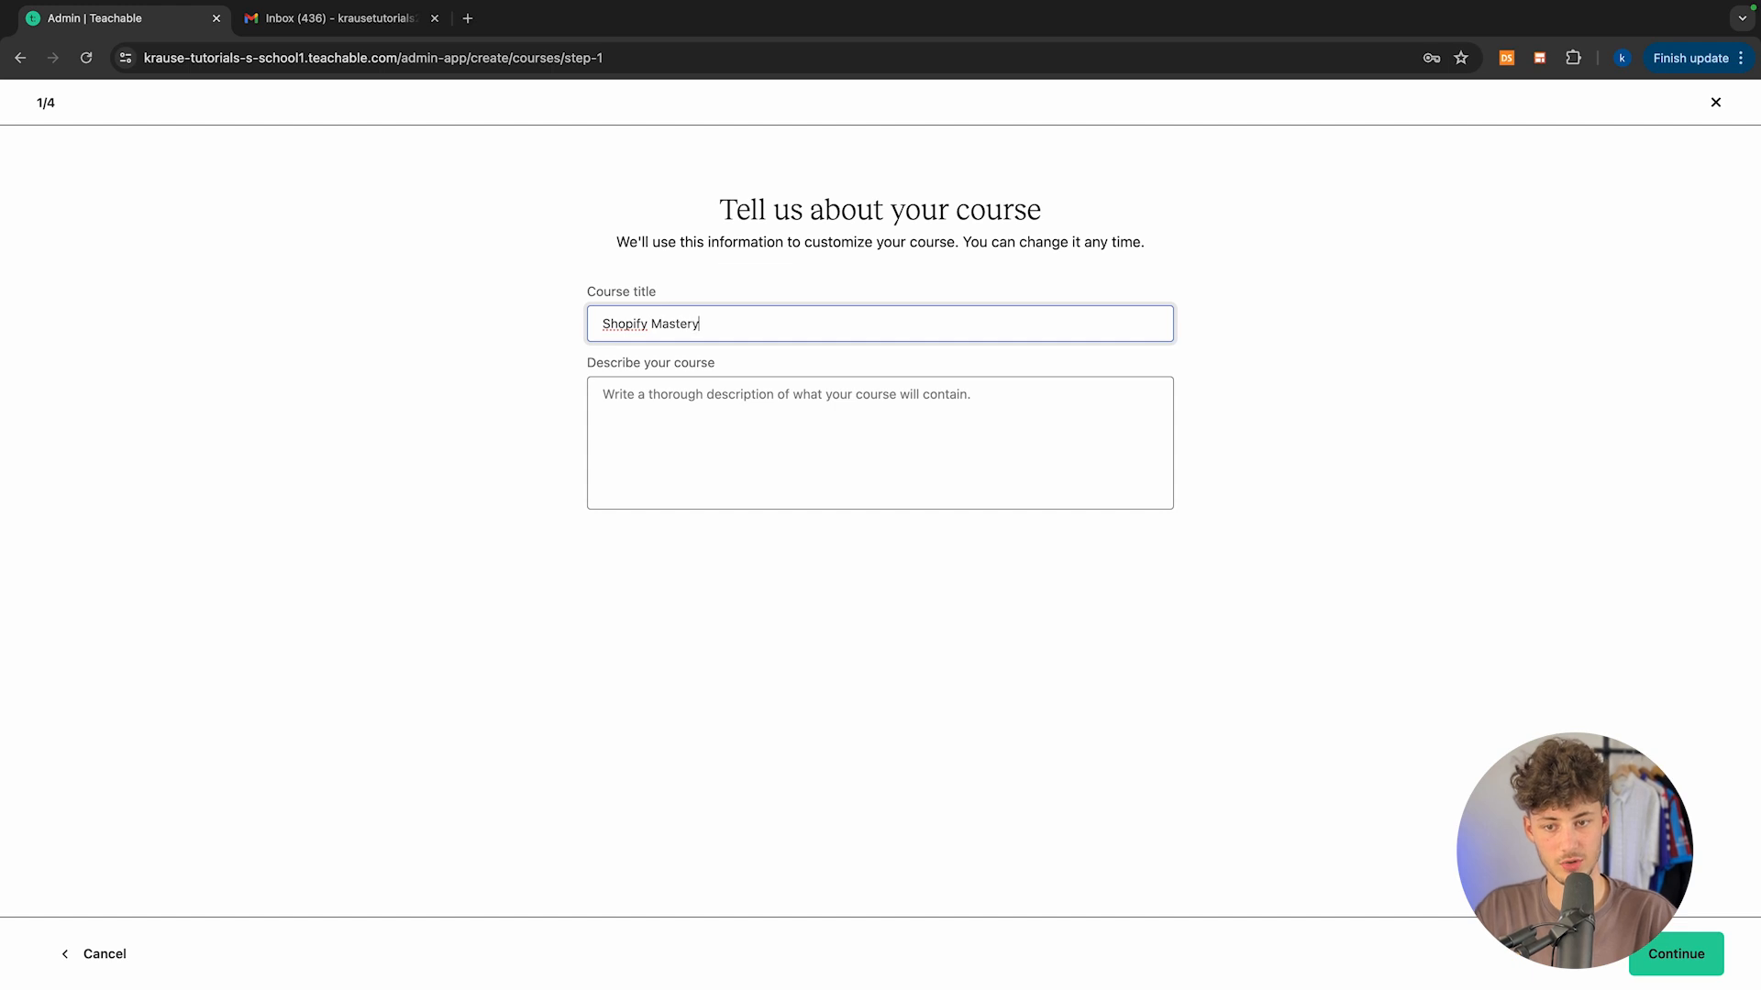
# Step: Complete the course title as "Shopify Mastery Course", fill in the prepared Shopify course description and continue
pyautogui.write('urse')
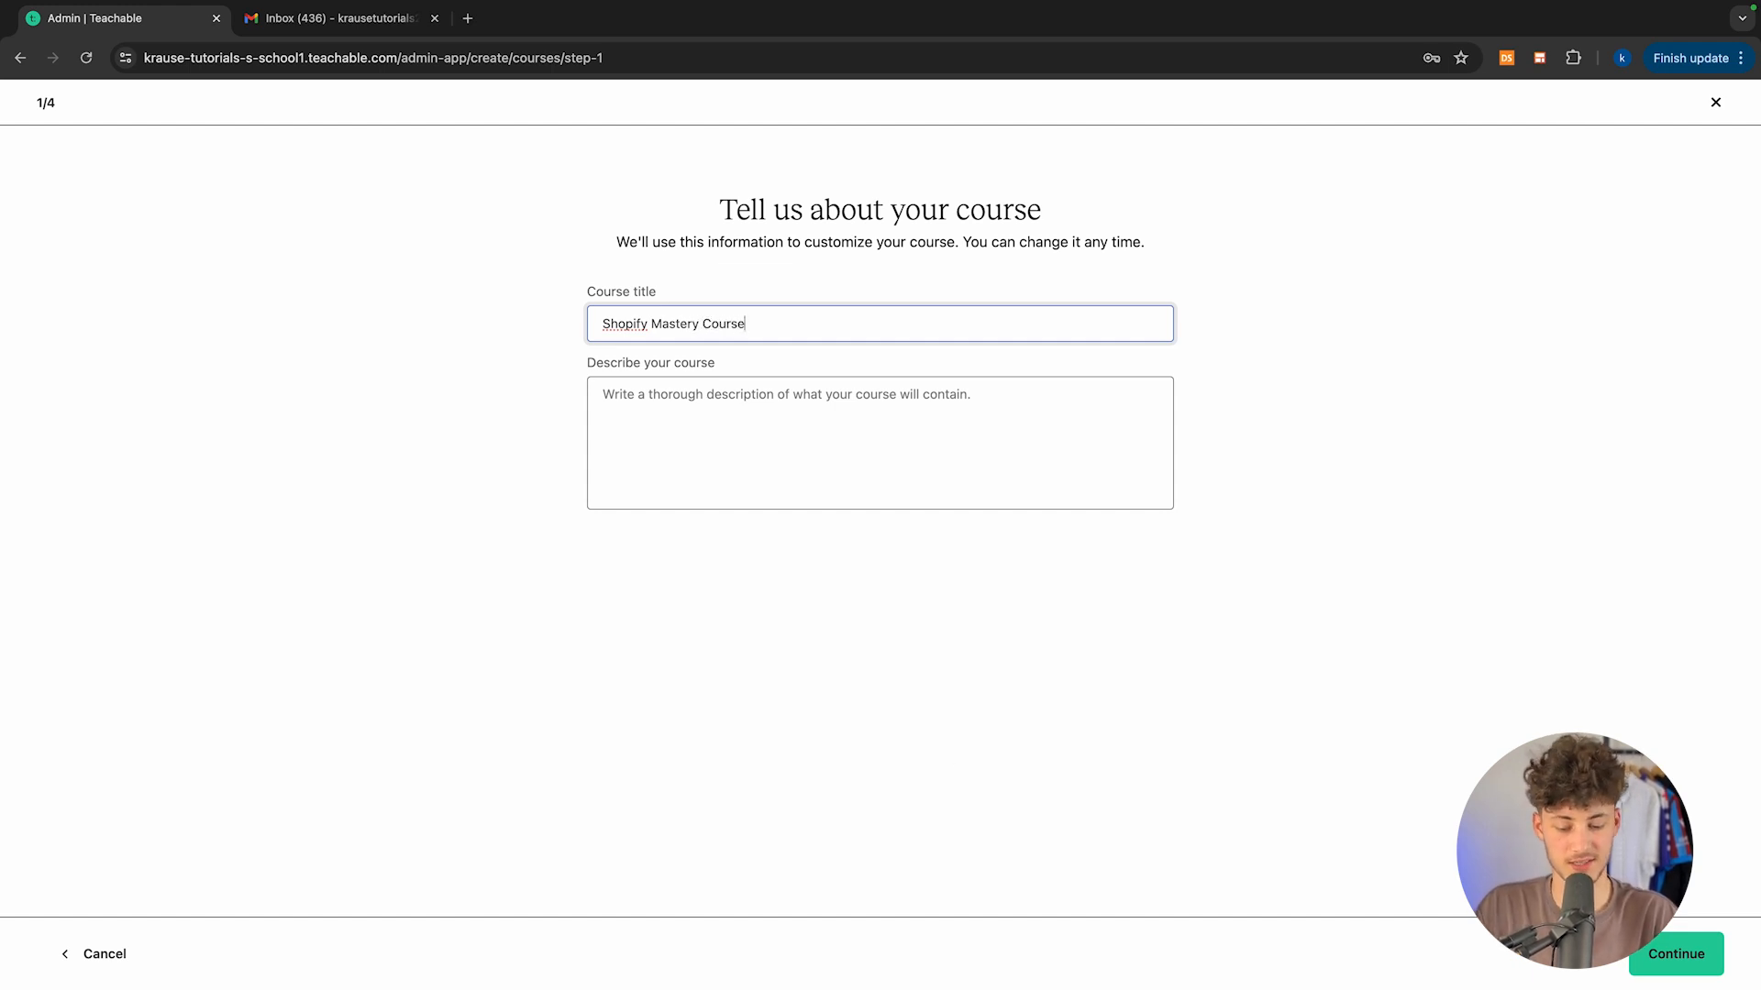
pyautogui.press('super+Tab')
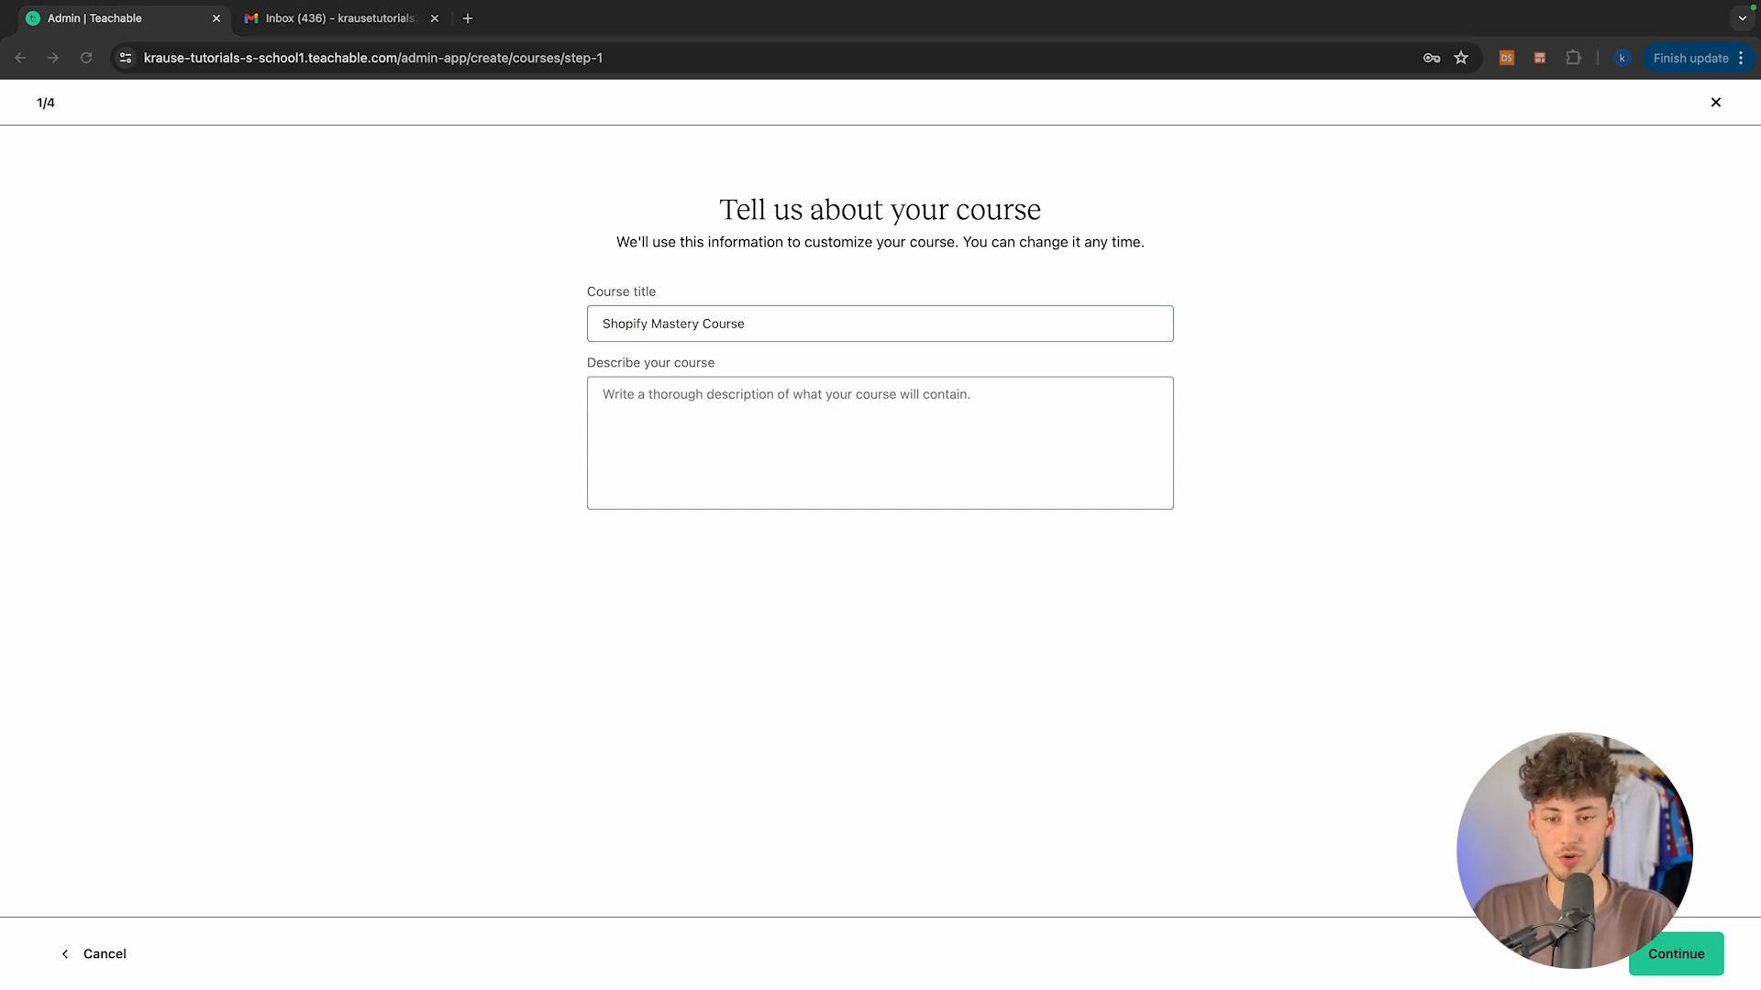
pyautogui.press('super+Tab')
pyautogui.click(819, 422)
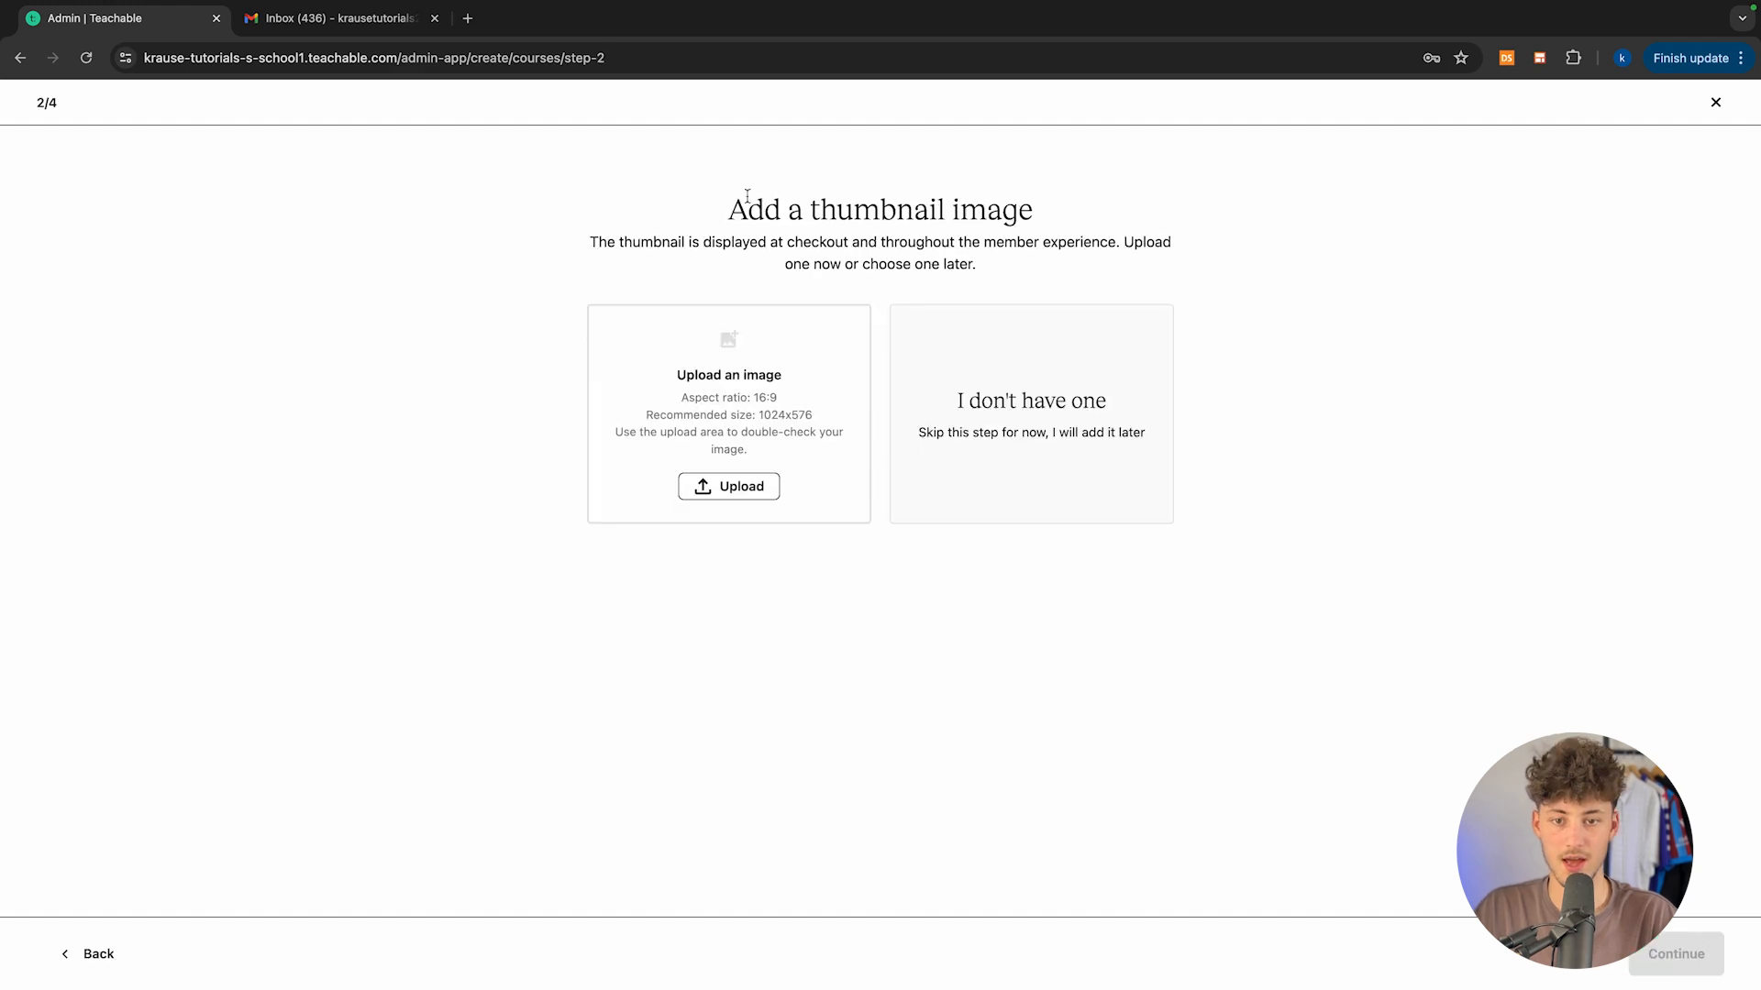
# Step: Upload the Shopify Mastery Course image as the course thumbnail and continue to the pricing stage
pyautogui.click(730, 482)
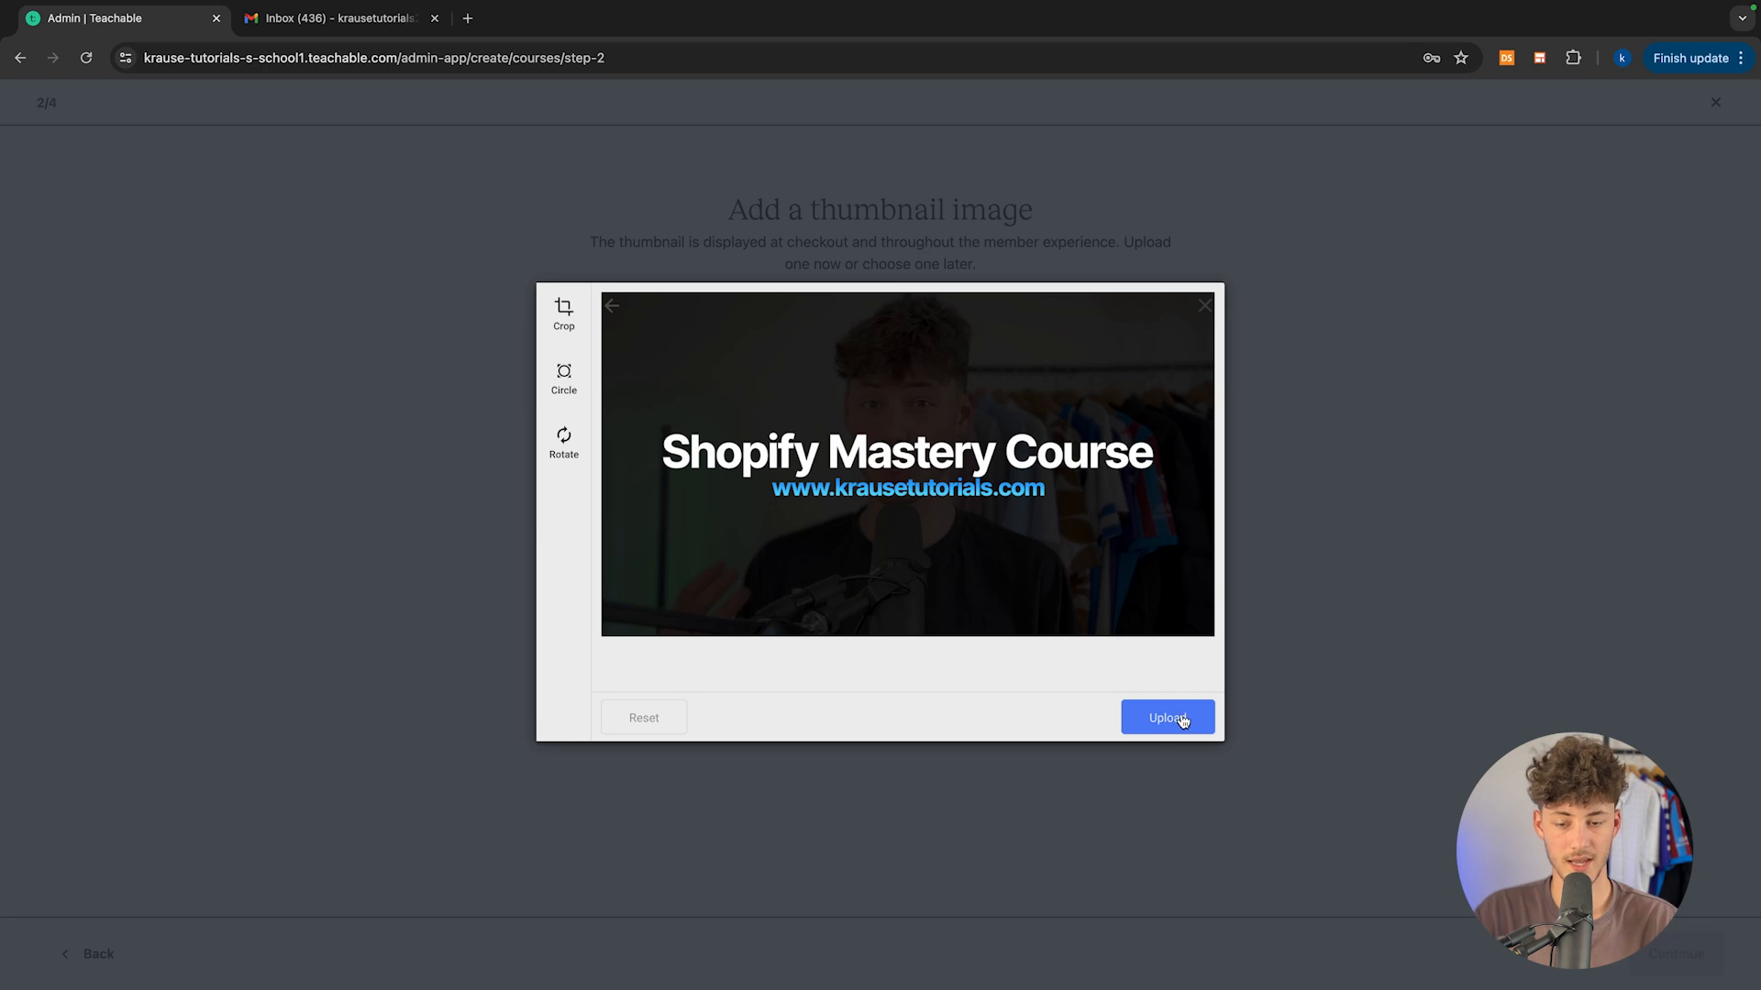
pyautogui.click(1179, 718)
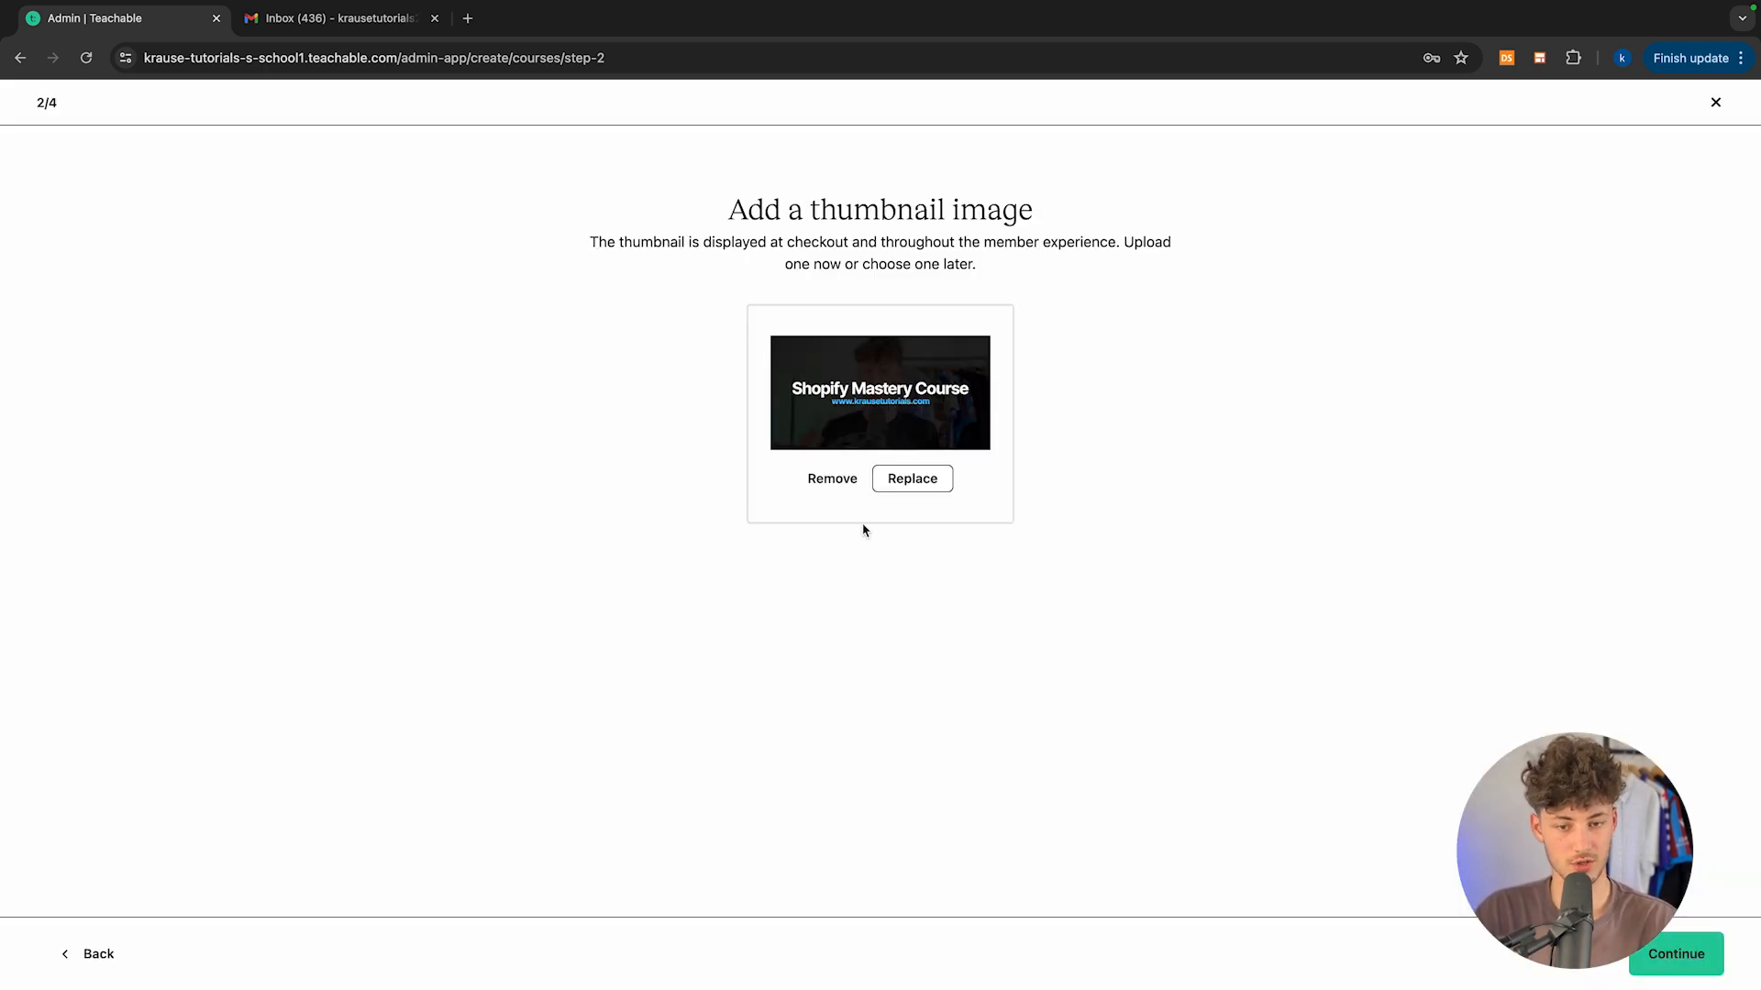
pyautogui.click(1676, 954)
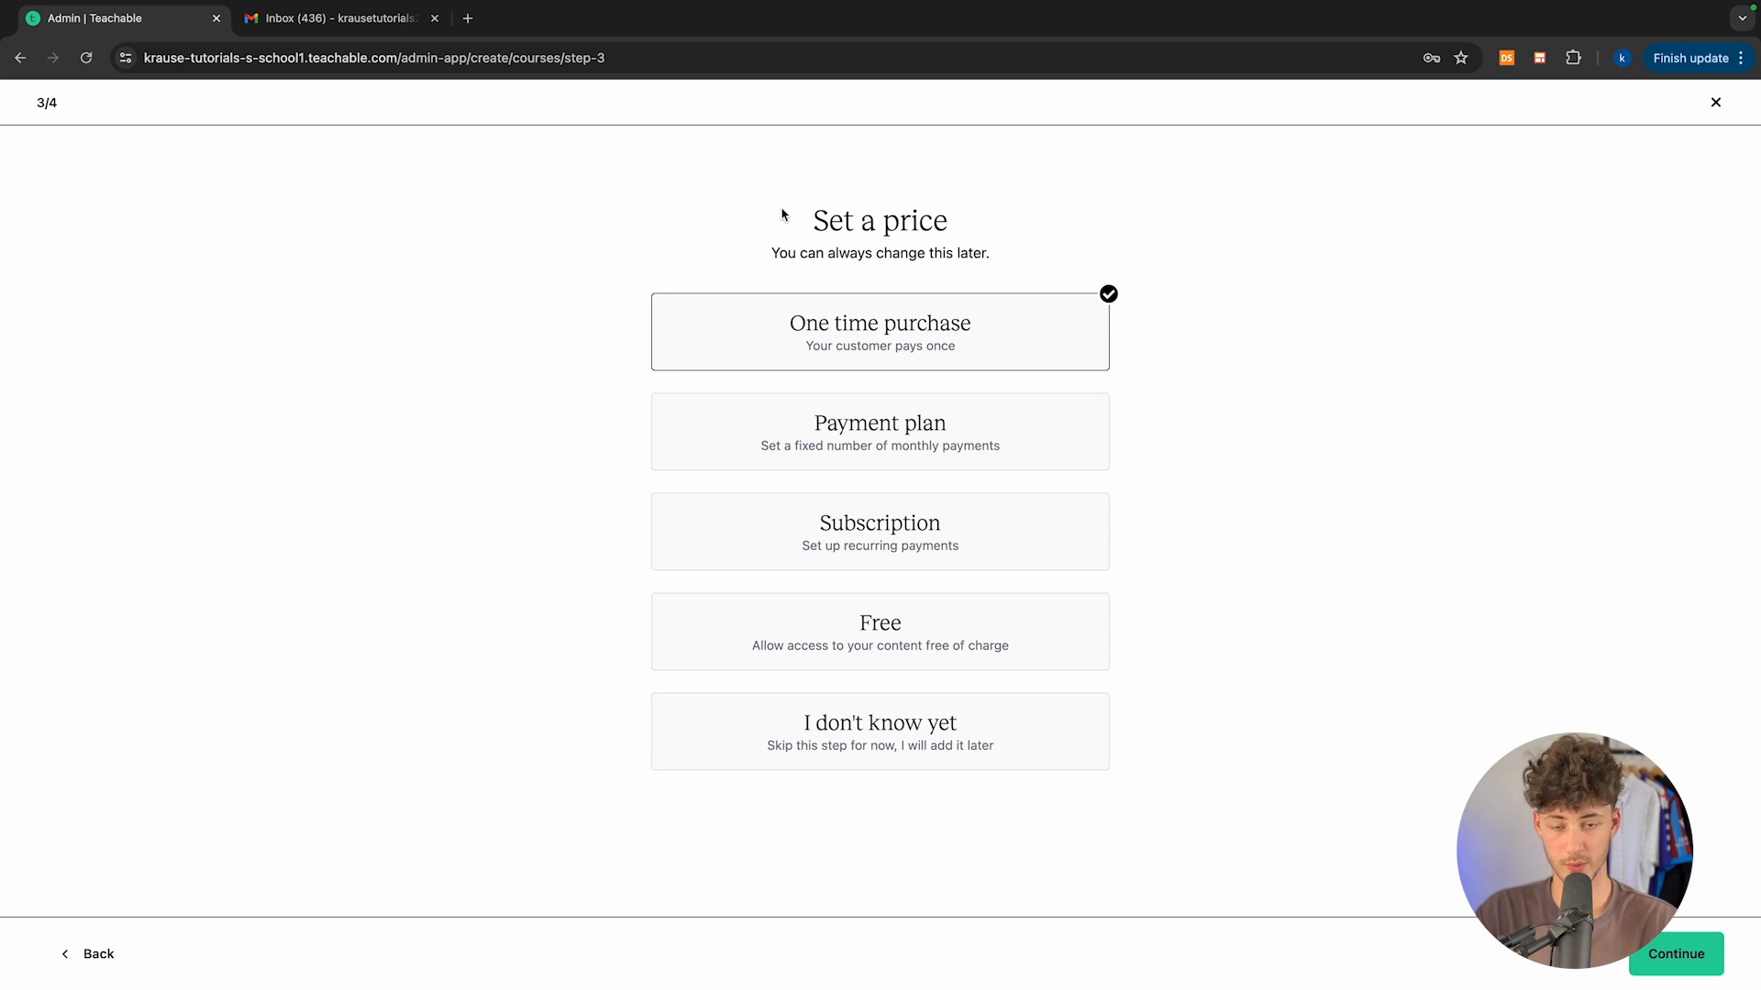
# Step: Choose One time purchase as the course's pricing type and continue to its price details
pyautogui.moveTo(910, 220); pyautogui.dragTo(948, 218)
pyautogui.click(961, 212)
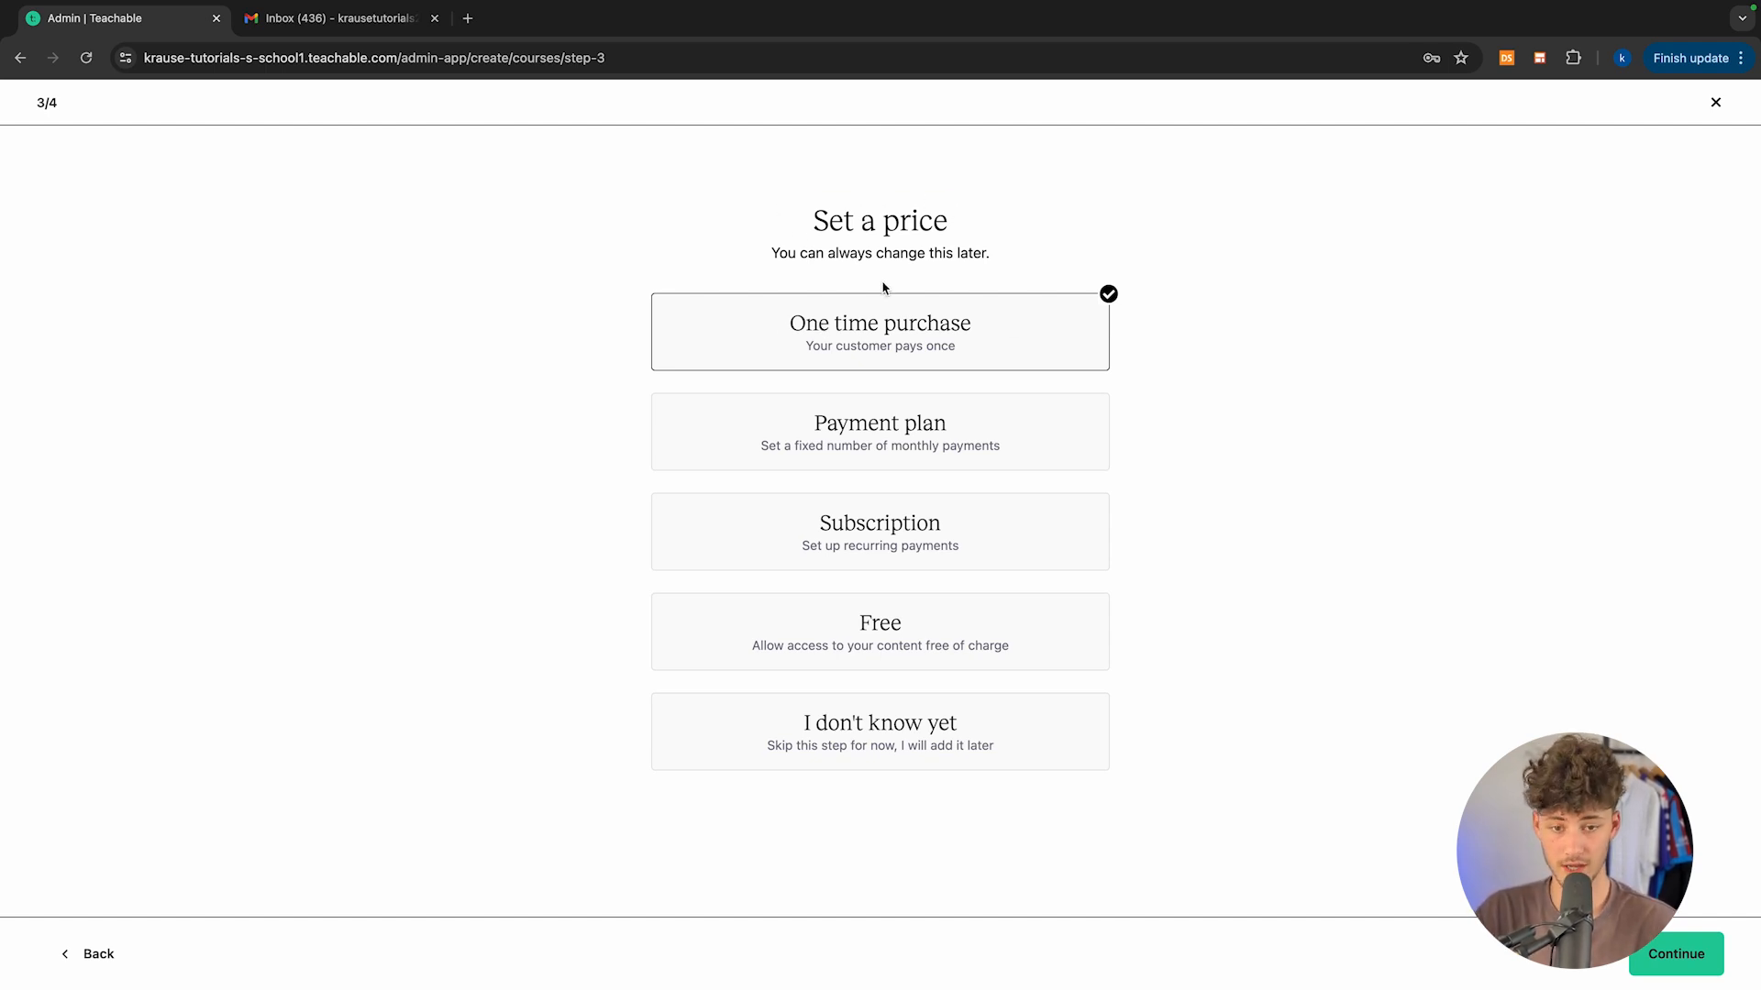
pyautogui.click(920, 441)
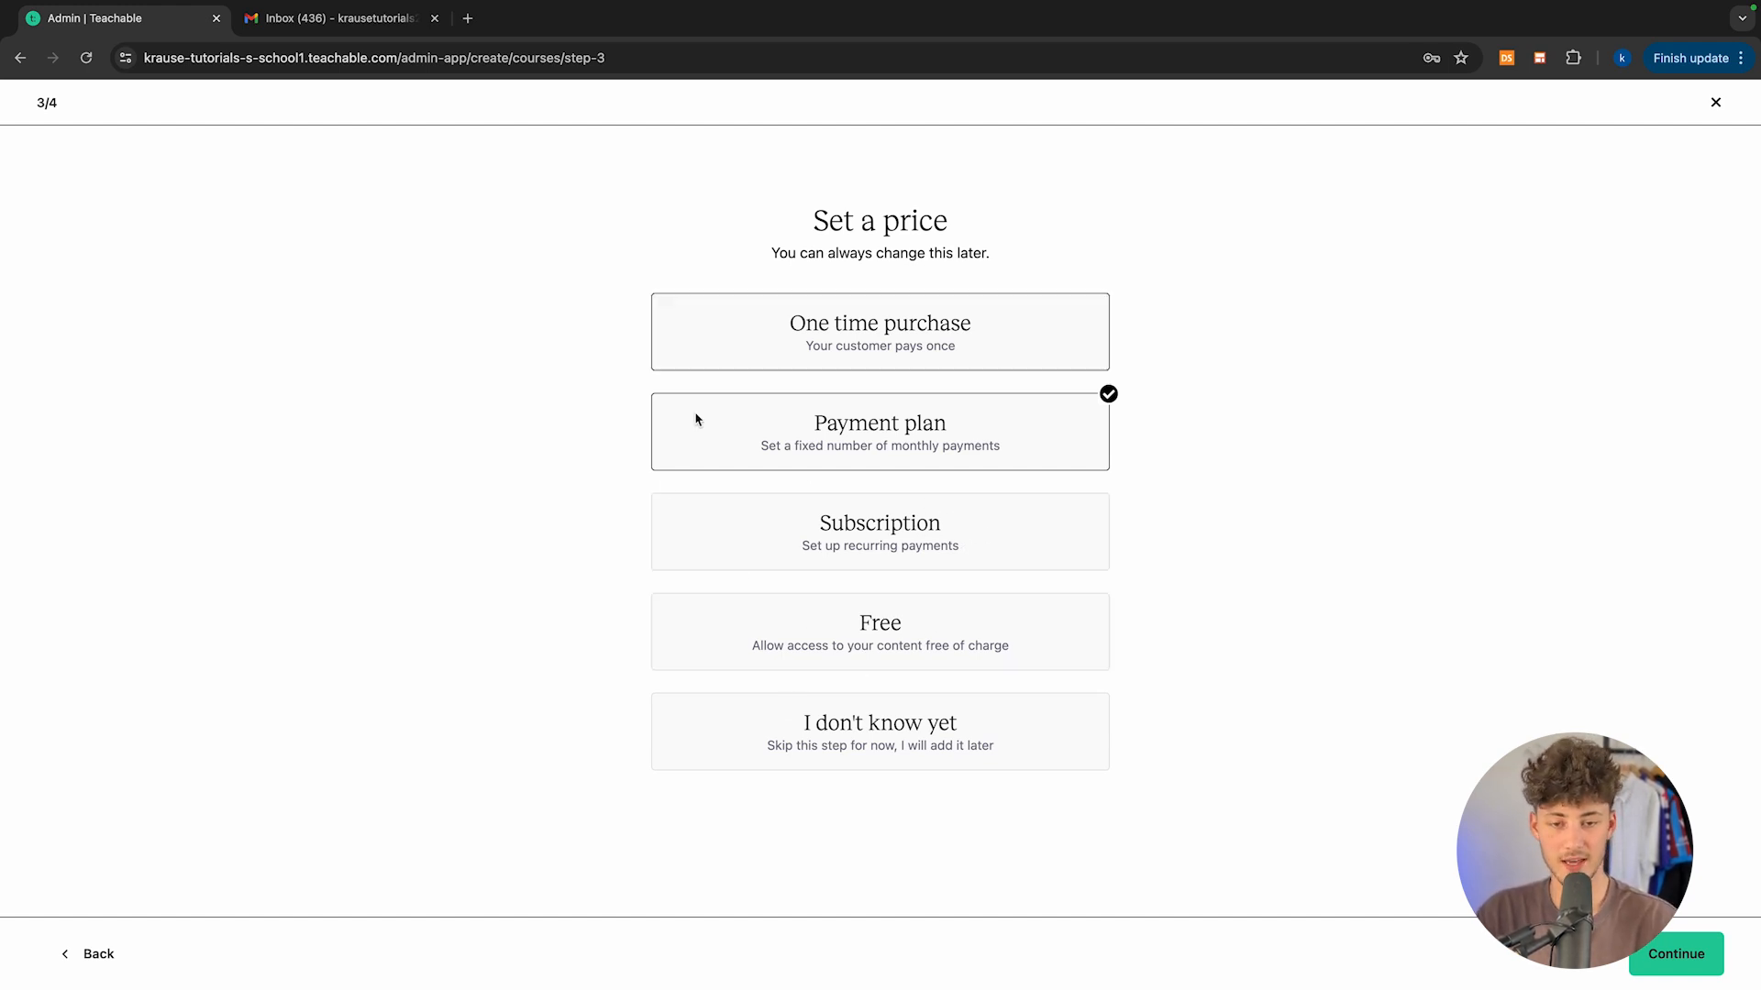
pyautogui.click(900, 343)
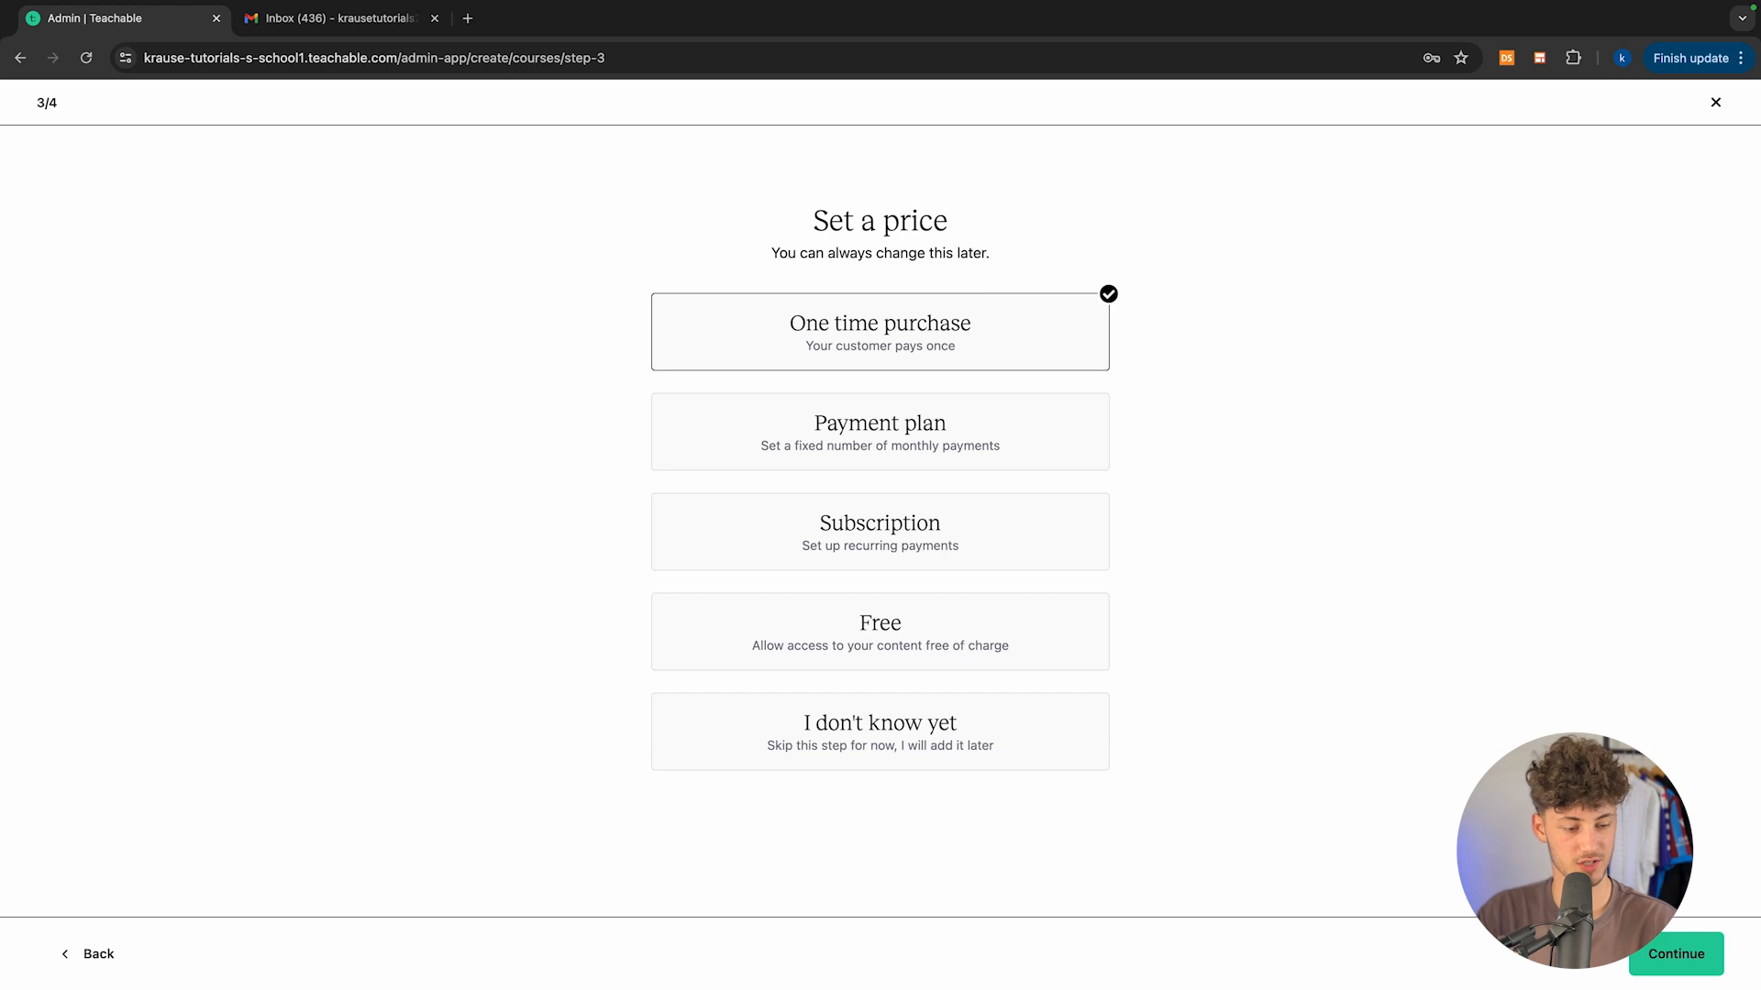
pyautogui.click(1705, 953)
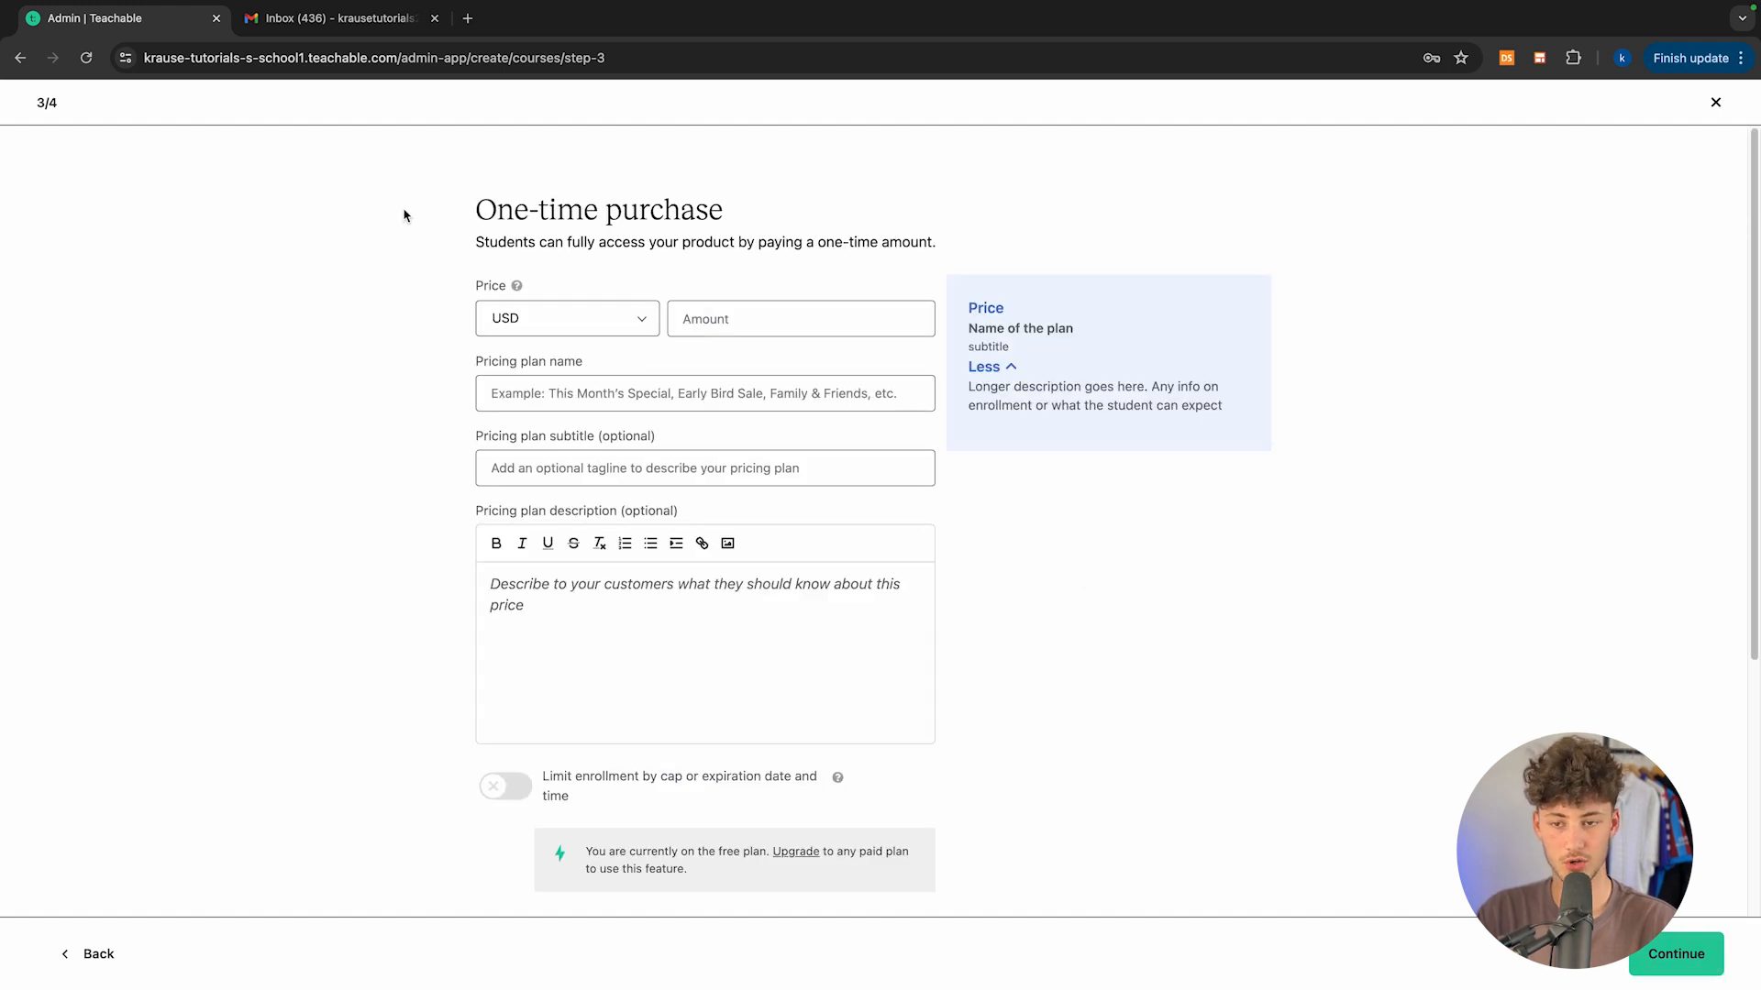
# Step: Set the one-time purchase price to 297 USD
pyautogui.click(716, 311)
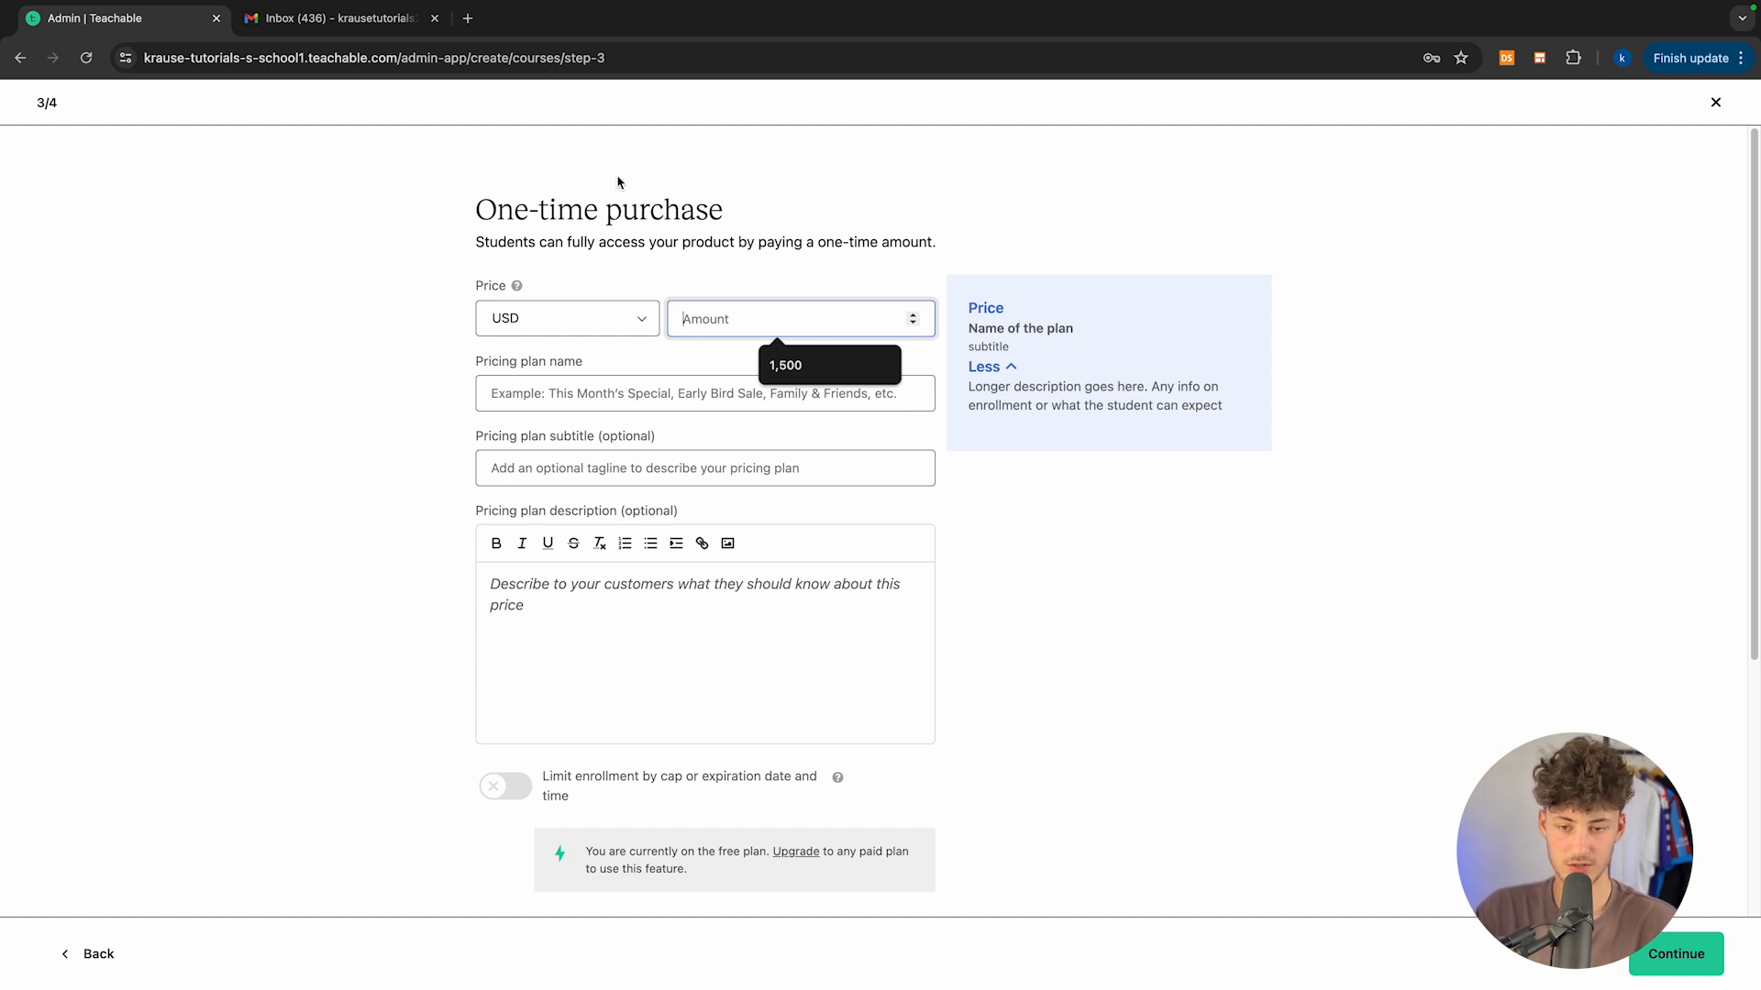
pyautogui.write('297')
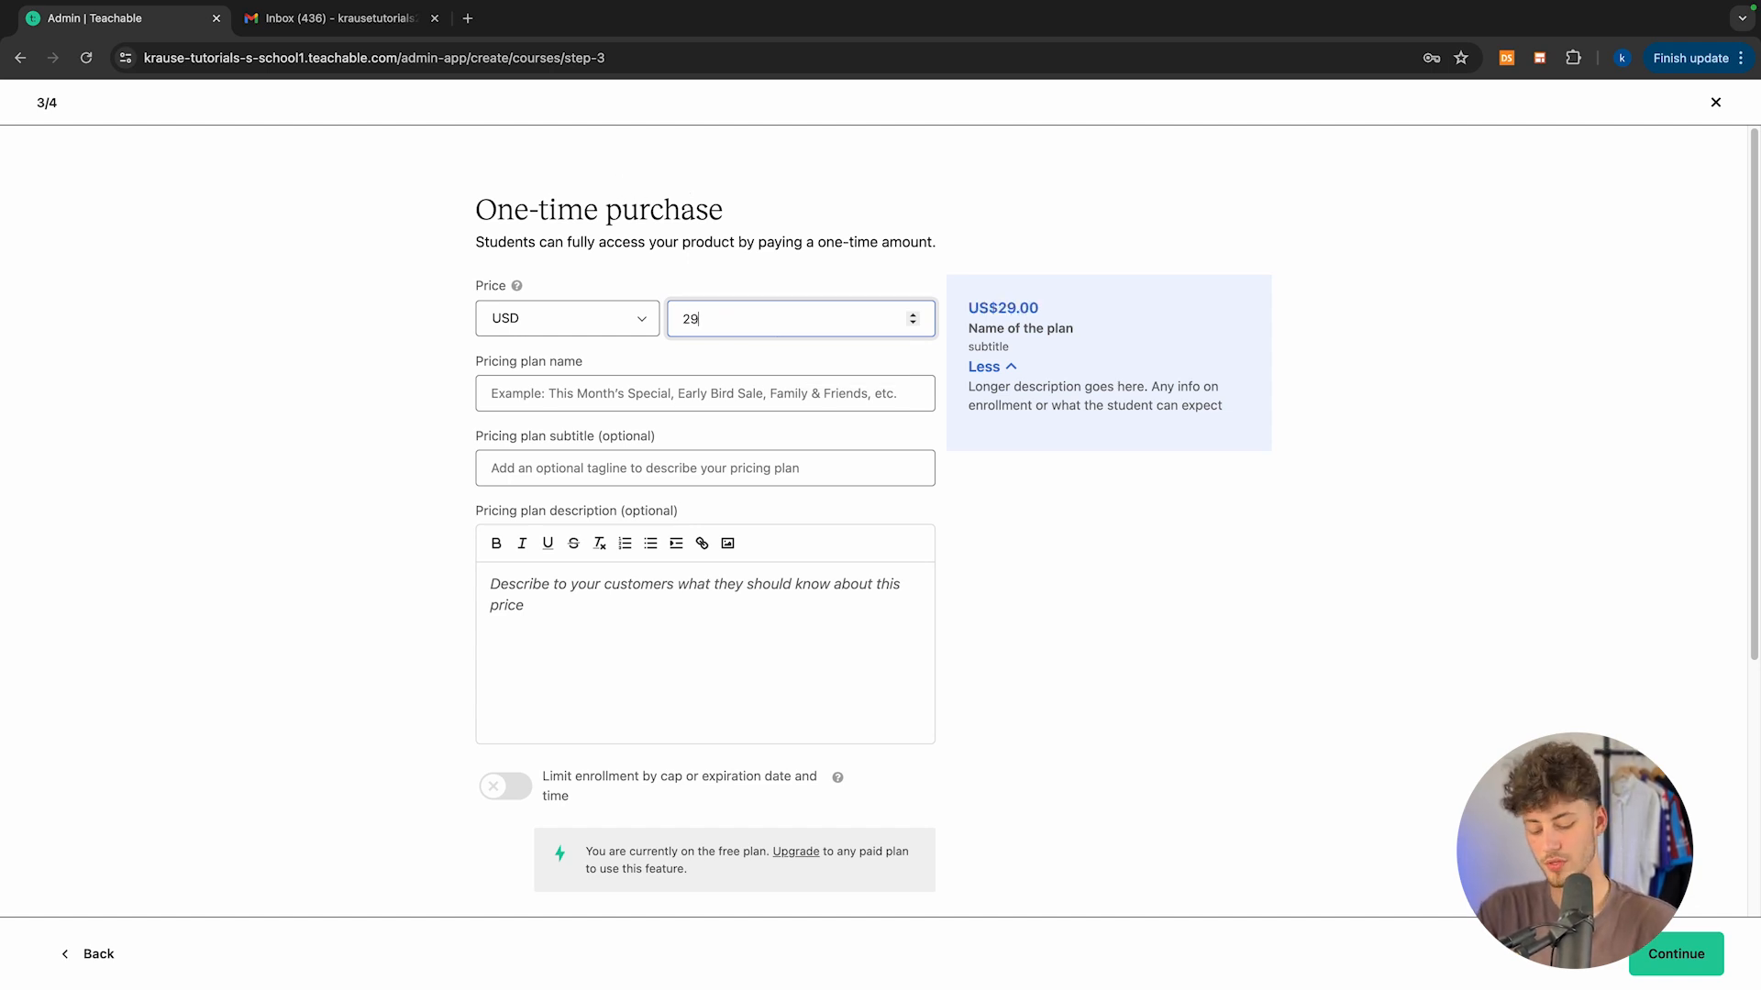
pyautogui.click(618, 183)
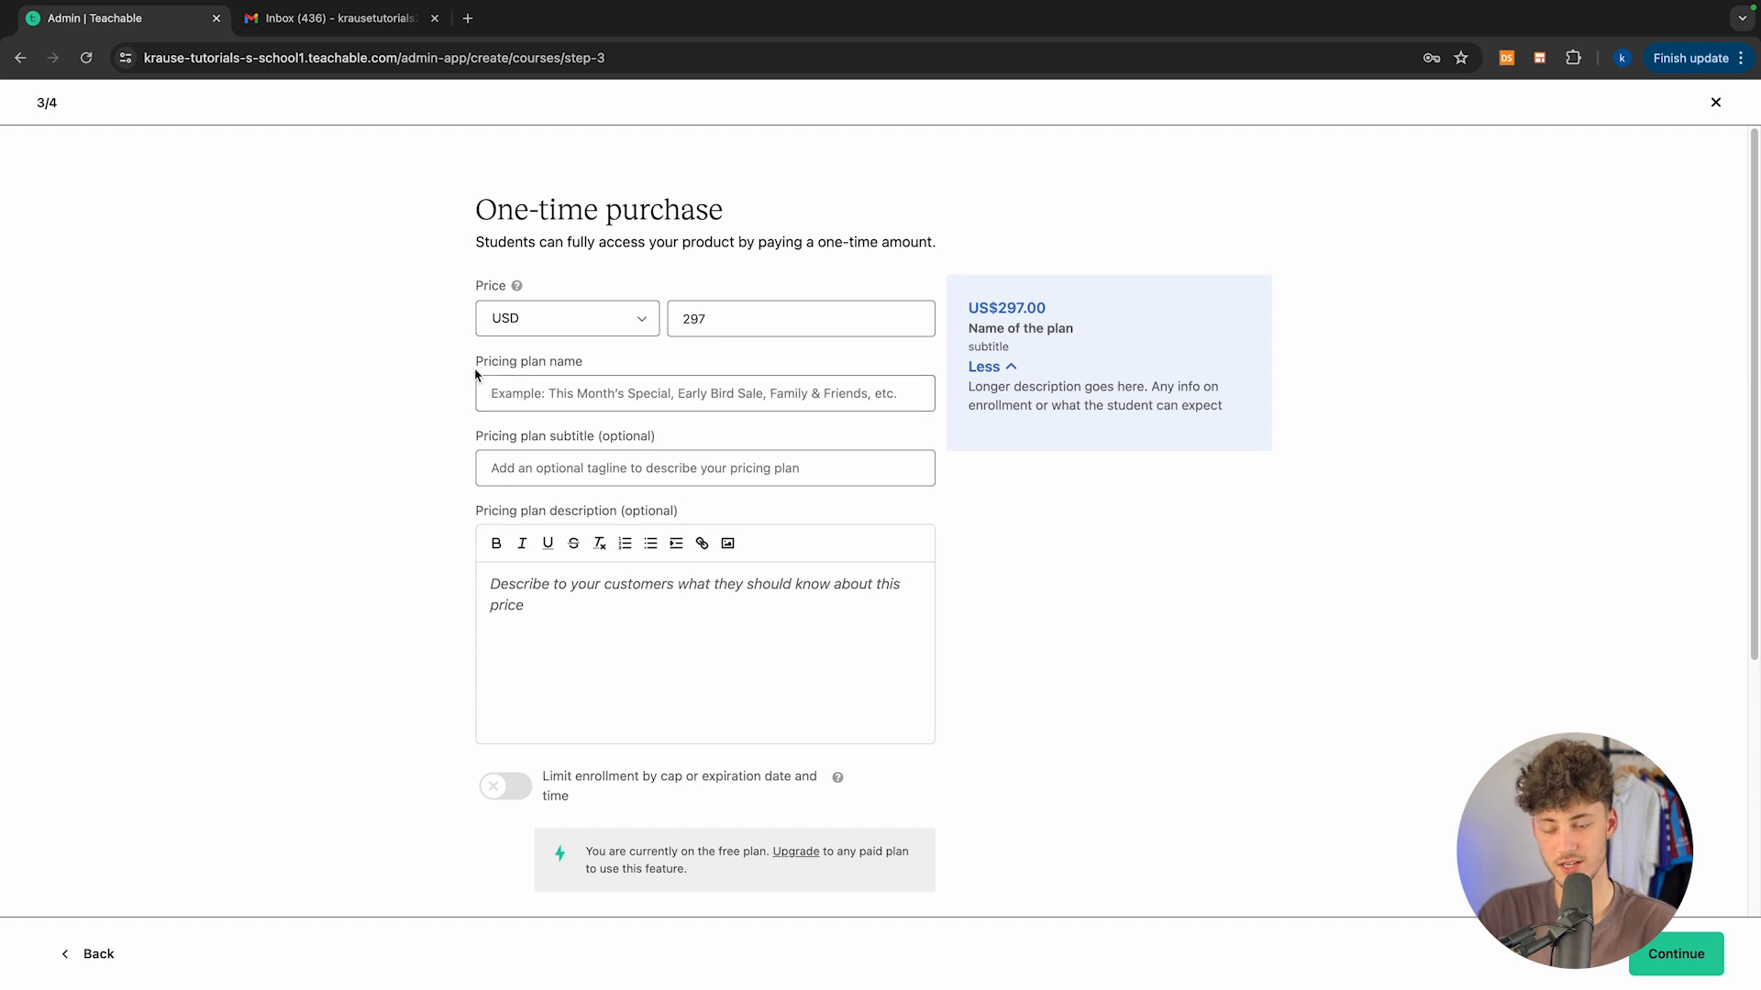
# Step: Name the pricing plan "Early Bird Sale"
pyautogui.moveTo(476, 374); pyautogui.dragTo(606, 370)
pyautogui.click(630, 394)
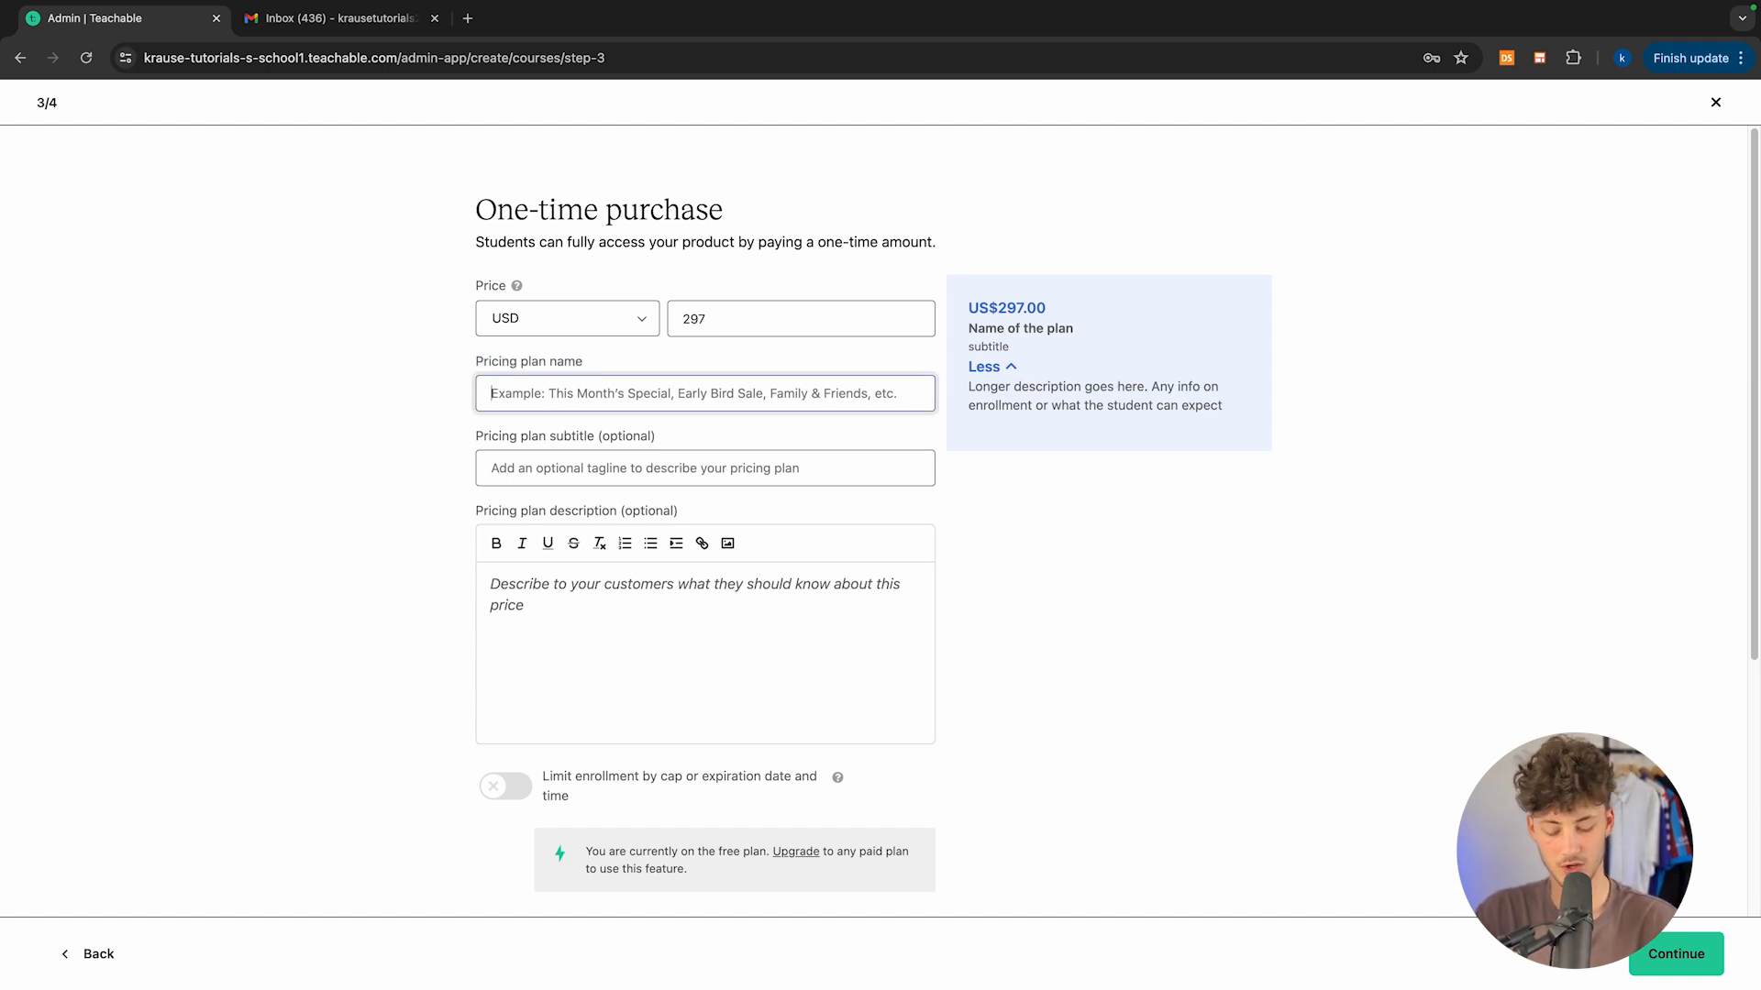
pyautogui.write('Early Birld')
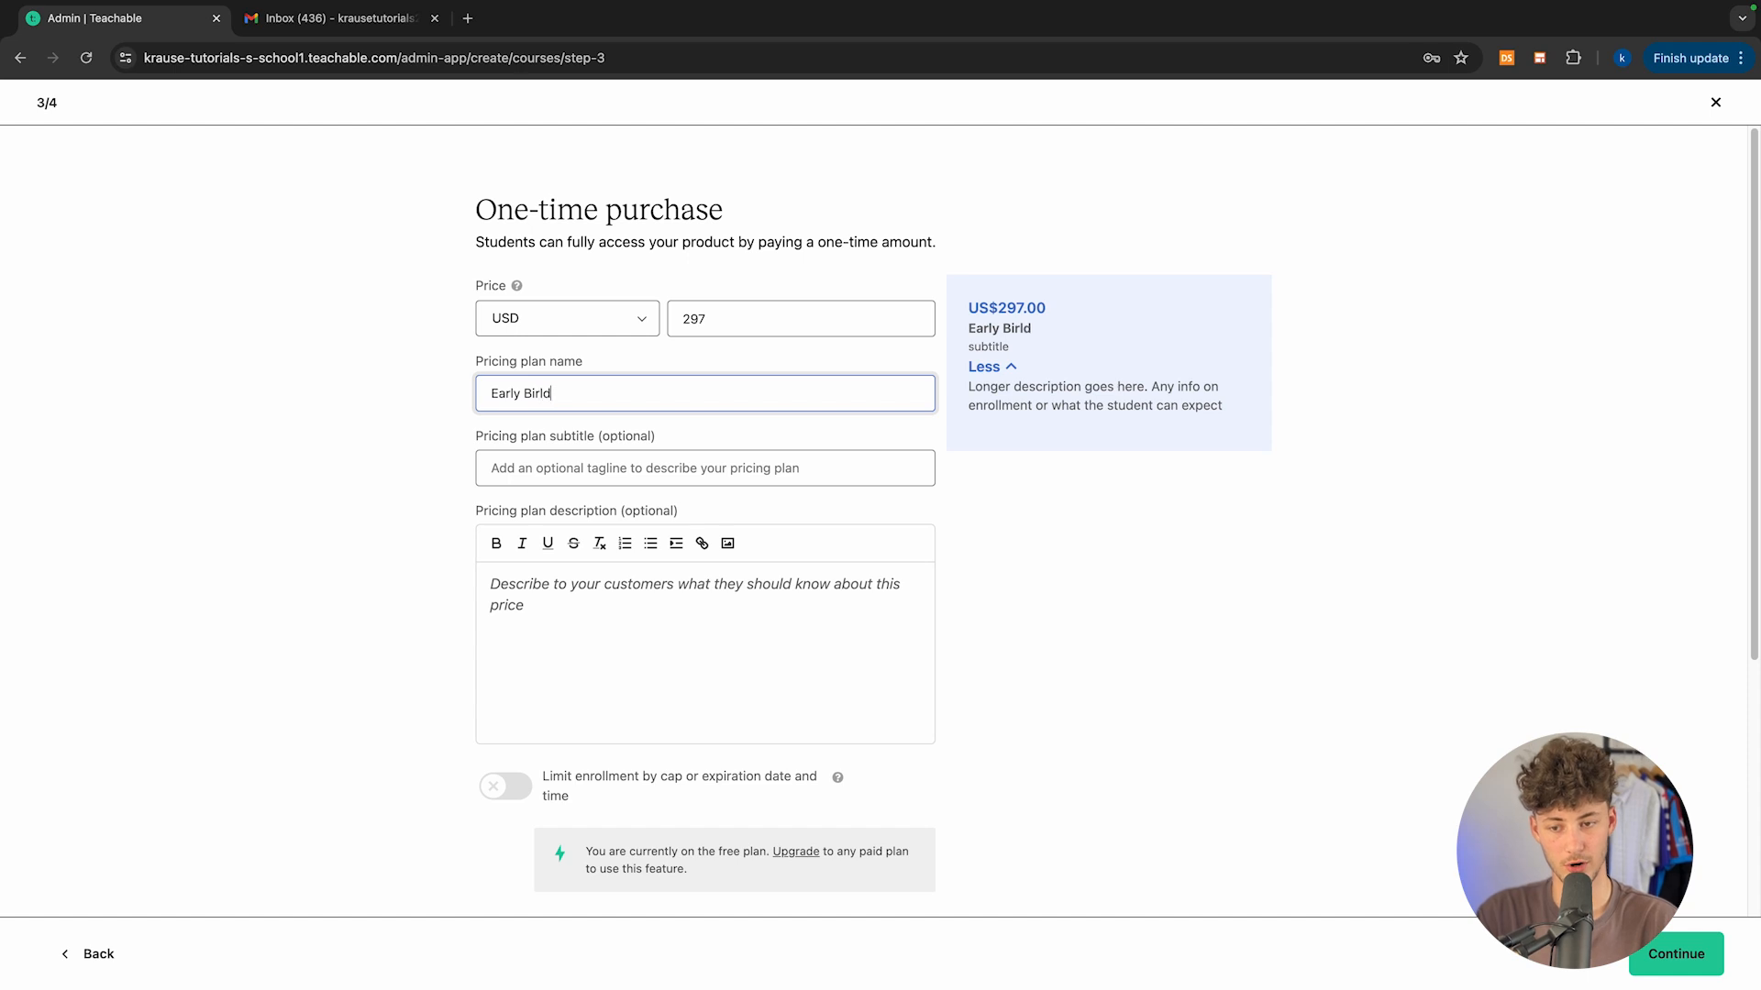
pyautogui.write(' Sale')
pyautogui.click(546, 394)
pyautogui.press('BackSpace')
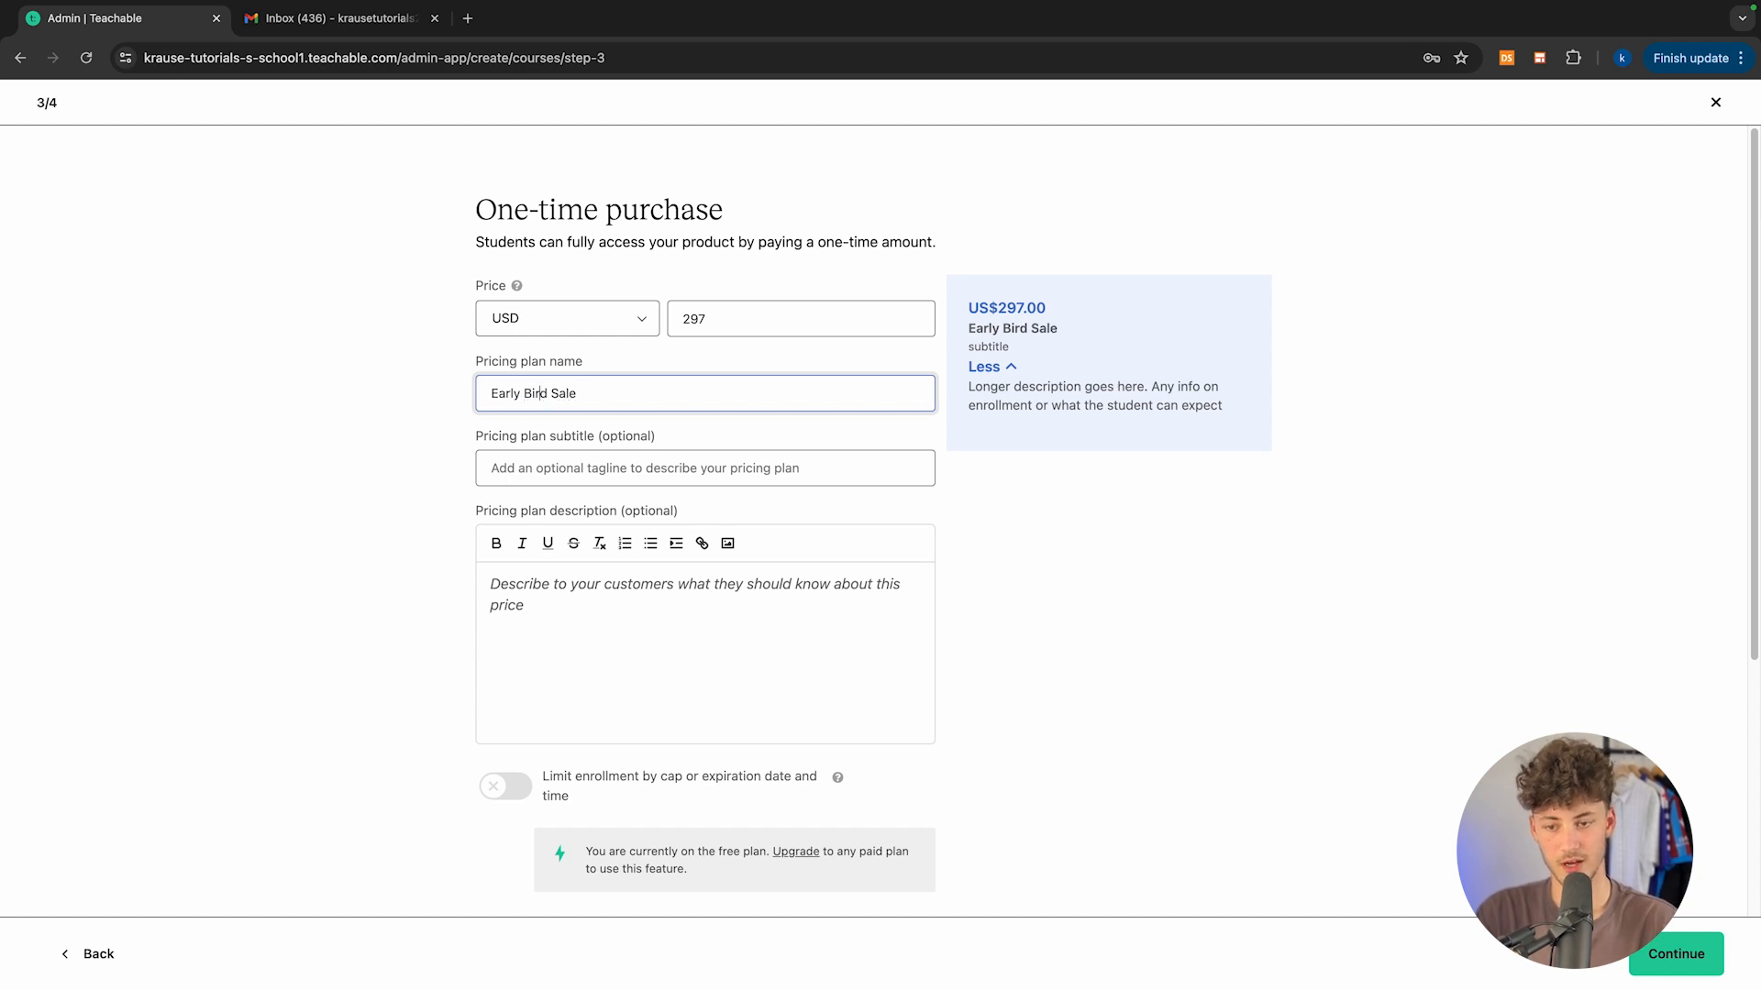
# Step: Examine the pricing plan's optional subtitle and description fields and the enrollment limit option with its plan requirement
pyautogui.moveTo(476, 444); pyautogui.dragTo(593, 442)
pyautogui.click(562, 443)
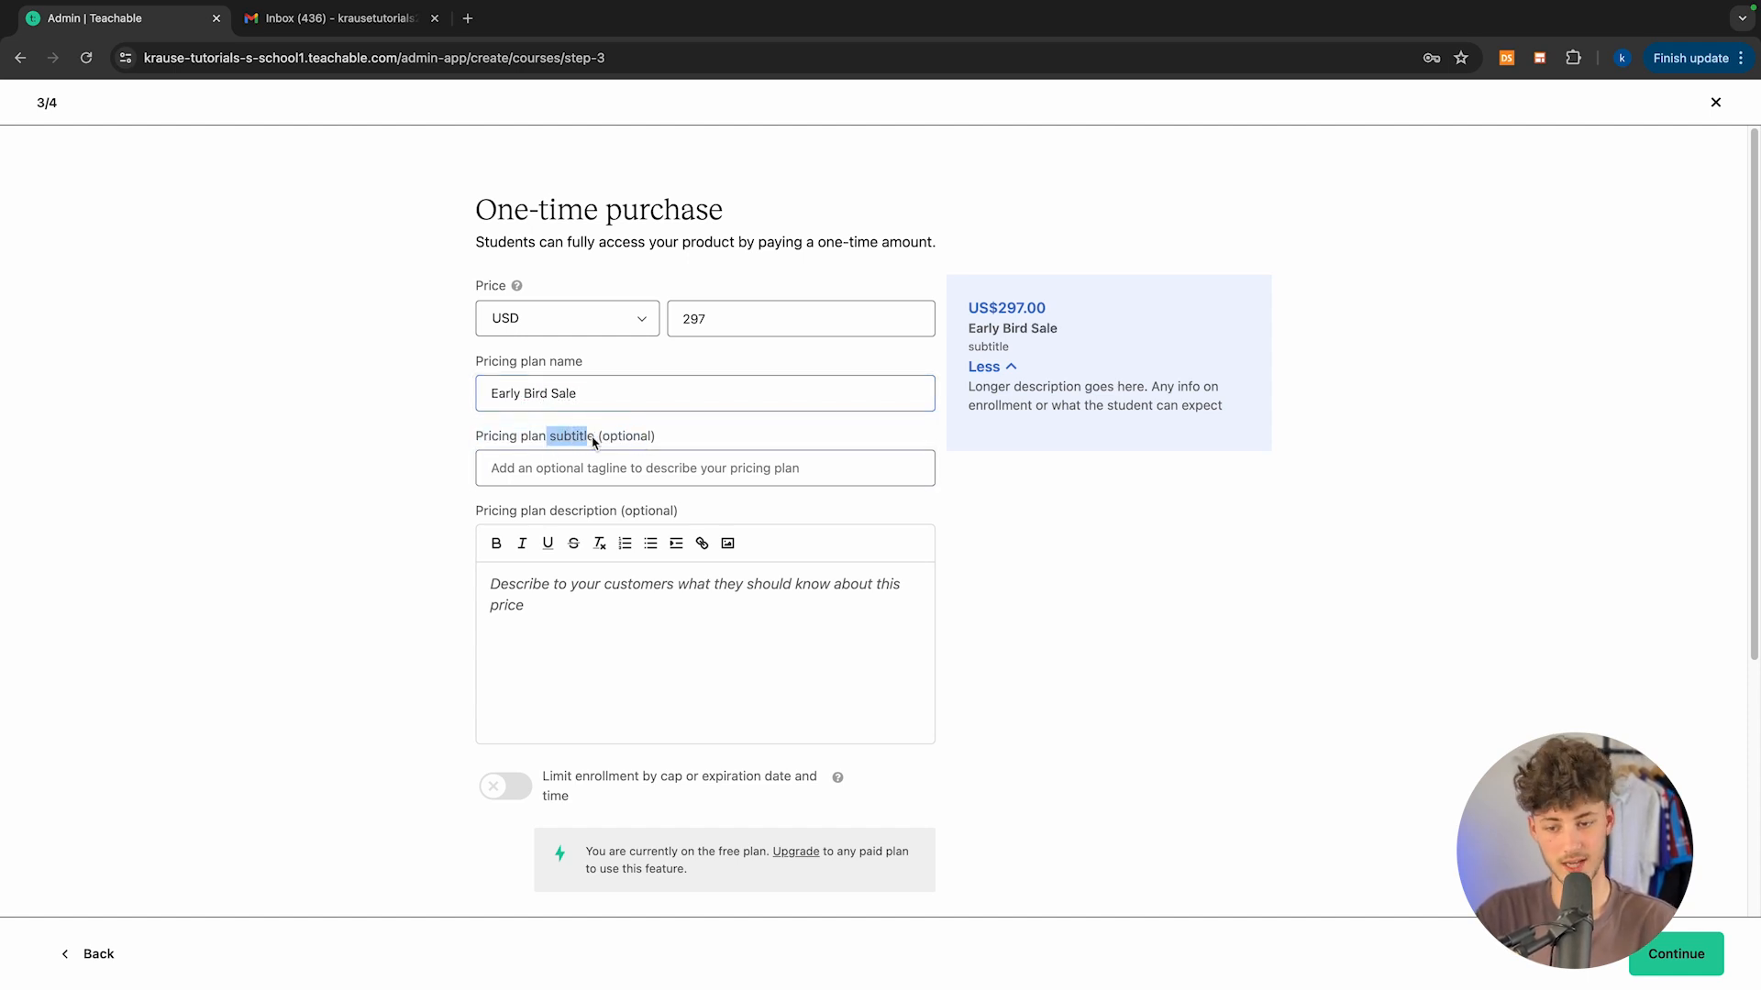
pyautogui.click(593, 441)
pyautogui.scroll(-2, 593, 442)
pyautogui.moveTo(468, 373); pyautogui.dragTo(707, 374)
pyautogui.click(707, 373)
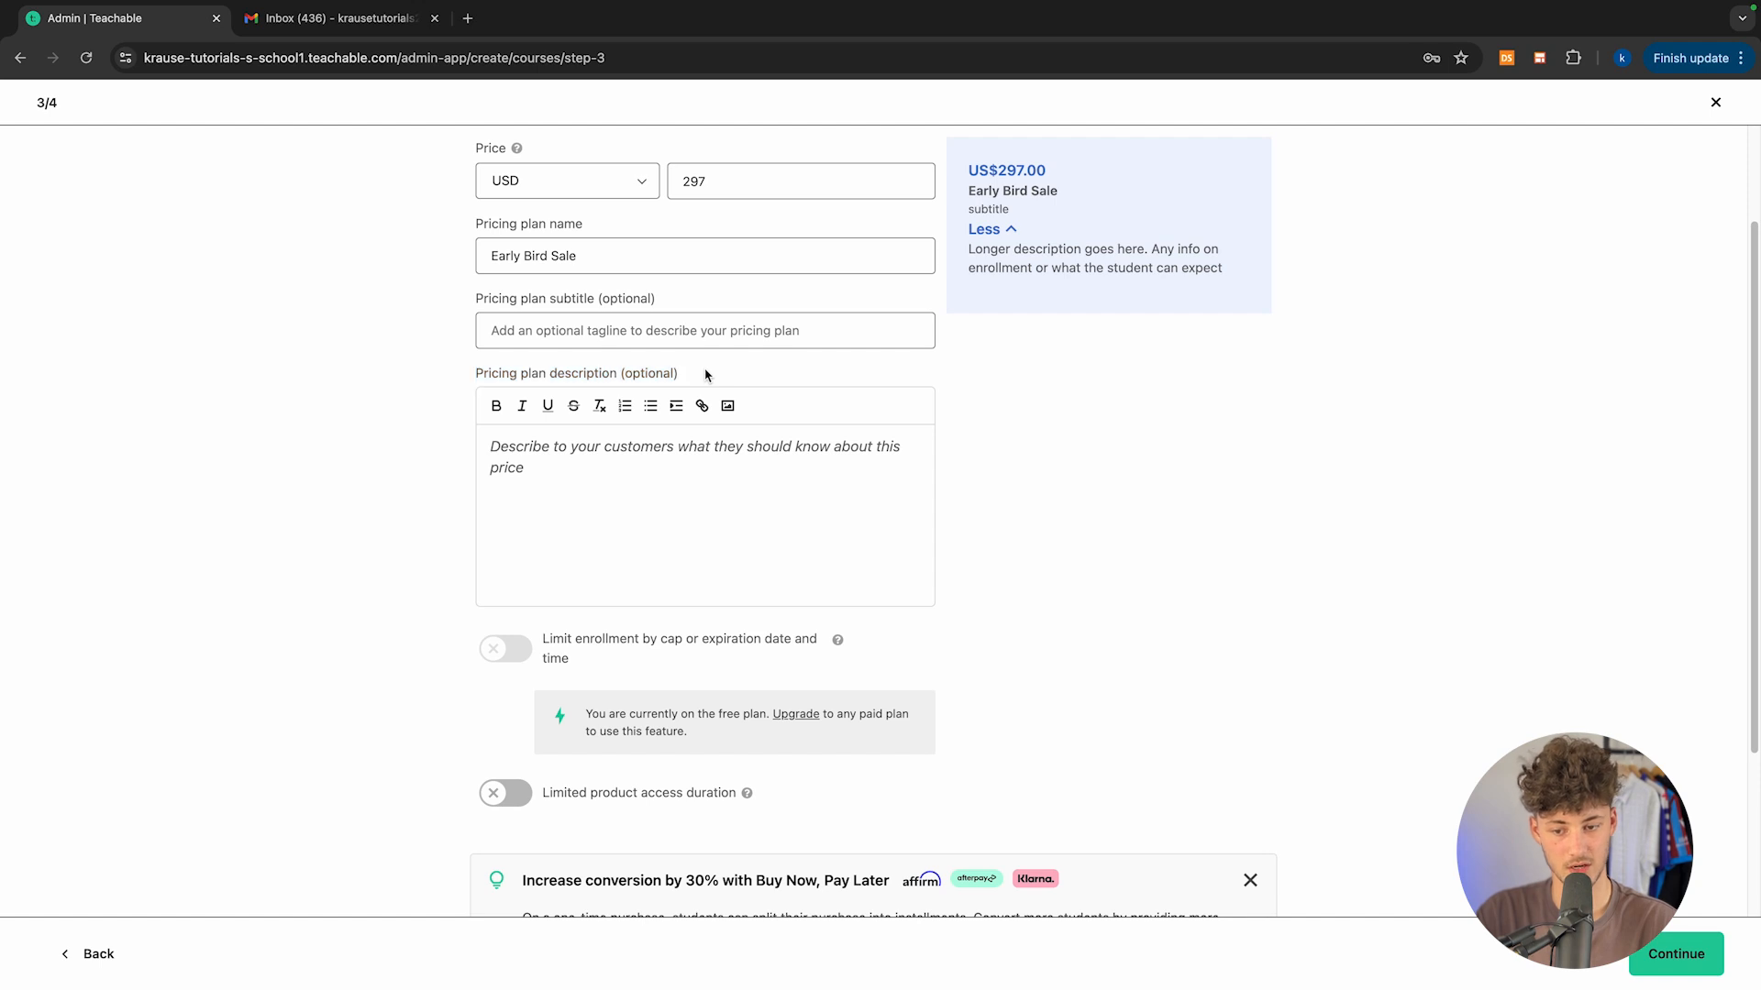
pyautogui.scroll(-3, 707, 371)
pyautogui.moveTo(591, 434); pyautogui.dragTo(543, 407)
pyautogui.click(583, 440)
pyautogui.click(544, 408)
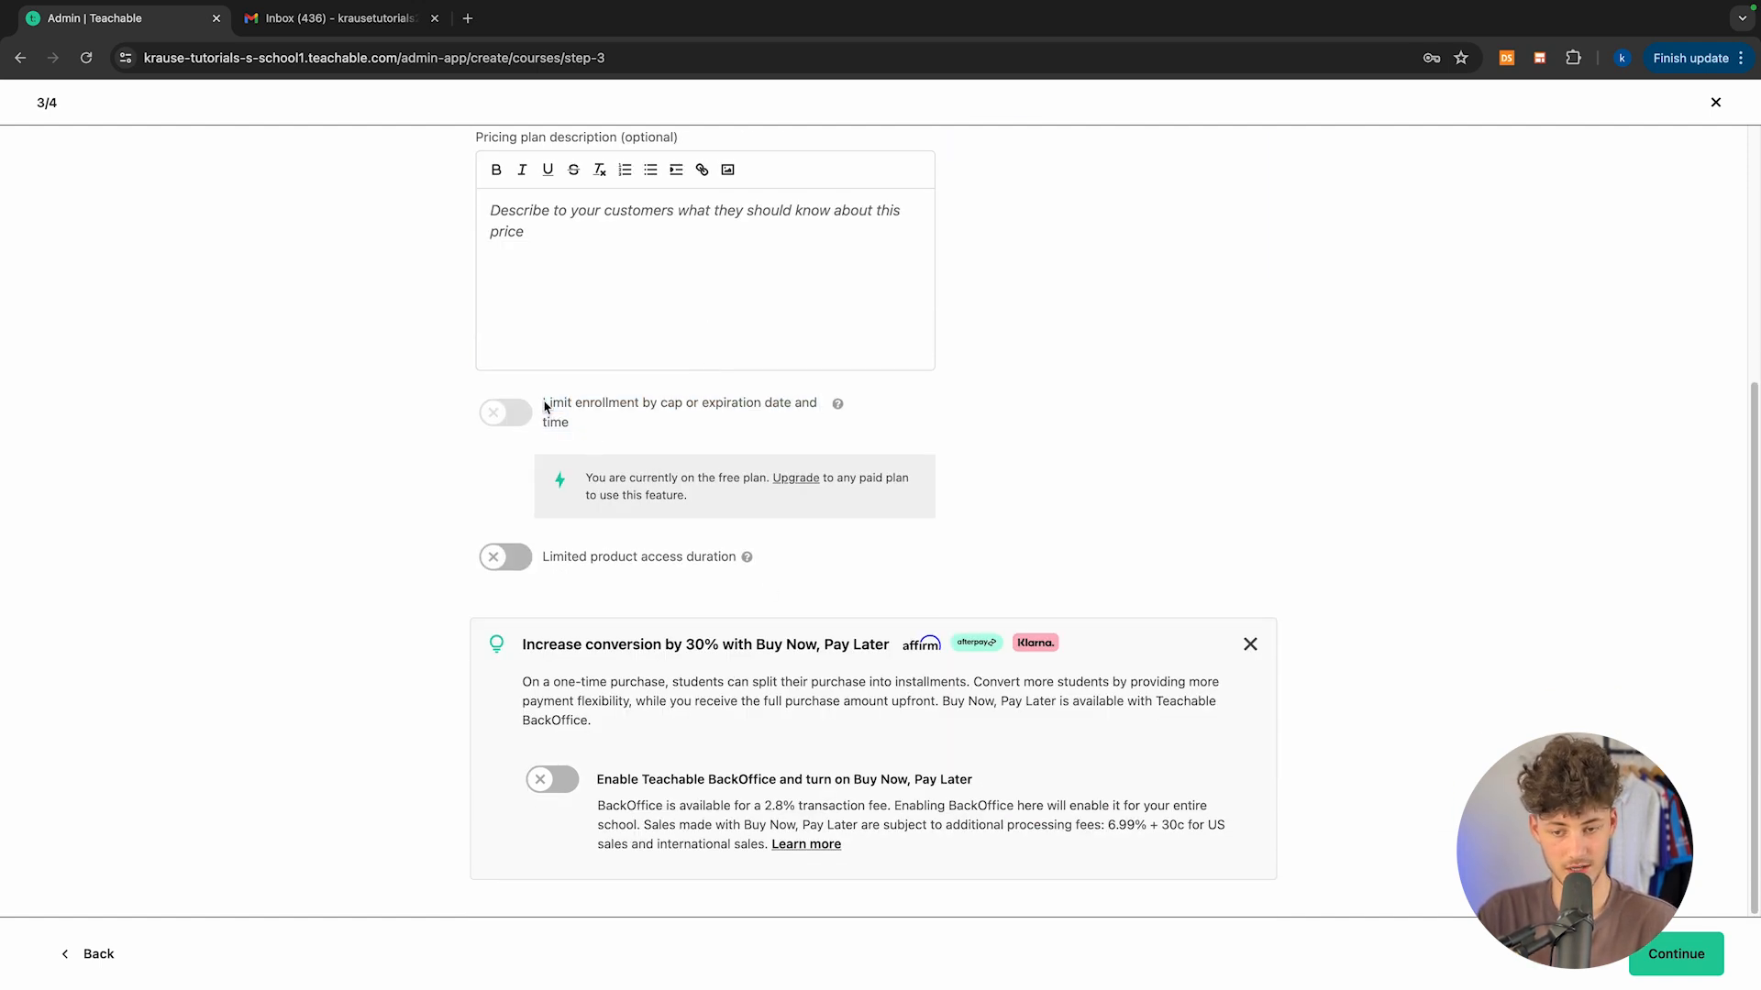
pyautogui.moveTo(716, 513); pyautogui.dragTo(774, 477)
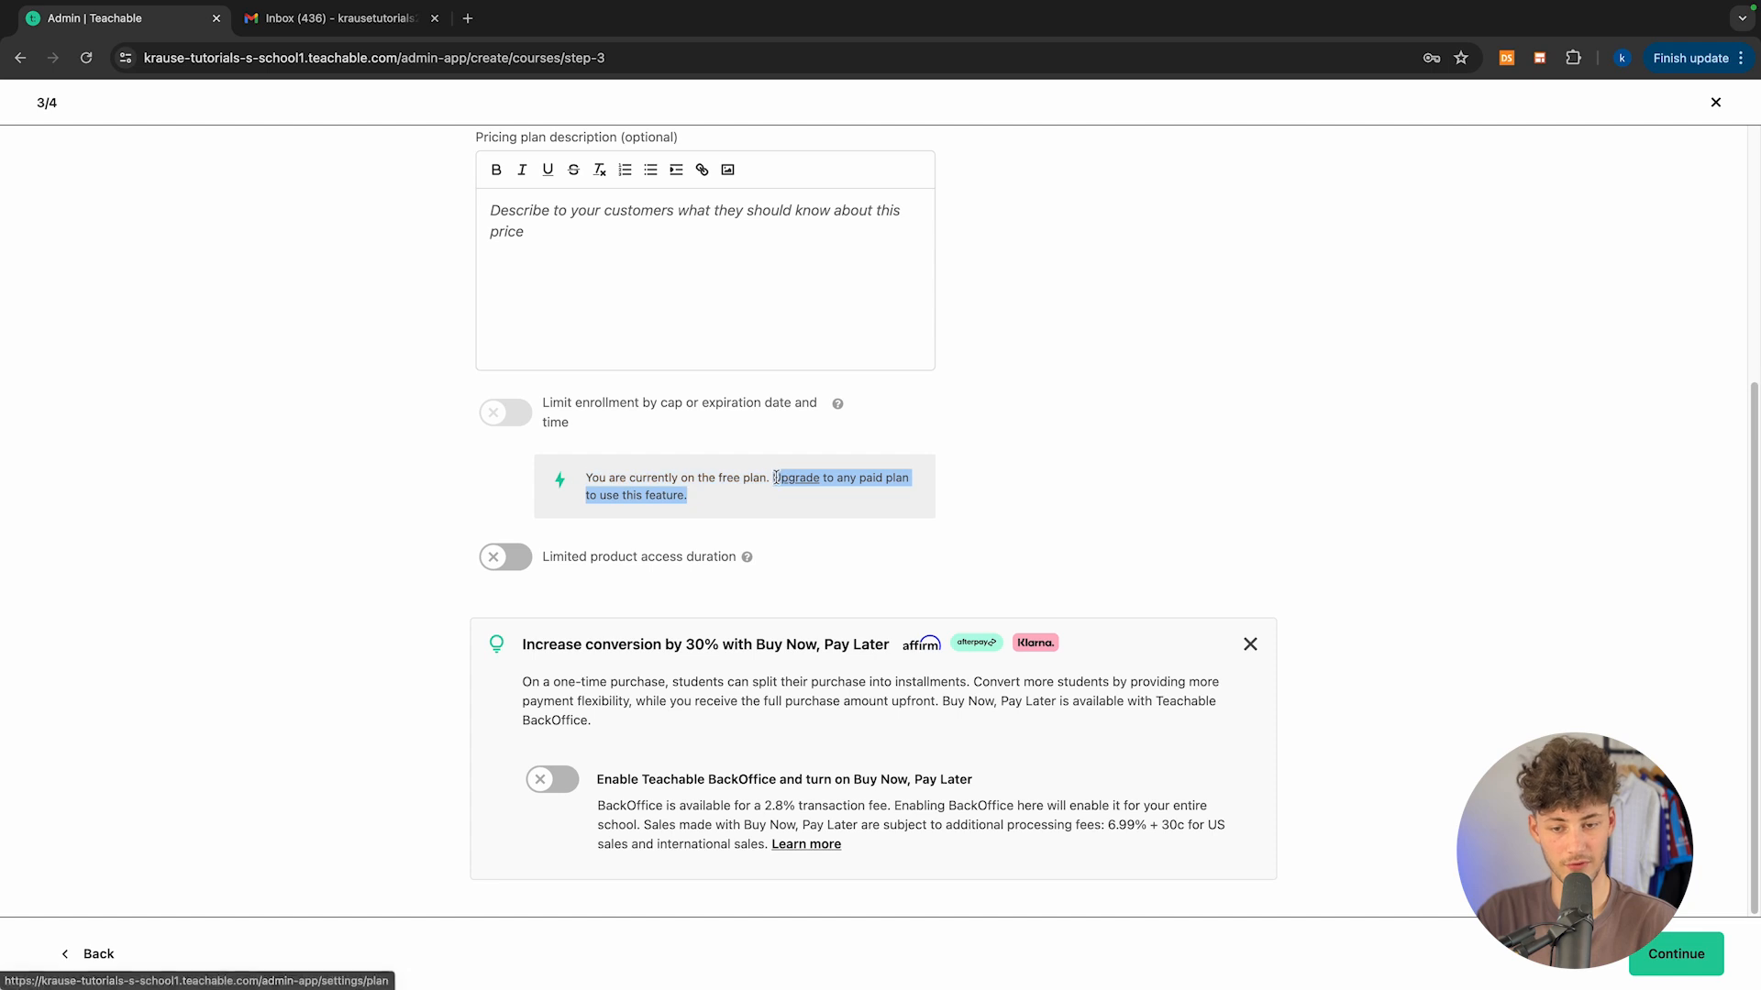
pyautogui.click(767, 499)
pyautogui.moveTo(840, 408)
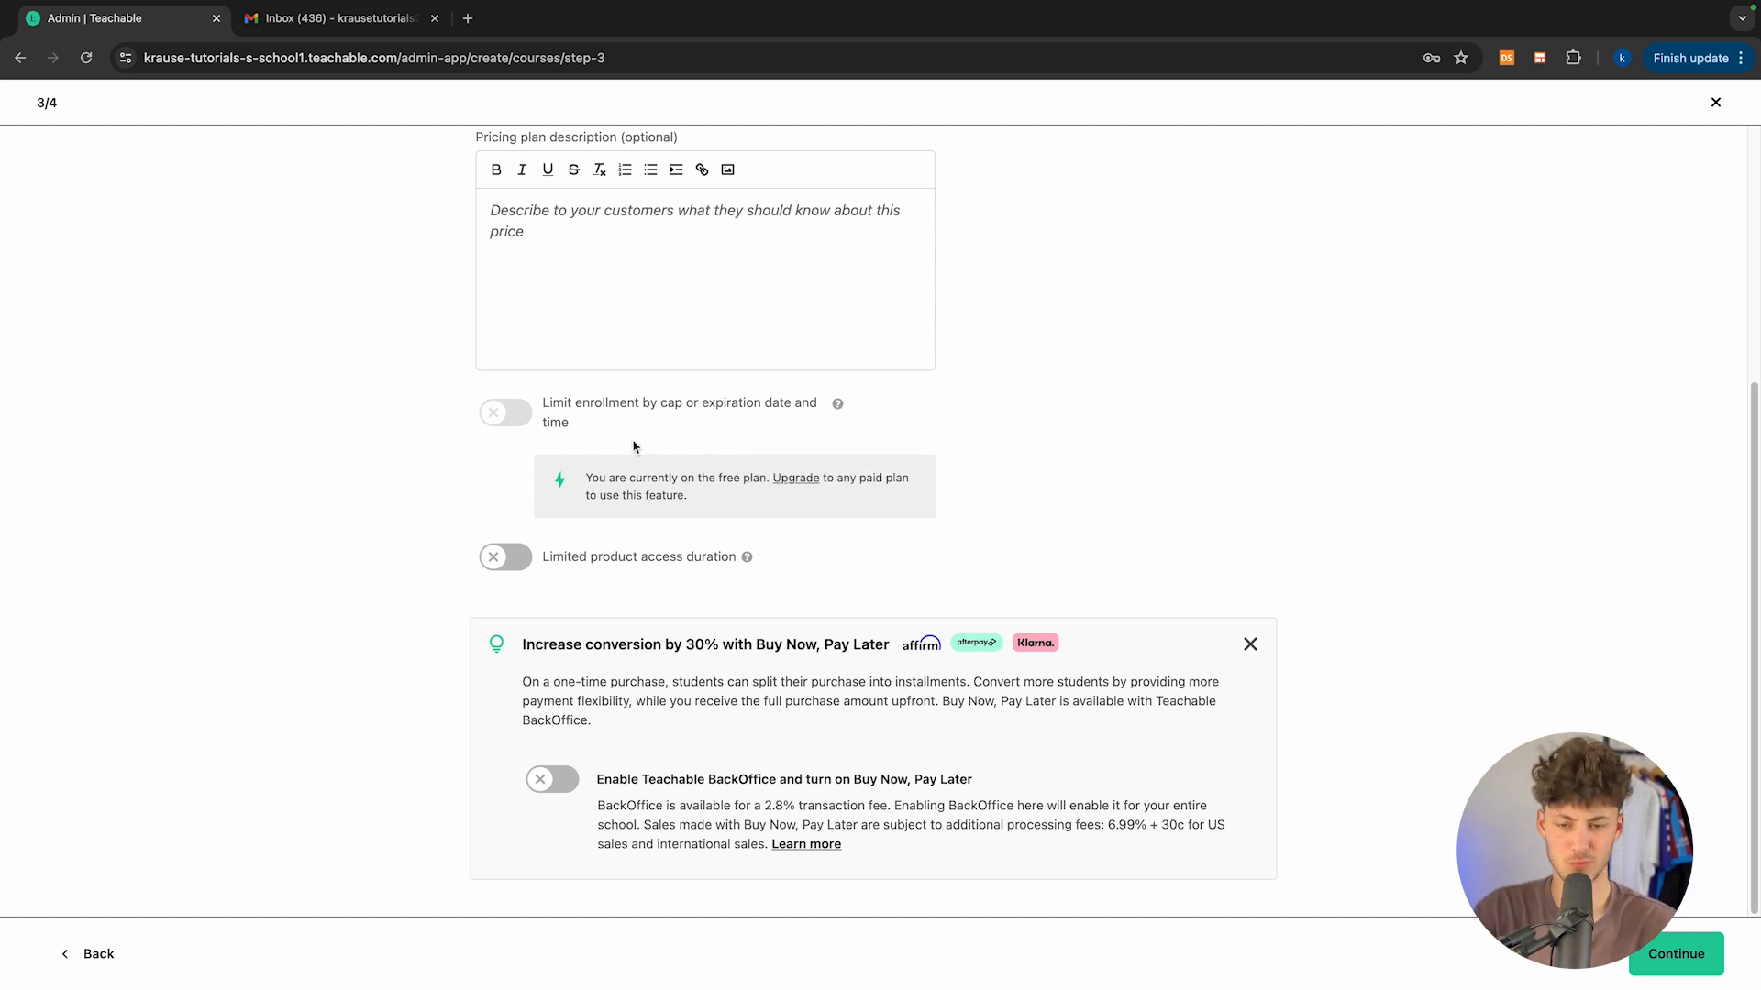
pyautogui.moveTo(586, 429); pyautogui.dragTo(543, 403)
pyautogui.click(672, 434)
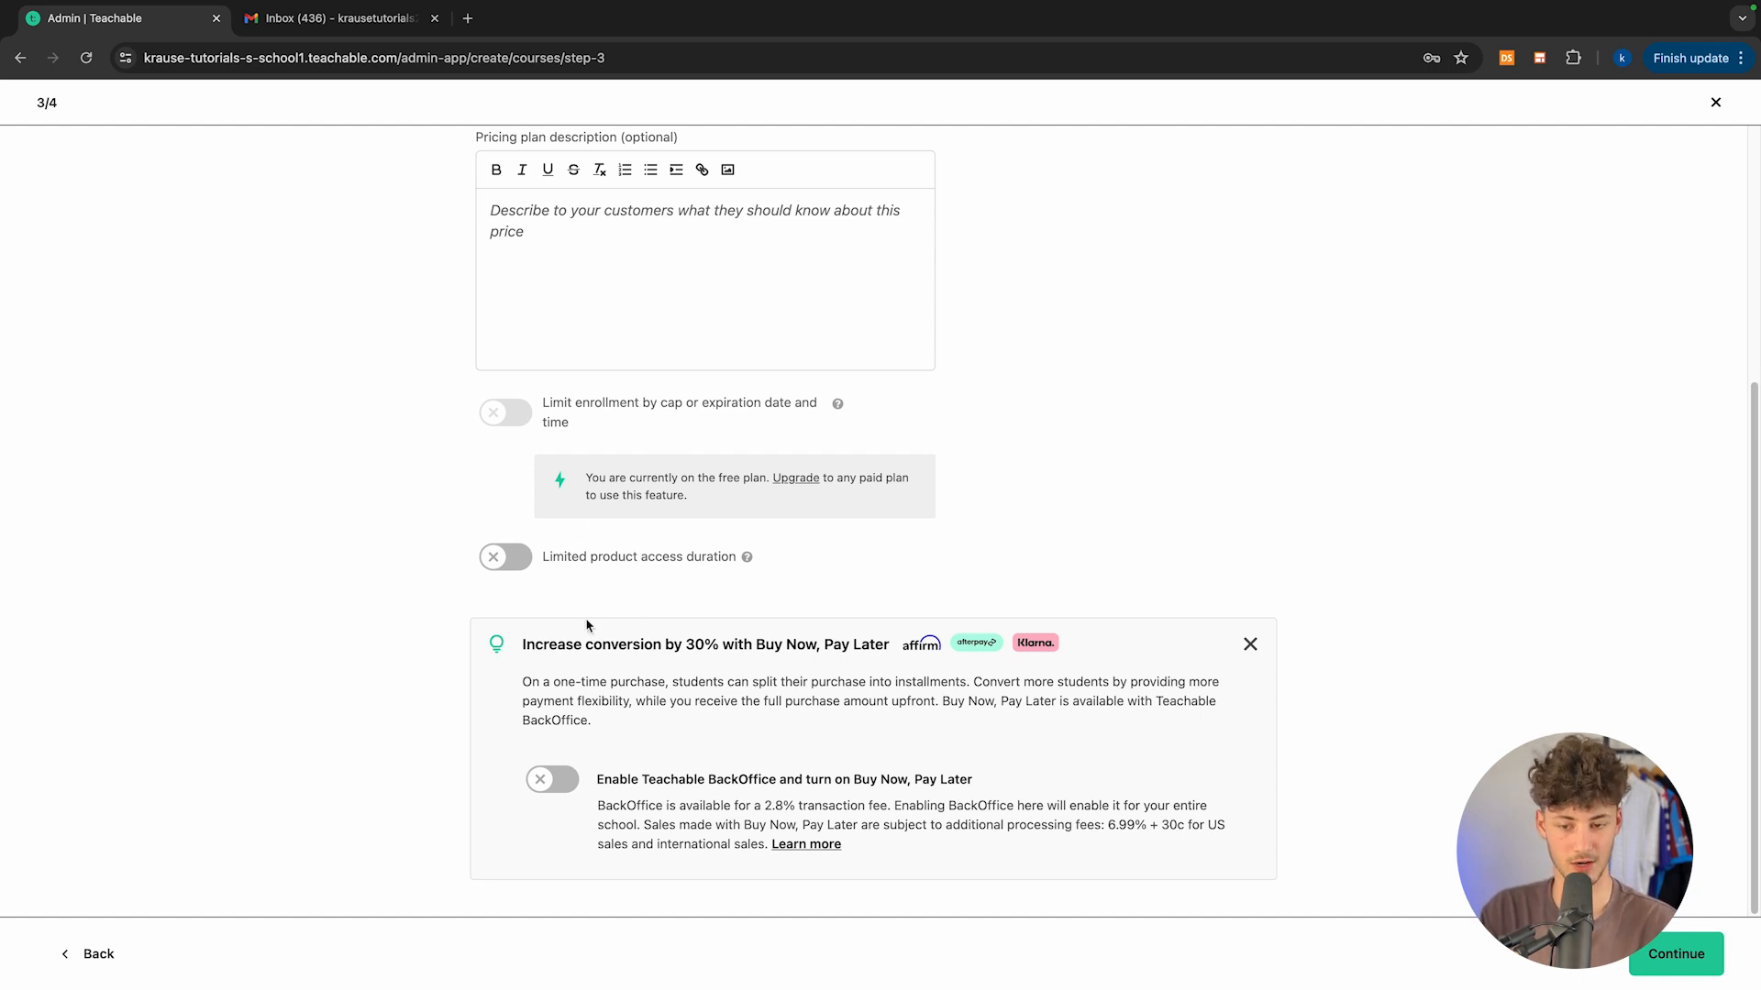
# Step: Enable Teachable BackOffice with Buy Now, Pay Later for the one-time purchase and continue to the course outline
pyautogui.moveTo(521, 645); pyautogui.dragTo(962, 681)
pyautogui.click(704, 718)
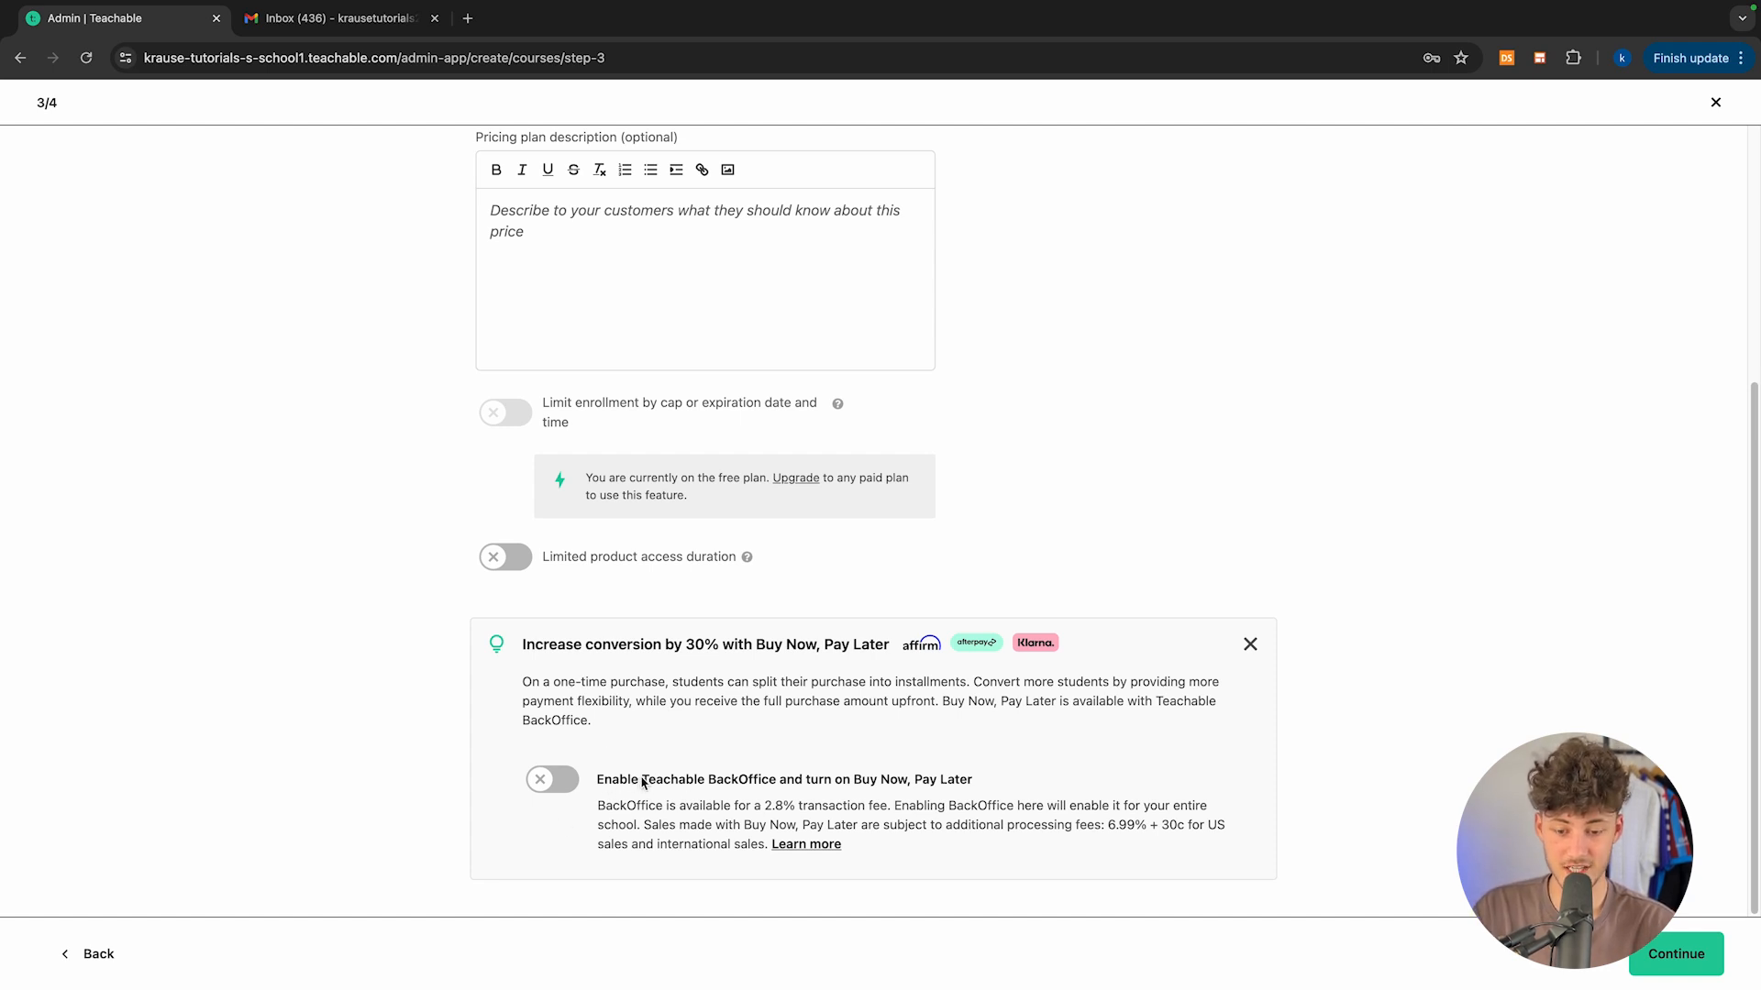
pyautogui.moveTo(645, 784); pyautogui.dragTo(785, 782)
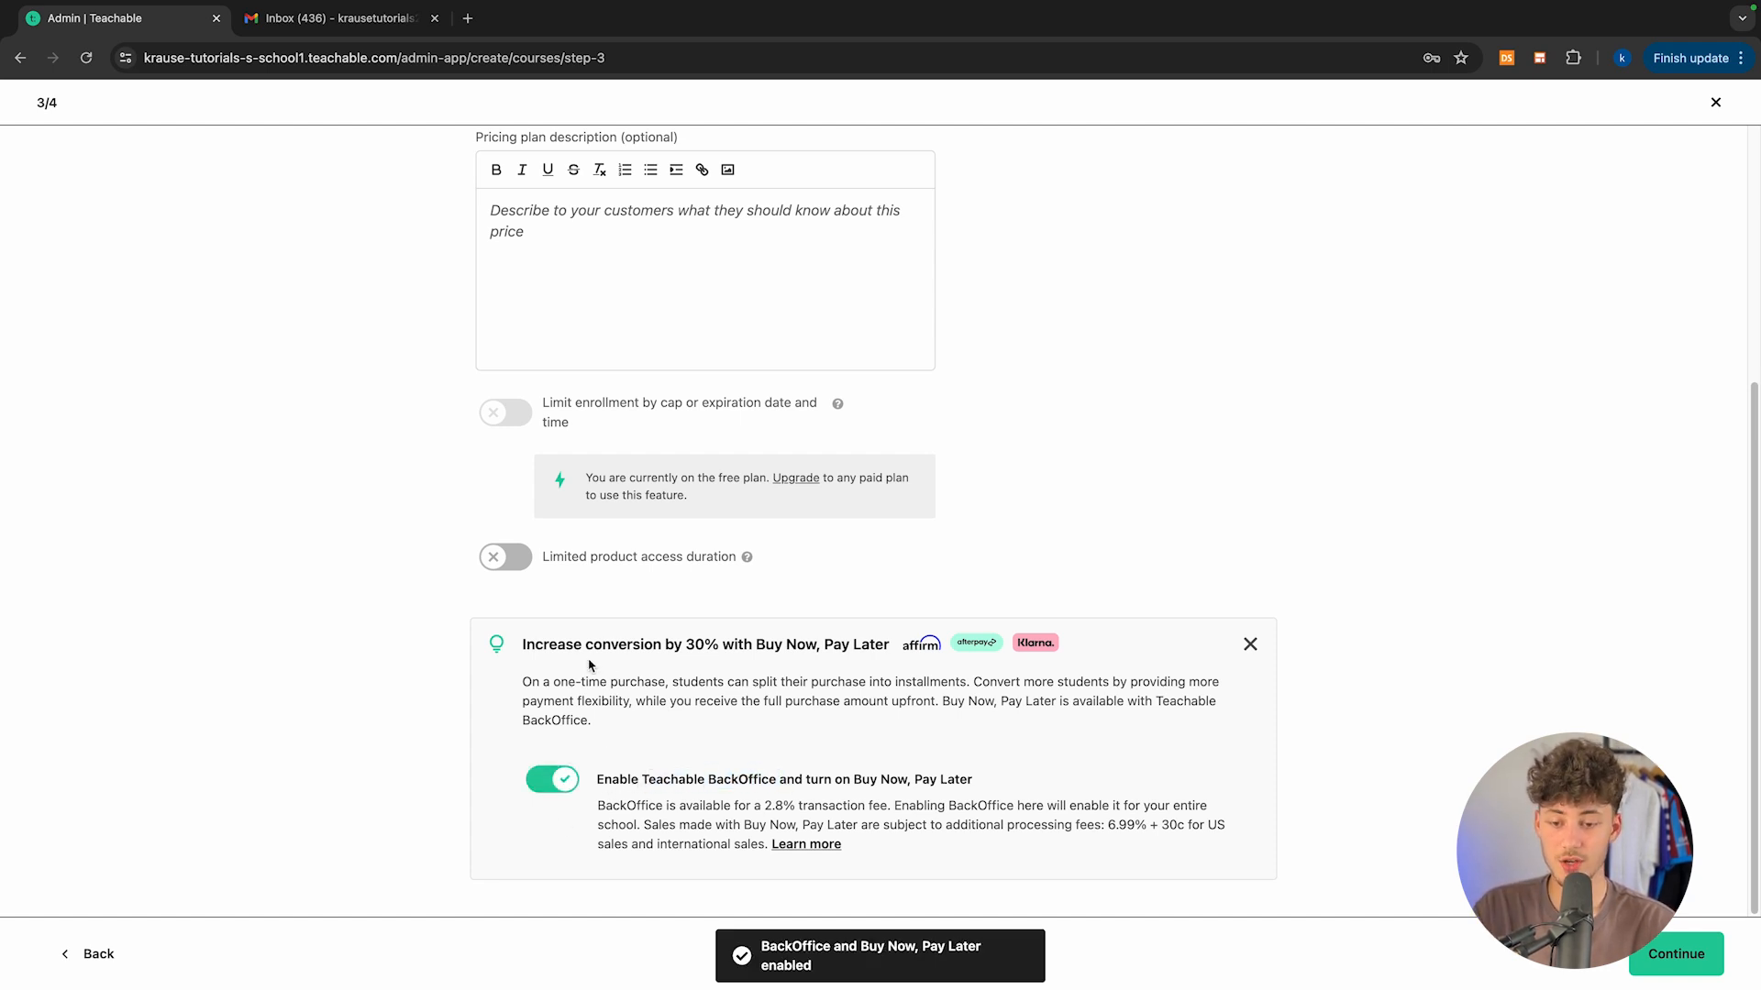
pyautogui.moveTo(519, 649); pyautogui.dragTo(716, 643)
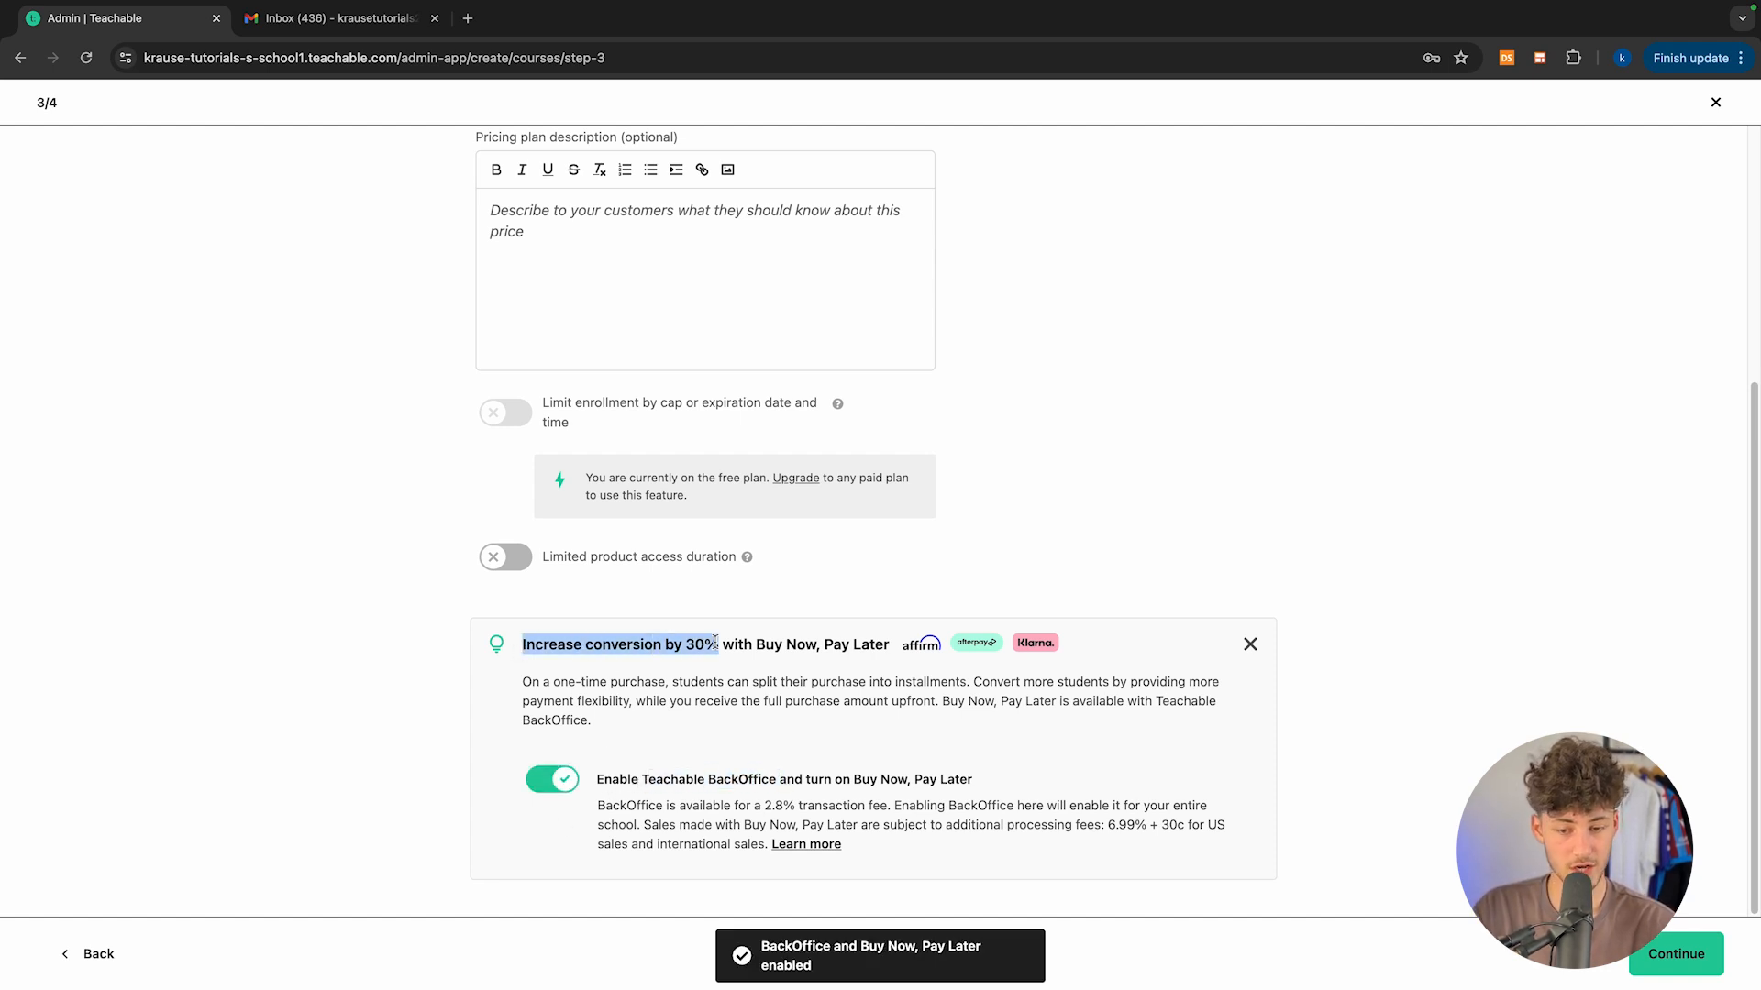
pyautogui.click(773, 676)
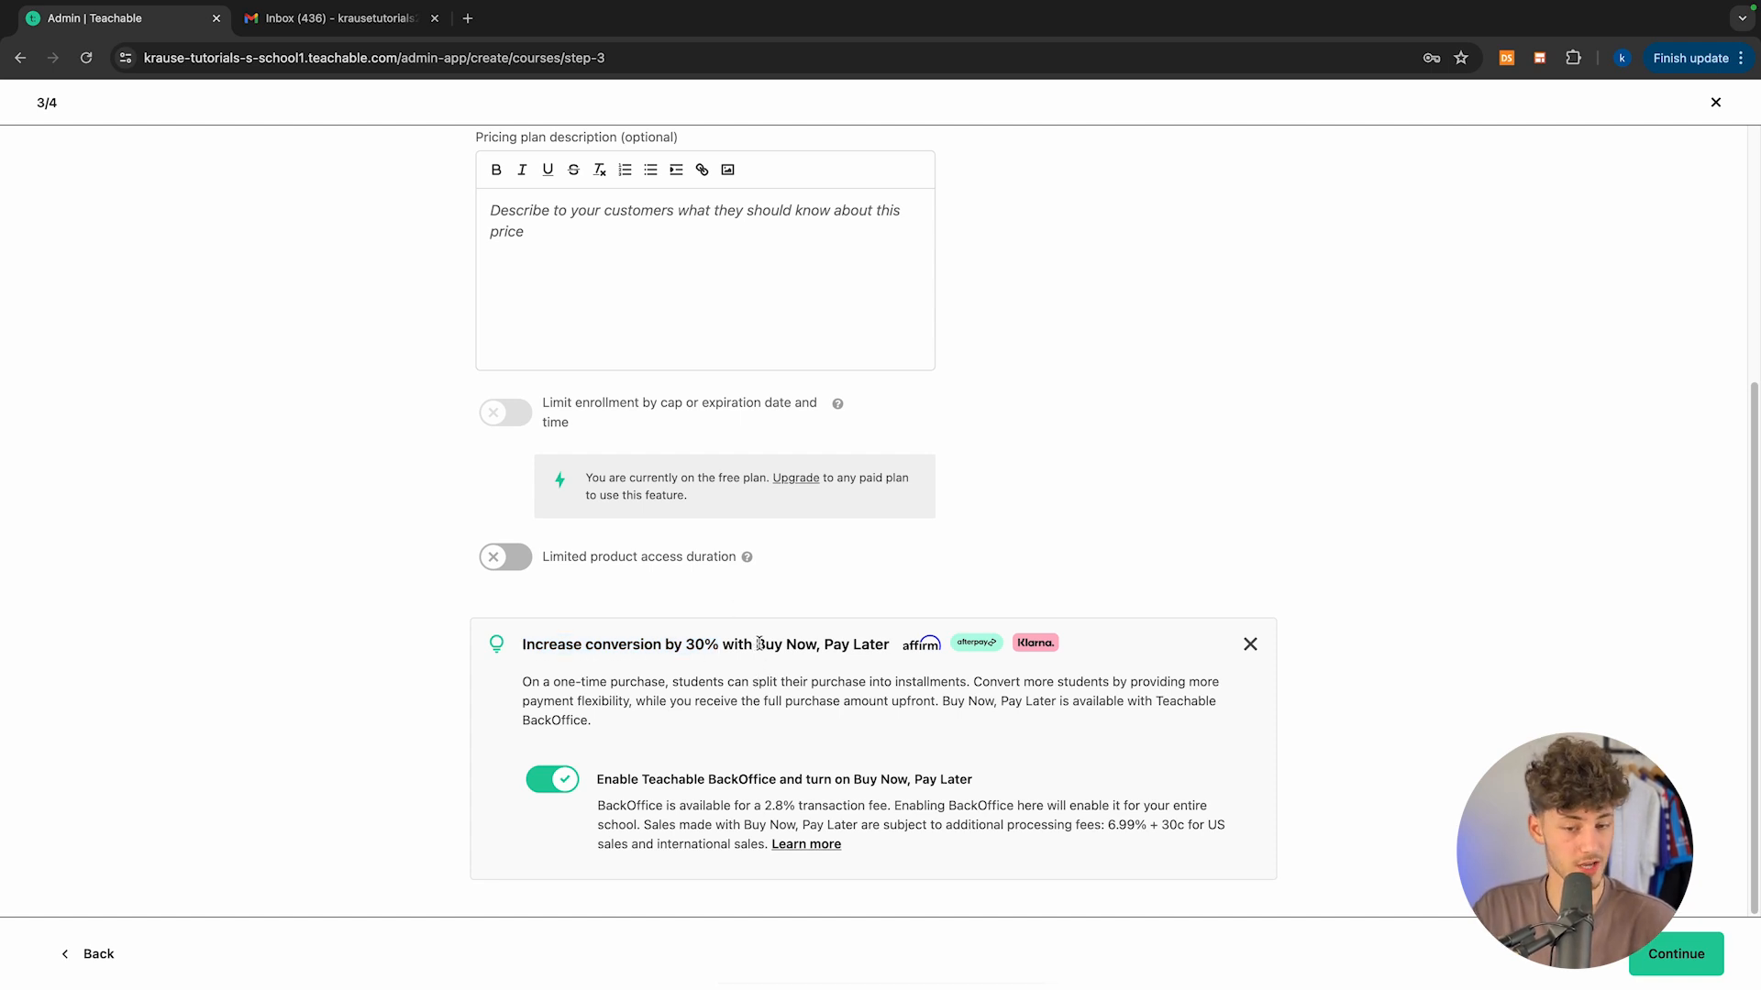
pyautogui.moveTo(753, 645); pyautogui.dragTo(883, 646)
pyautogui.click(877, 653)
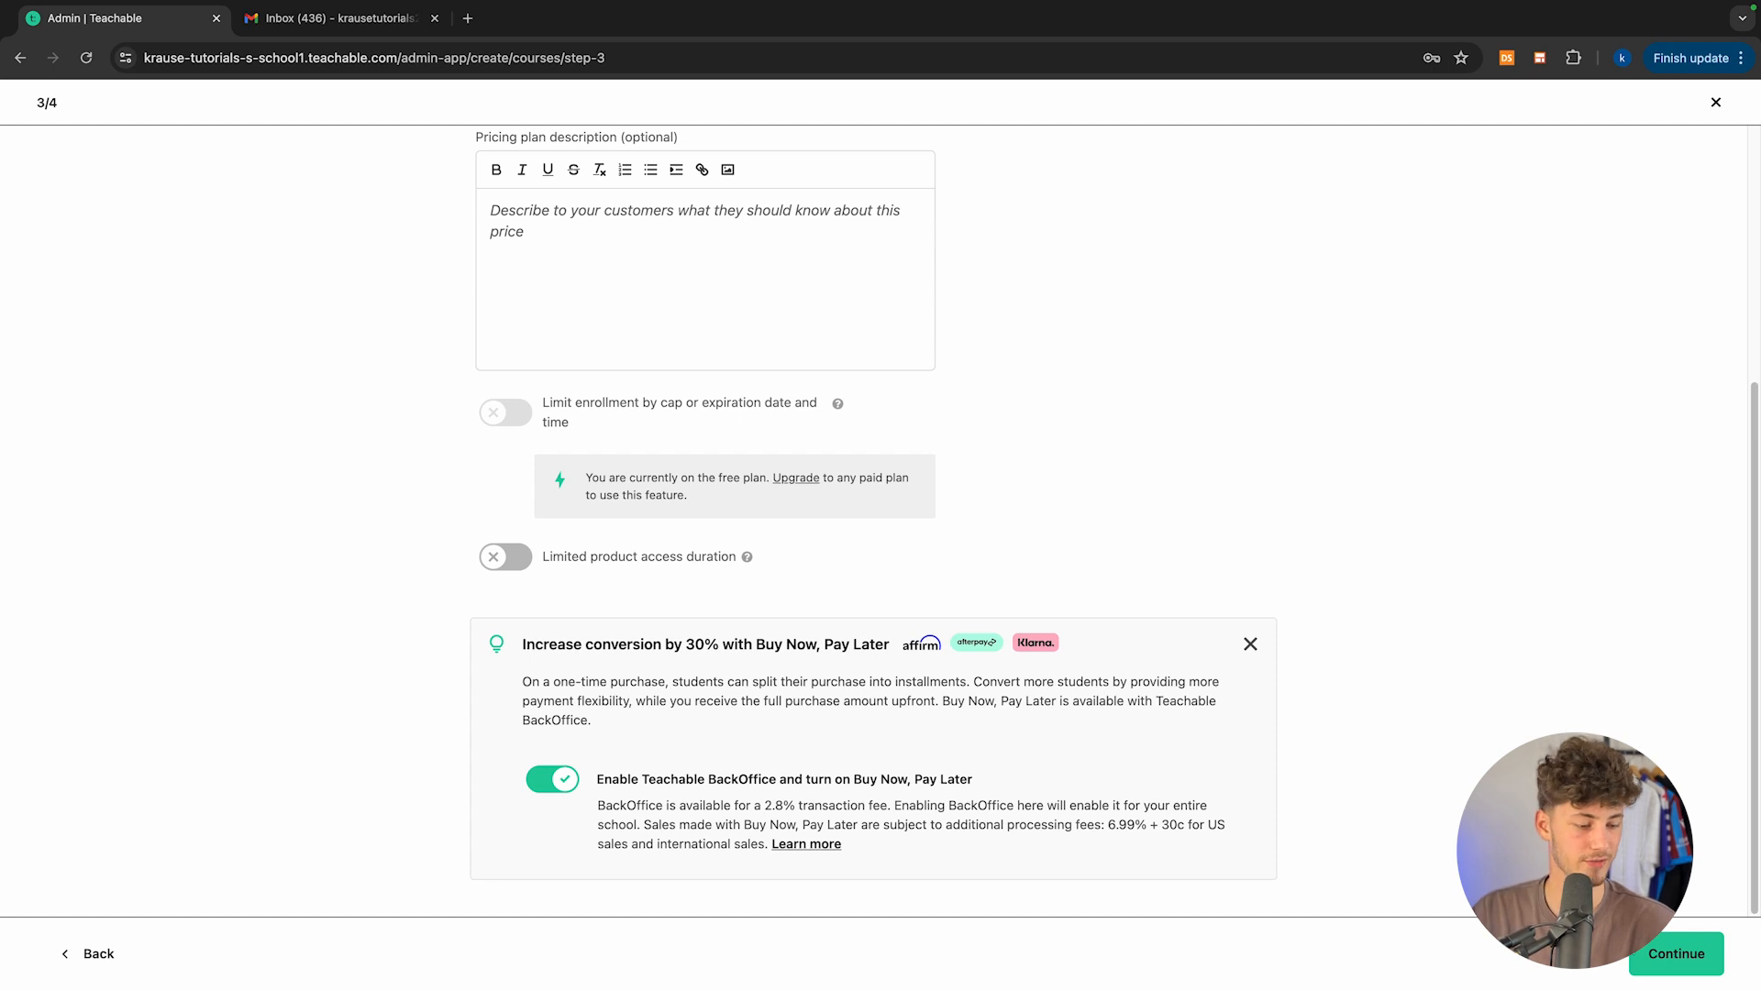
pyautogui.click(1674, 948)
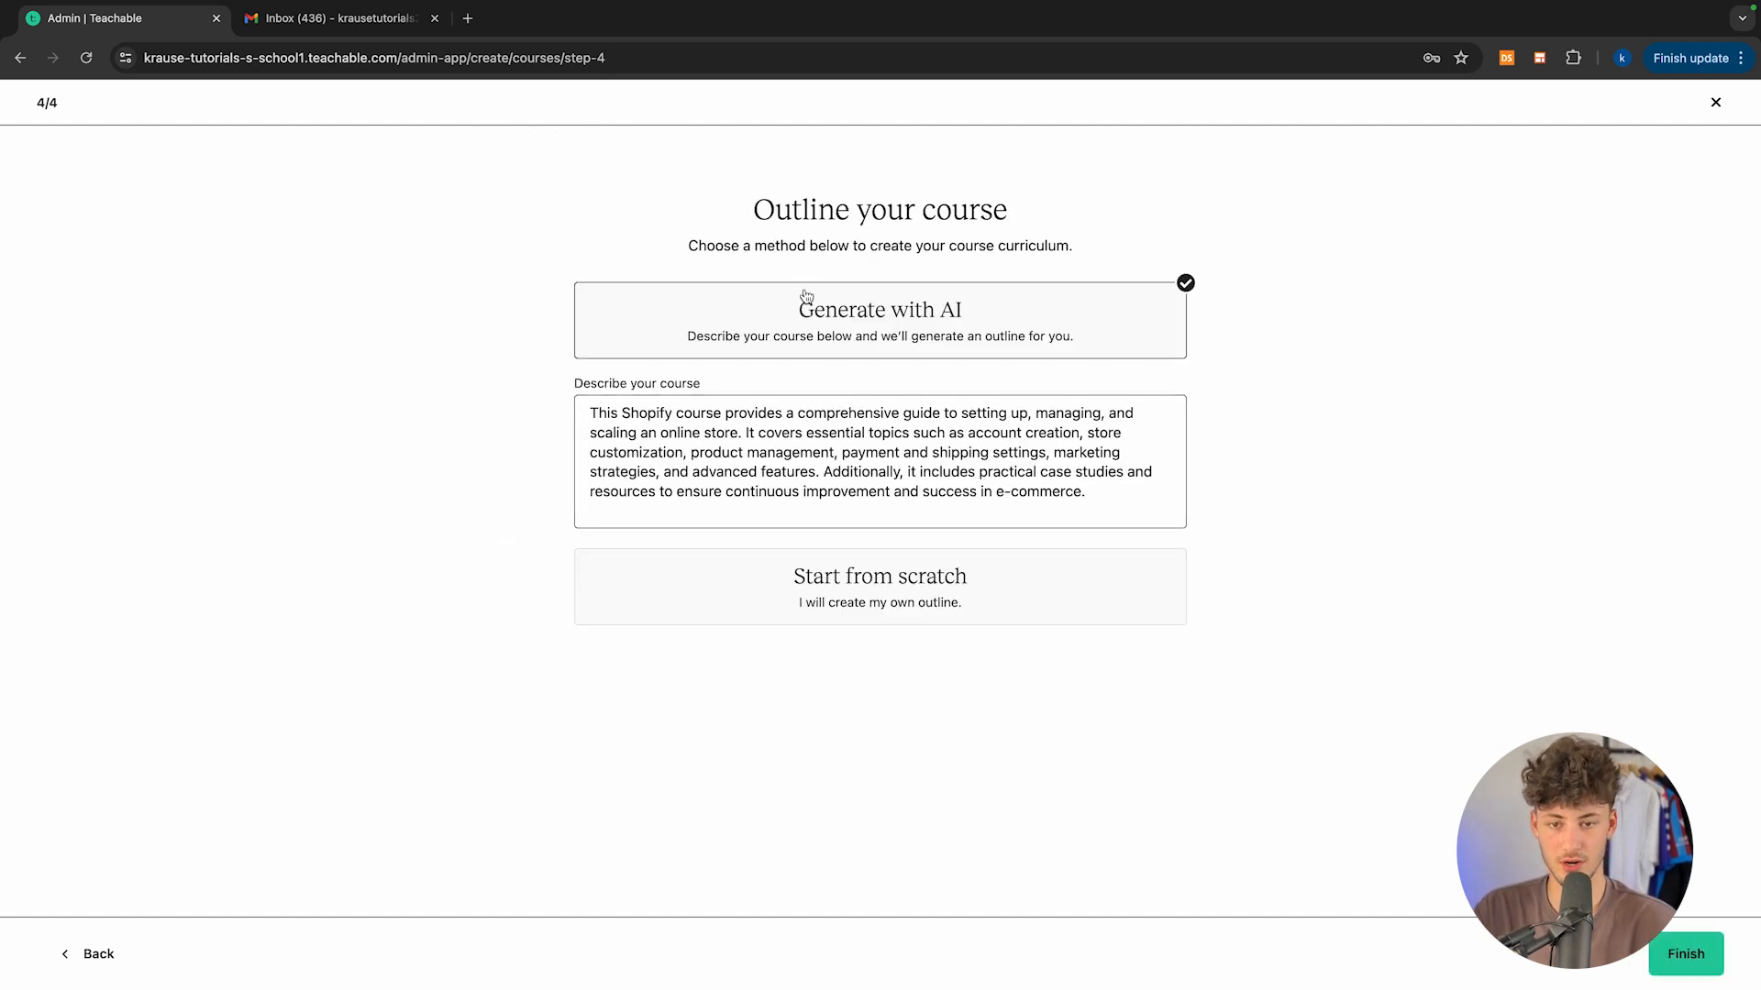
# Step: Choose to start the course outline from scratch instead of generating it with AI, and finish the course setup
pyautogui.click(1005, 216)
pyautogui.moveTo(951, 217); pyautogui.dragTo(726, 218)
pyautogui.click(725, 219)
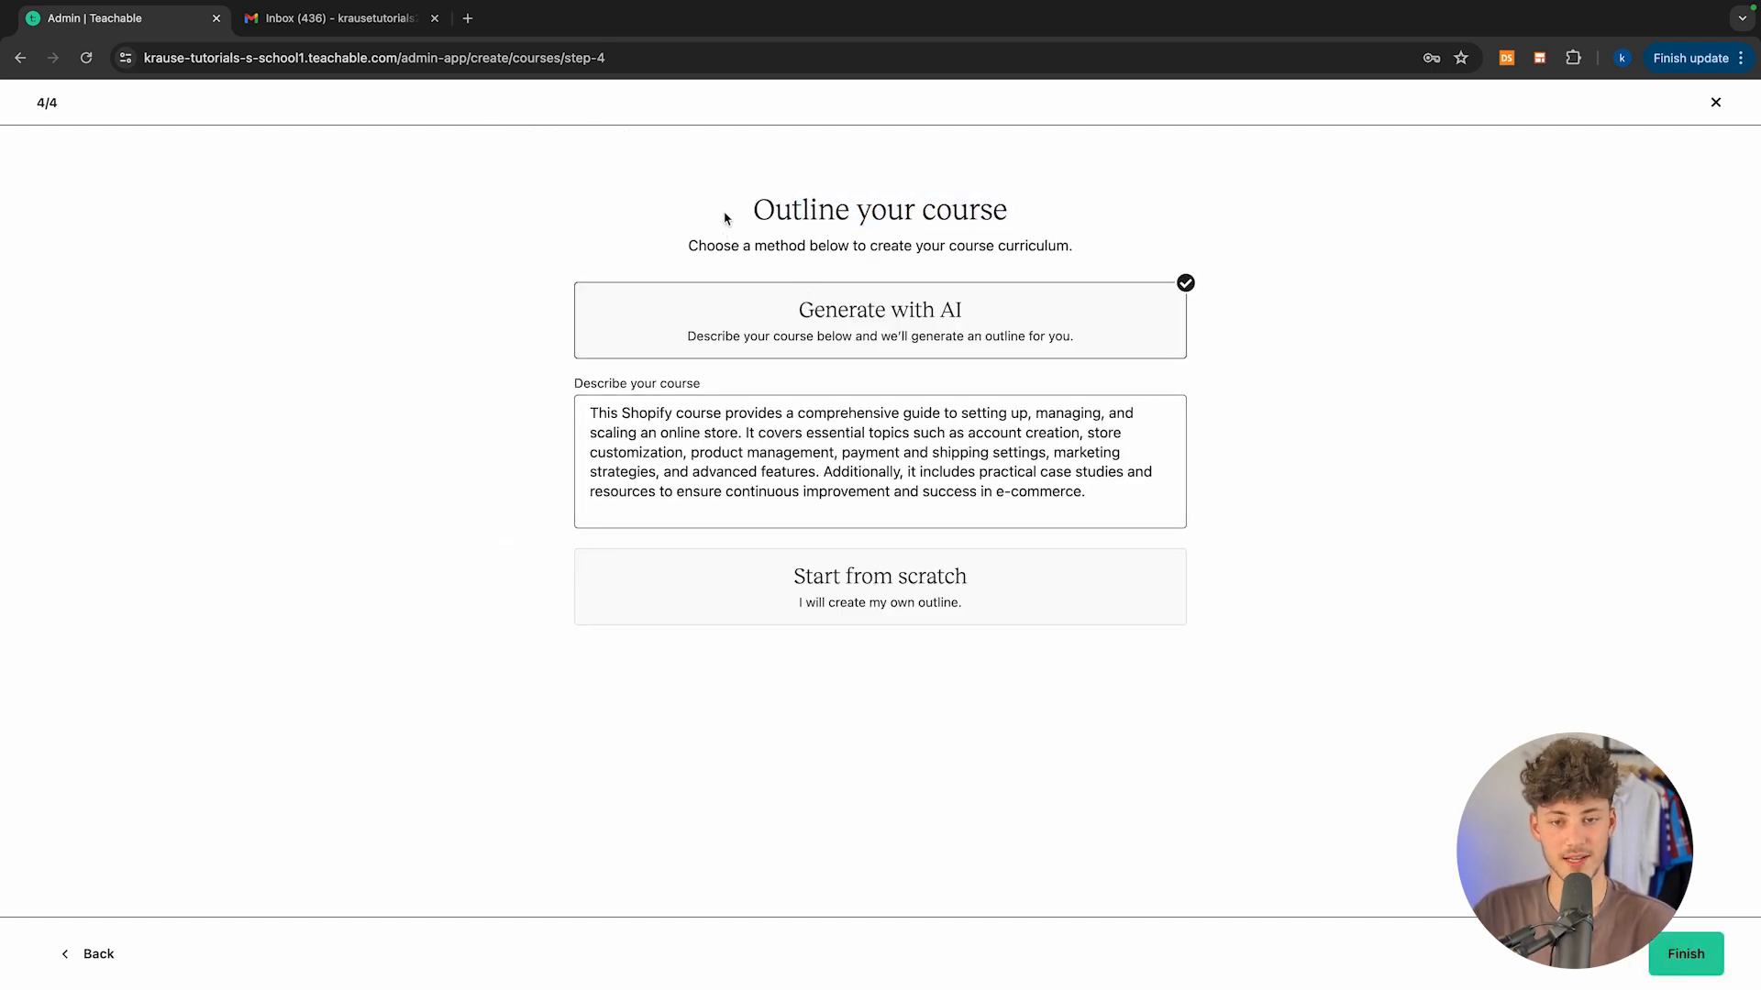
pyautogui.doubleClick(724, 218)
pyautogui.tripleClick(724, 218)
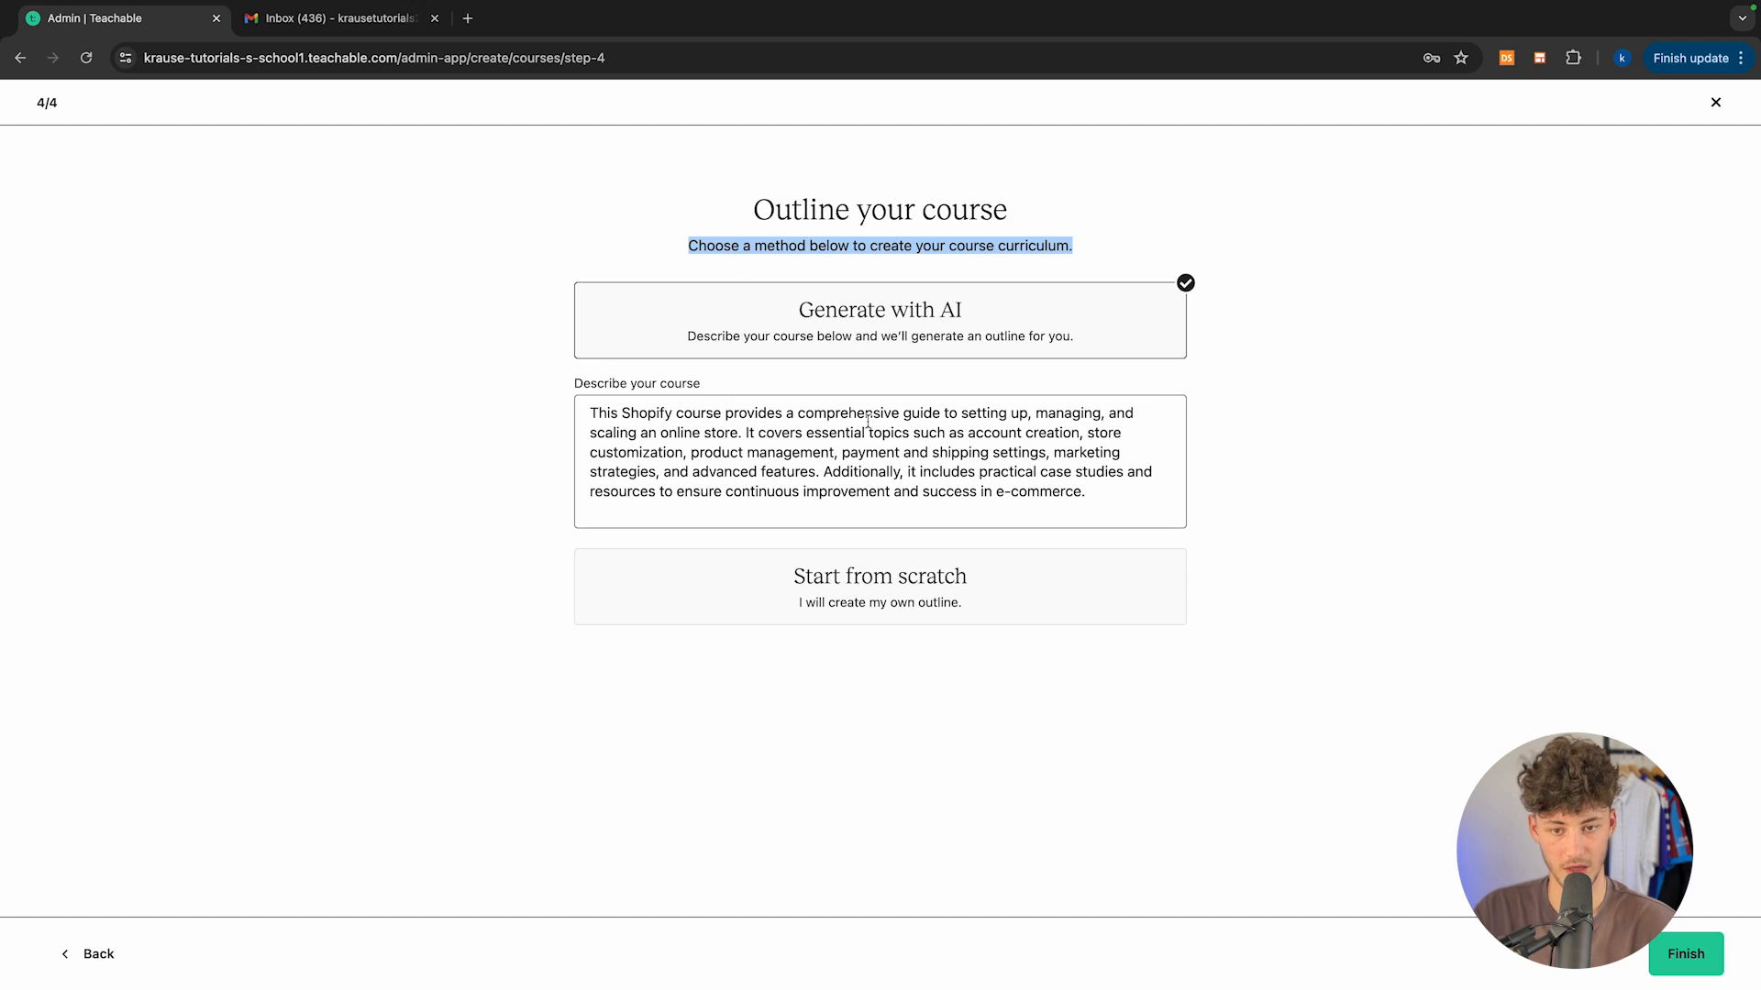
pyautogui.click(931, 291)
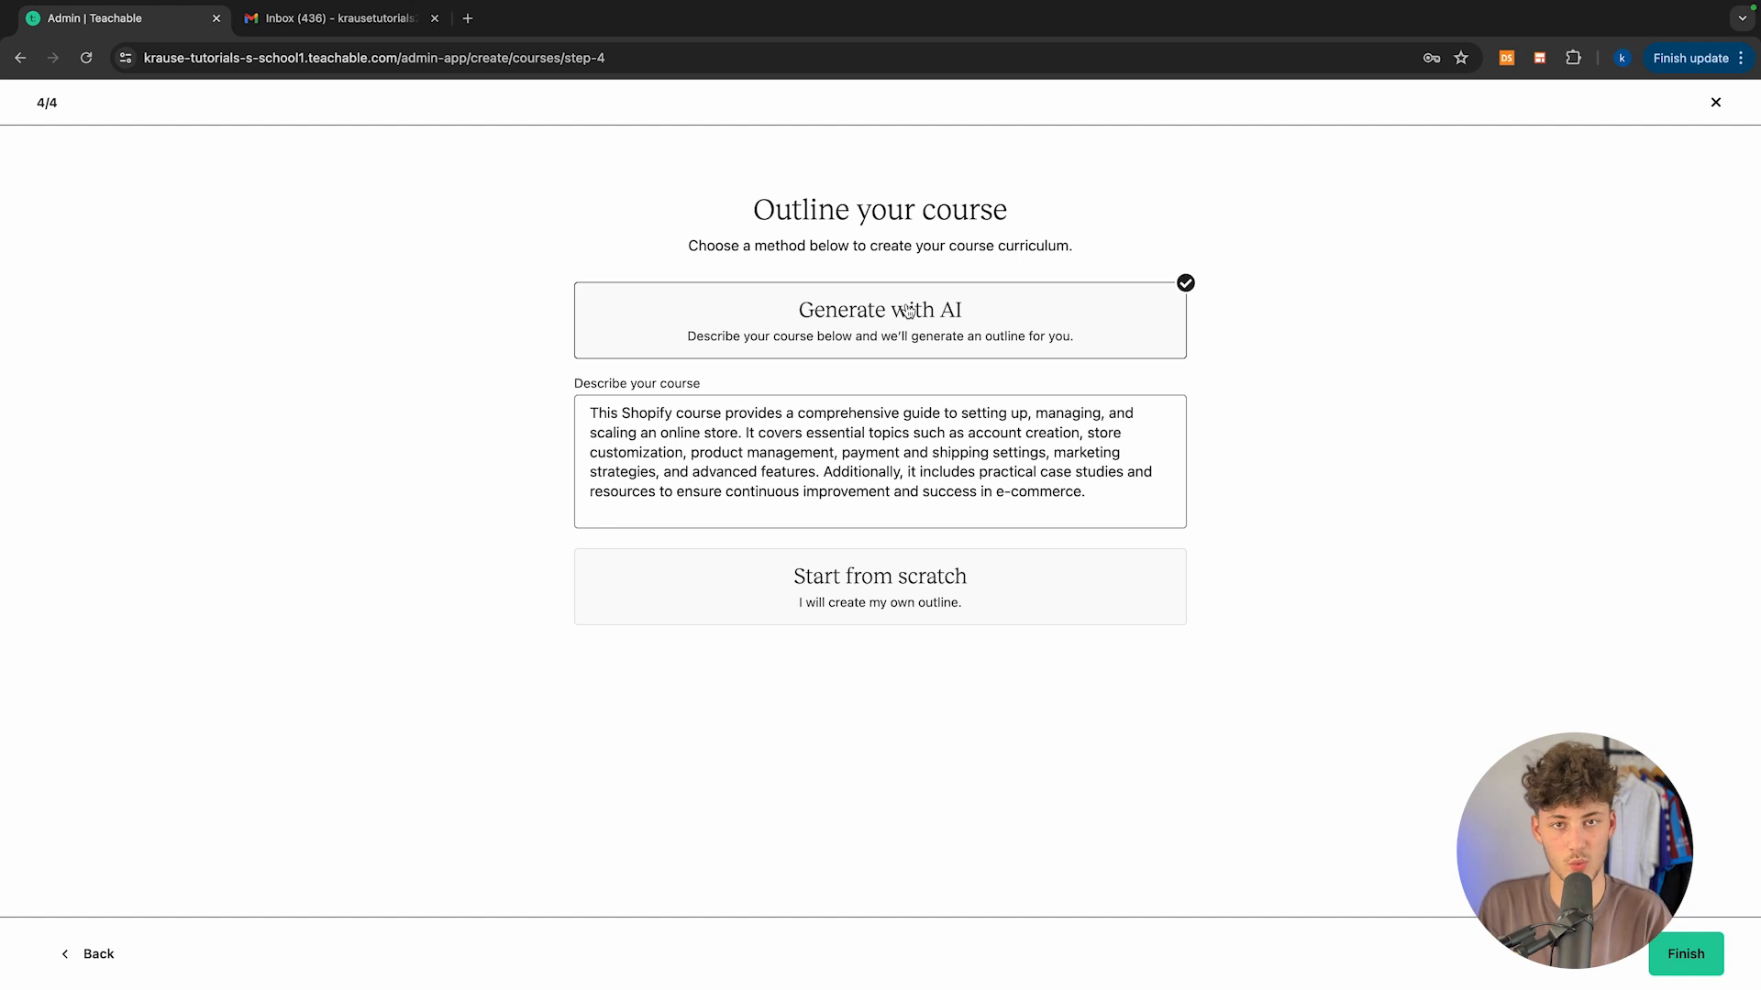
pyautogui.click(895, 588)
pyautogui.click(1684, 956)
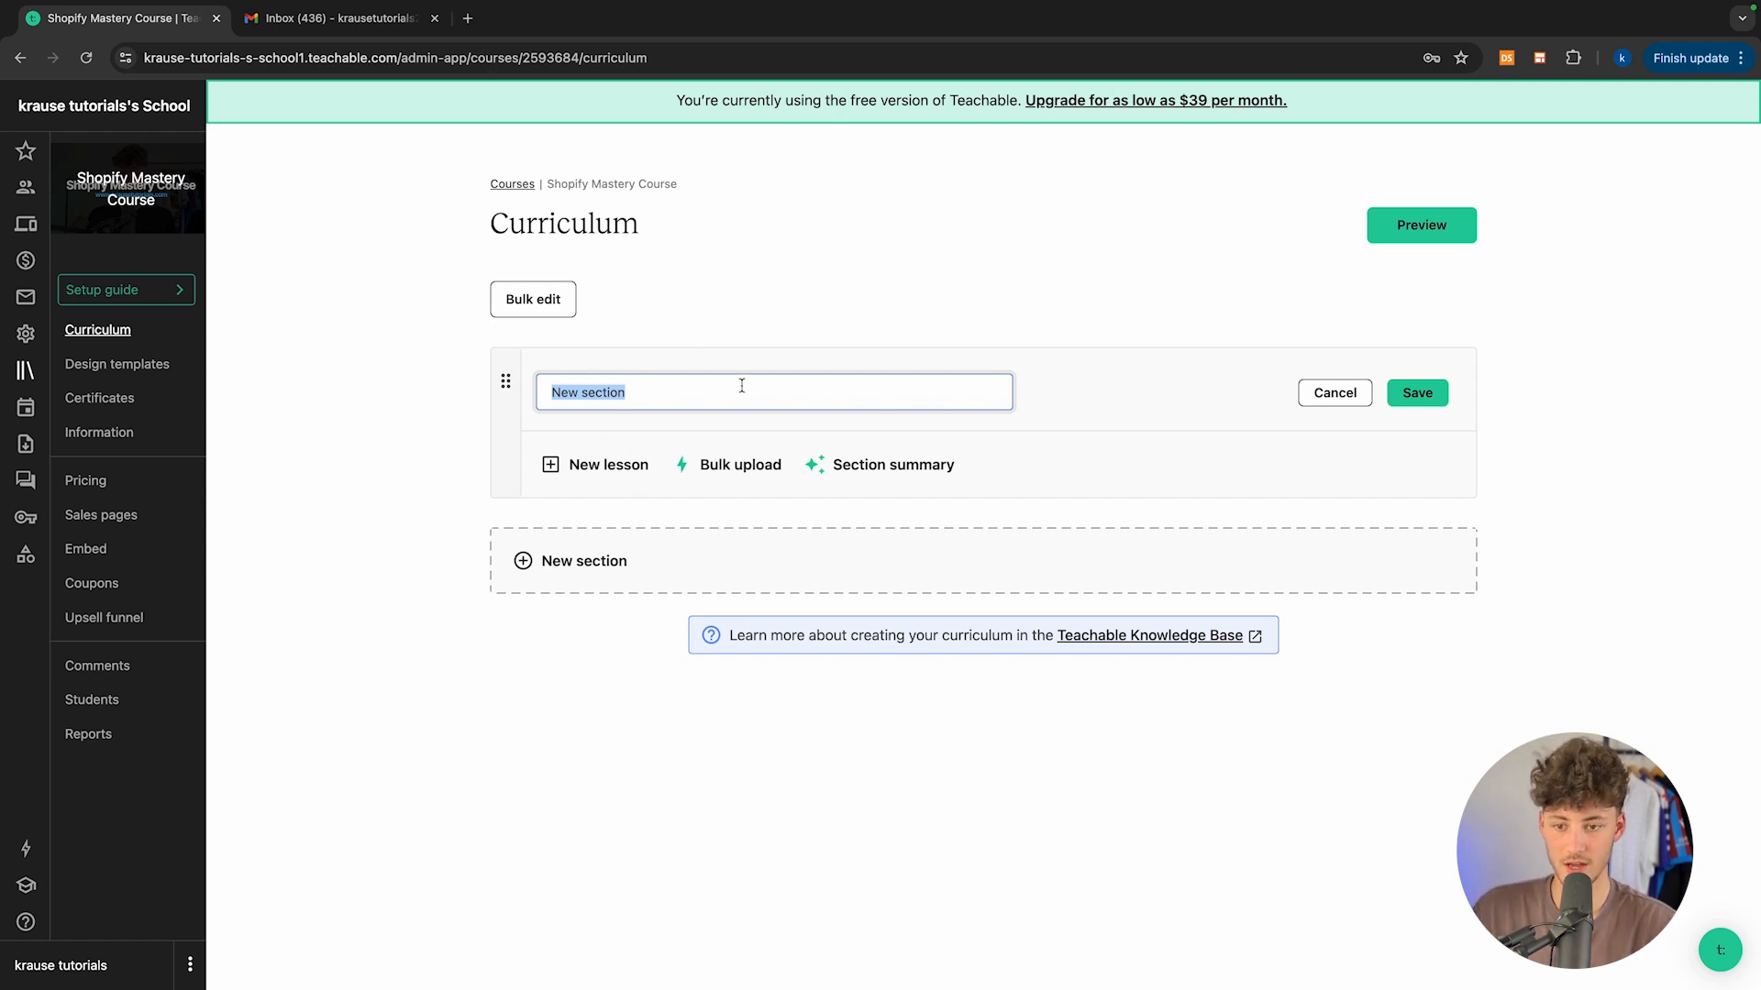
# Step: Name the new curriculum section "Introduction" and save it
pyautogui.write('Introduction')
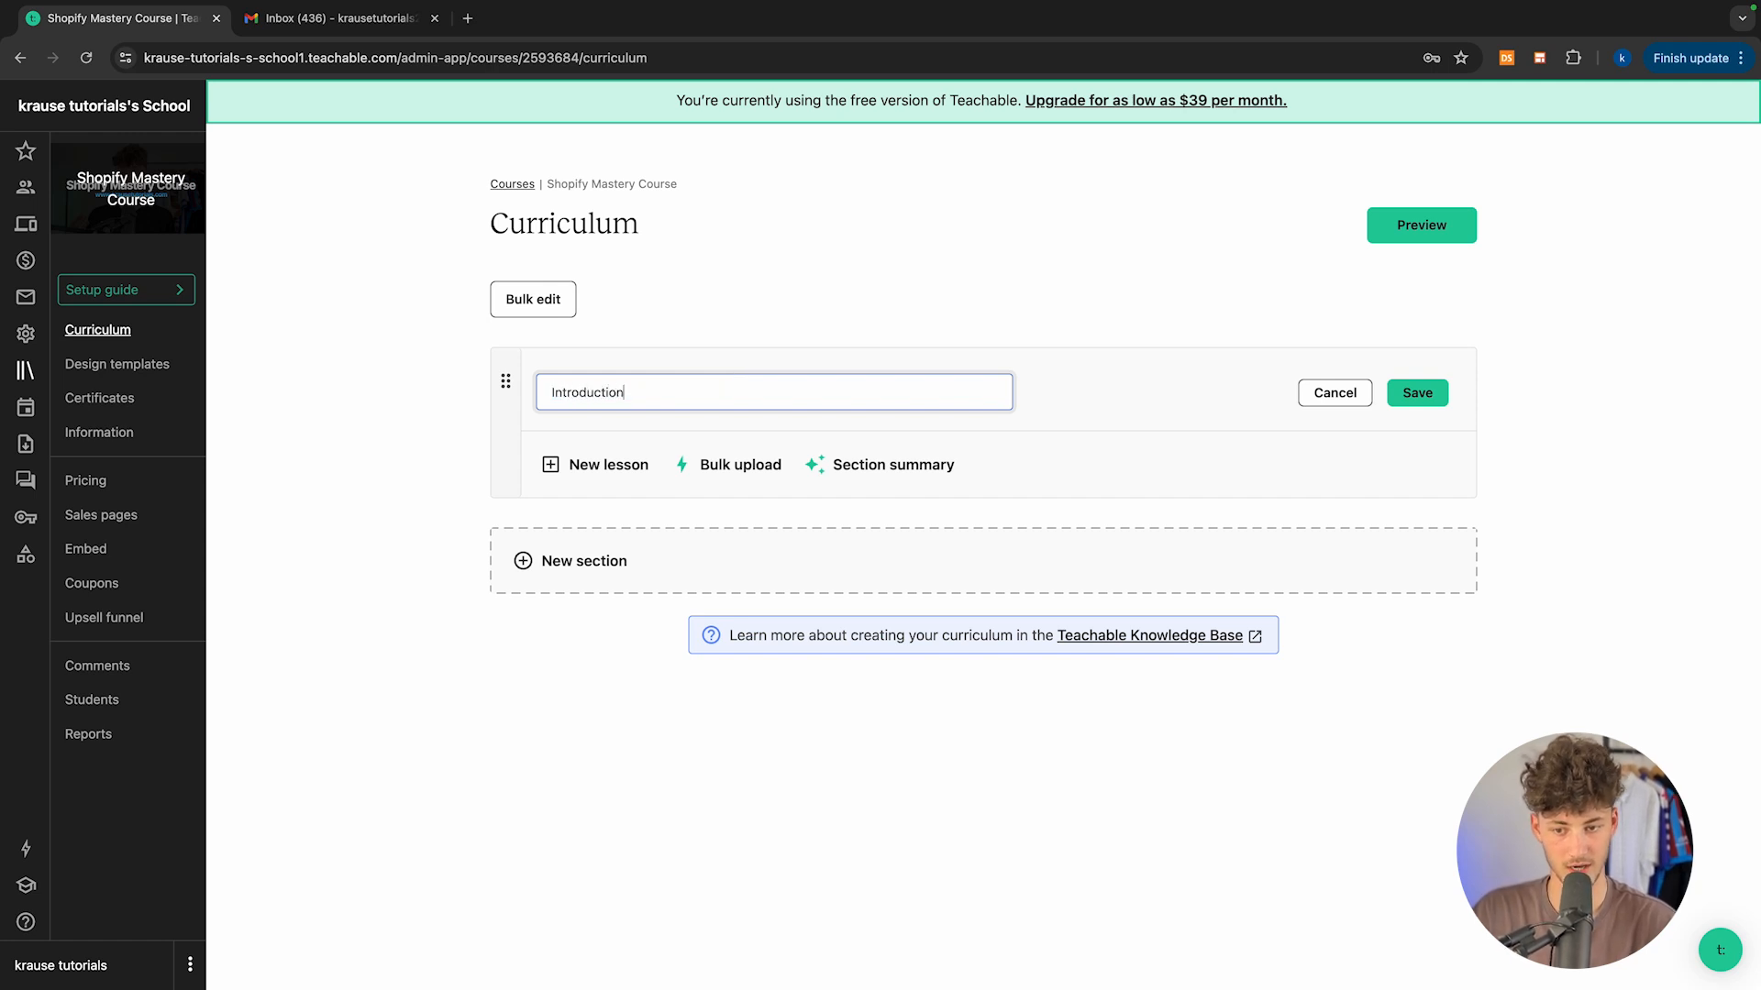
pyautogui.click(1412, 392)
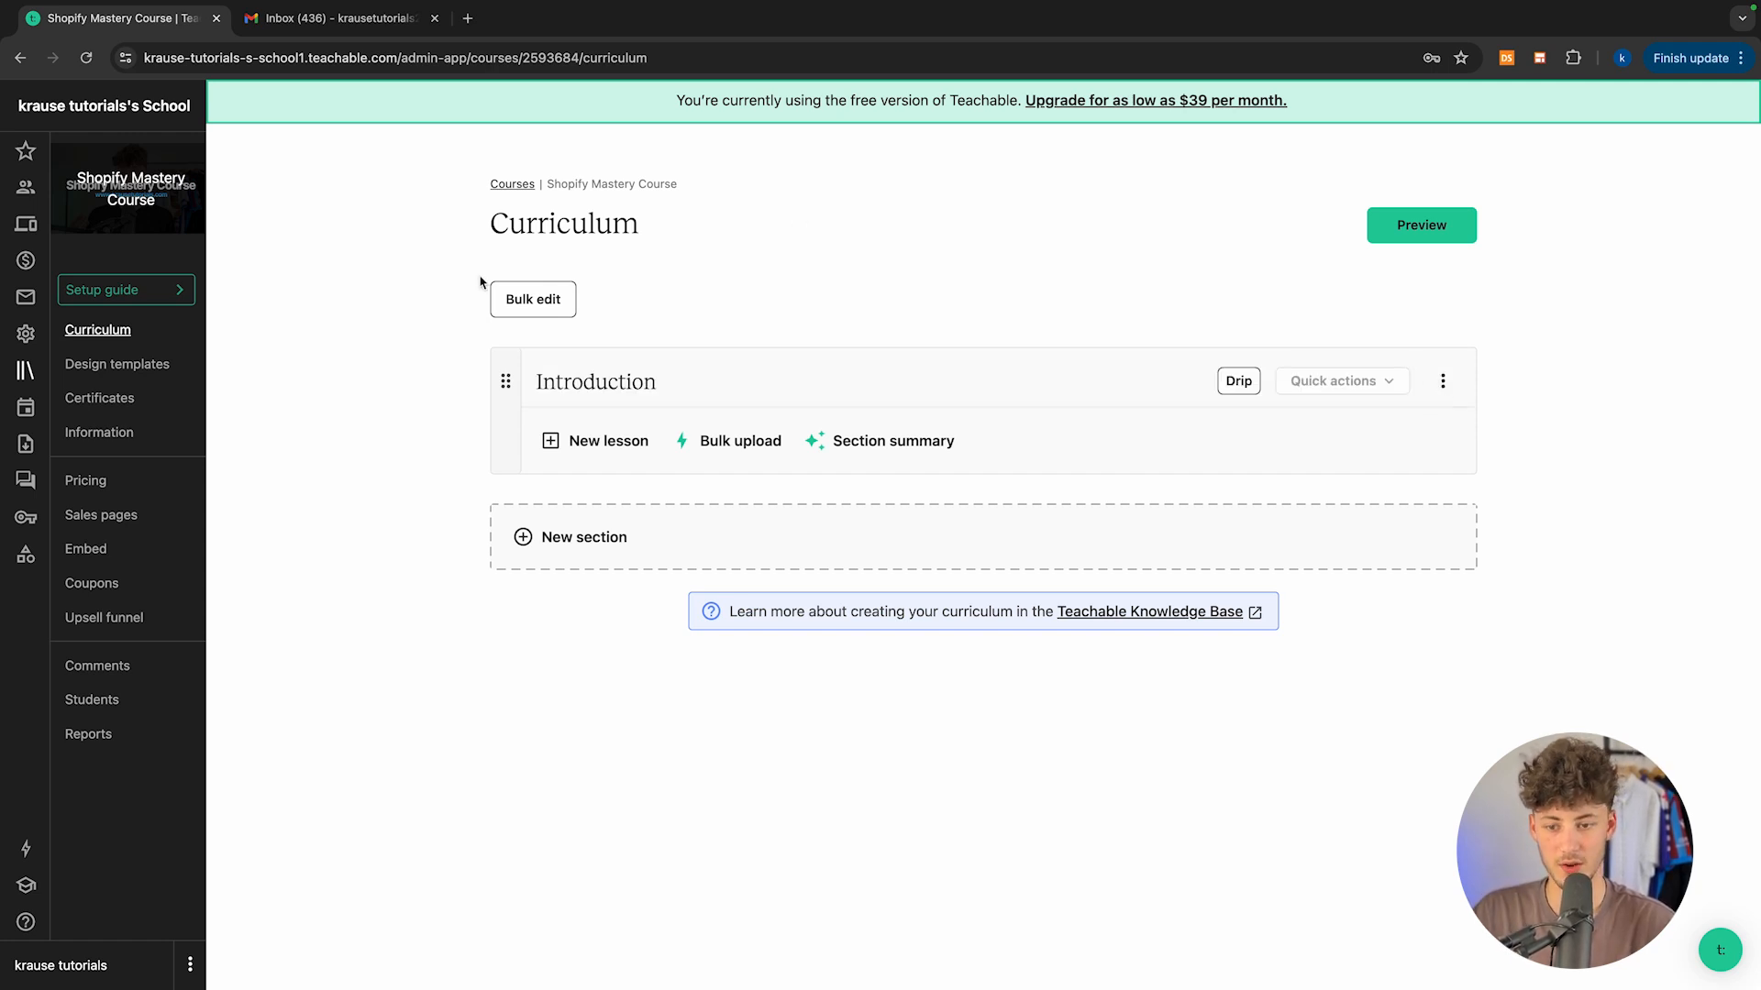
# Step: Add a lesson titled "Introduction - What you can expect from this course" to the Introduction section and save it
pyautogui.click(583, 442)
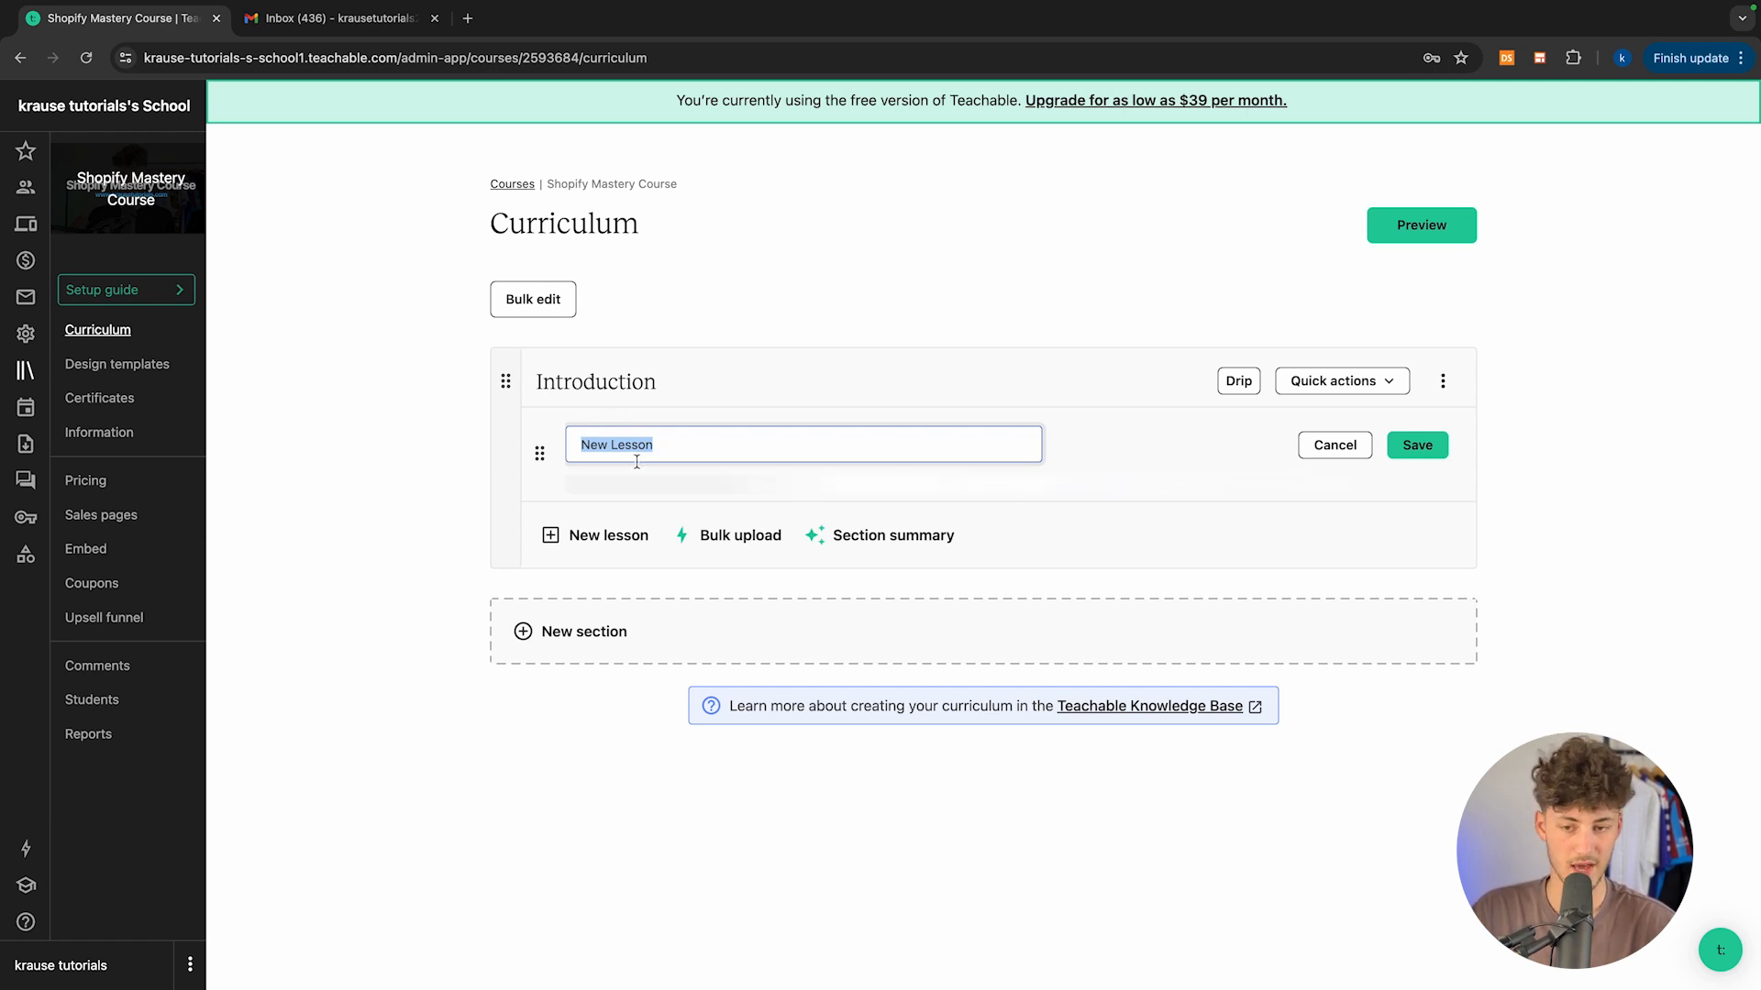
pyautogui.write('I')
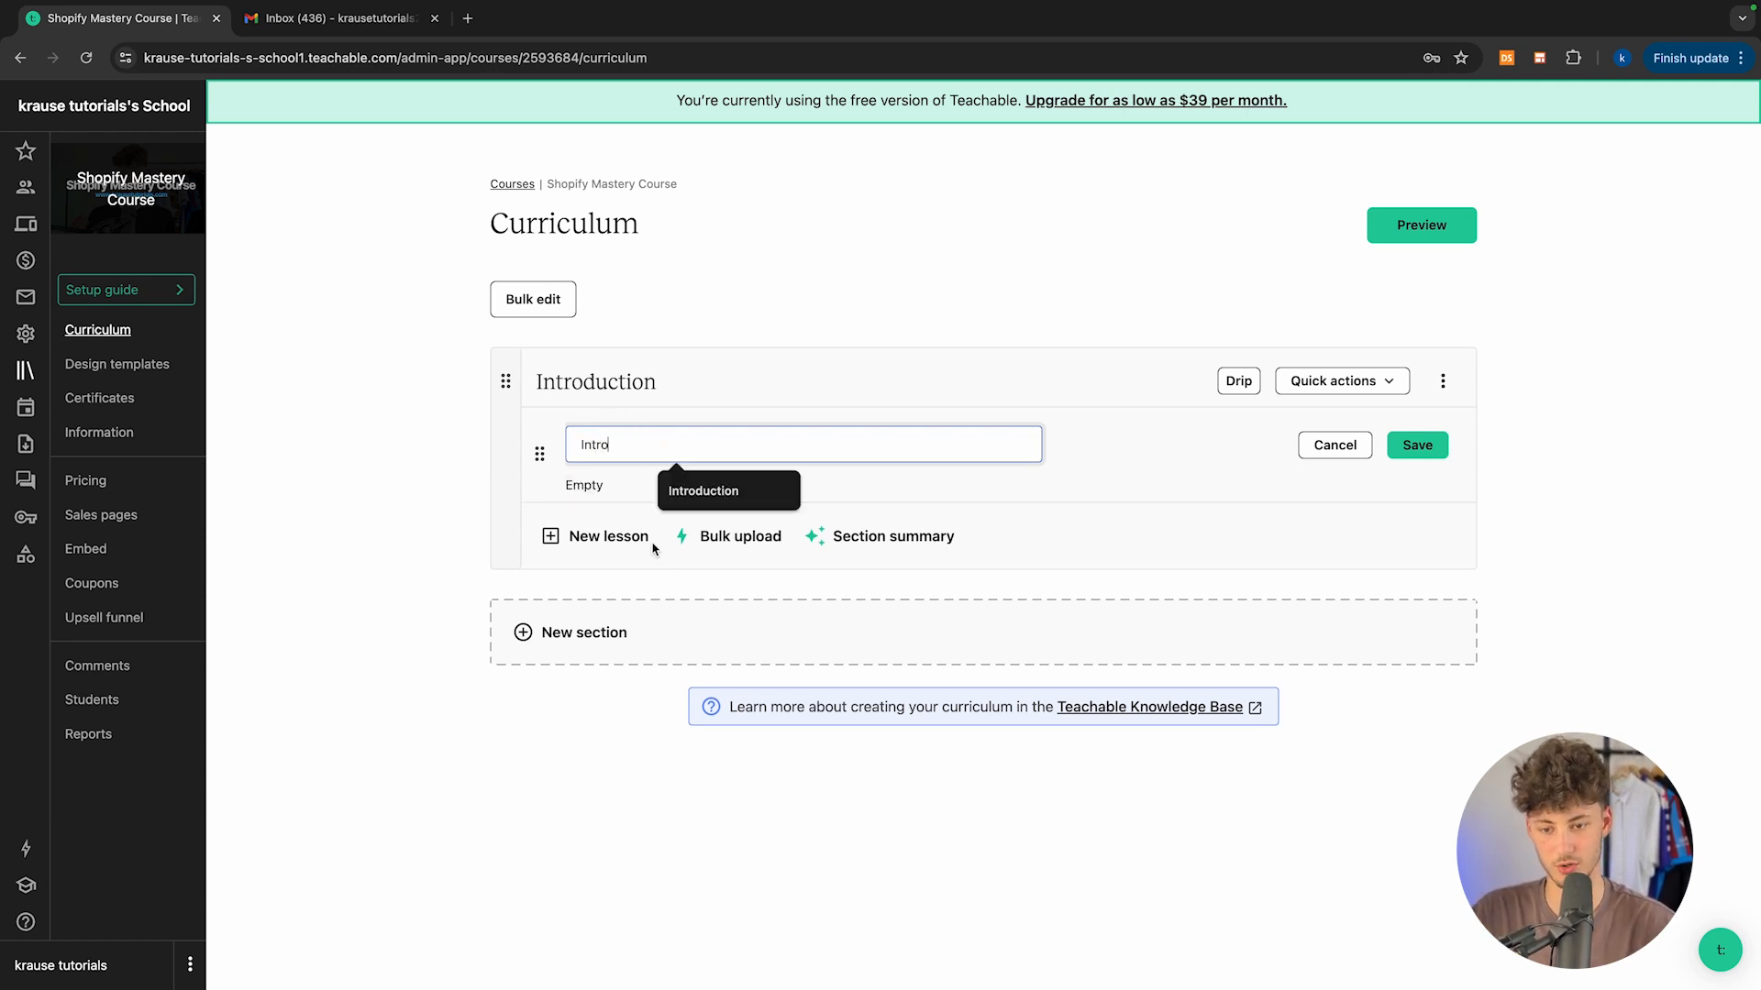
pyautogui.write('ntro')
pyautogui.click(704, 491)
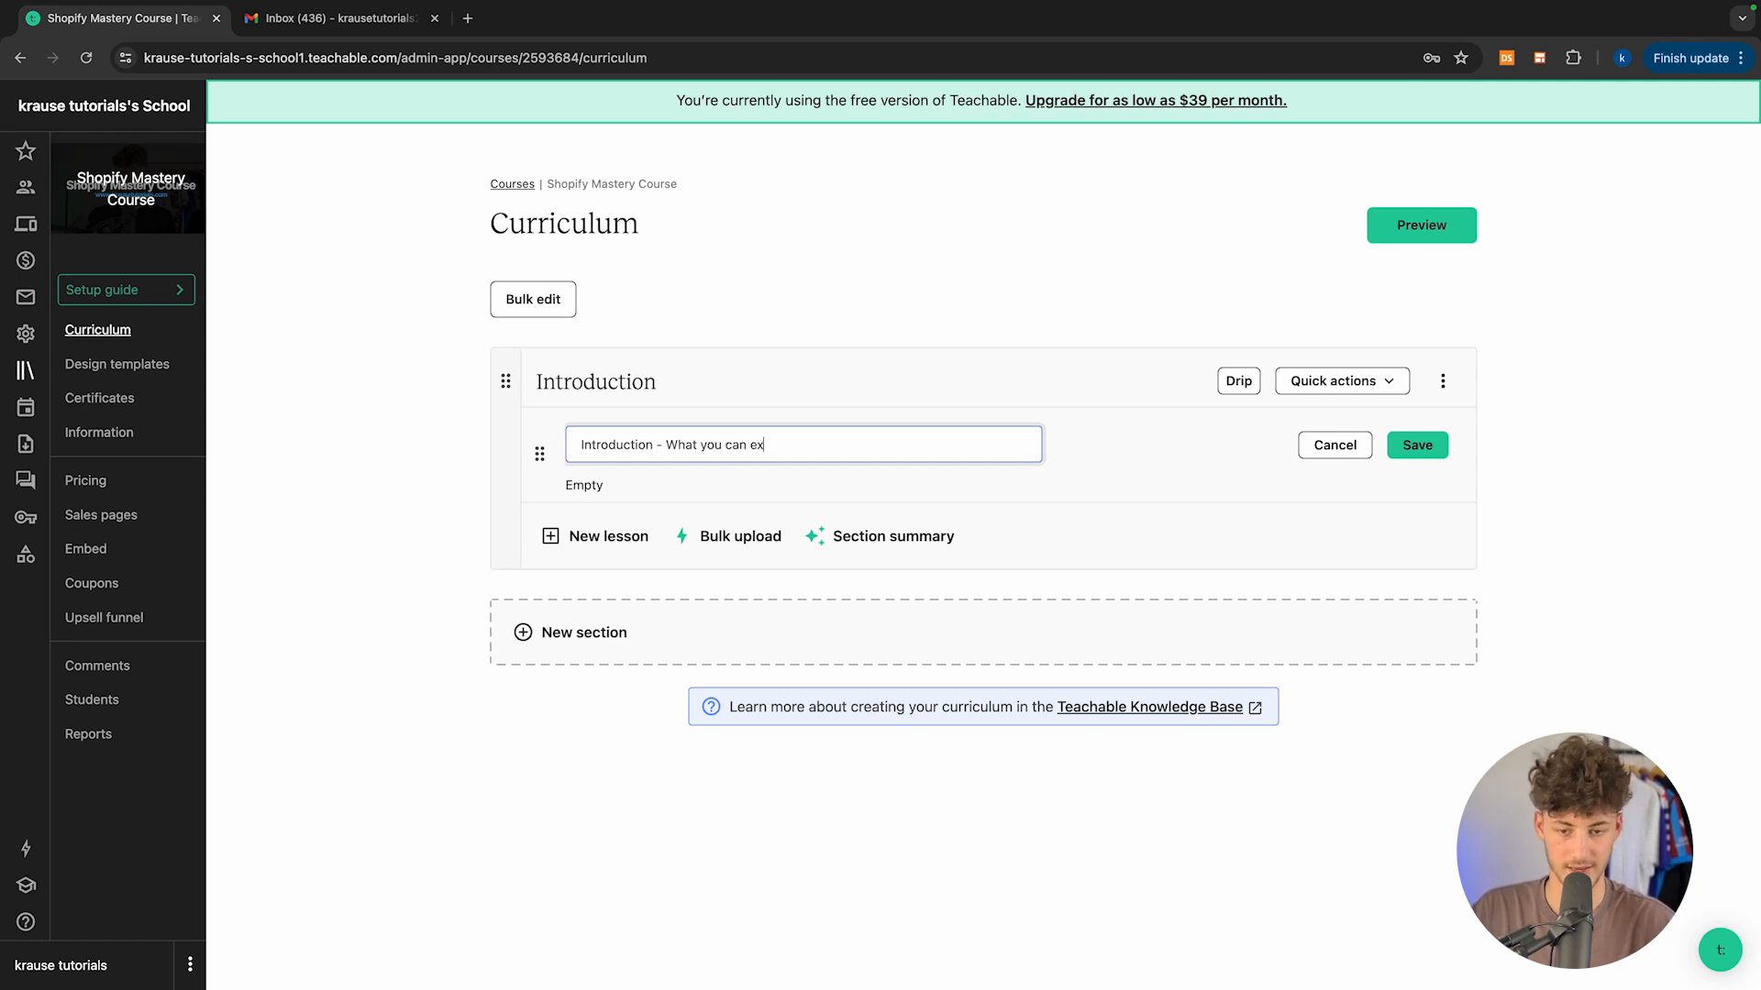
pyautogui.write('- What you can expect from this course')
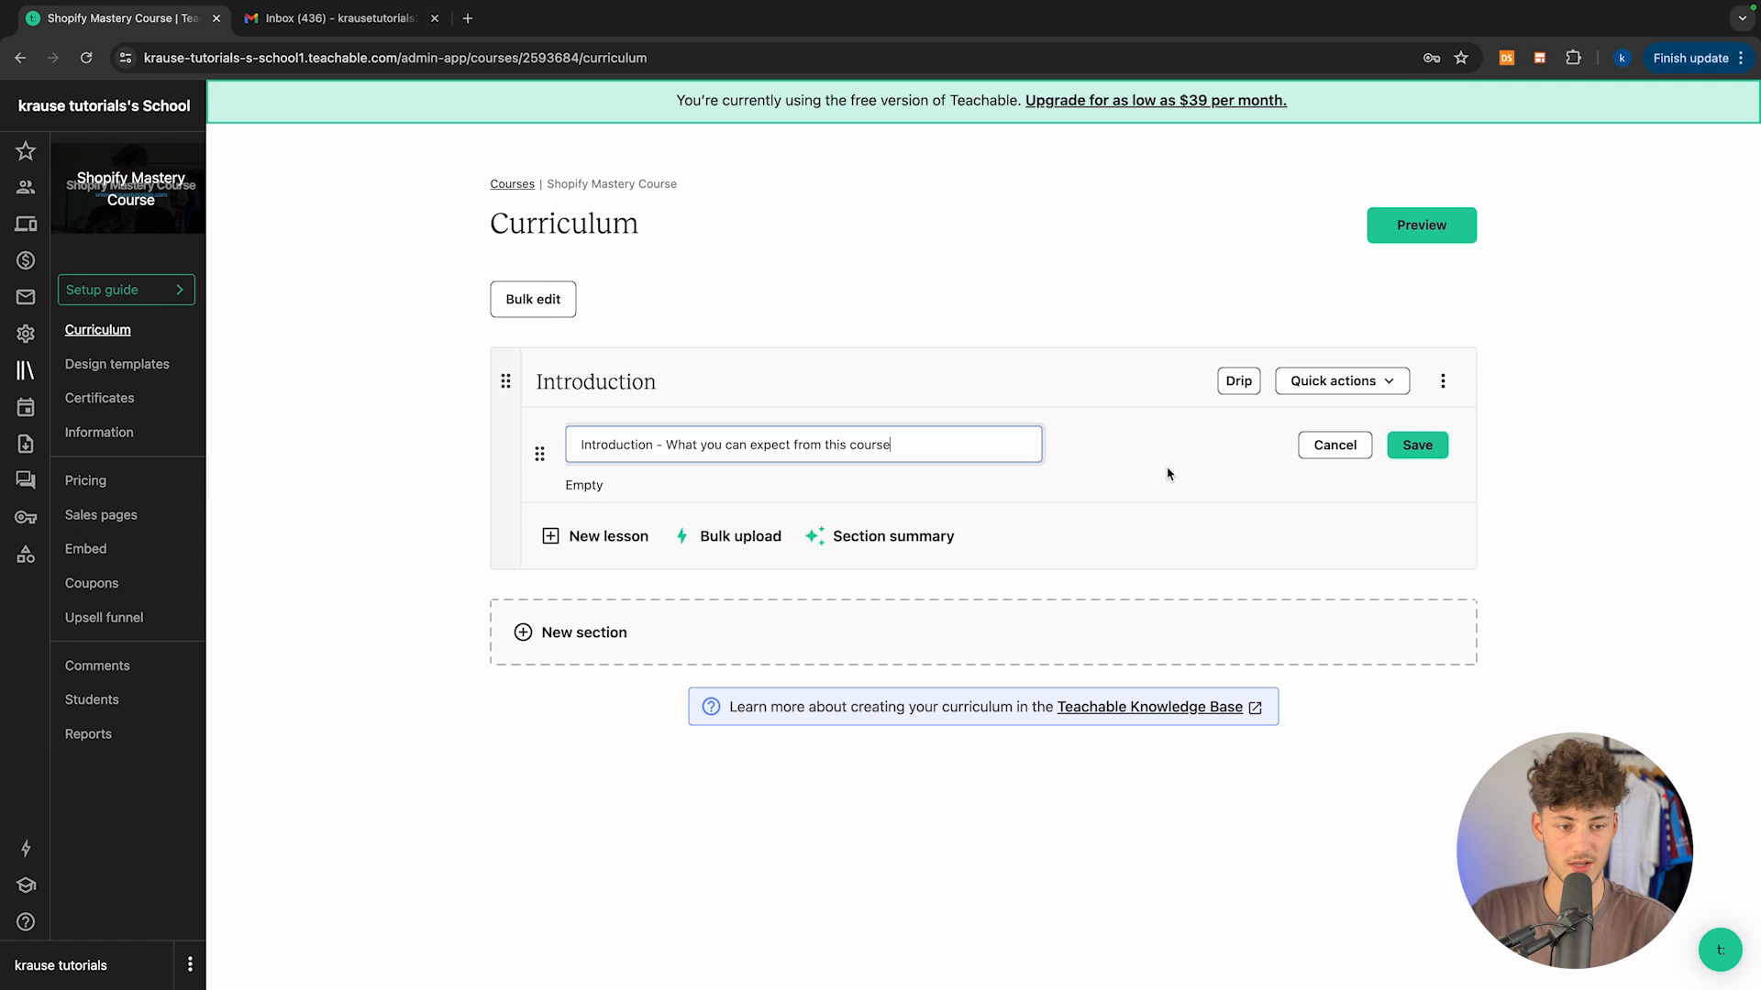
pyautogui.click(1417, 445)
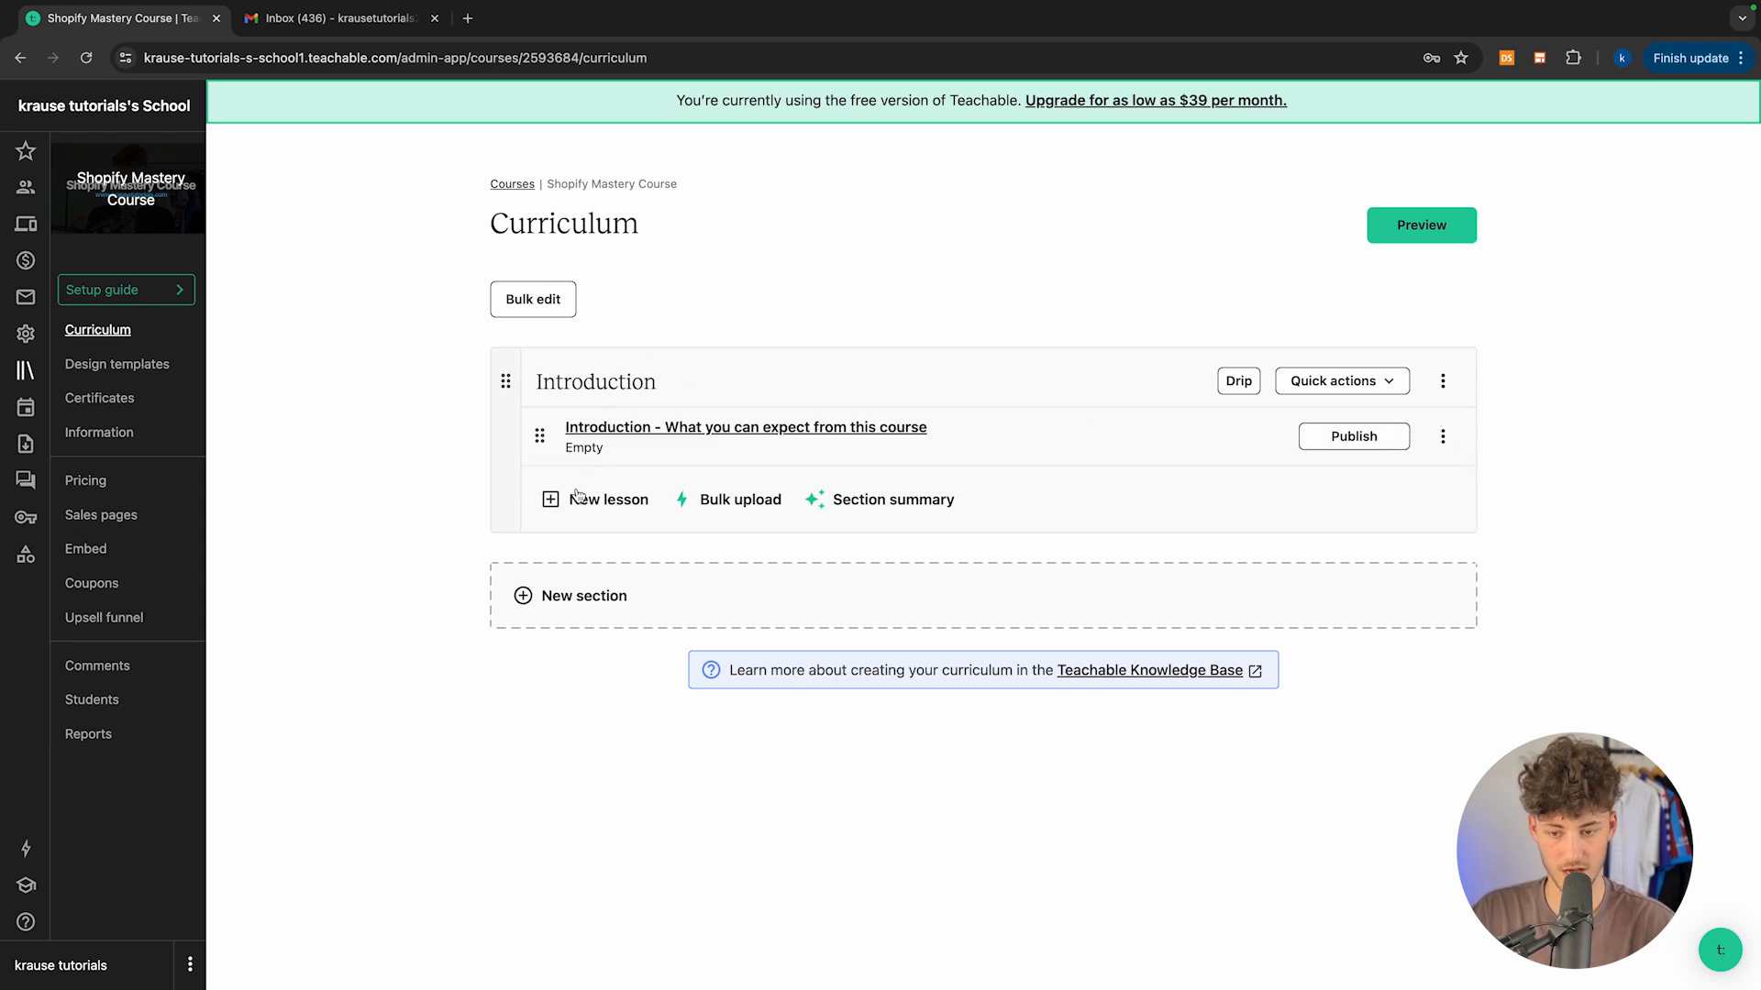
# Step: Add a second curriculum section titled "Getting started with Shopify"
pyautogui.click(603, 612)
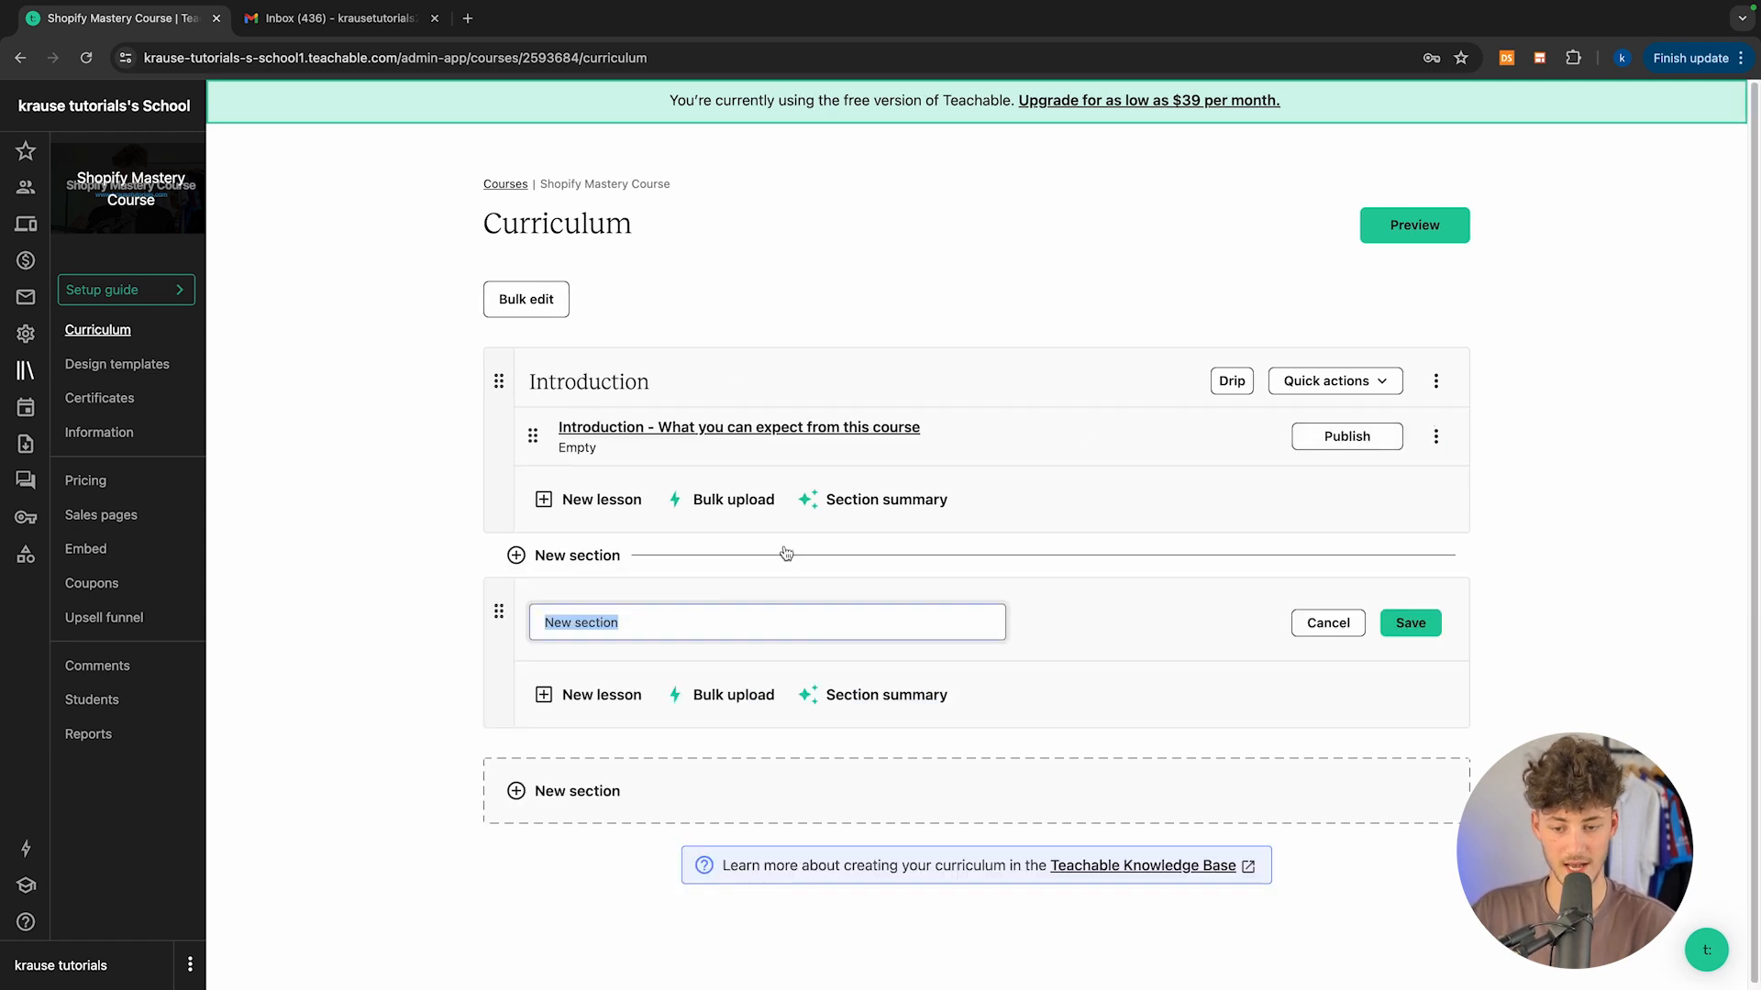
pyautogui.write('Getting')
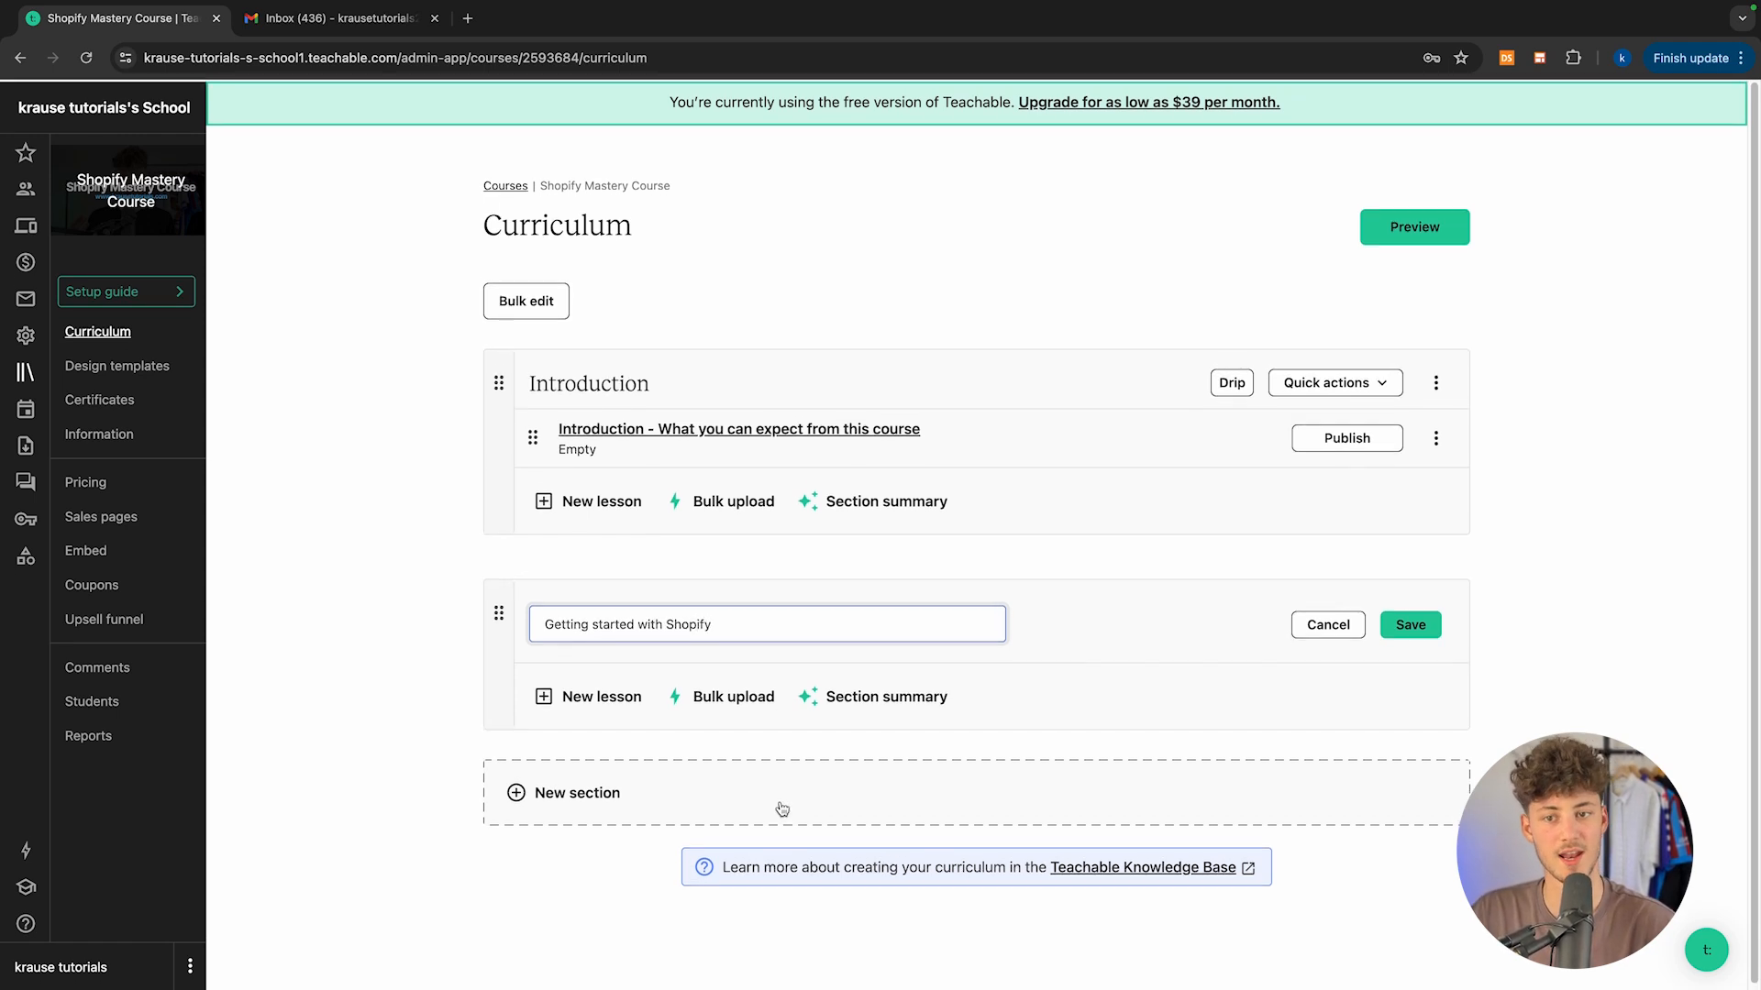
pyautogui.moveTo(743, 618); pyautogui.dragTo(530, 623)
pyautogui.click(769, 588)
pyautogui.click(846, 597)
pyautogui.tripleClick(739, 612)
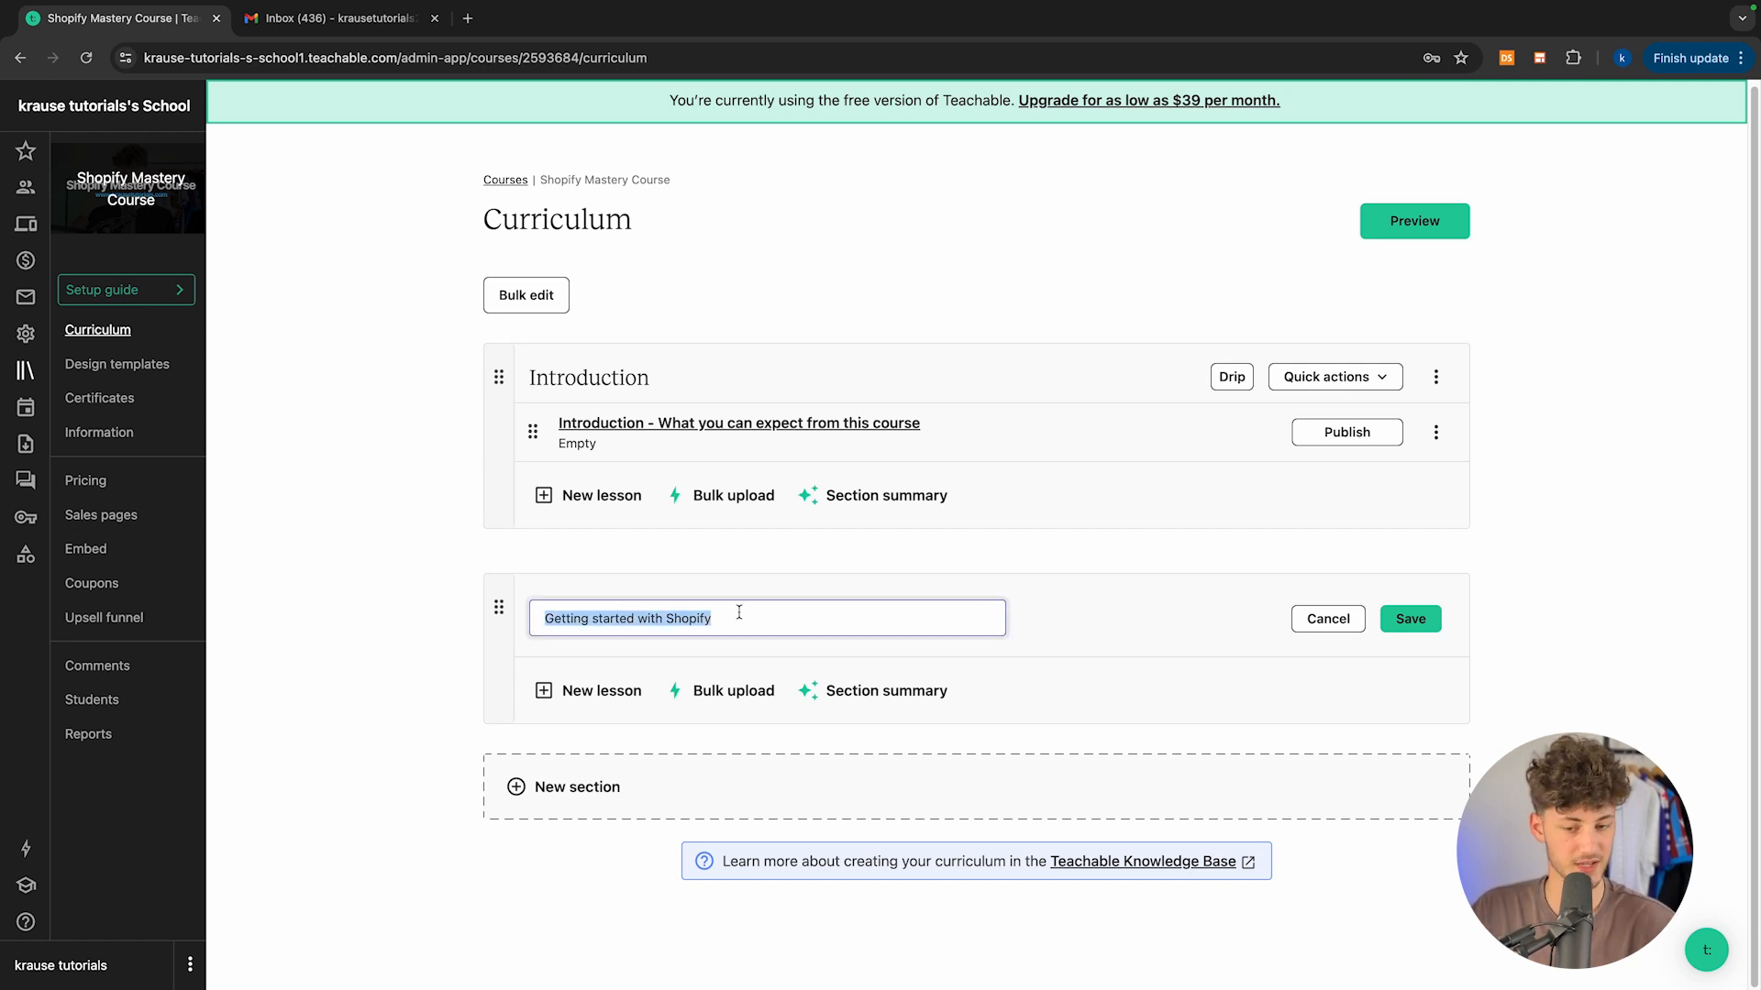
pyautogui.click(742, 585)
# Step: Add a lesson titled "How to get a free trial" to the Getting started with Shopify section
pyautogui.click(602, 690)
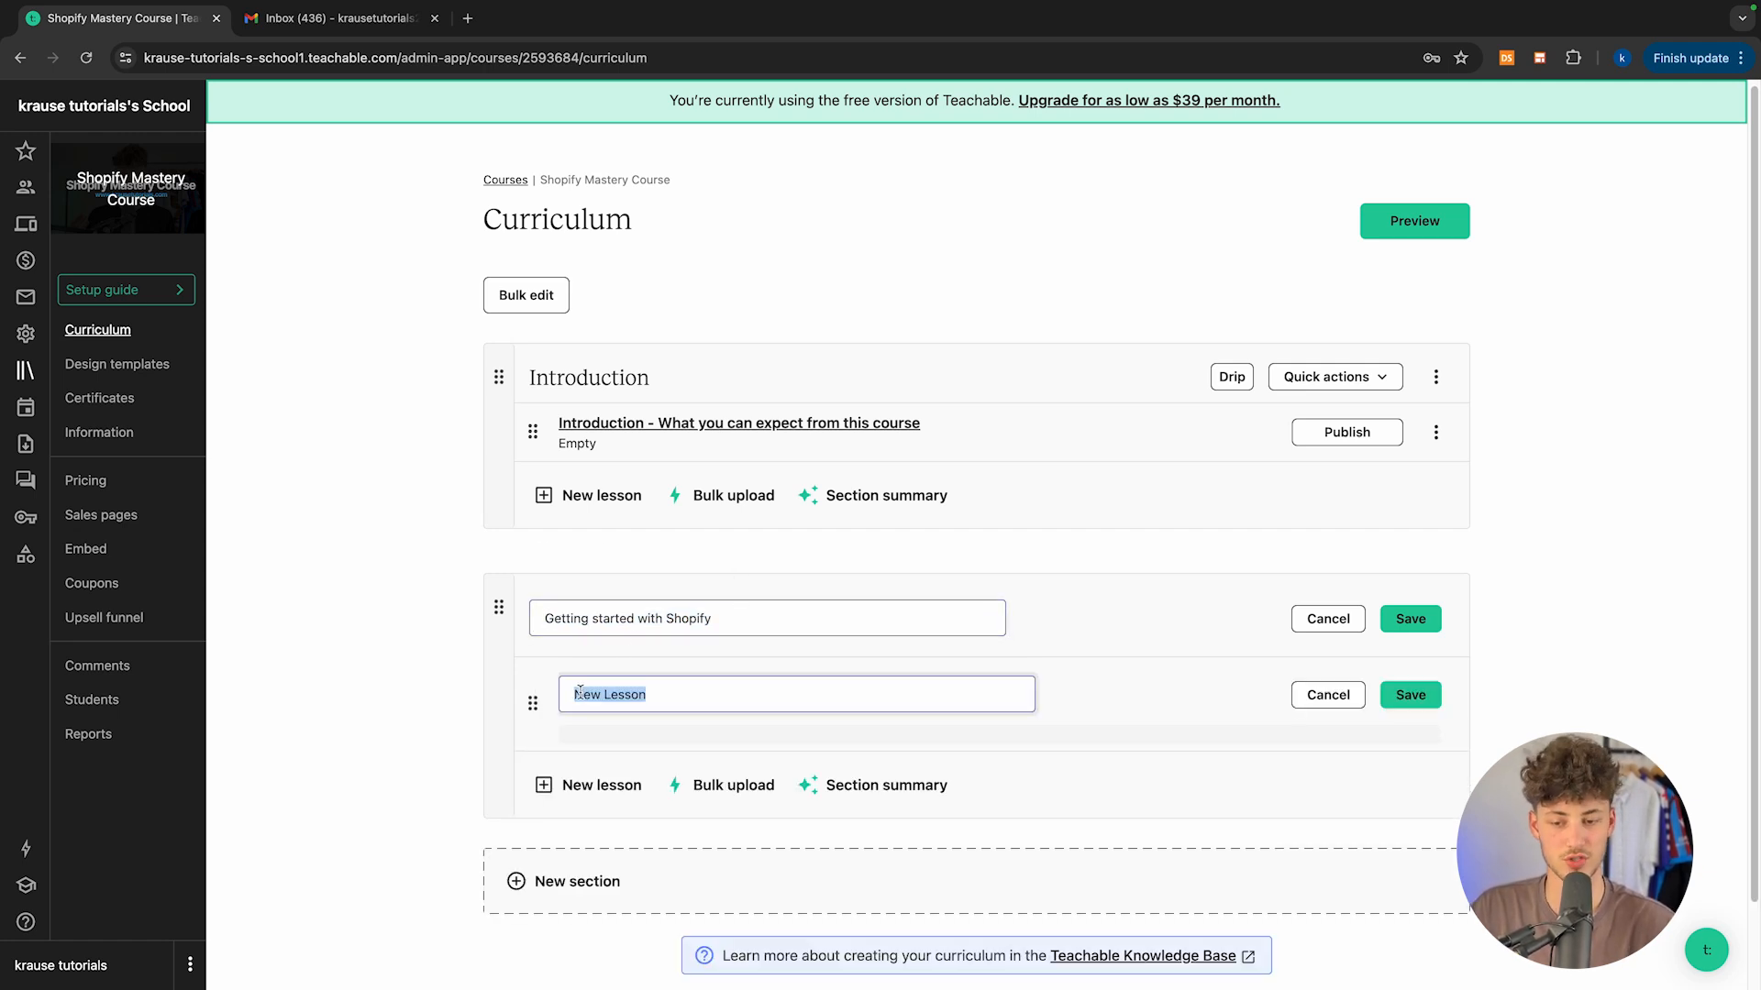
pyautogui.write('How ')
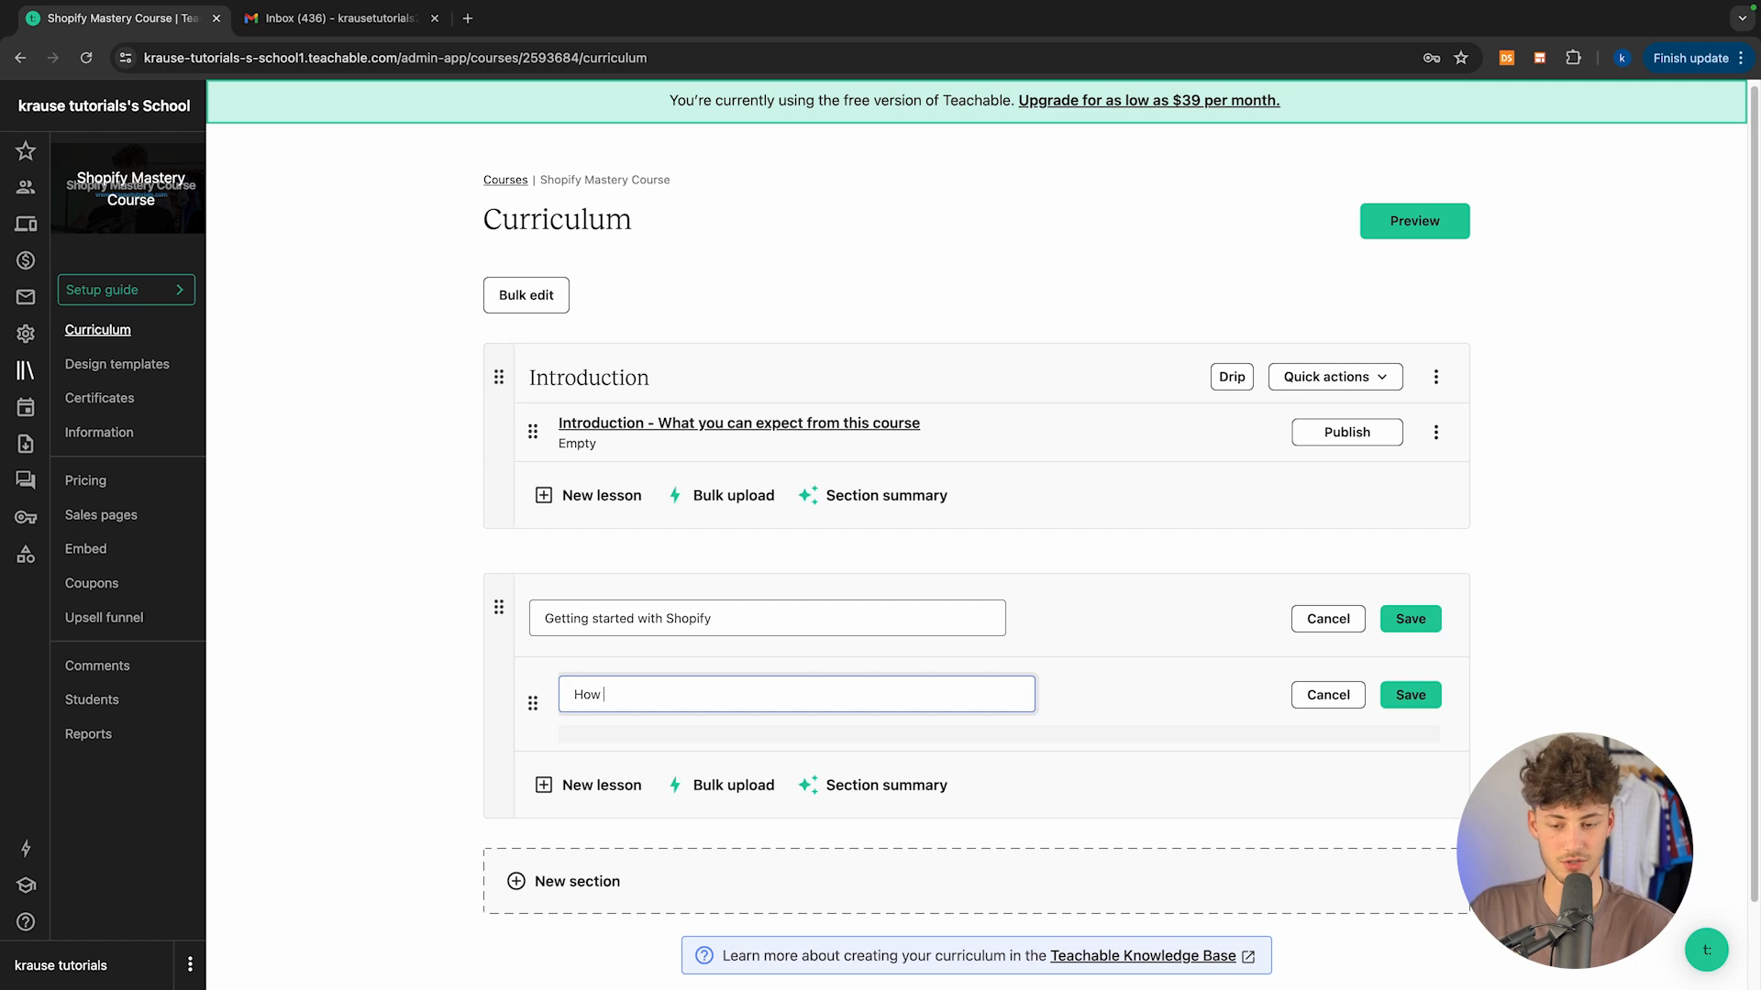
pyautogui.write('to get a free trial')
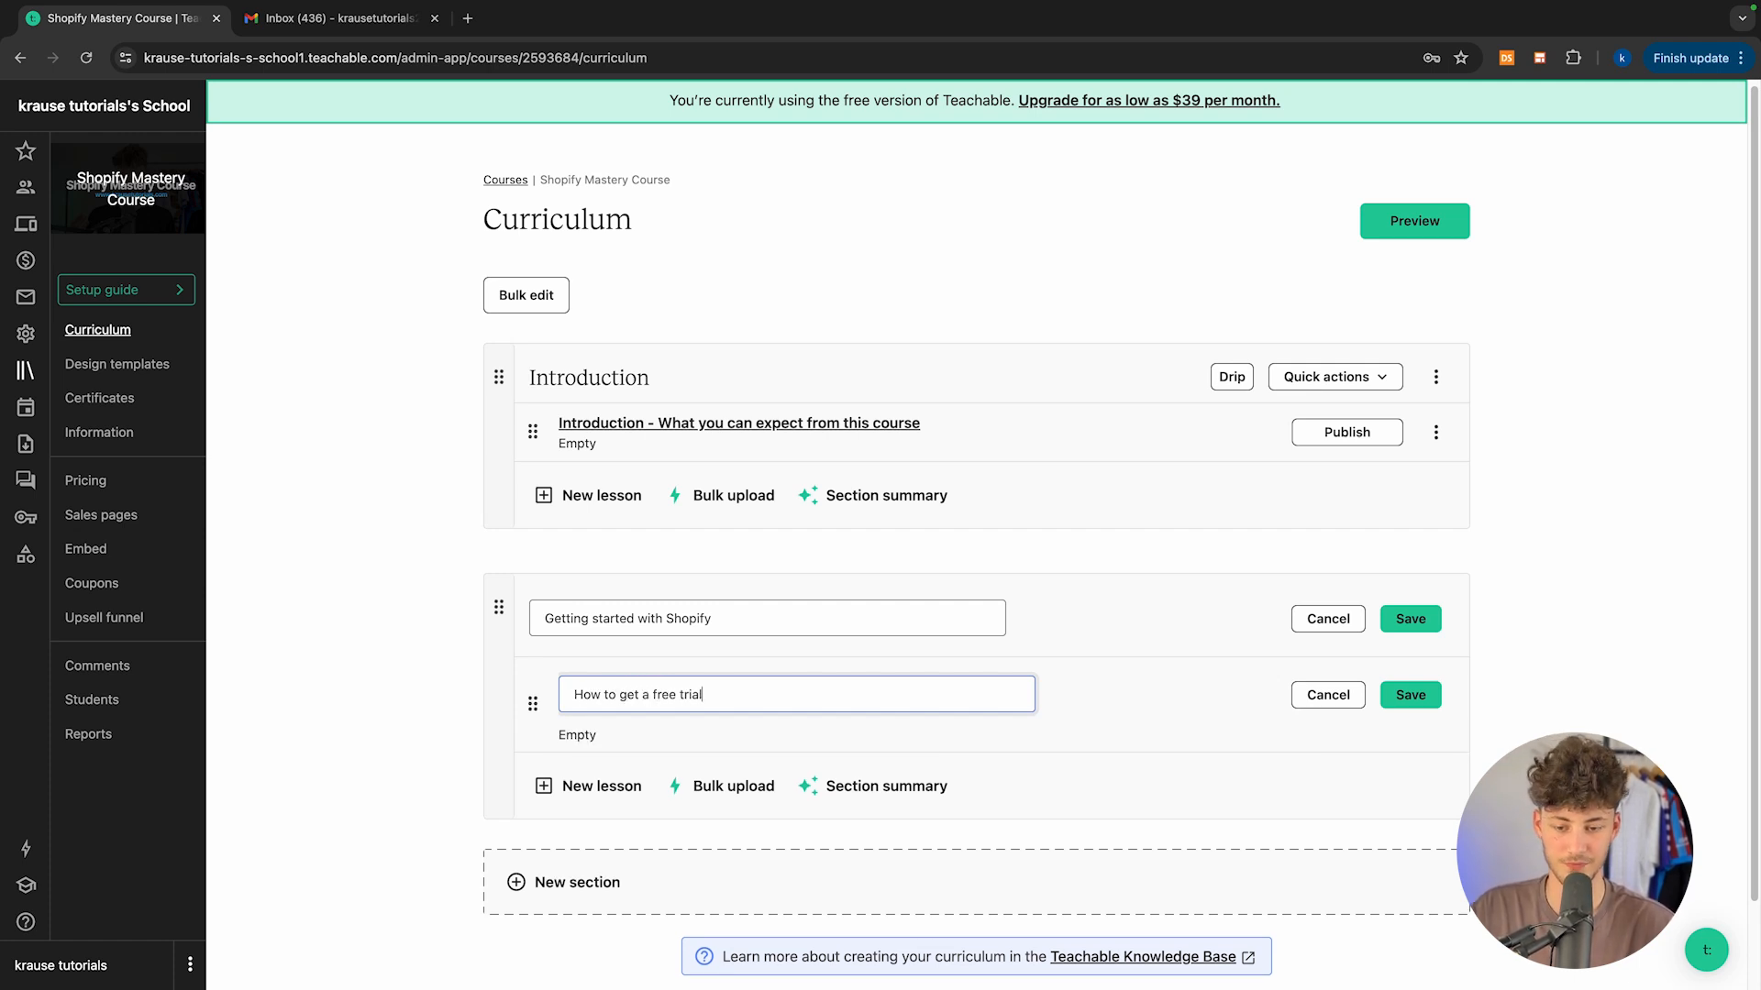
# Step: Add another lesson titled "Customising your store" below the free trial lesson
pyautogui.click(616, 786)
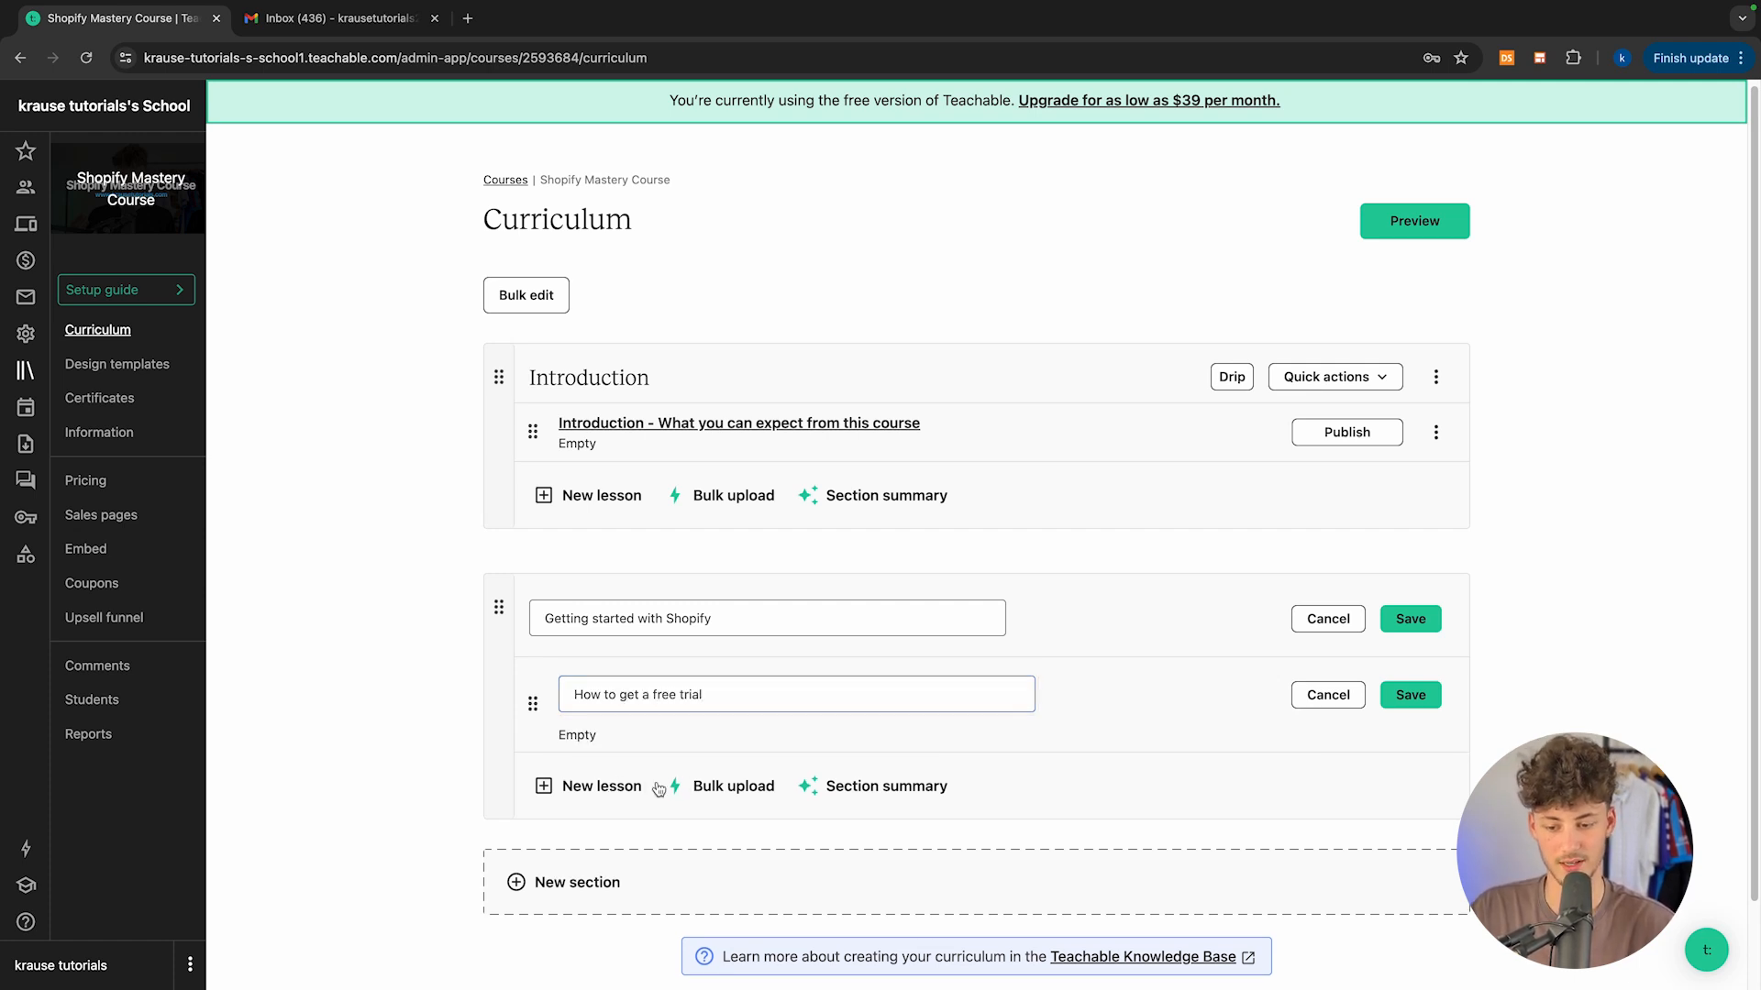
pyautogui.click(585, 789)
pyautogui.moveTo(648, 672); pyautogui.dragTo(576, 674)
pyautogui.write('Customisin')
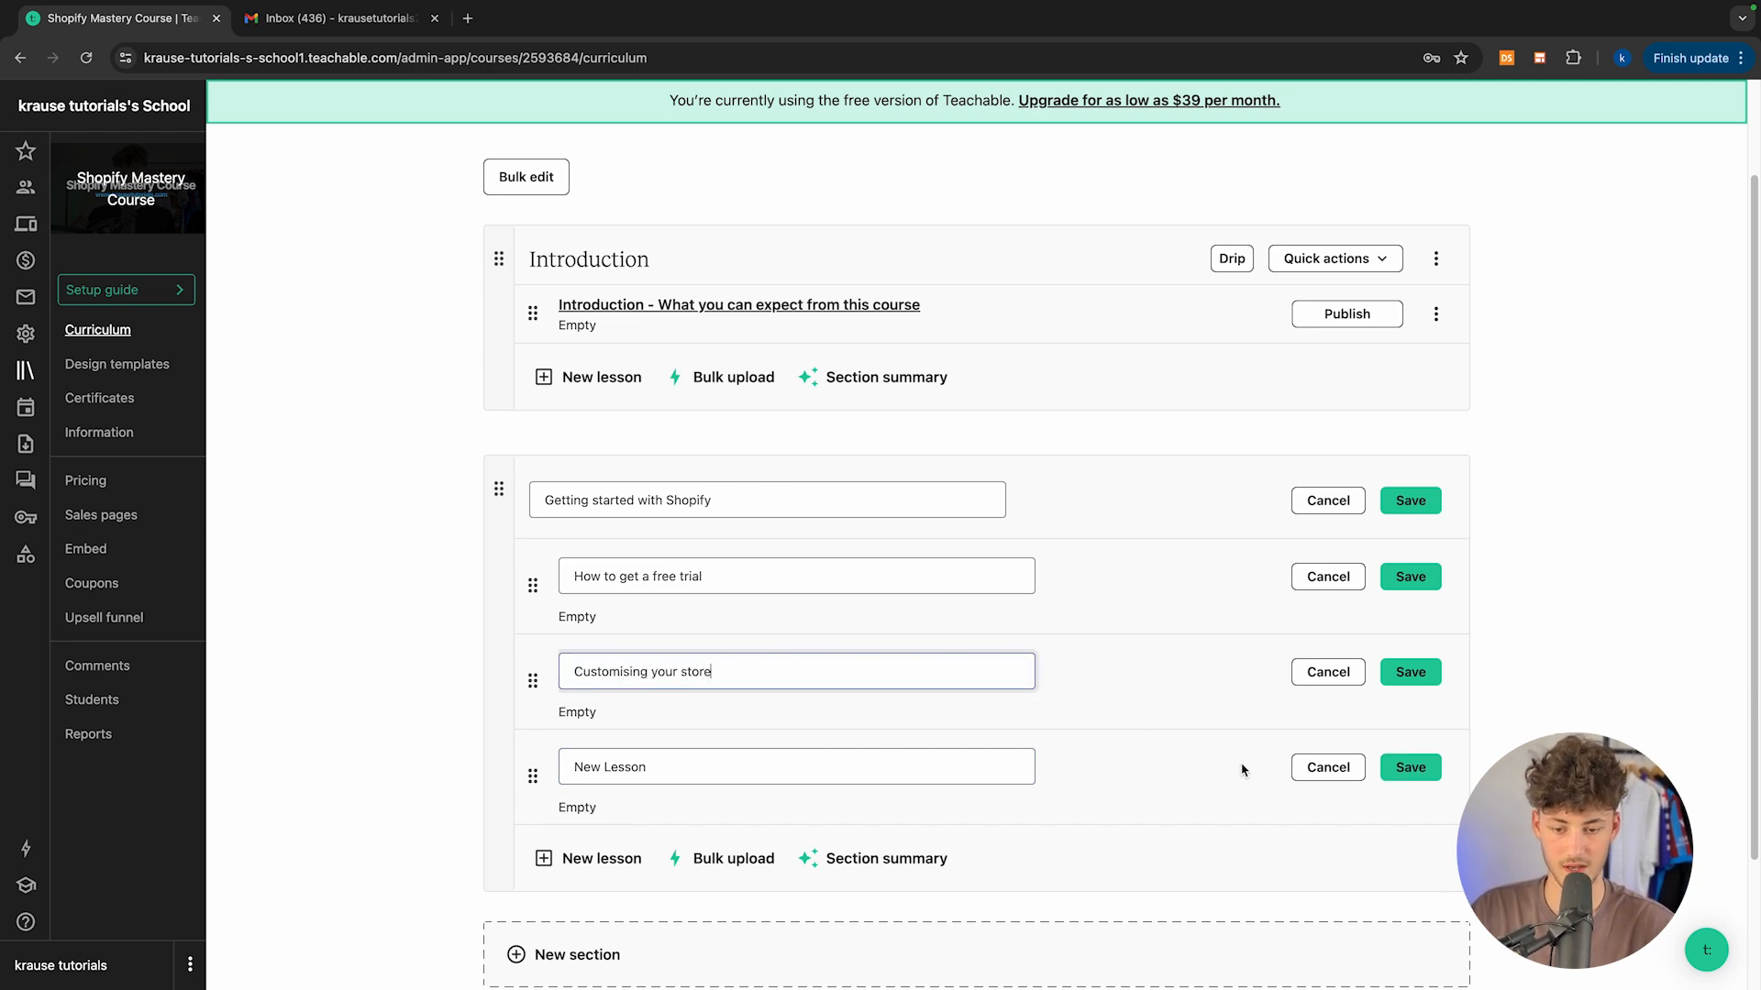
pyautogui.write('g your store')
# Step: Save the Getting started with Shopify section title and its two named lessons, discarding the title edit of the extra lesson
pyautogui.click(1328, 767)
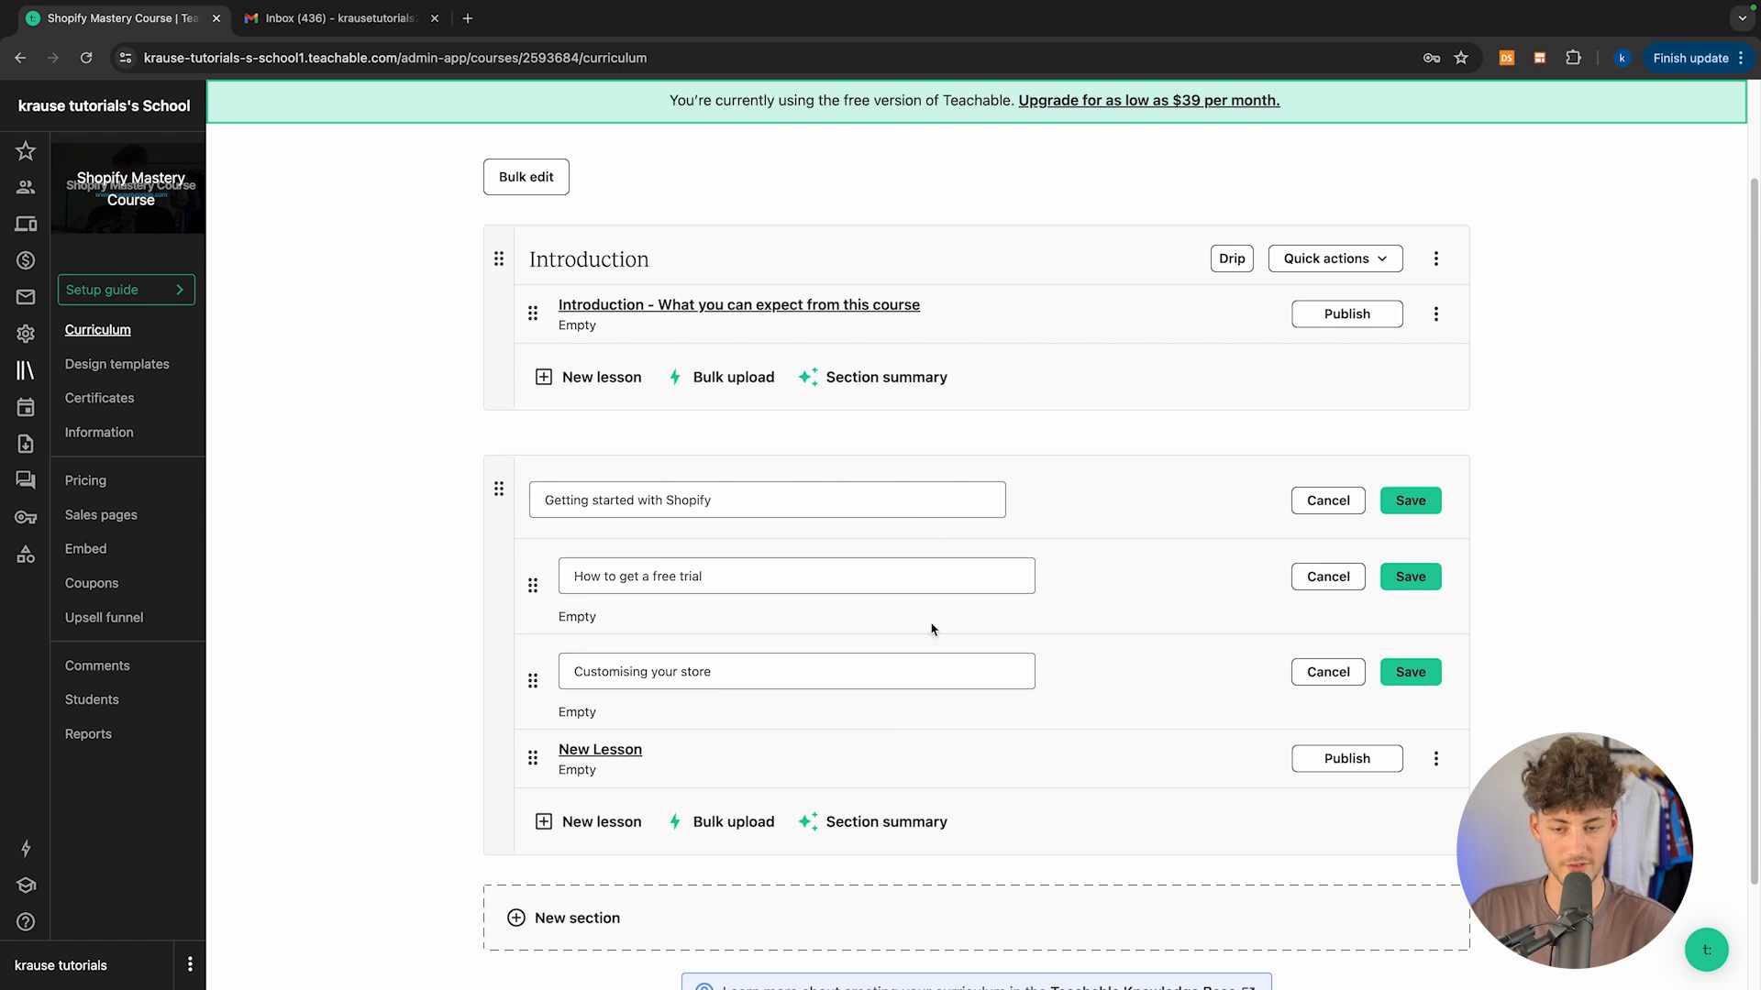
pyautogui.click(1410, 501)
pyautogui.click(1410, 551)
pyautogui.click(1410, 609)
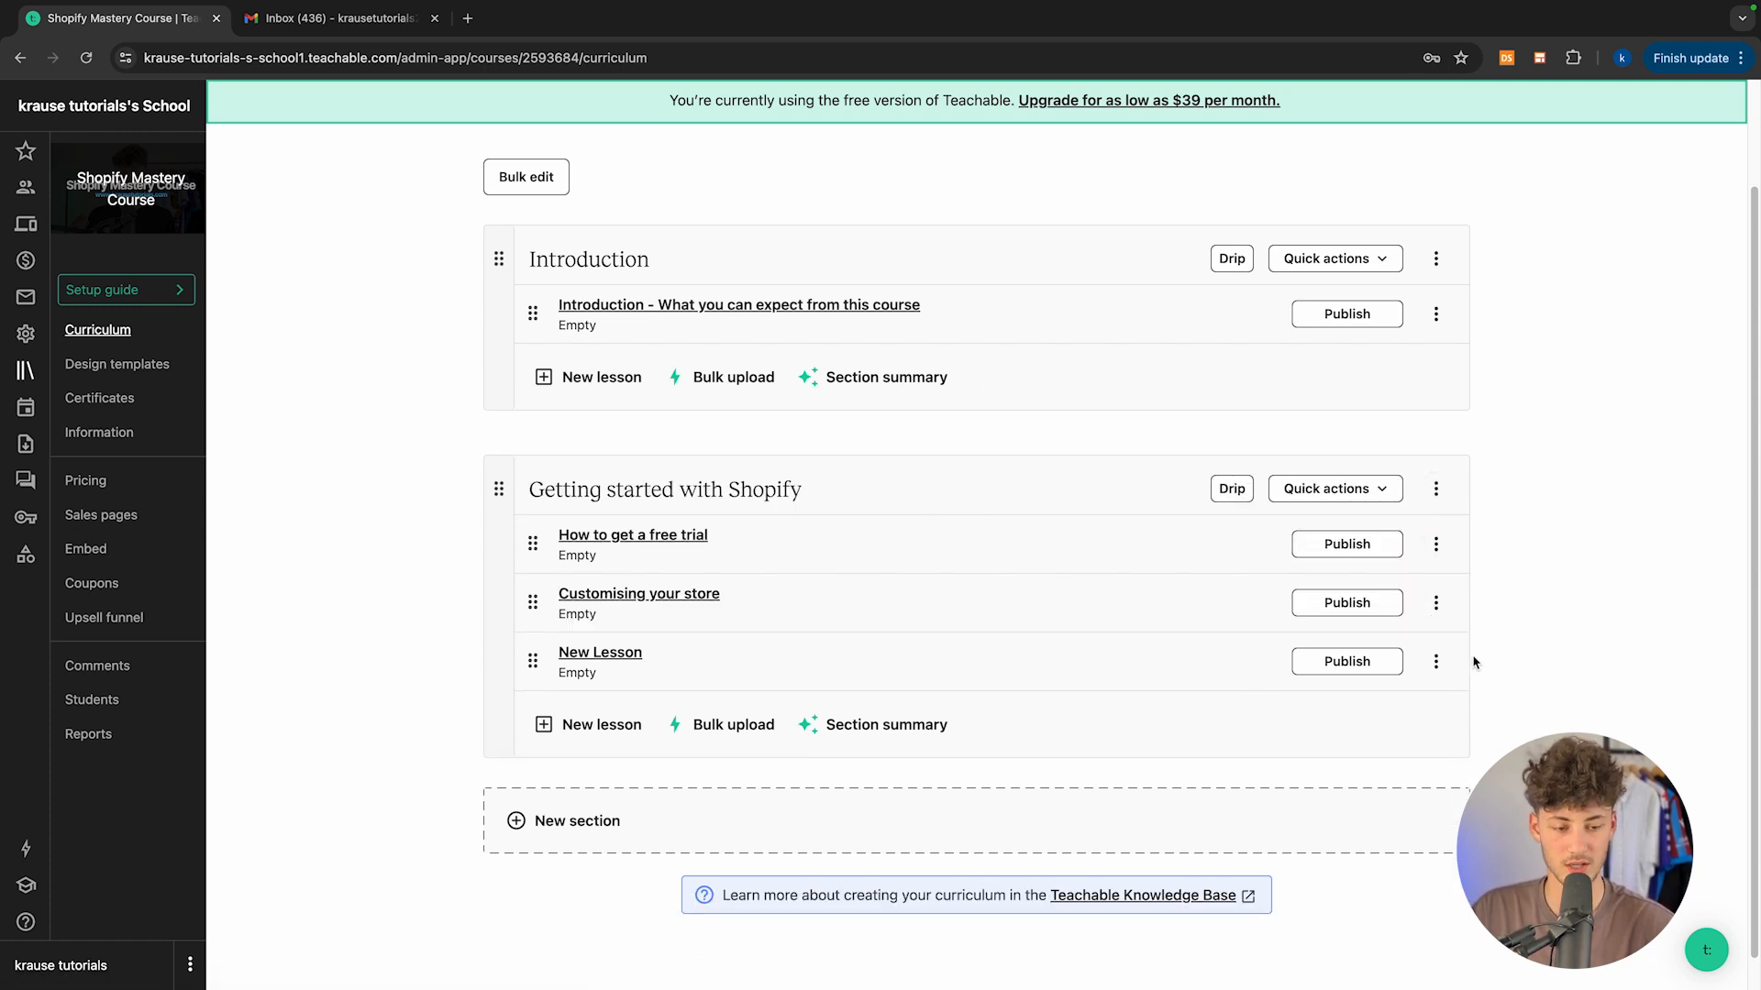
# Step: Delete the unnamed extra lesson from the Getting started with Shopify section
pyautogui.click(1436, 661)
pyautogui.click(1406, 786)
pyautogui.click(1030, 618)
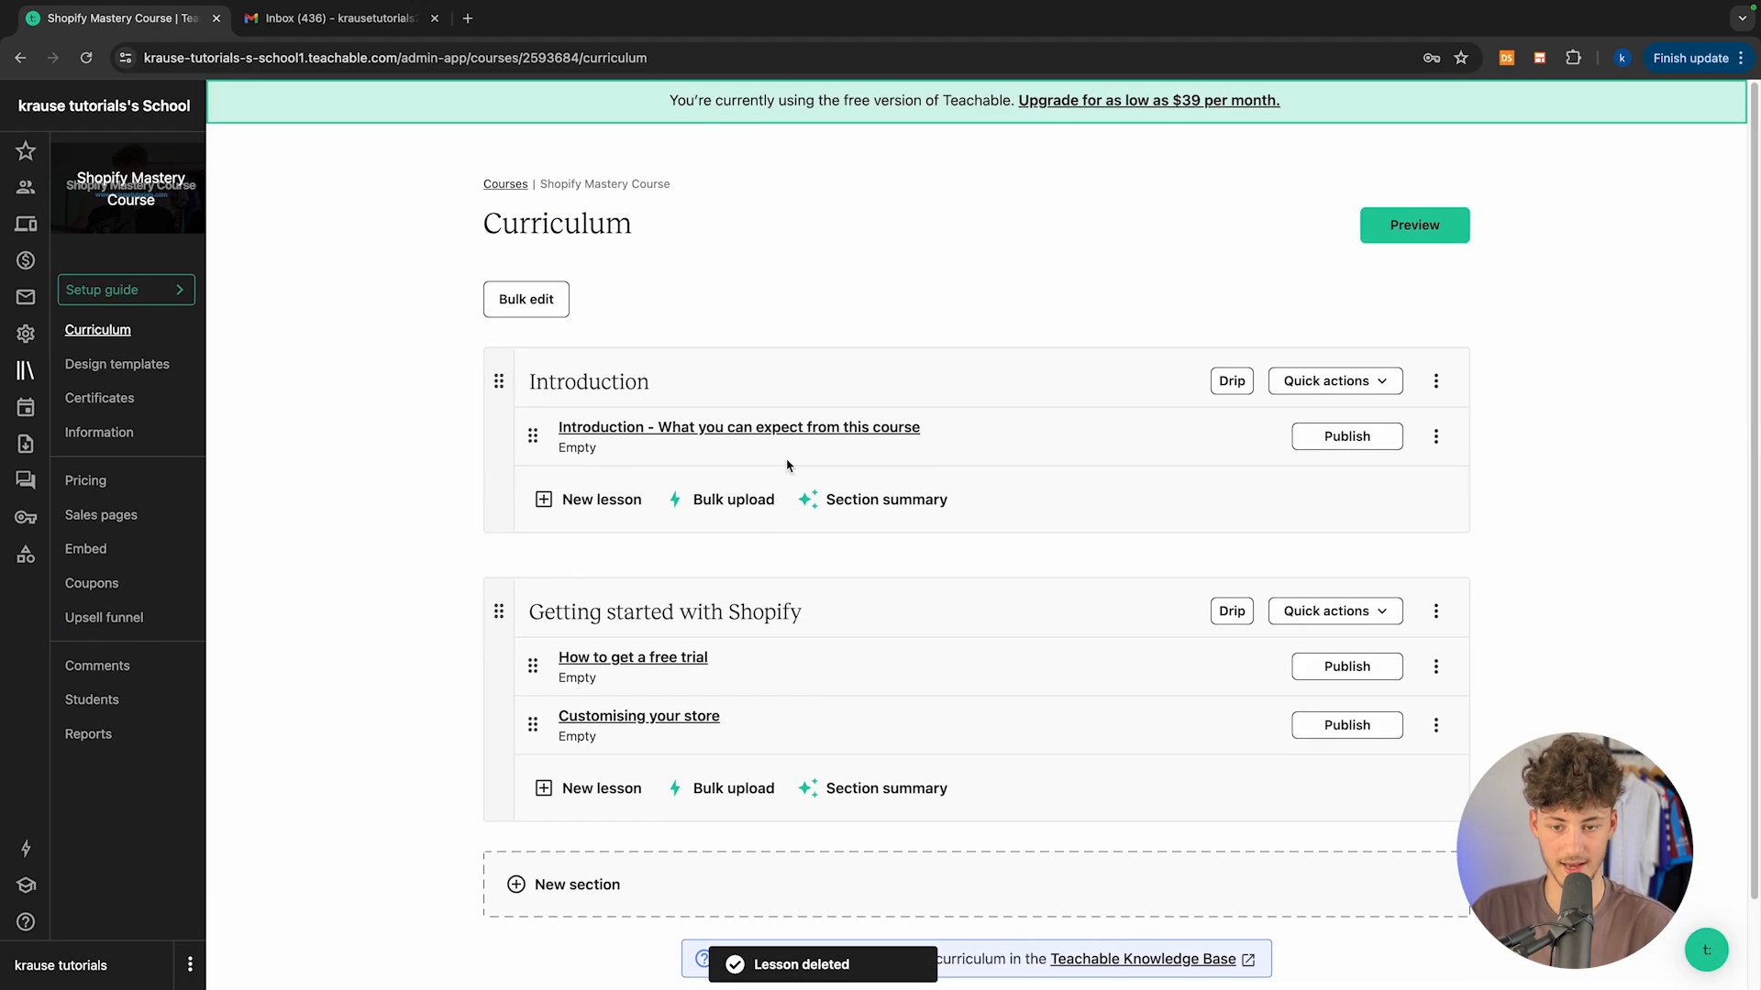
# Step: Open the introduction lesson and examine the content types it can hold, including the educational, marketing and advanced tools
pyautogui.click(716, 431)
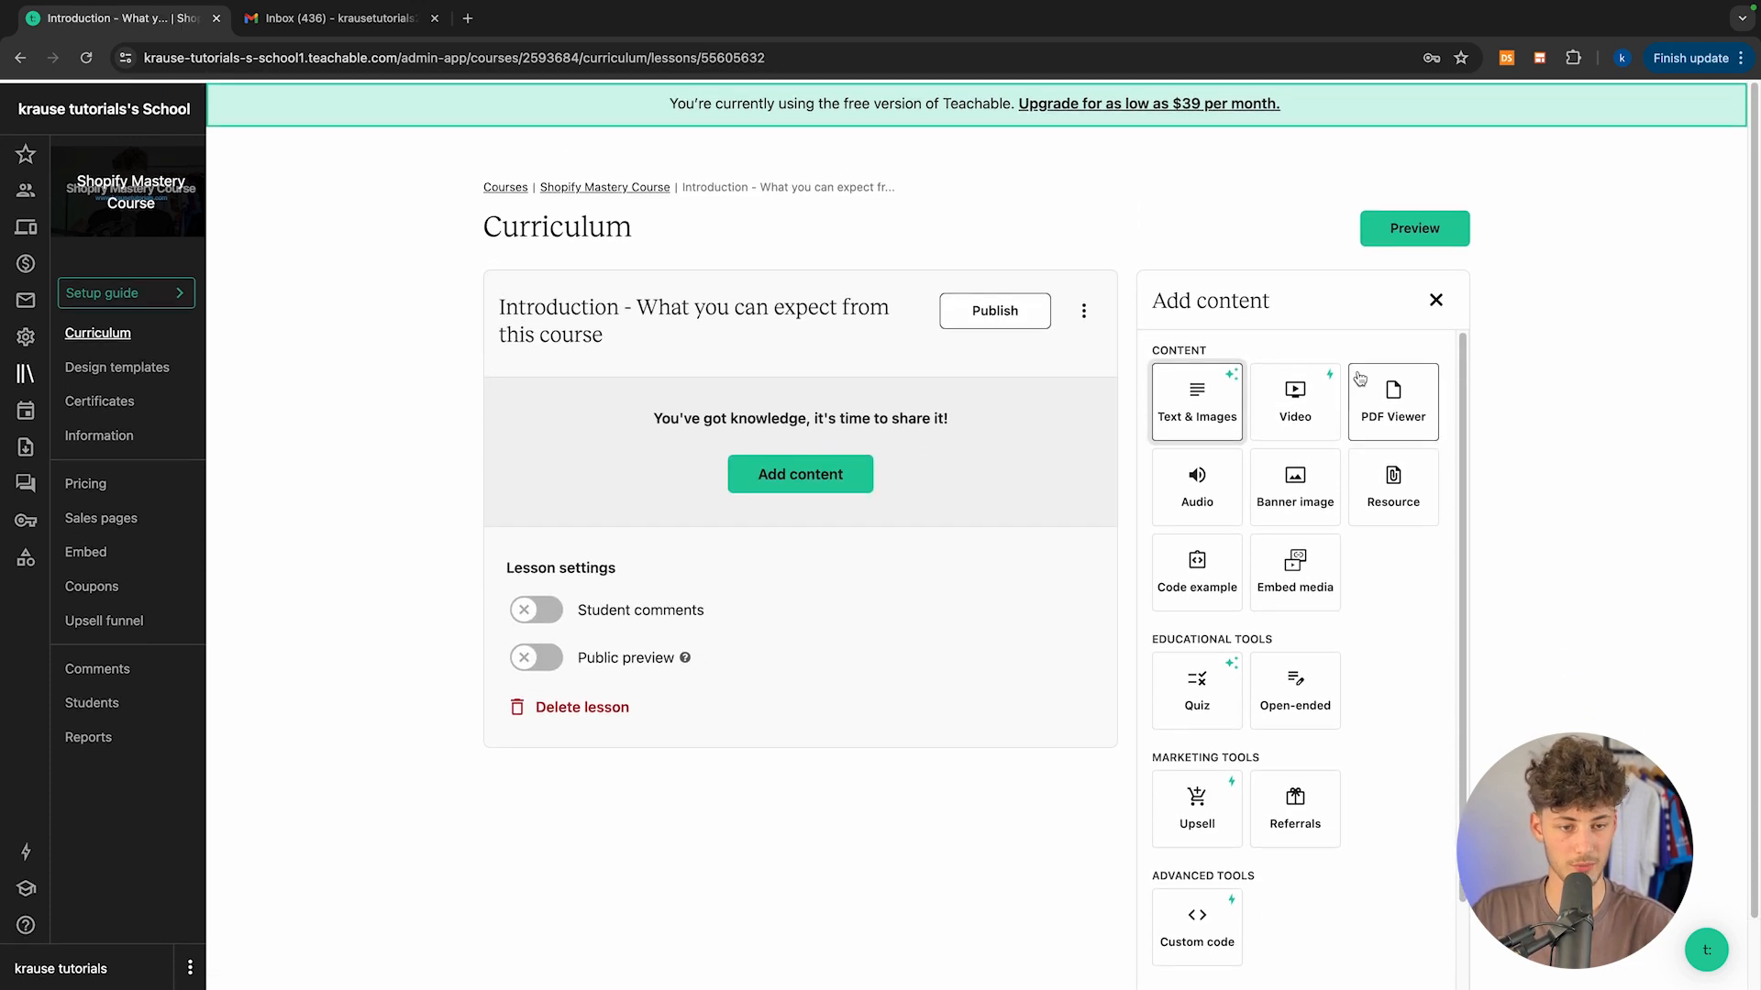
pyautogui.moveTo(1150, 296); pyautogui.dragTo(1292, 296)
pyautogui.click(1293, 296)
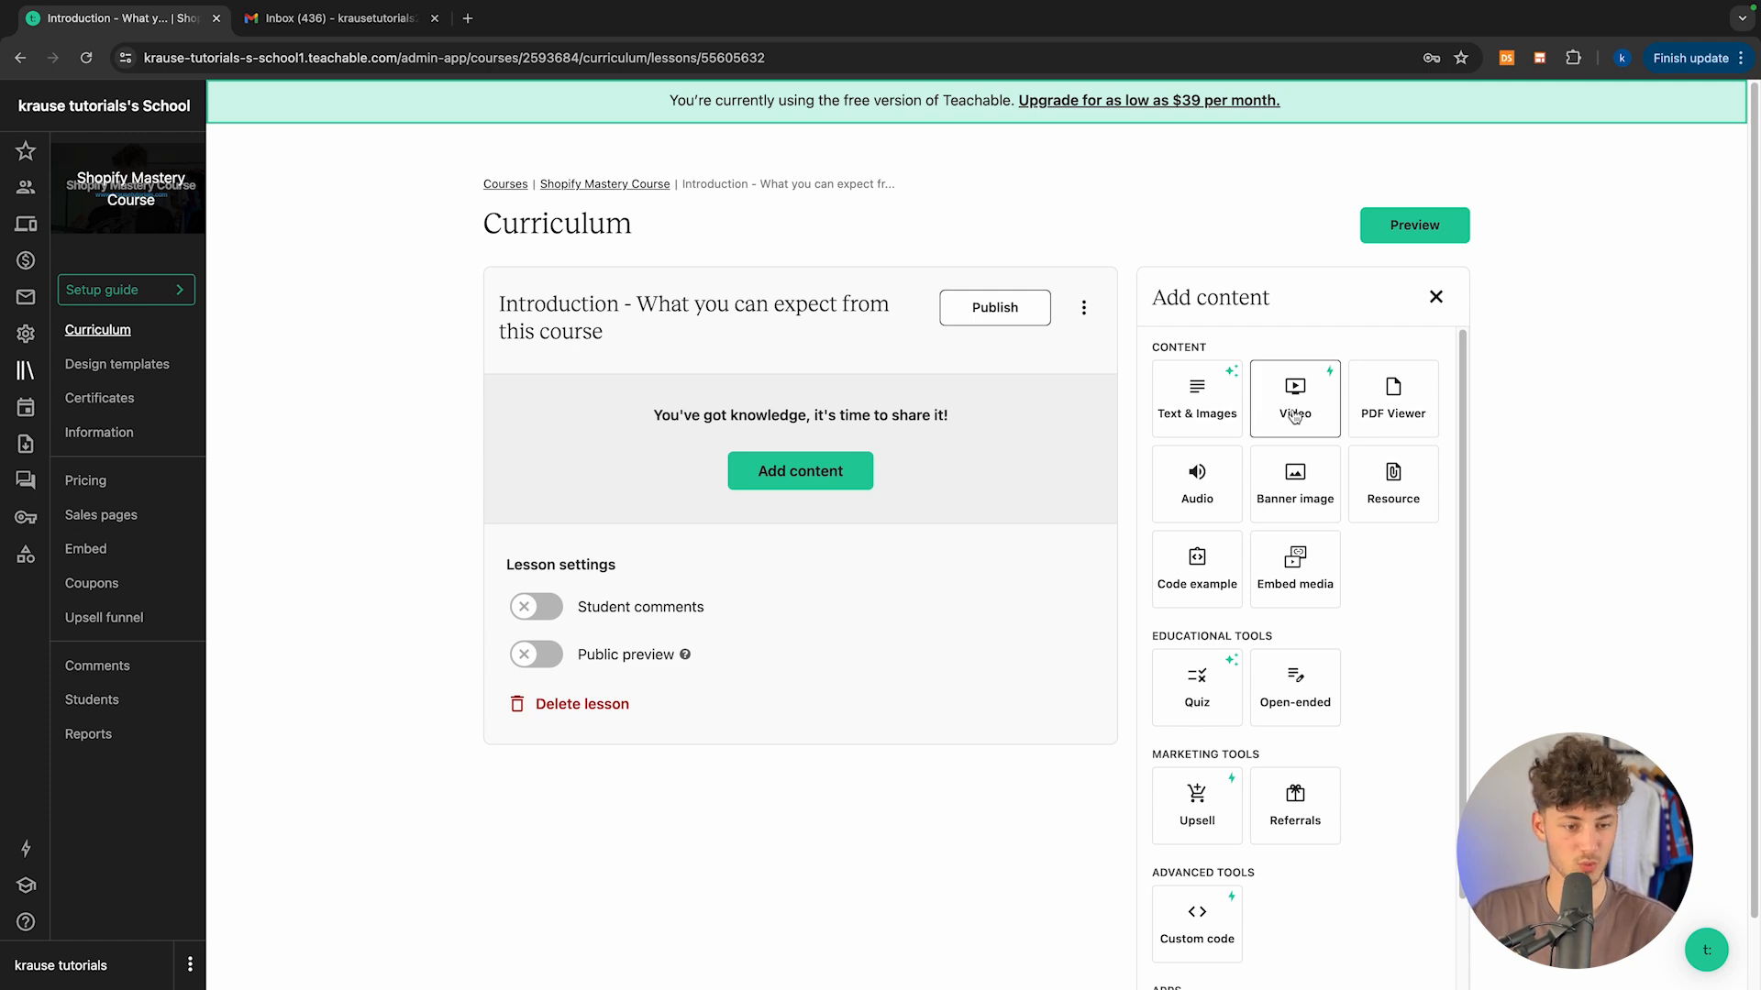
pyautogui.scroll(-2, 1289, 504)
pyautogui.scroll(2, 1288, 596)
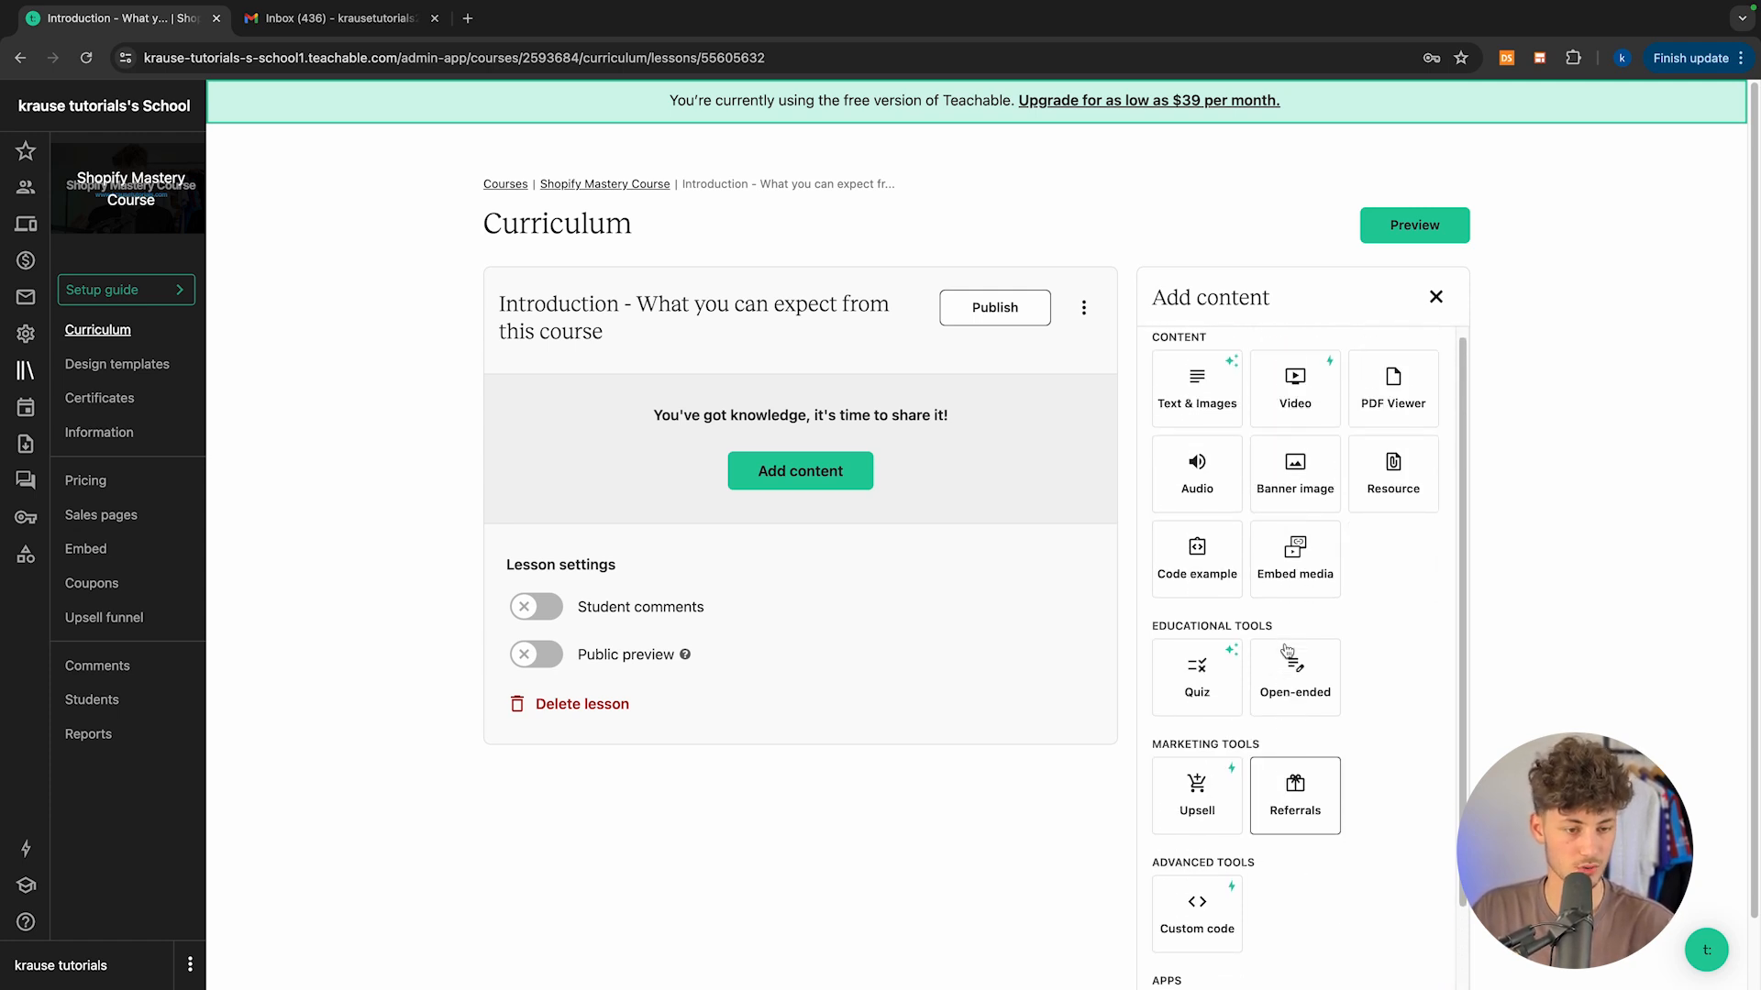
pyautogui.scroll(-1, 1286, 649)
pyautogui.scroll(1, 1288, 633)
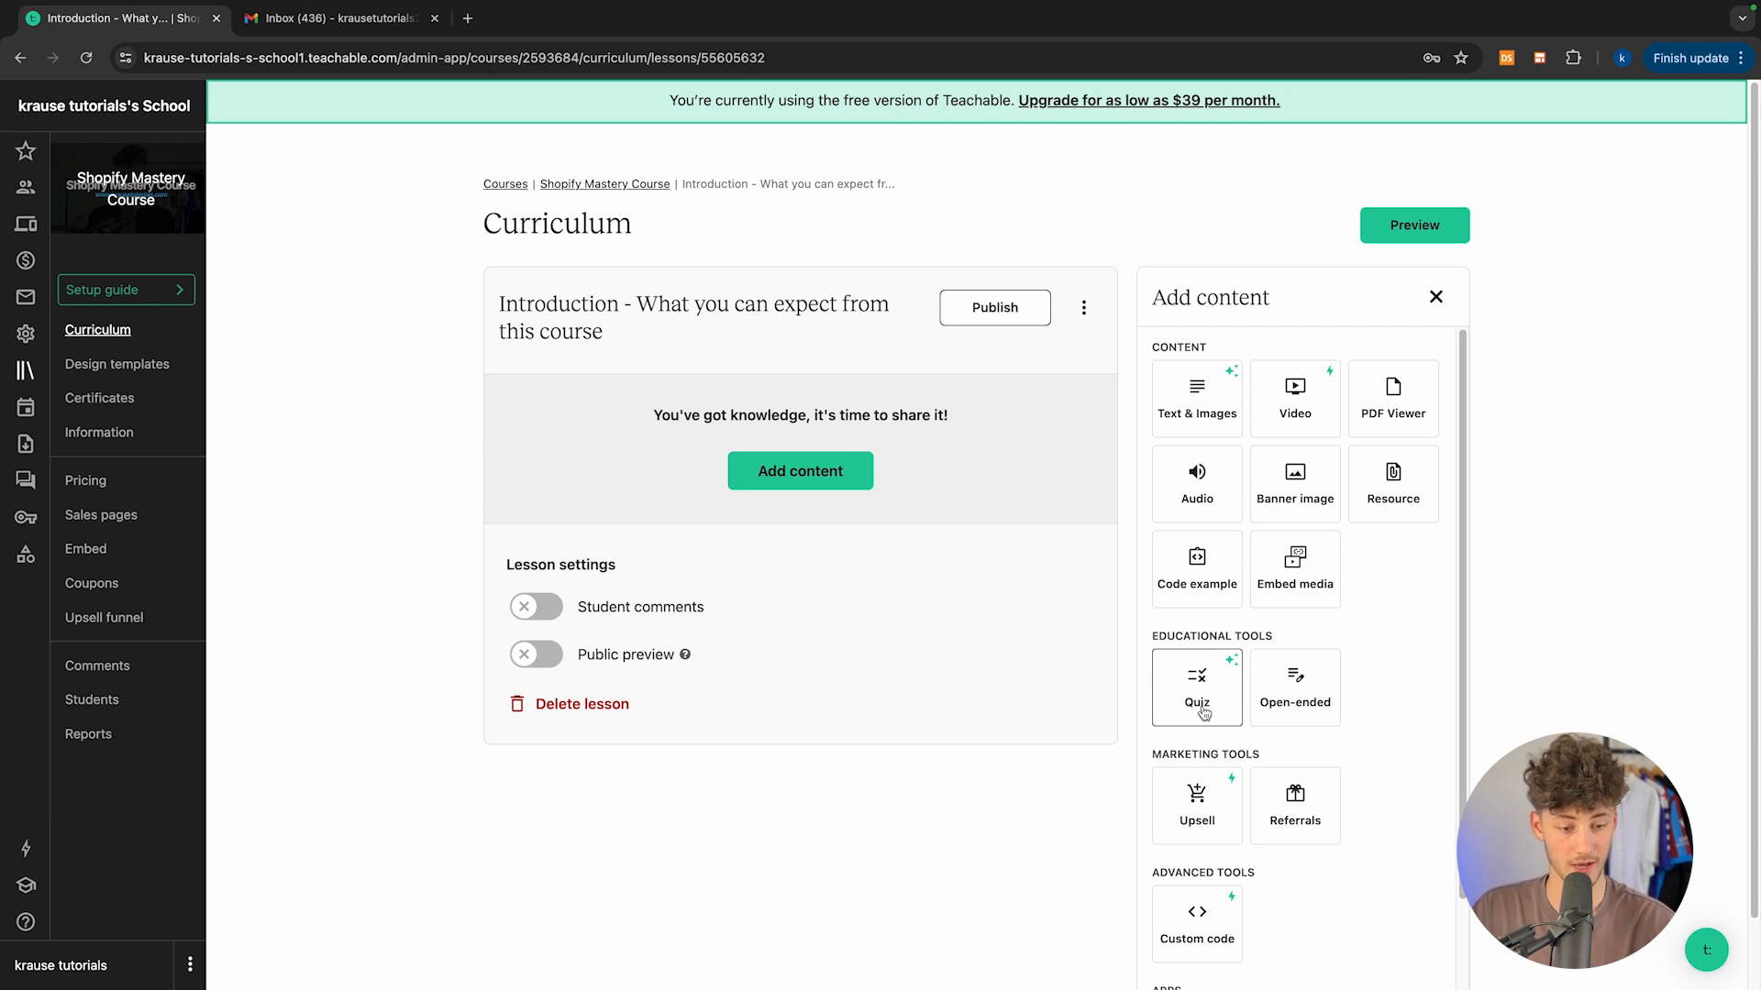
pyautogui.scroll(-2, 1200, 712)
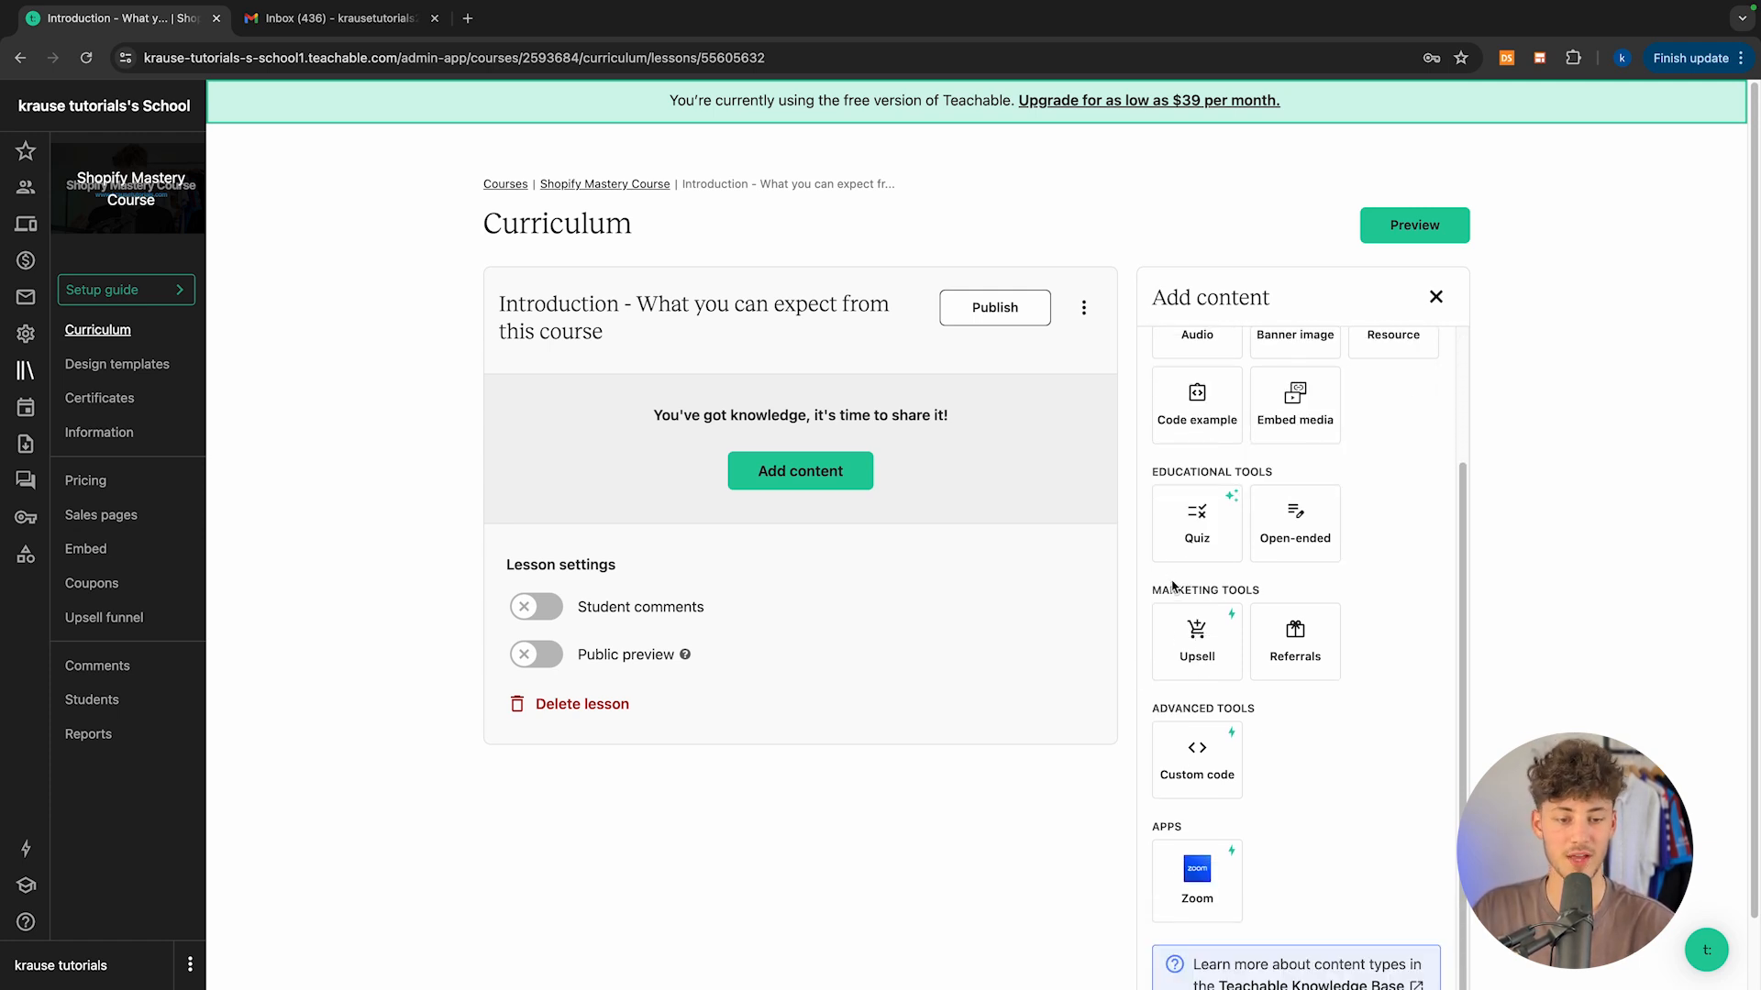
pyautogui.moveTo(1152, 591); pyautogui.dragTo(1291, 593)
# Step: Try to add an Upsell block to the lesson, read its plan requirement and dismiss the upgrade offer
pyautogui.click(1195, 631)
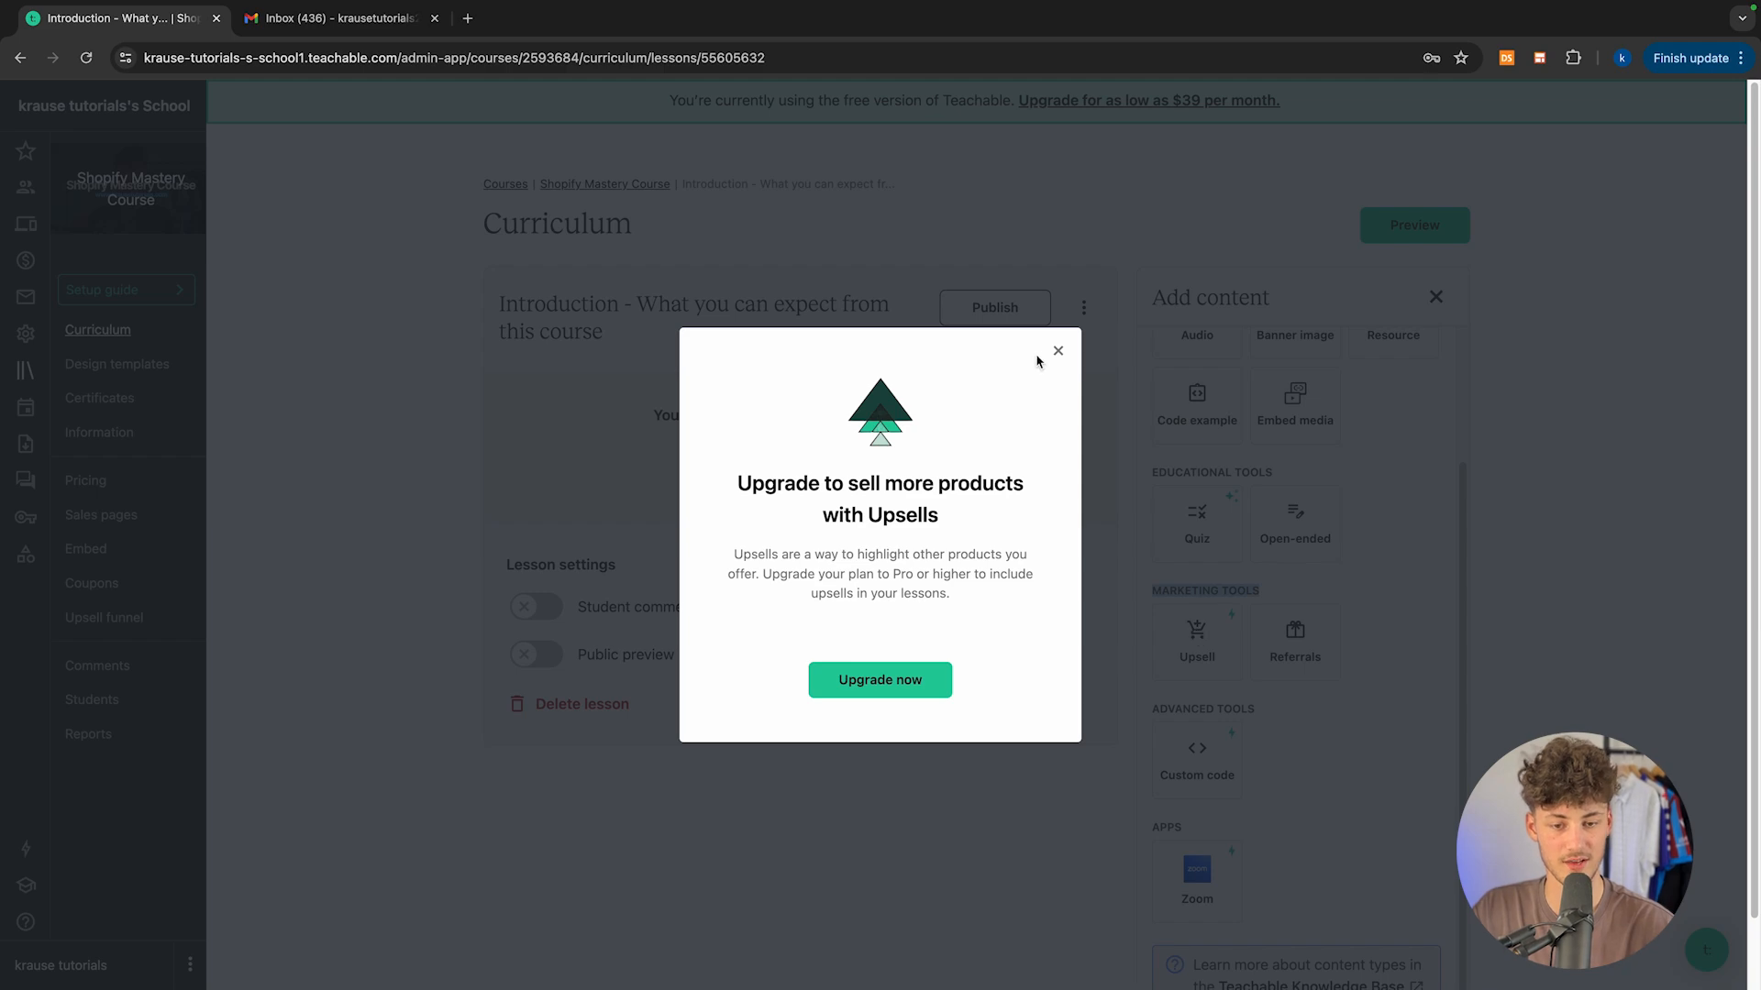
pyautogui.moveTo(699, 555); pyautogui.dragTo(990, 600)
pyautogui.click(998, 603)
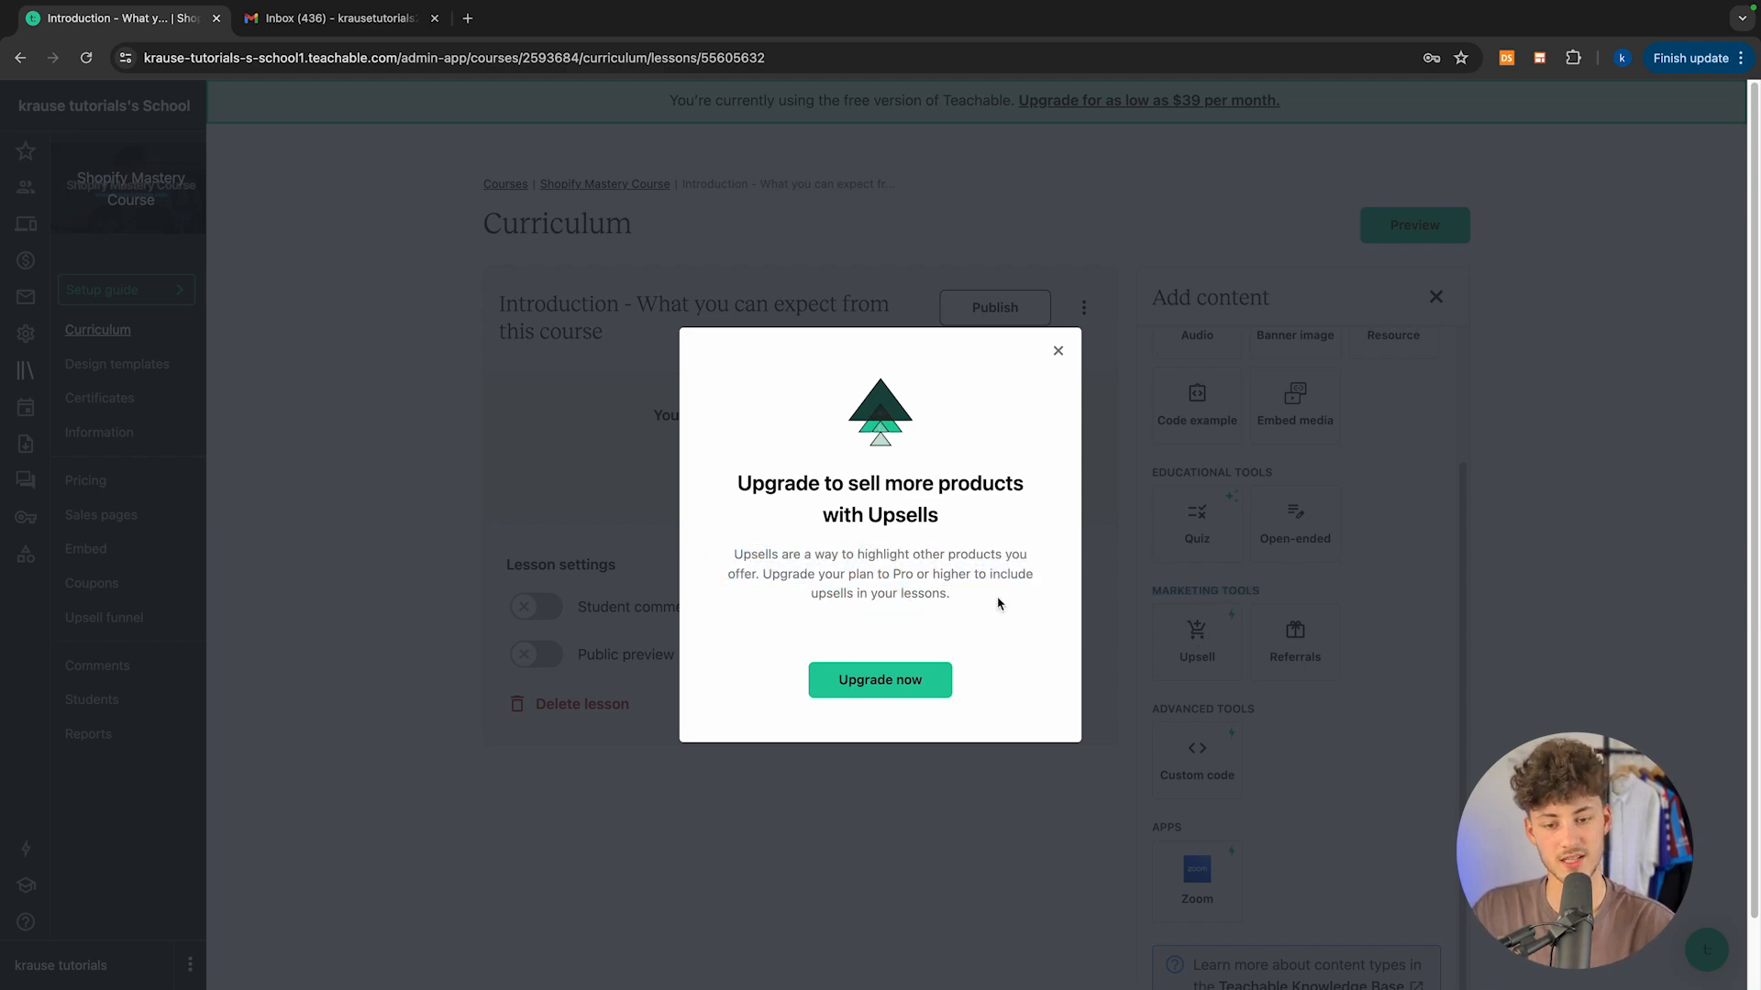
pyautogui.click(1057, 351)
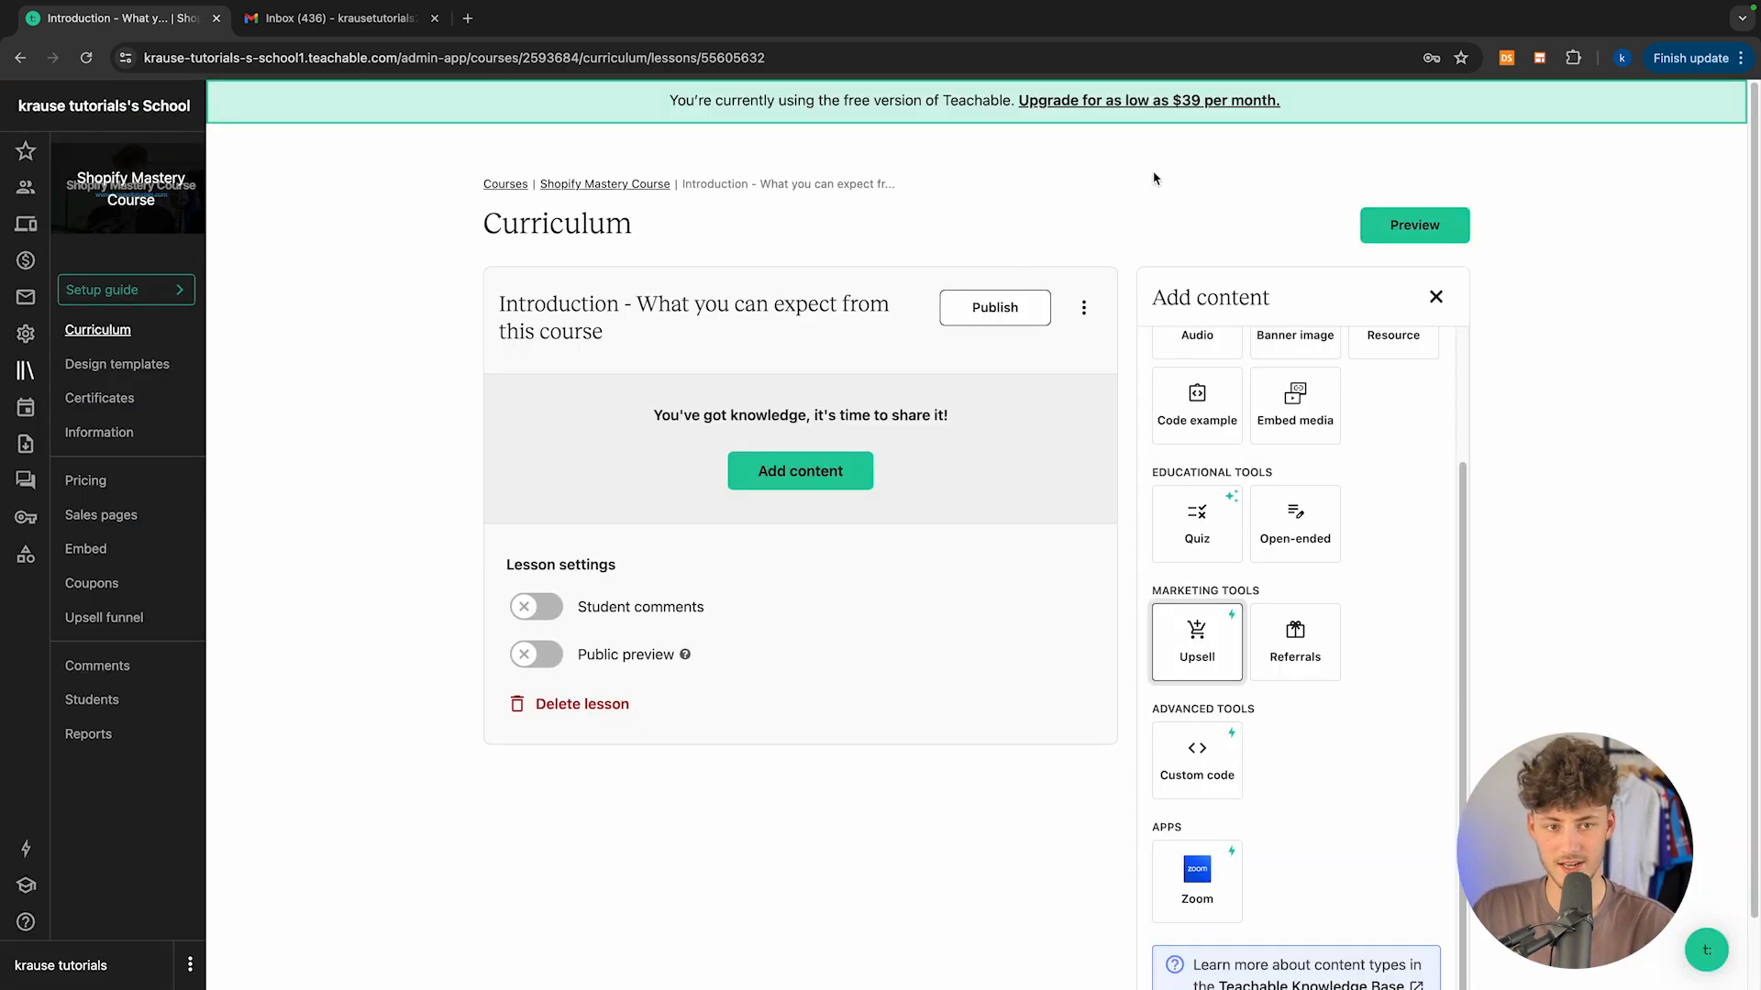
# Step: Open the upgrade plans page and look over the Basic, Professional and Pro+ plans
pyautogui.click(1183, 108)
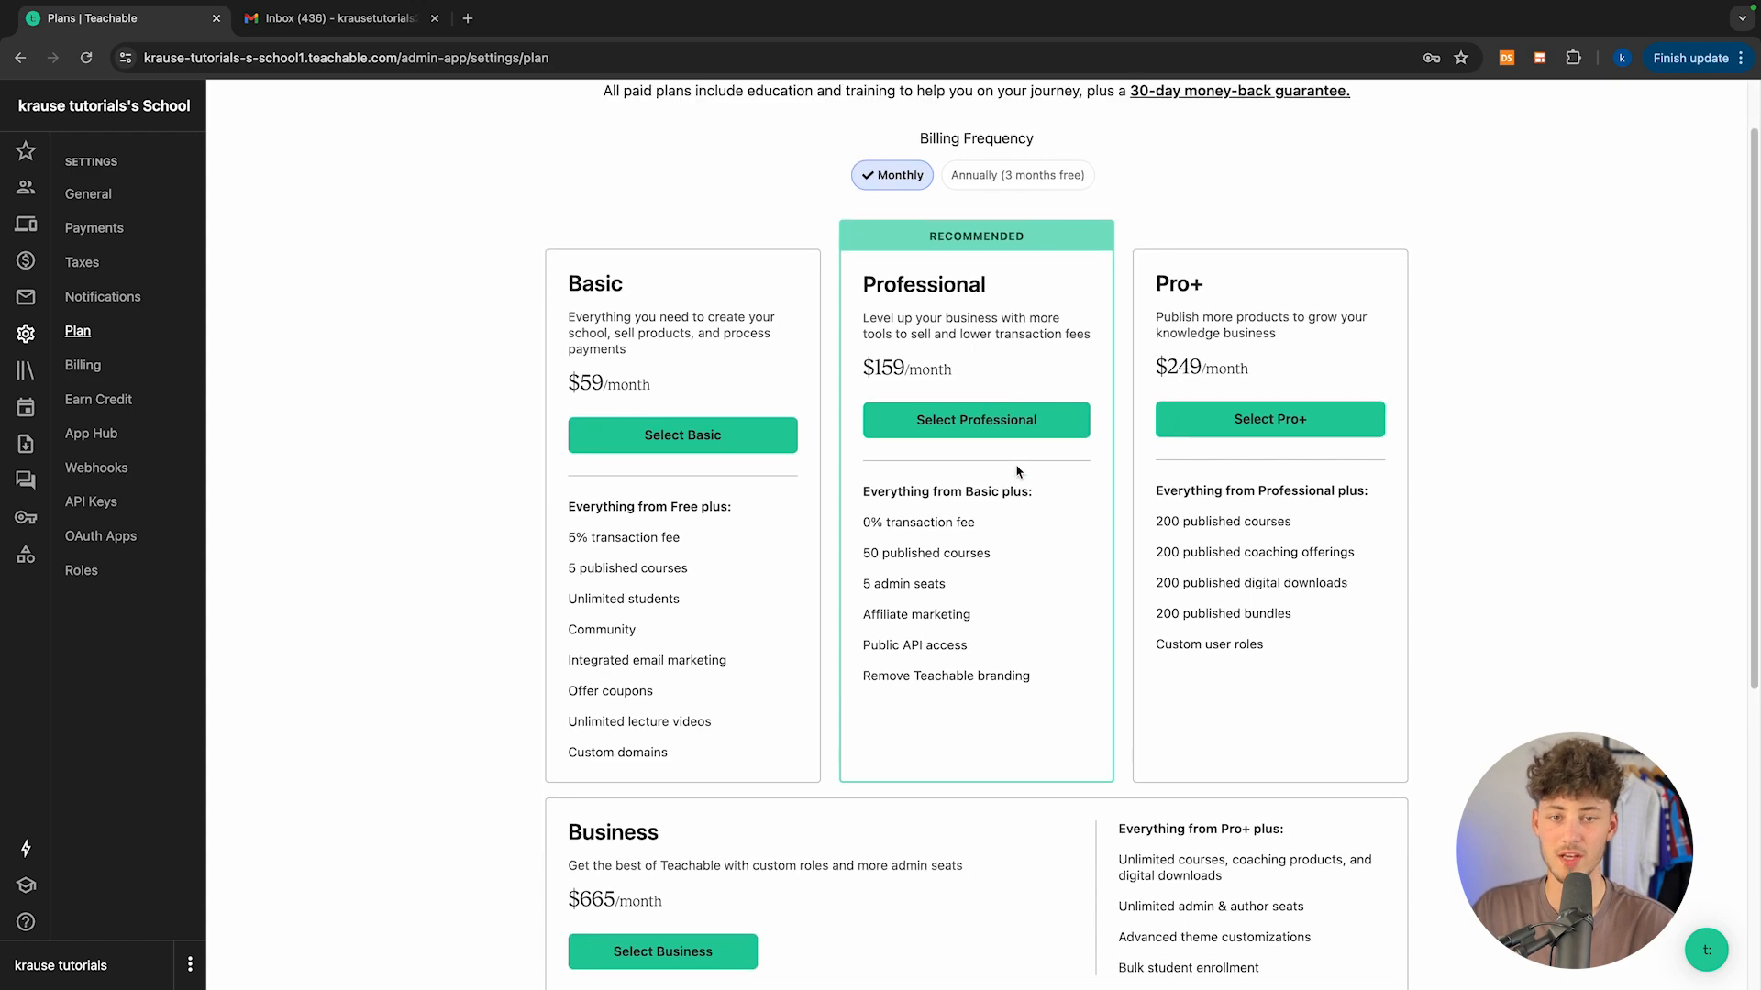
pyautogui.scroll(-6, 1006, 384)
pyautogui.scroll(6, 1006, 383)
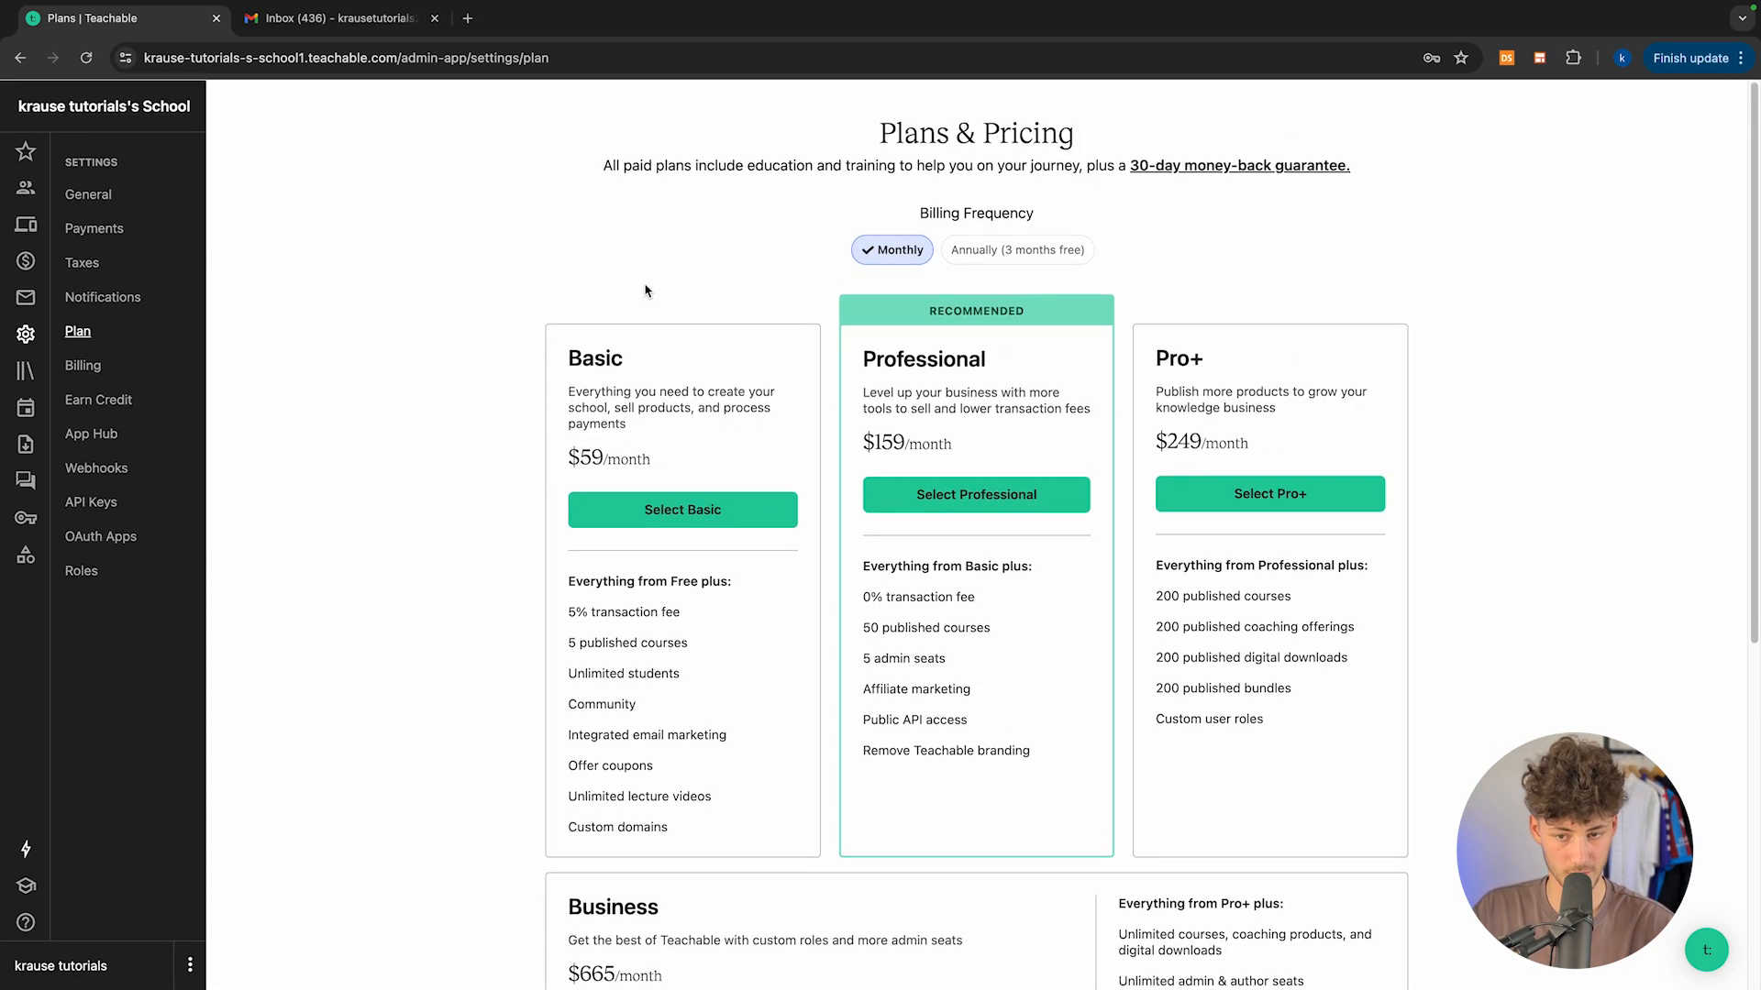
pyautogui.moveTo(571, 350); pyautogui.dragTo(682, 355)
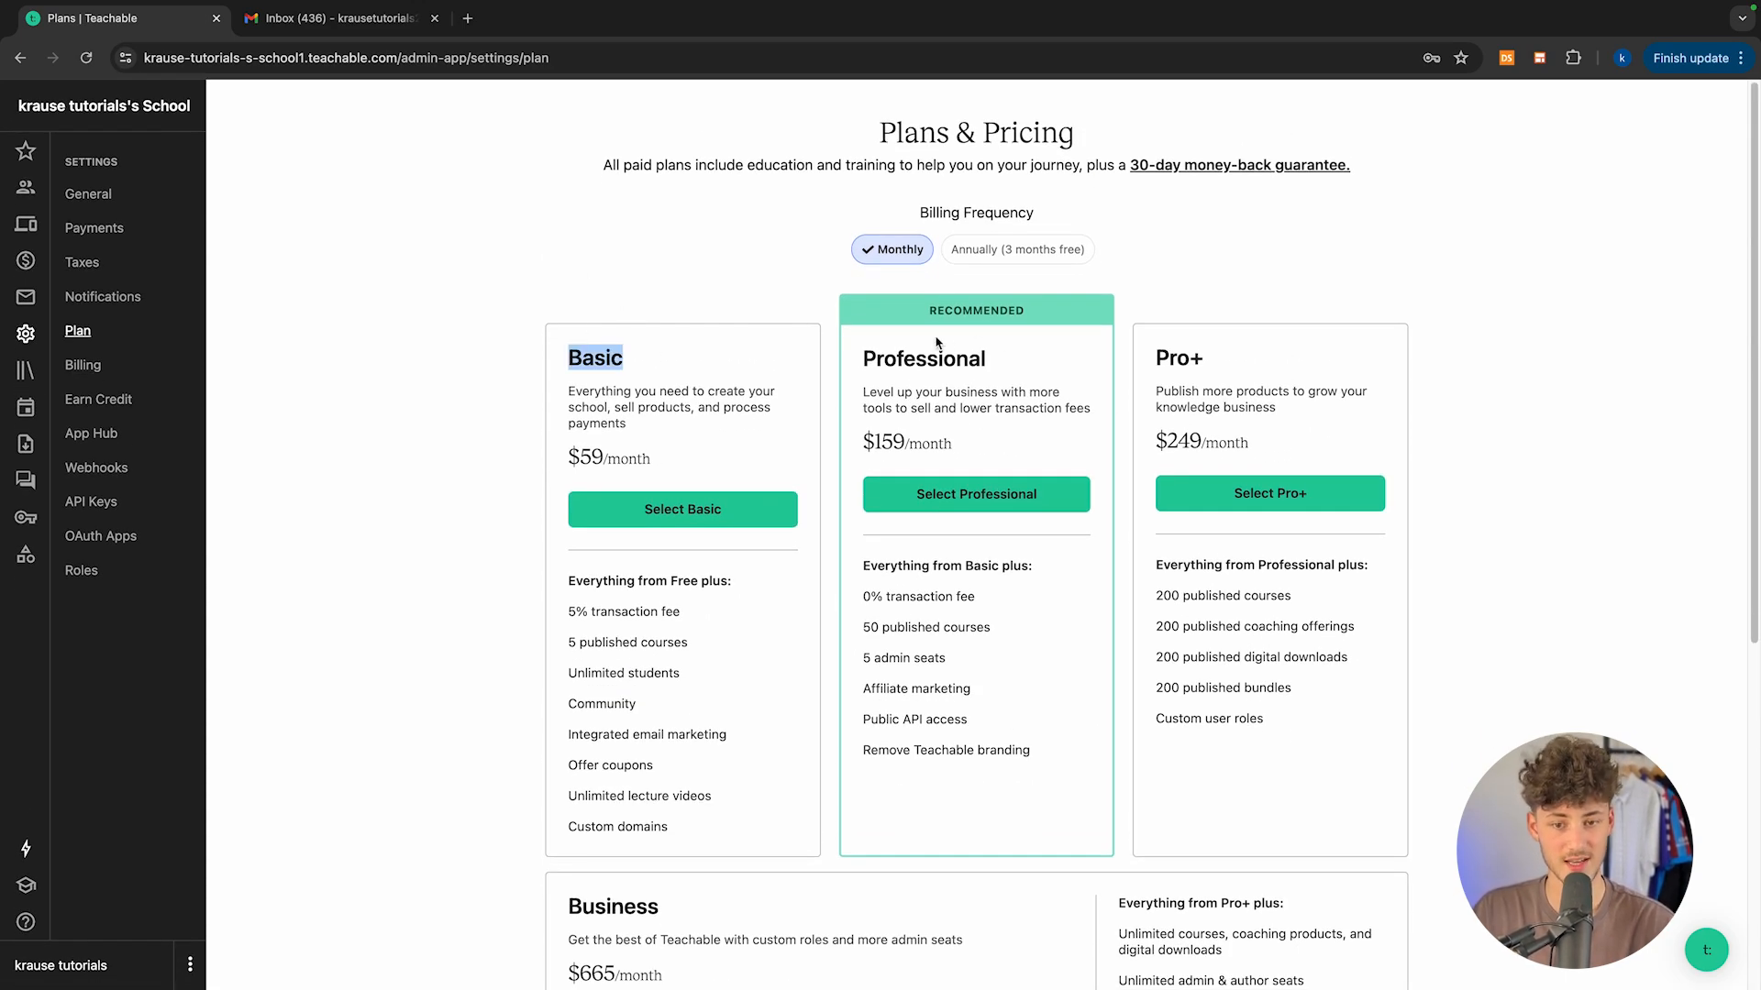
pyautogui.moveTo(877, 357); pyautogui.dragTo(1019, 369)
pyautogui.moveTo(1153, 360); pyautogui.dragTo(1270, 365)
pyautogui.click(1288, 365)
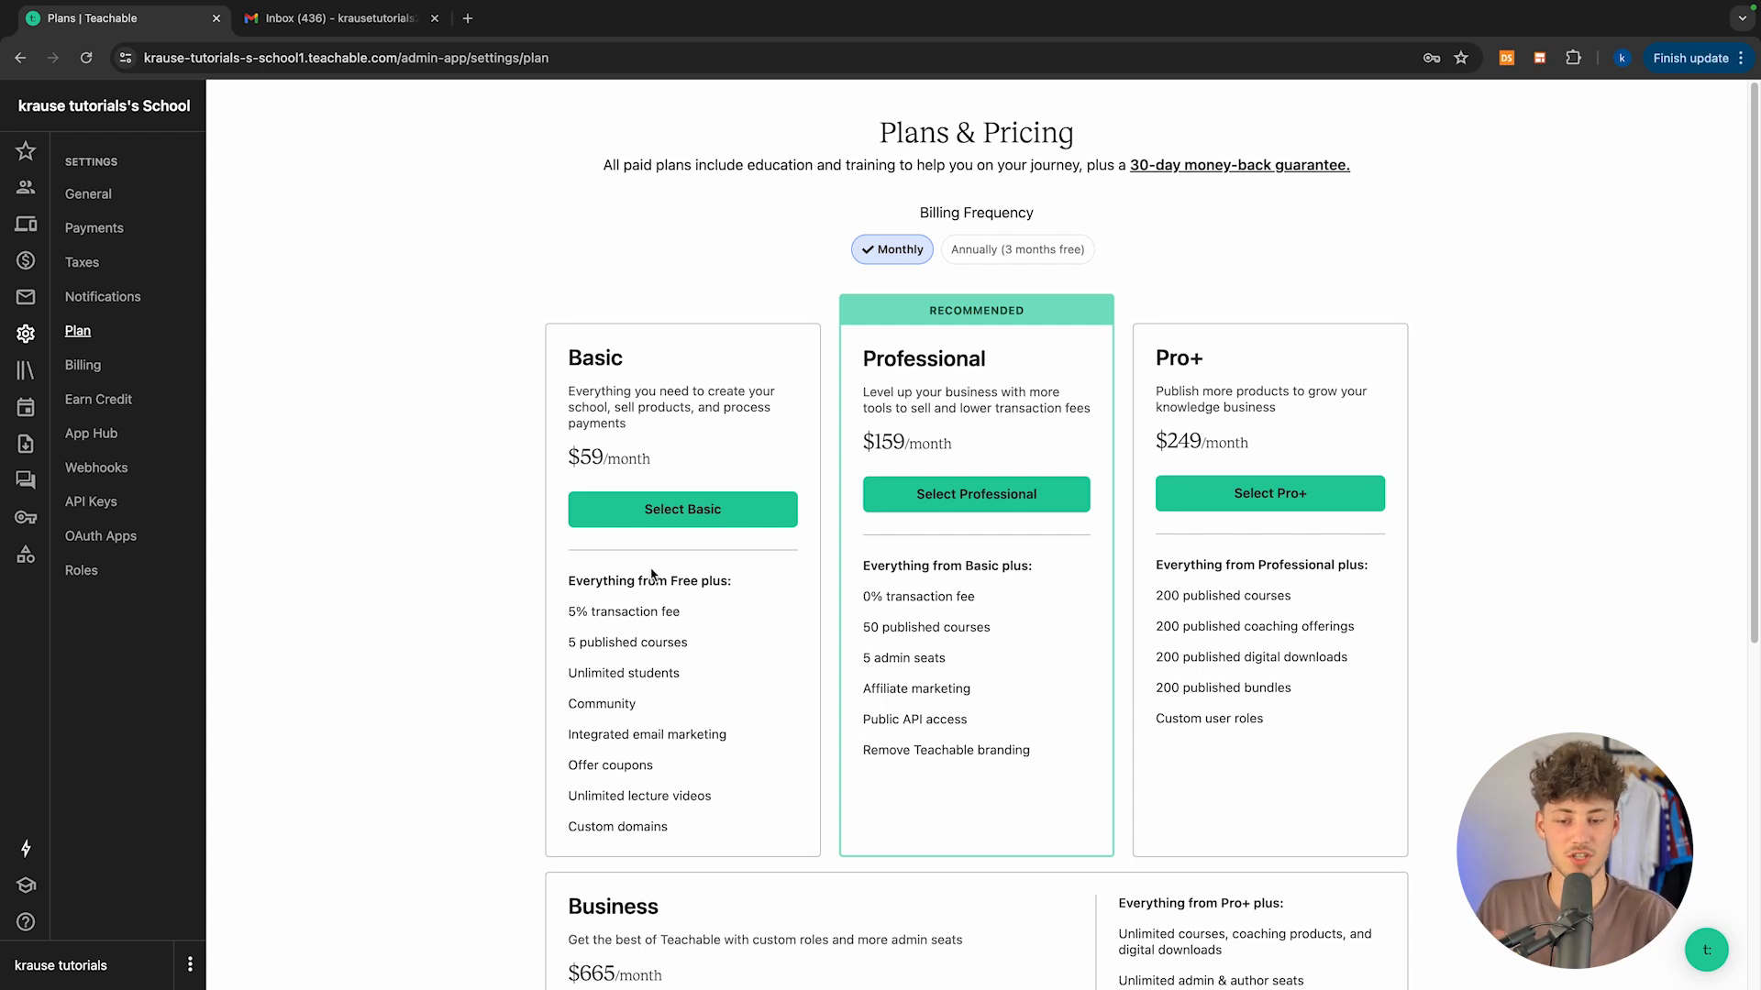
# Step: Examine the Basic plan's transaction fee and its list of included features
pyautogui.moveTo(568, 619); pyautogui.dragTo(691, 621)
pyautogui.click(691, 621)
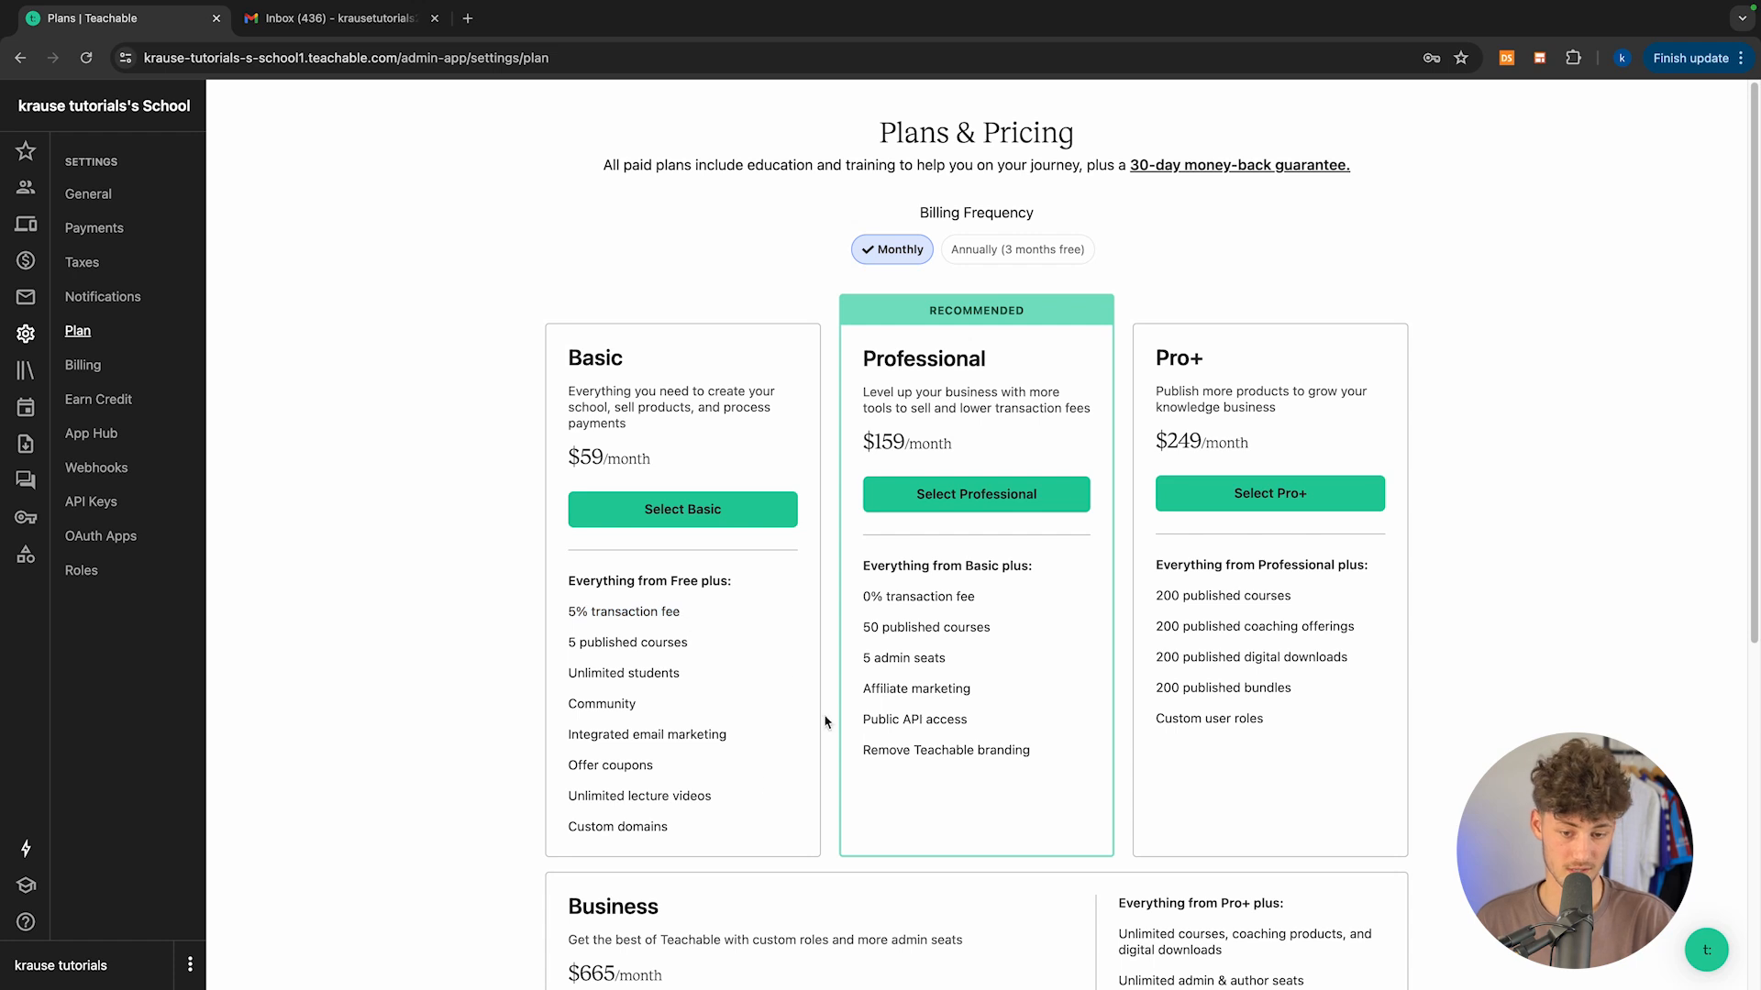
pyautogui.scroll(-2, 619, 658)
pyautogui.moveTo(555, 555); pyautogui.dragTo(694, 695)
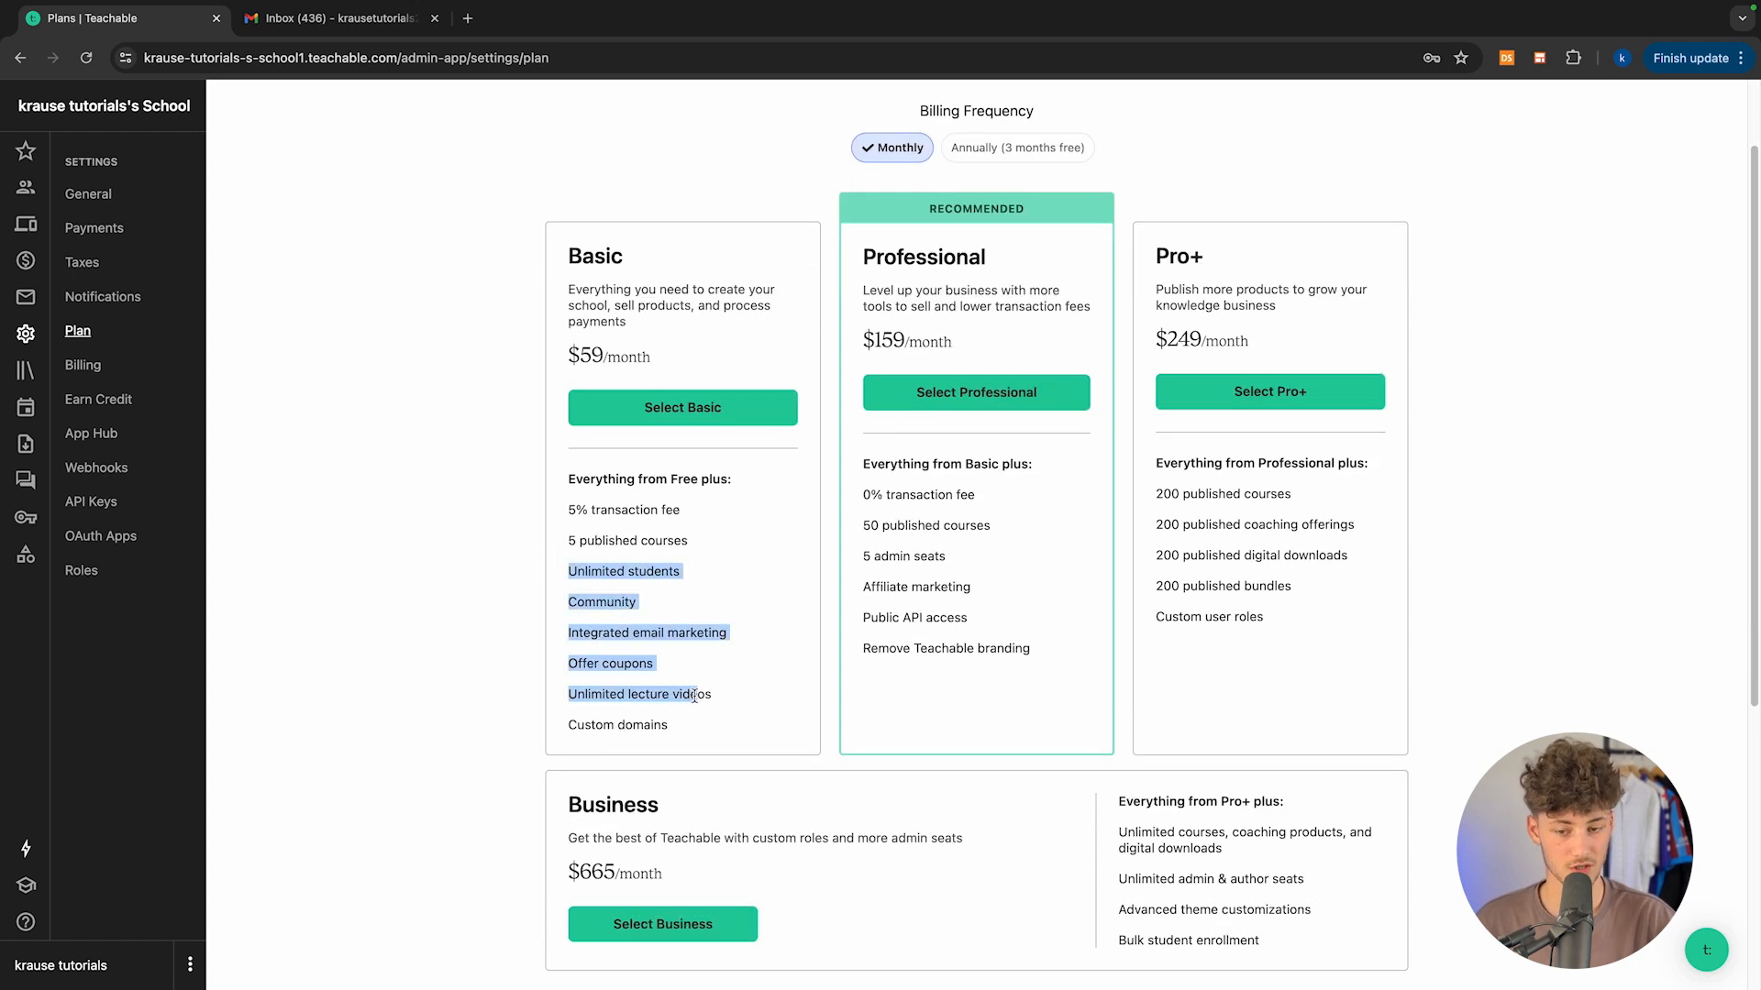
pyautogui.click(694, 695)
# Step: Compare the Professional plan's transaction fee with the Basic plan's monthly price
pyautogui.moveTo(849, 264); pyautogui.dragTo(1025, 283)
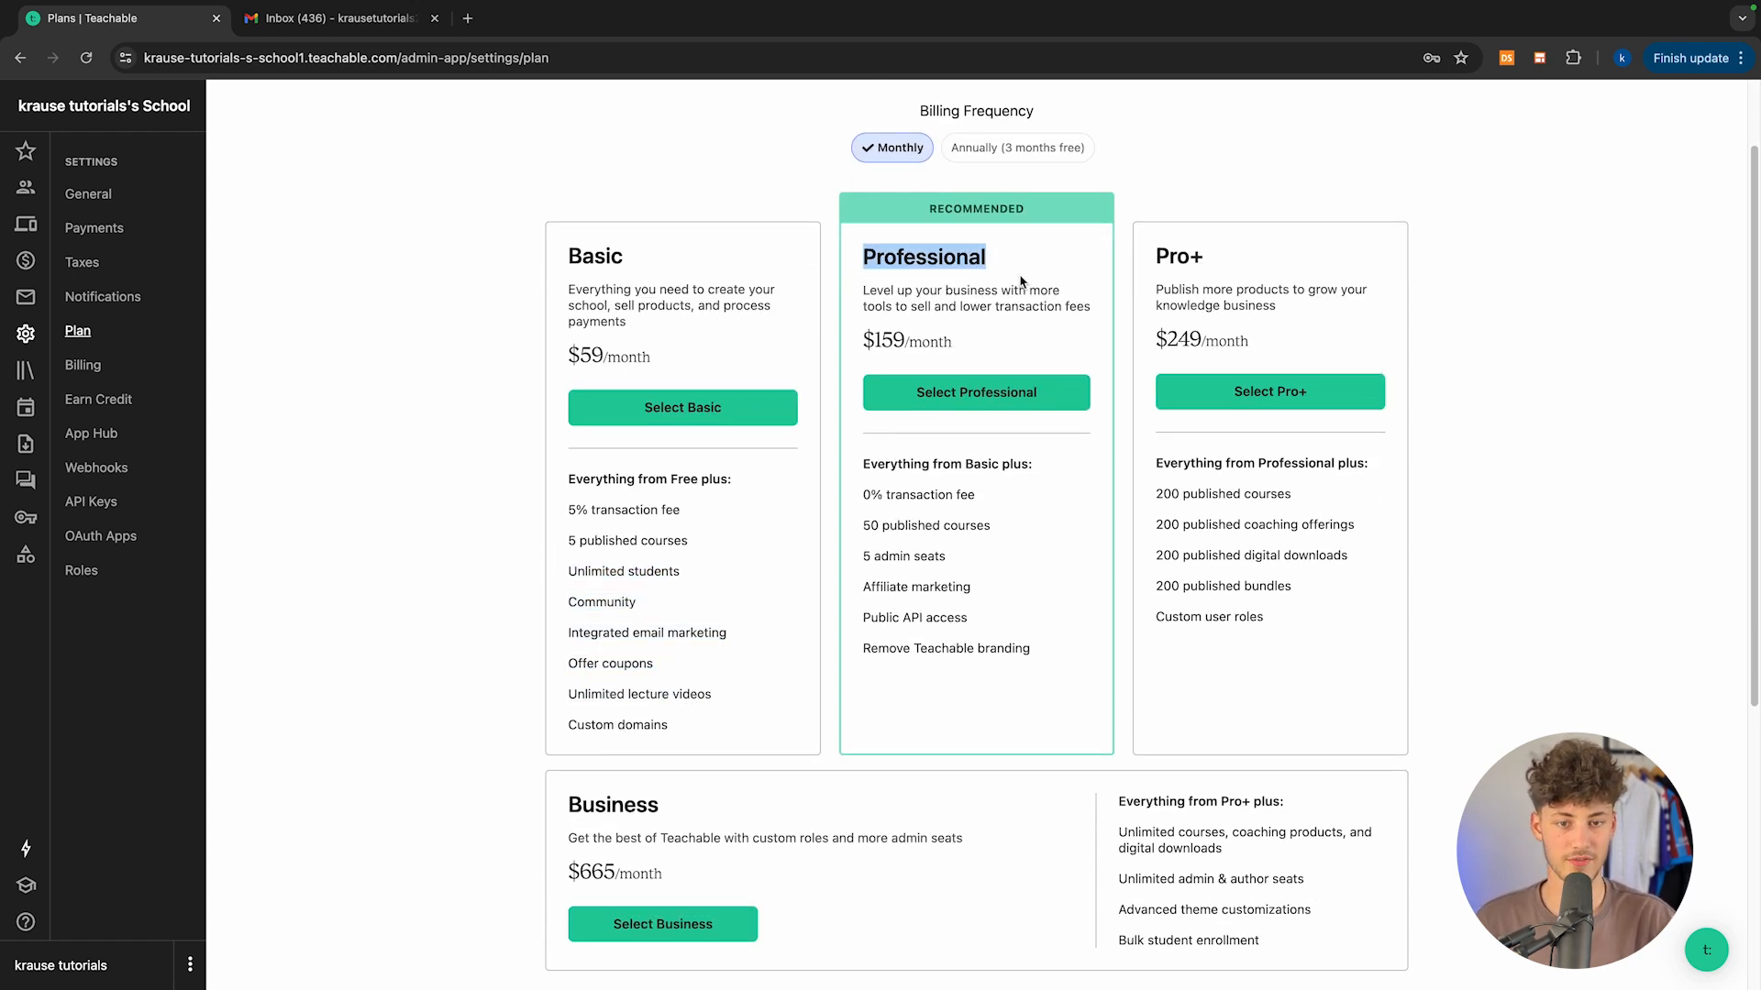
pyautogui.click(1021, 280)
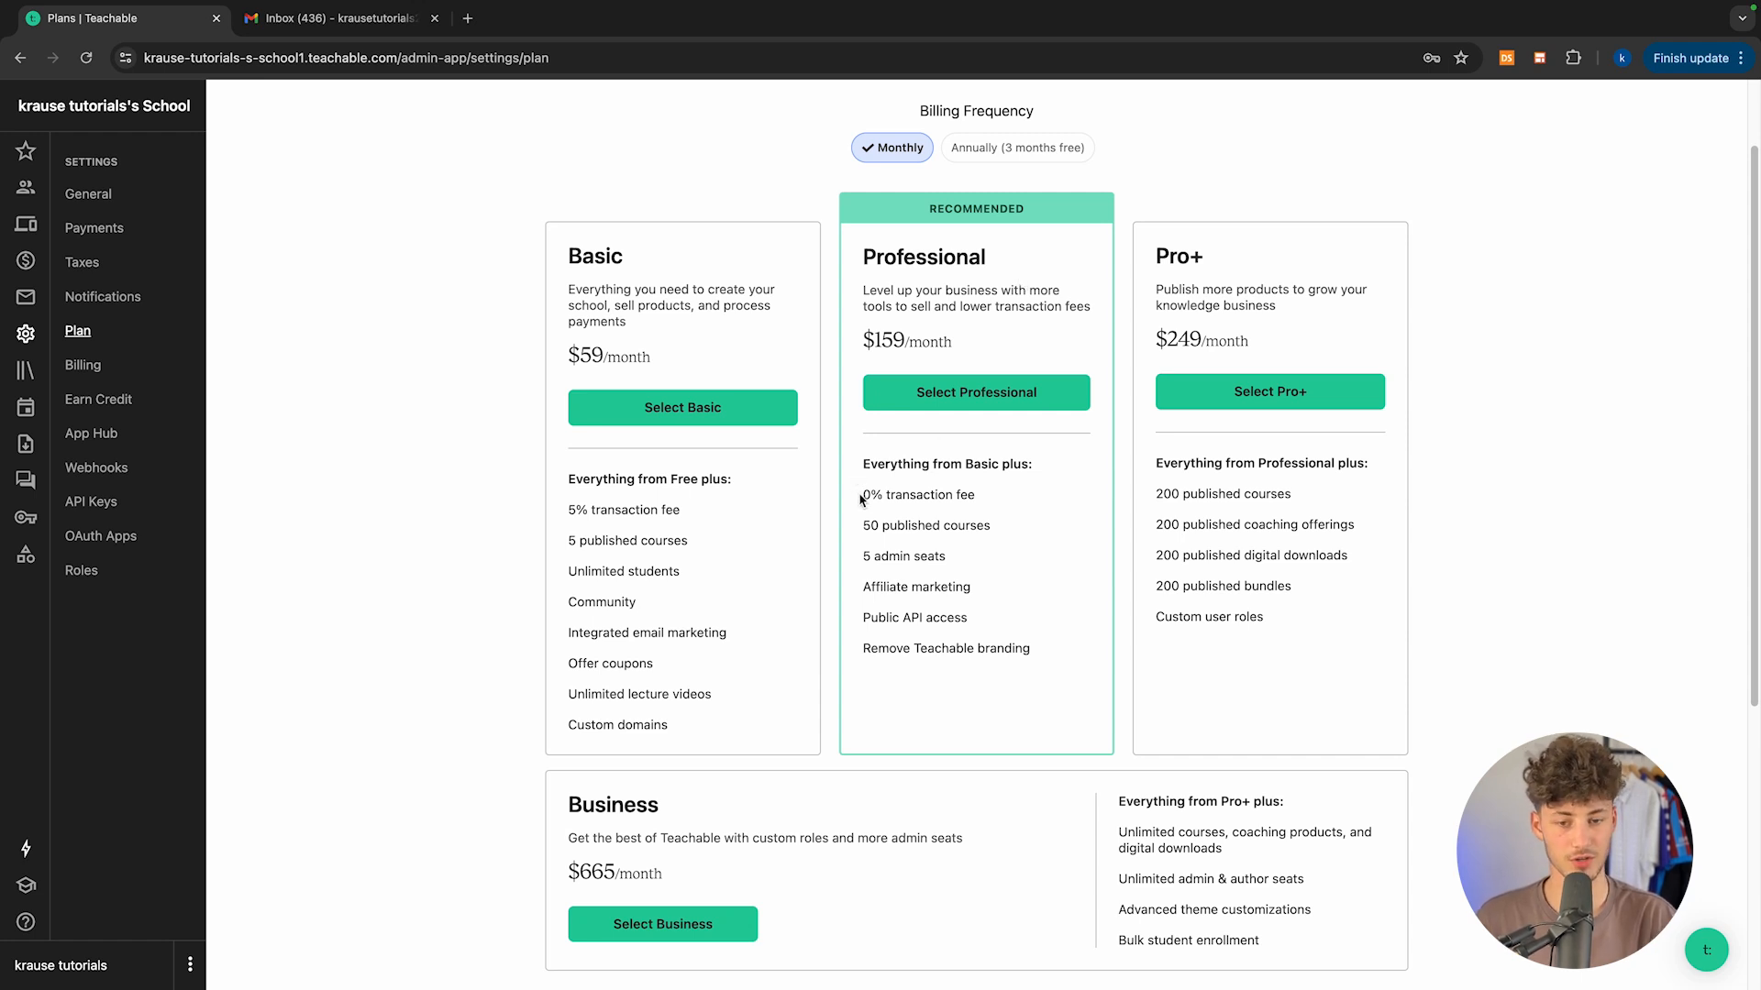
pyautogui.moveTo(860, 496)
pyautogui.mouseDown()
pyautogui.moveTo(976, 496)
pyautogui.moveTo(860, 496)
pyautogui.mouseUp()
pyautogui.click(988, 510)
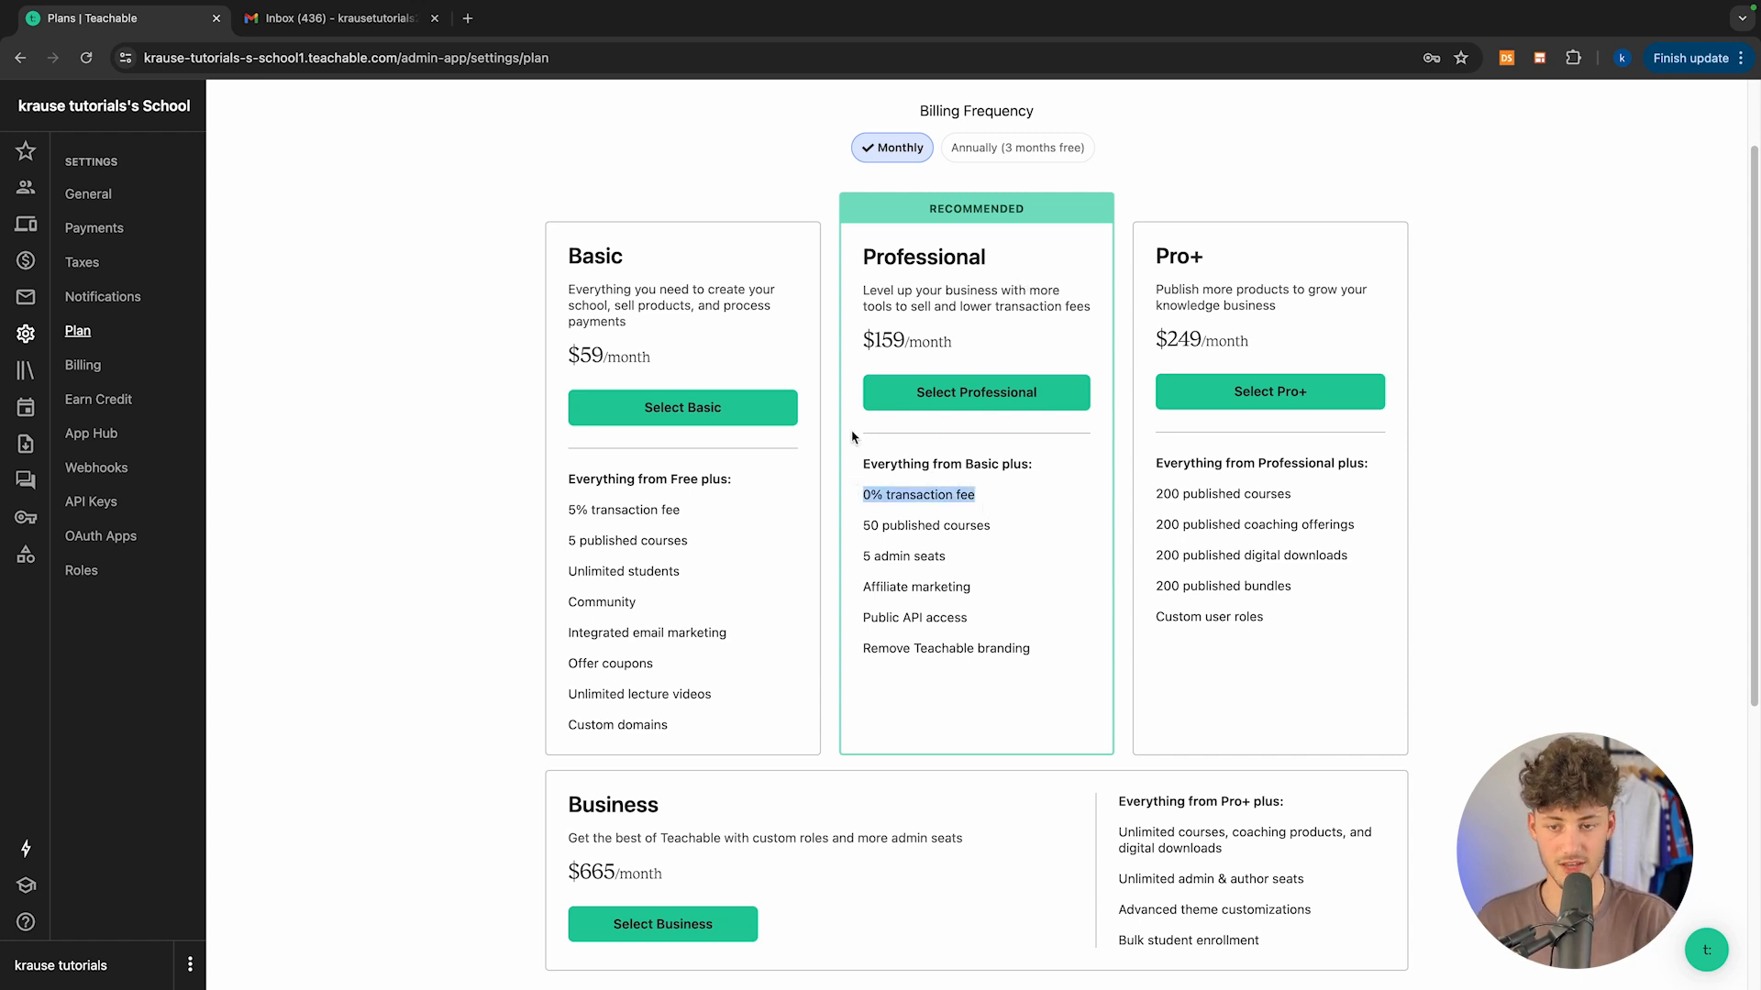
pyautogui.doubleClick(613, 255)
pyautogui.click(640, 343)
pyautogui.moveTo(570, 354); pyautogui.dragTo(652, 363)
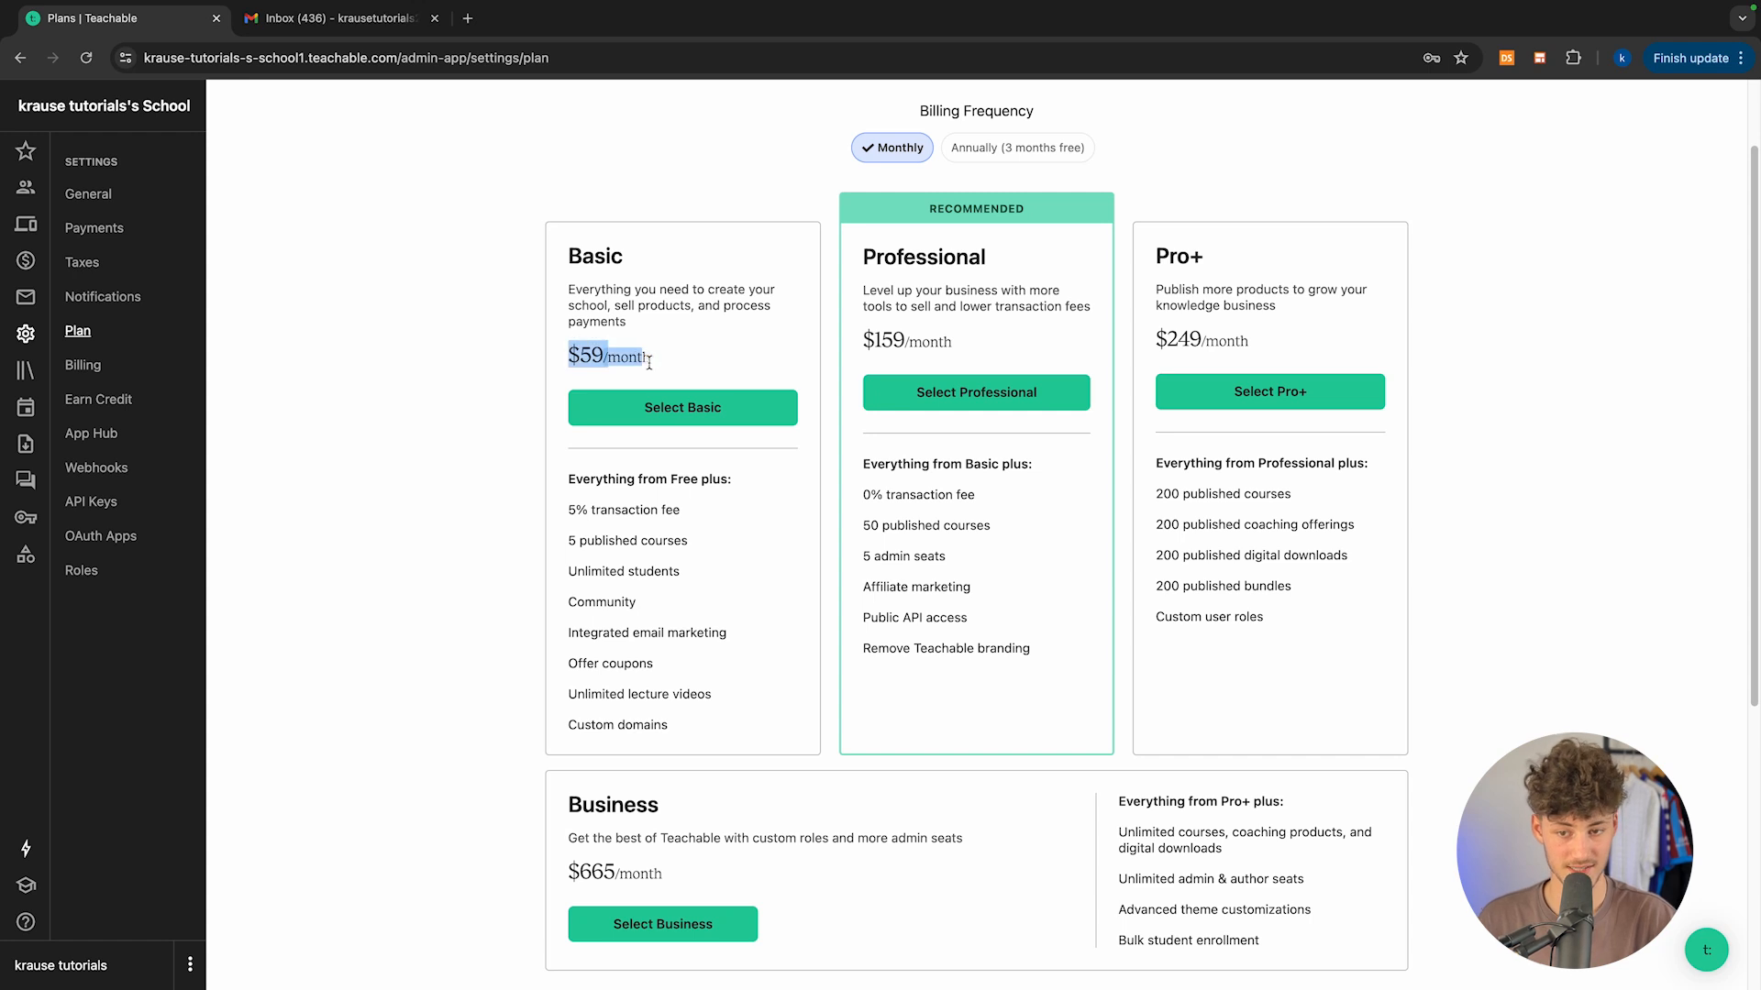
pyautogui.click(659, 367)
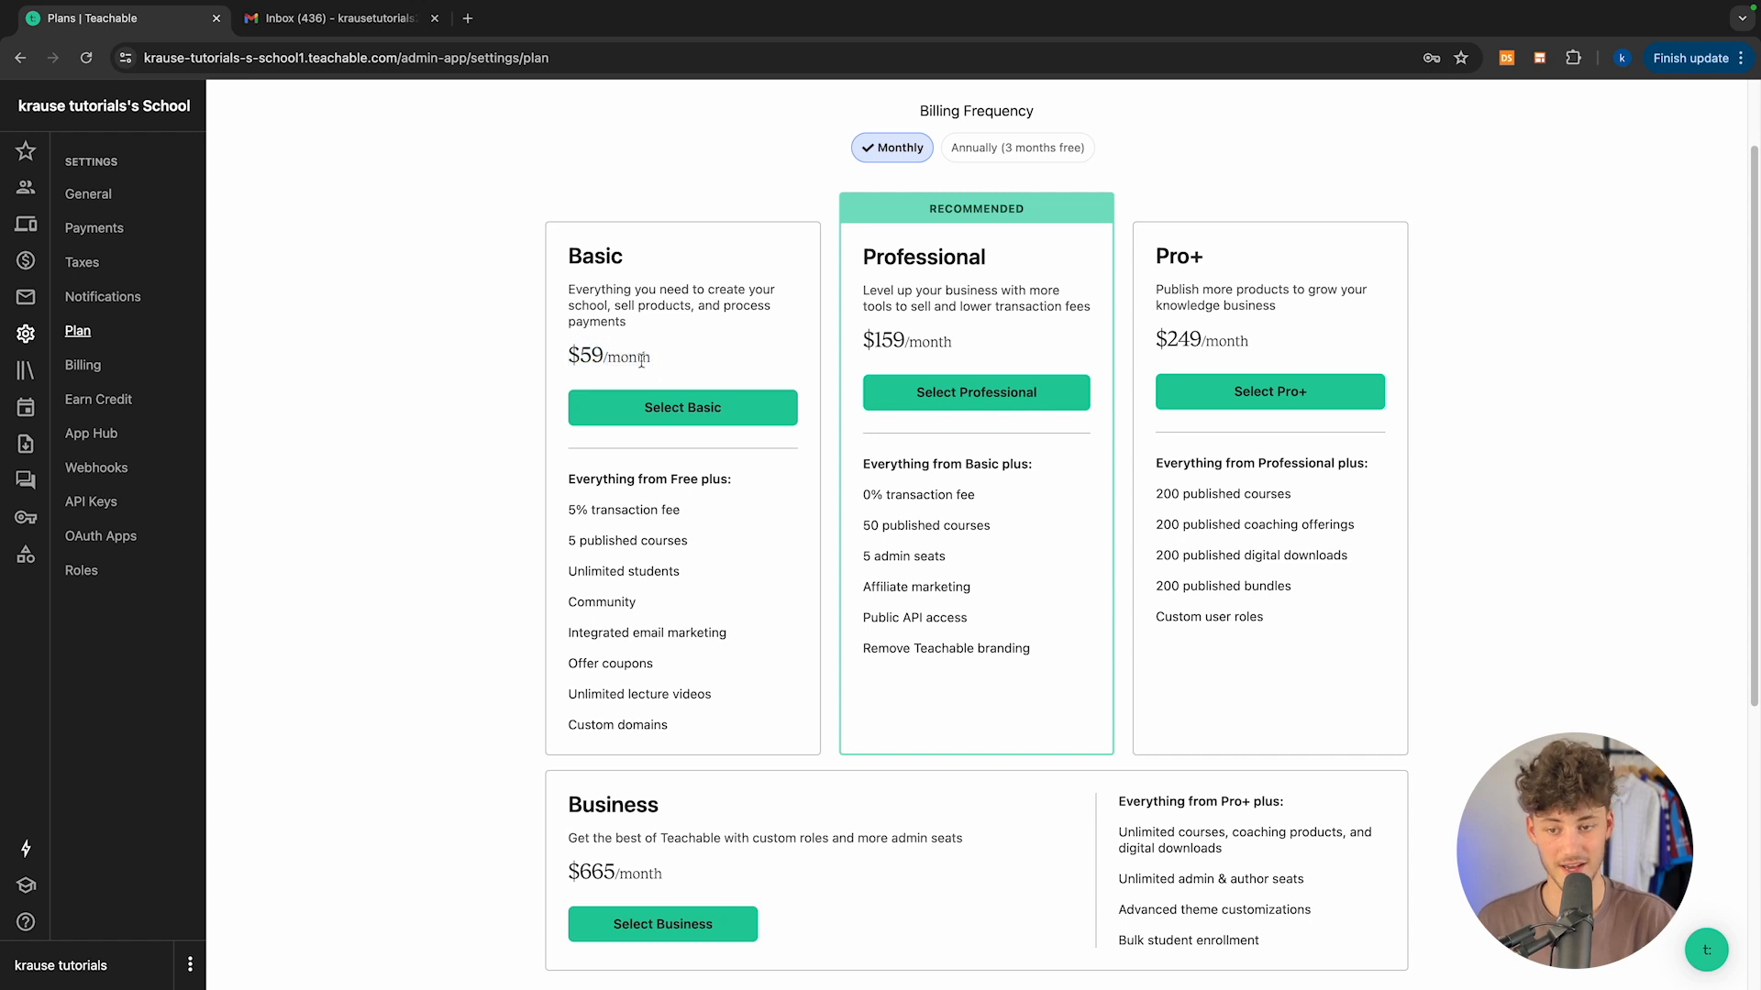
# Step: Return to the introduction lesson and upload introduction examplee.mov as a video block, checking the maximum file size
pyautogui.click(20, 57)
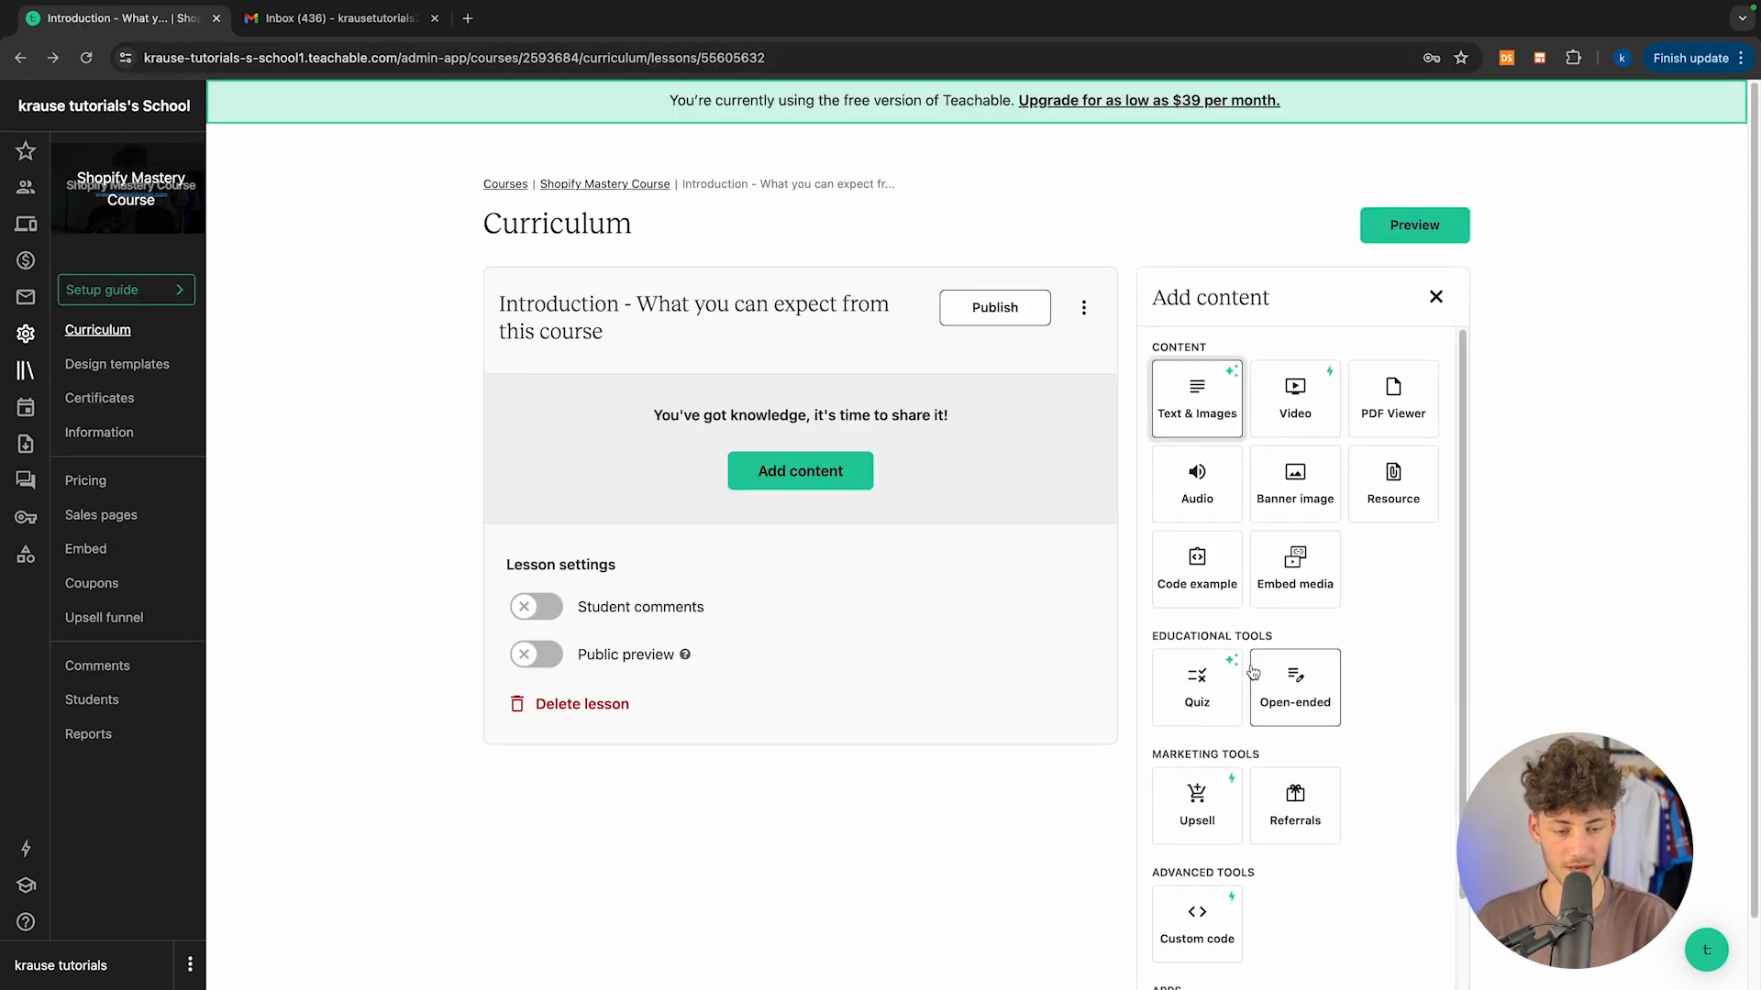
pyautogui.scroll(-2, 1253, 673)
pyautogui.scroll(2, 1250, 668)
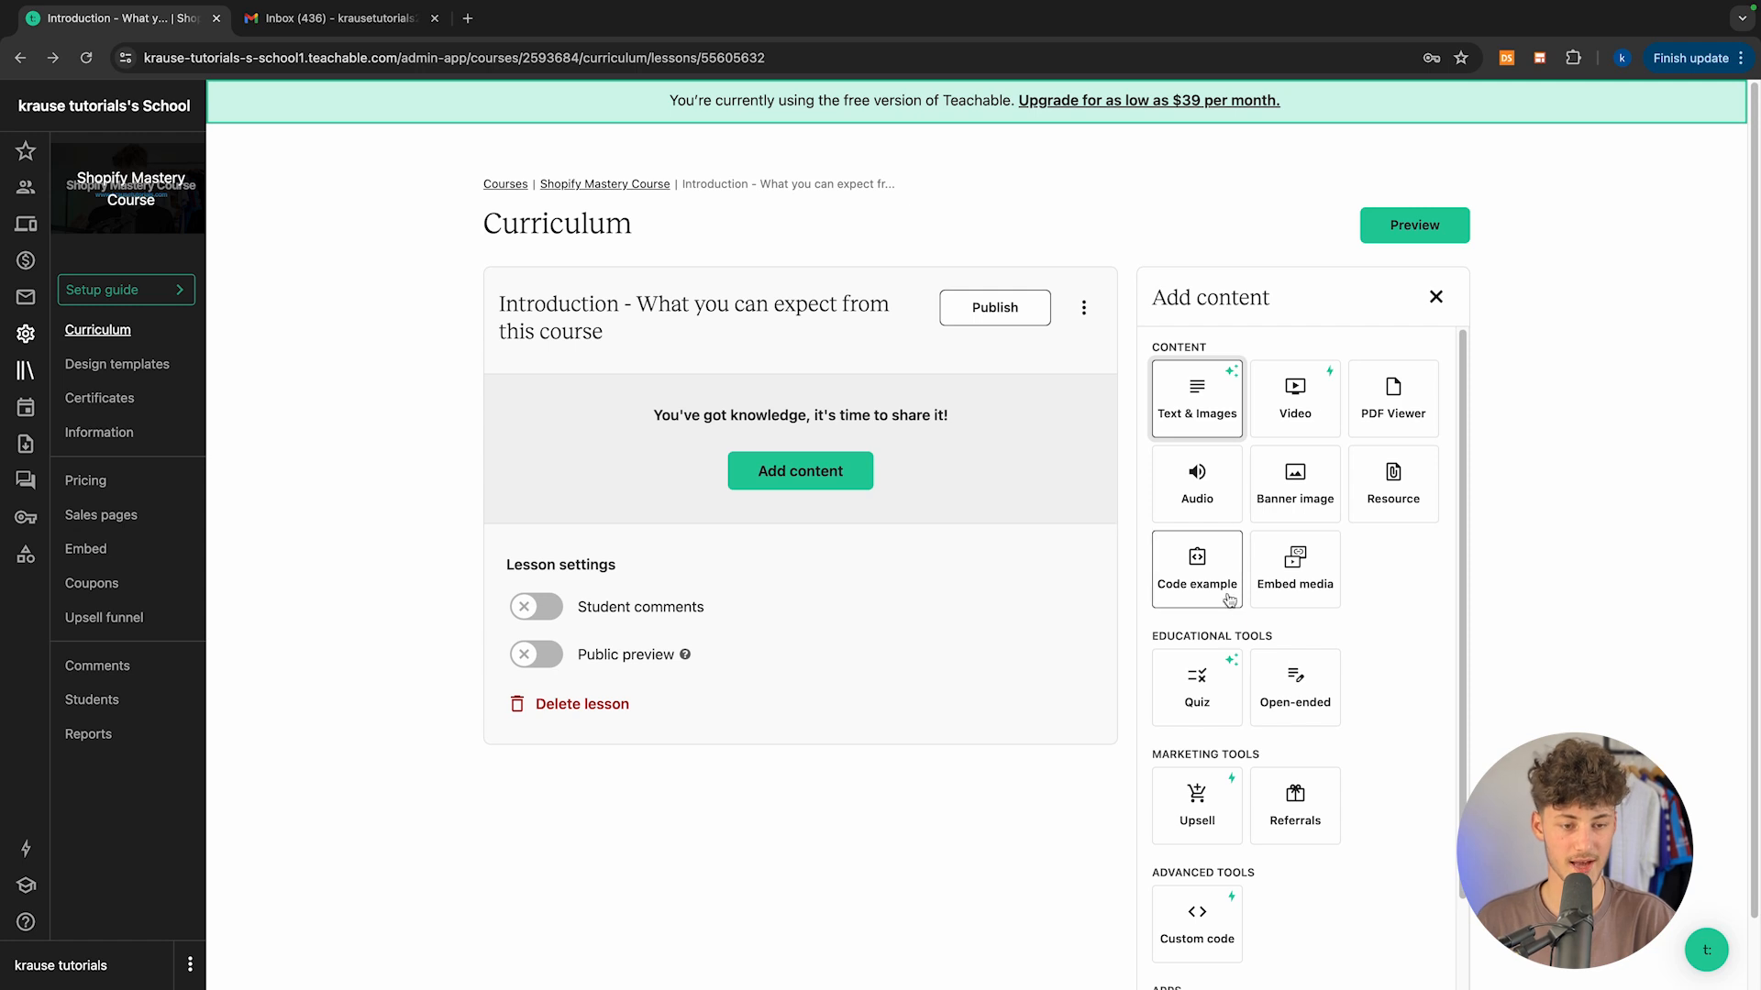
pyautogui.click(1293, 403)
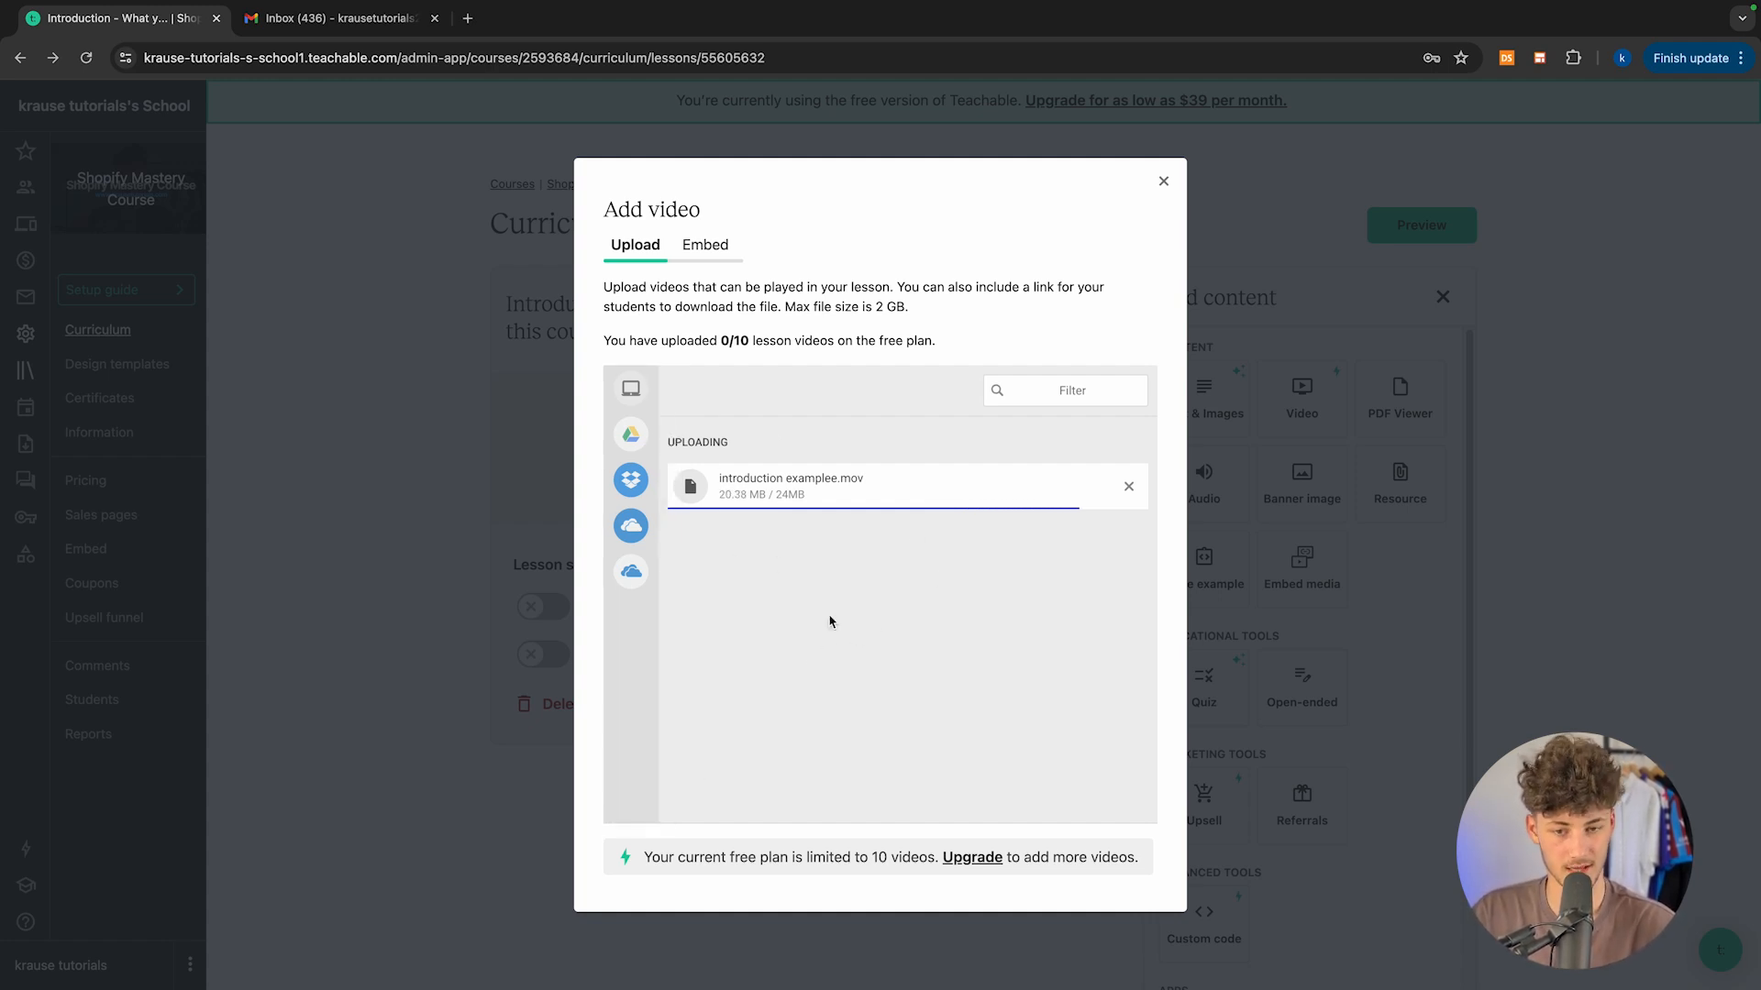
pyautogui.moveTo(786, 308); pyautogui.dragTo(891, 307)
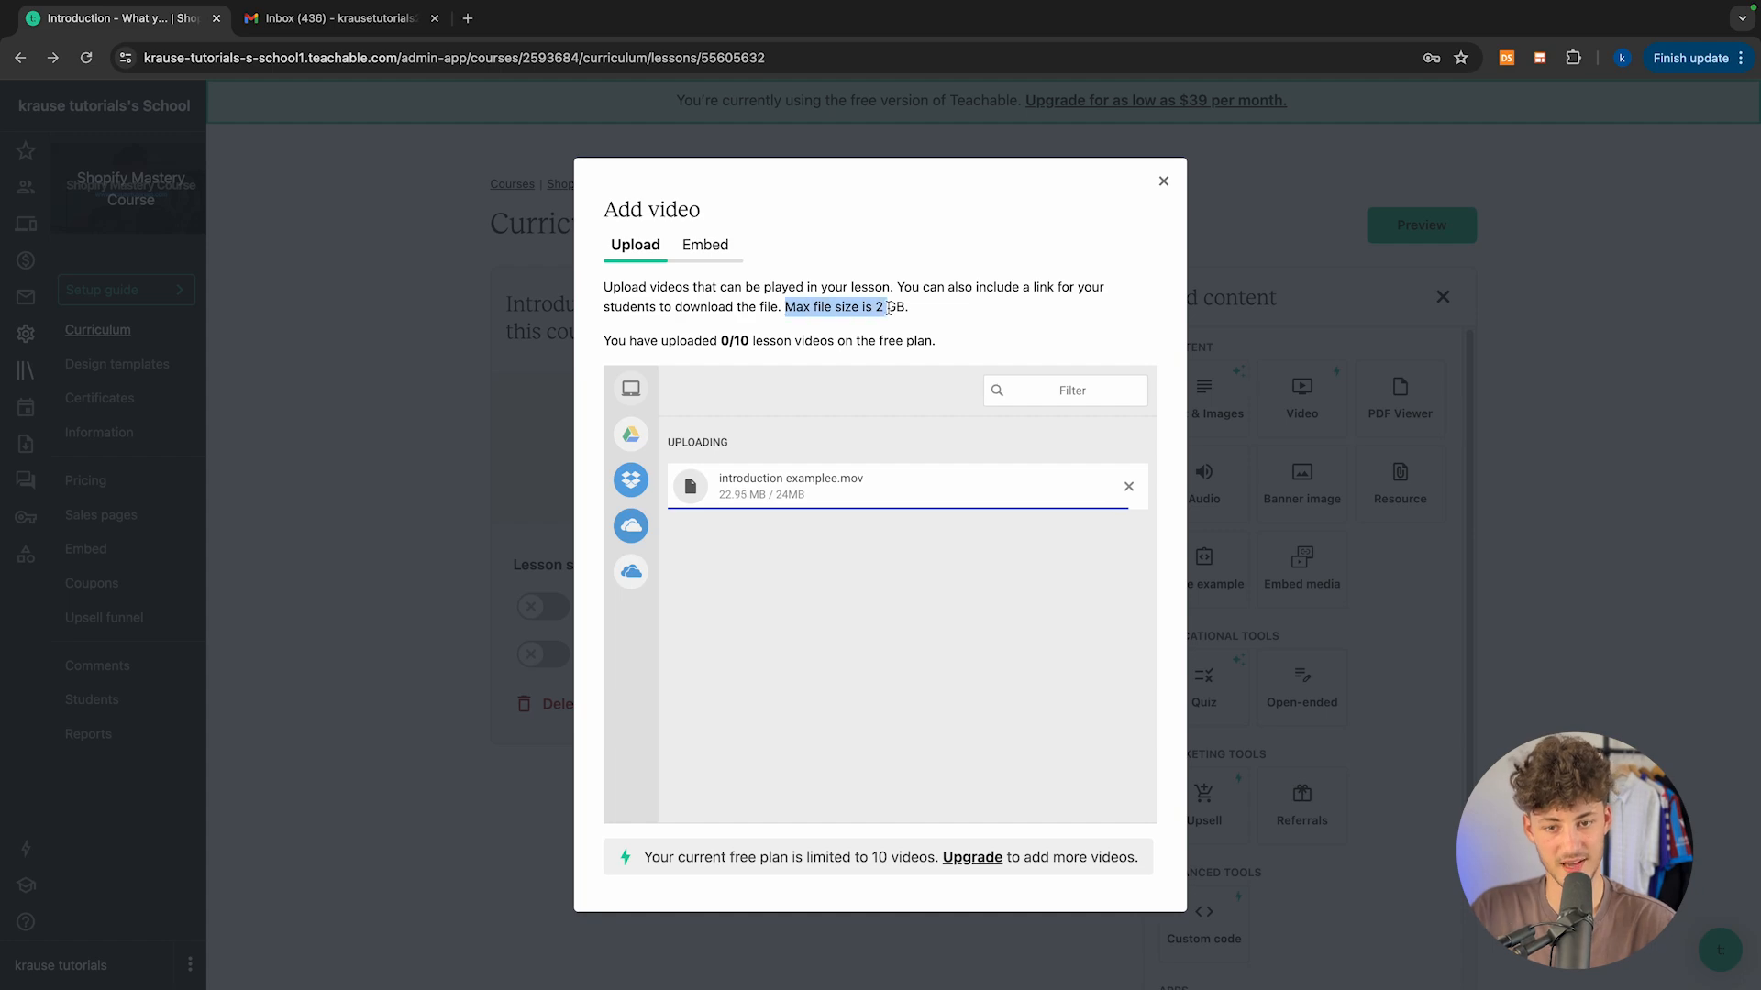
pyautogui.doubleClick(892, 308)
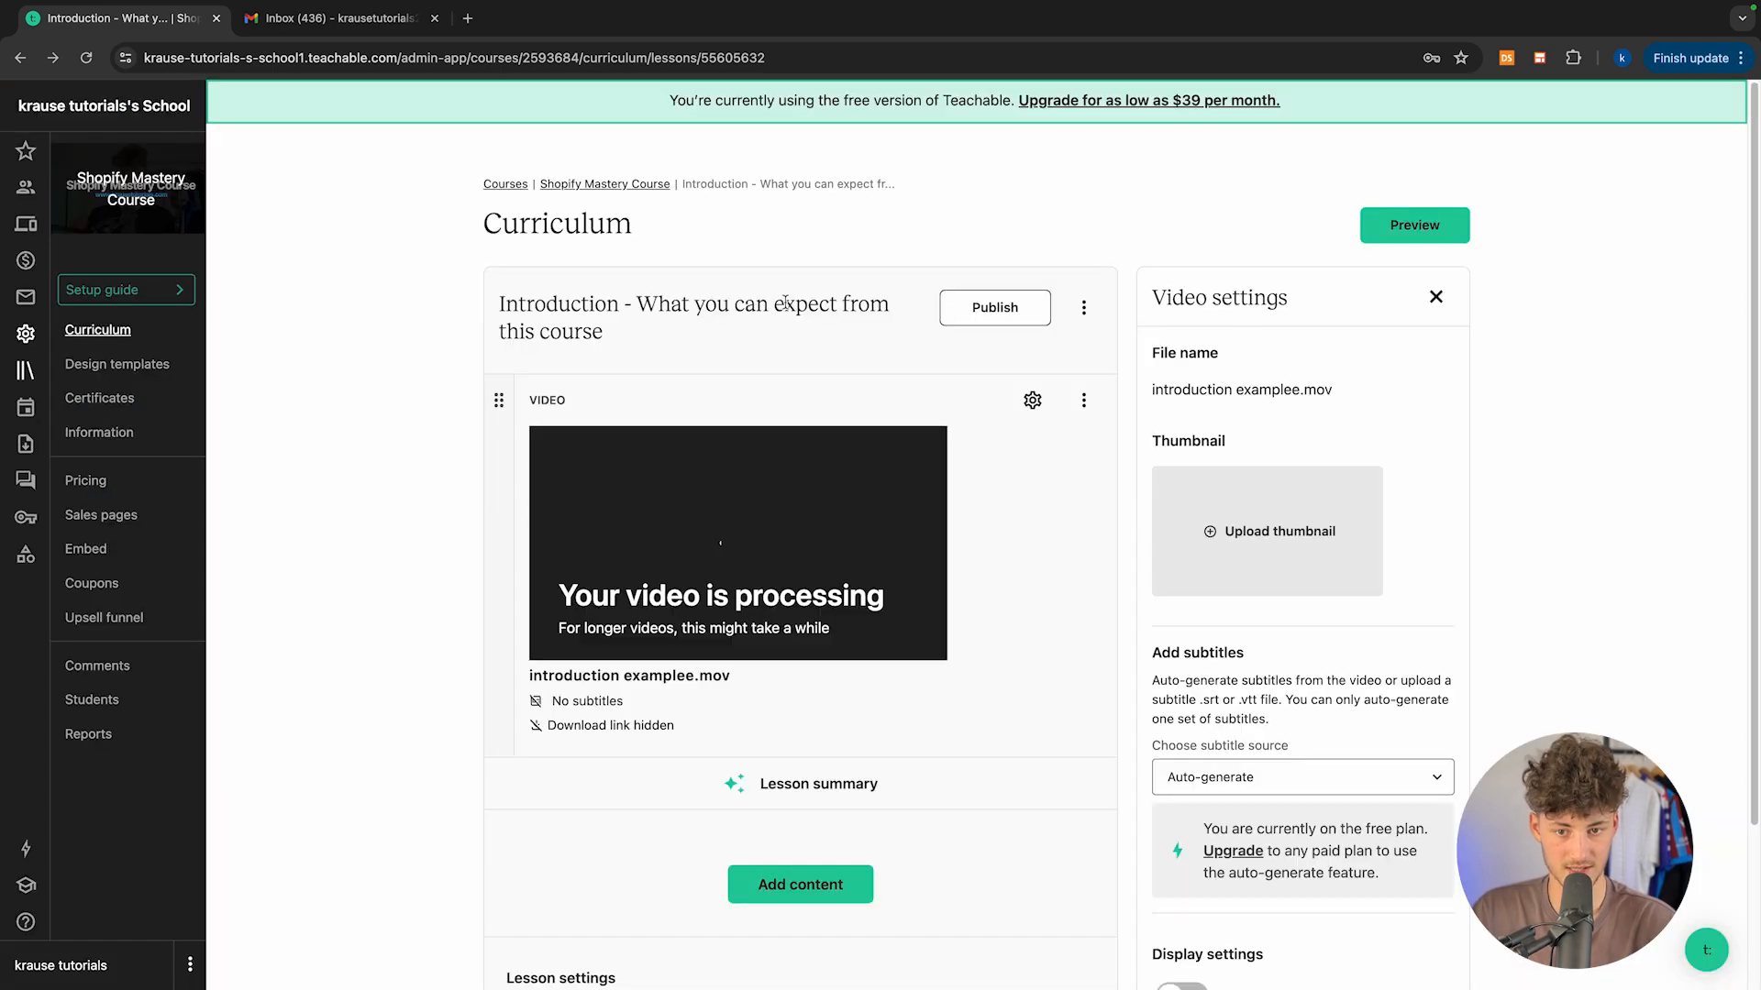
# Step: Examine the uploaded video block, its processing notice and the available video and lesson settings
pyautogui.scroll(-3, 799, 570)
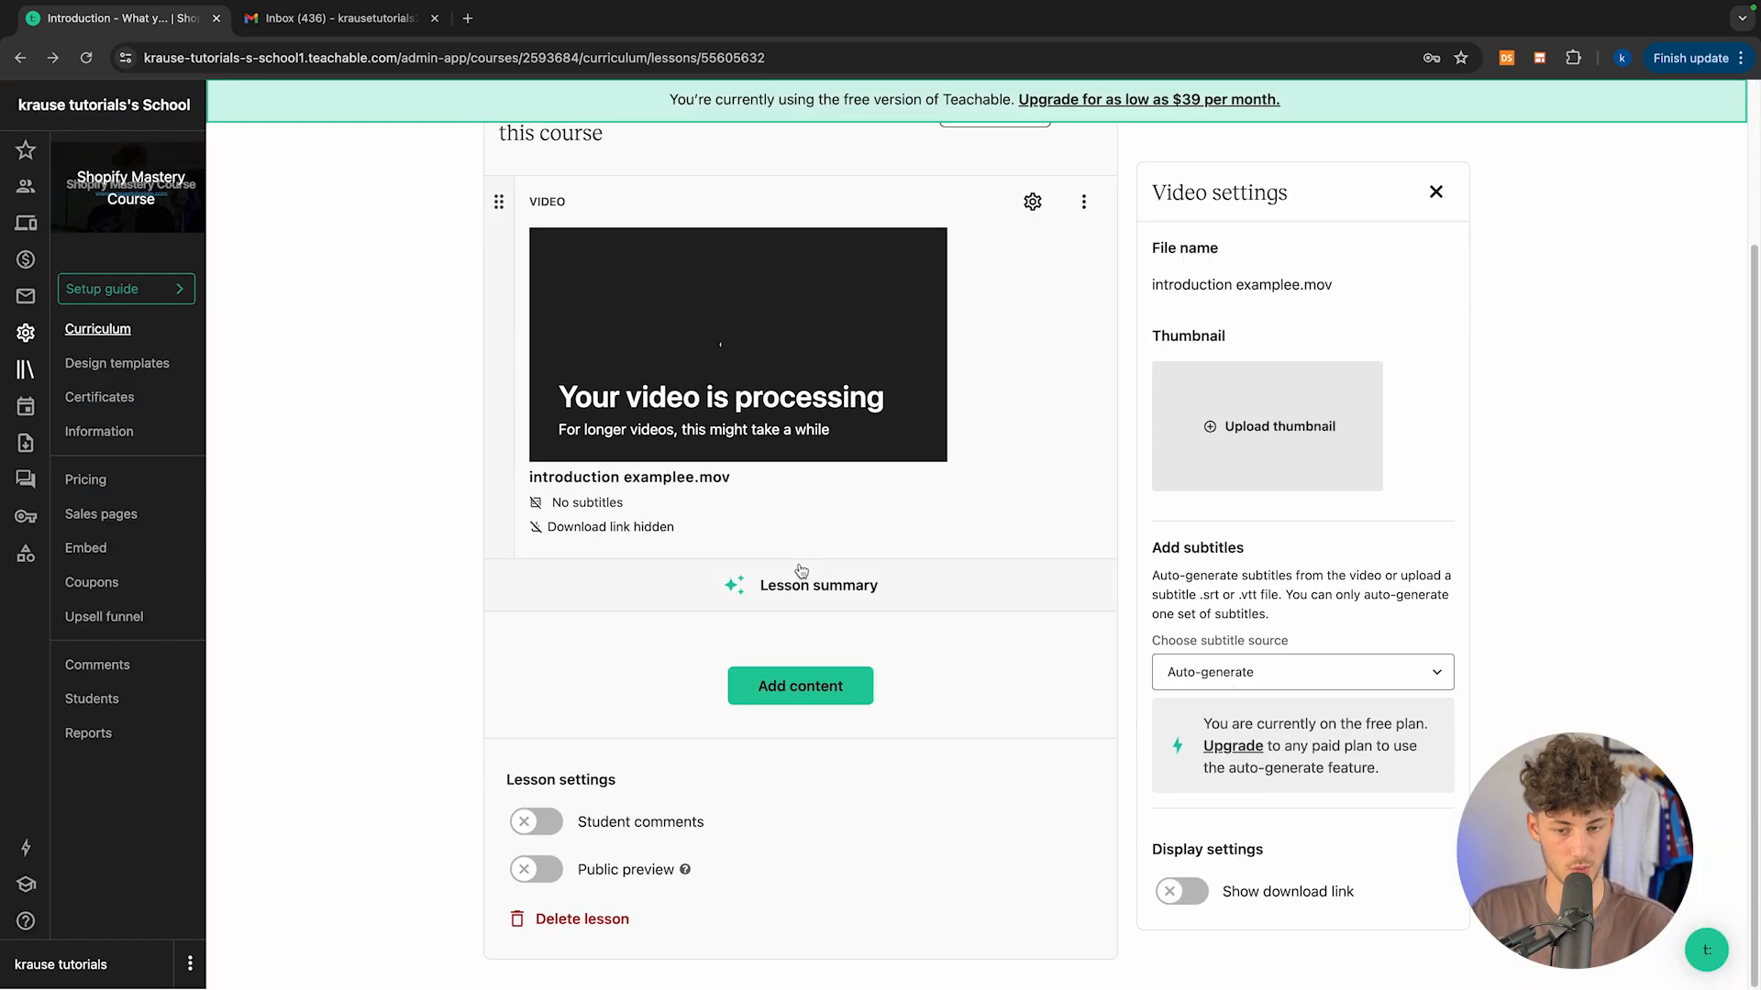
pyautogui.scroll(2, 799, 570)
pyautogui.scroll(-1, 800, 570)
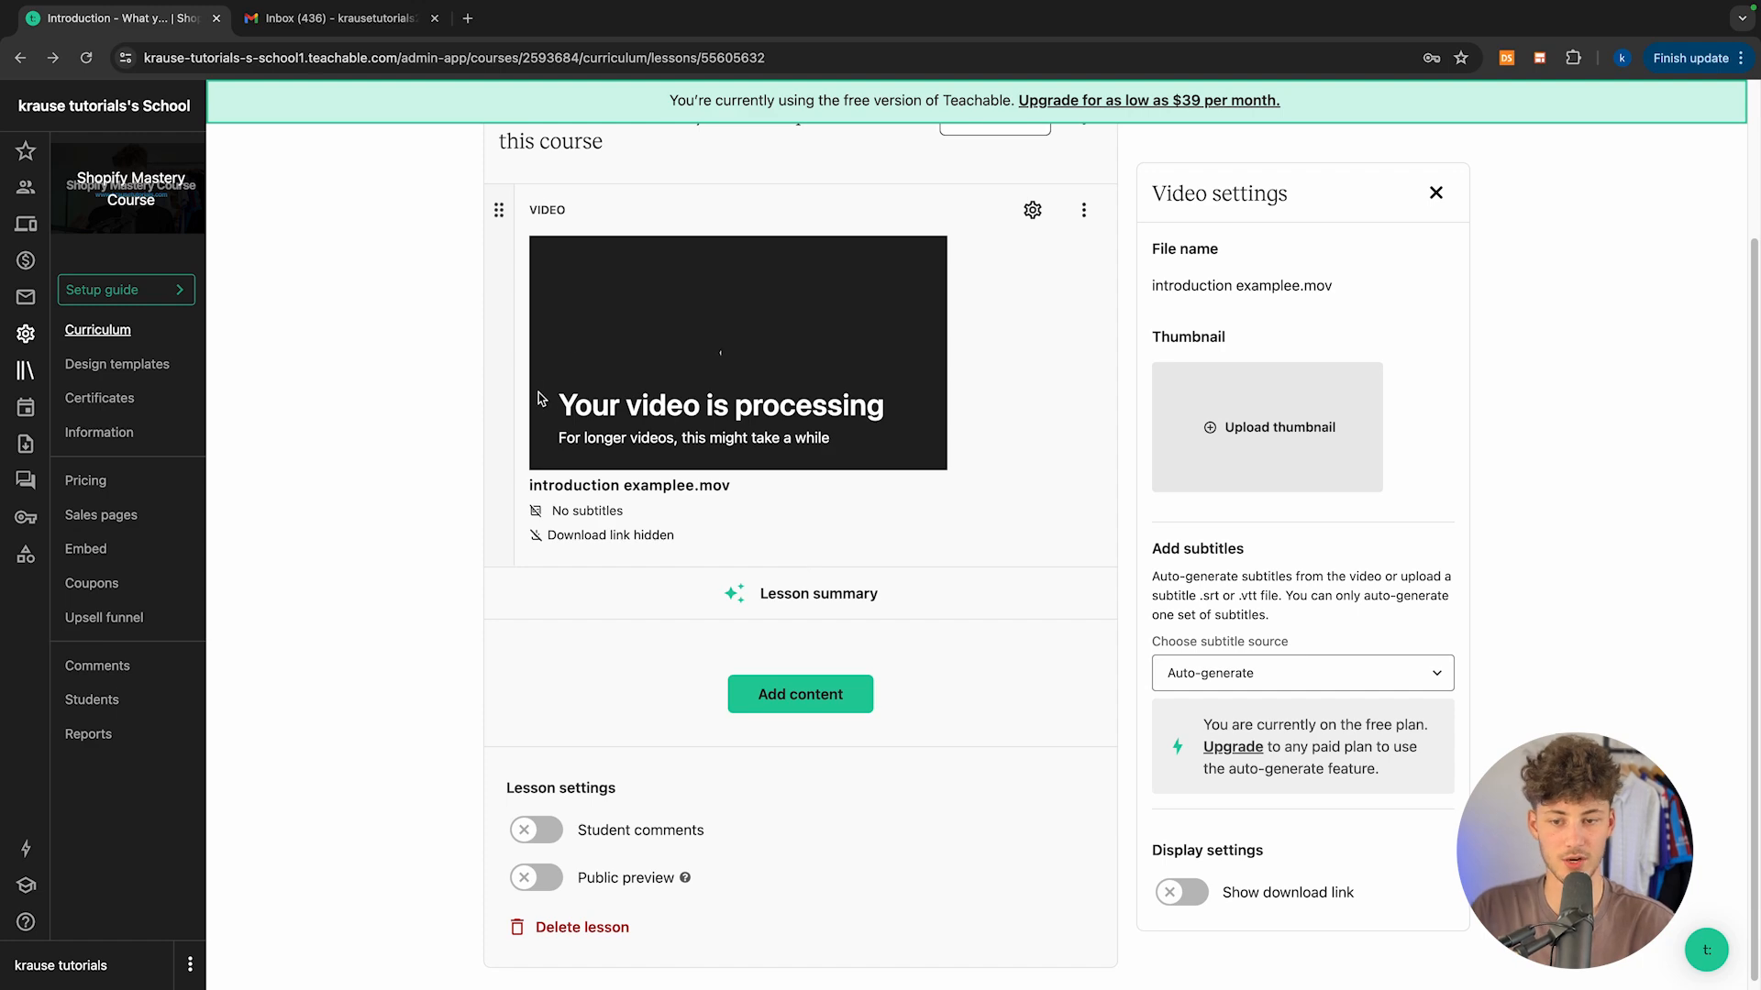
pyautogui.moveTo(548, 405); pyautogui.dragTo(885, 407)
pyautogui.click(885, 408)
pyautogui.doubleClick(663, 404)
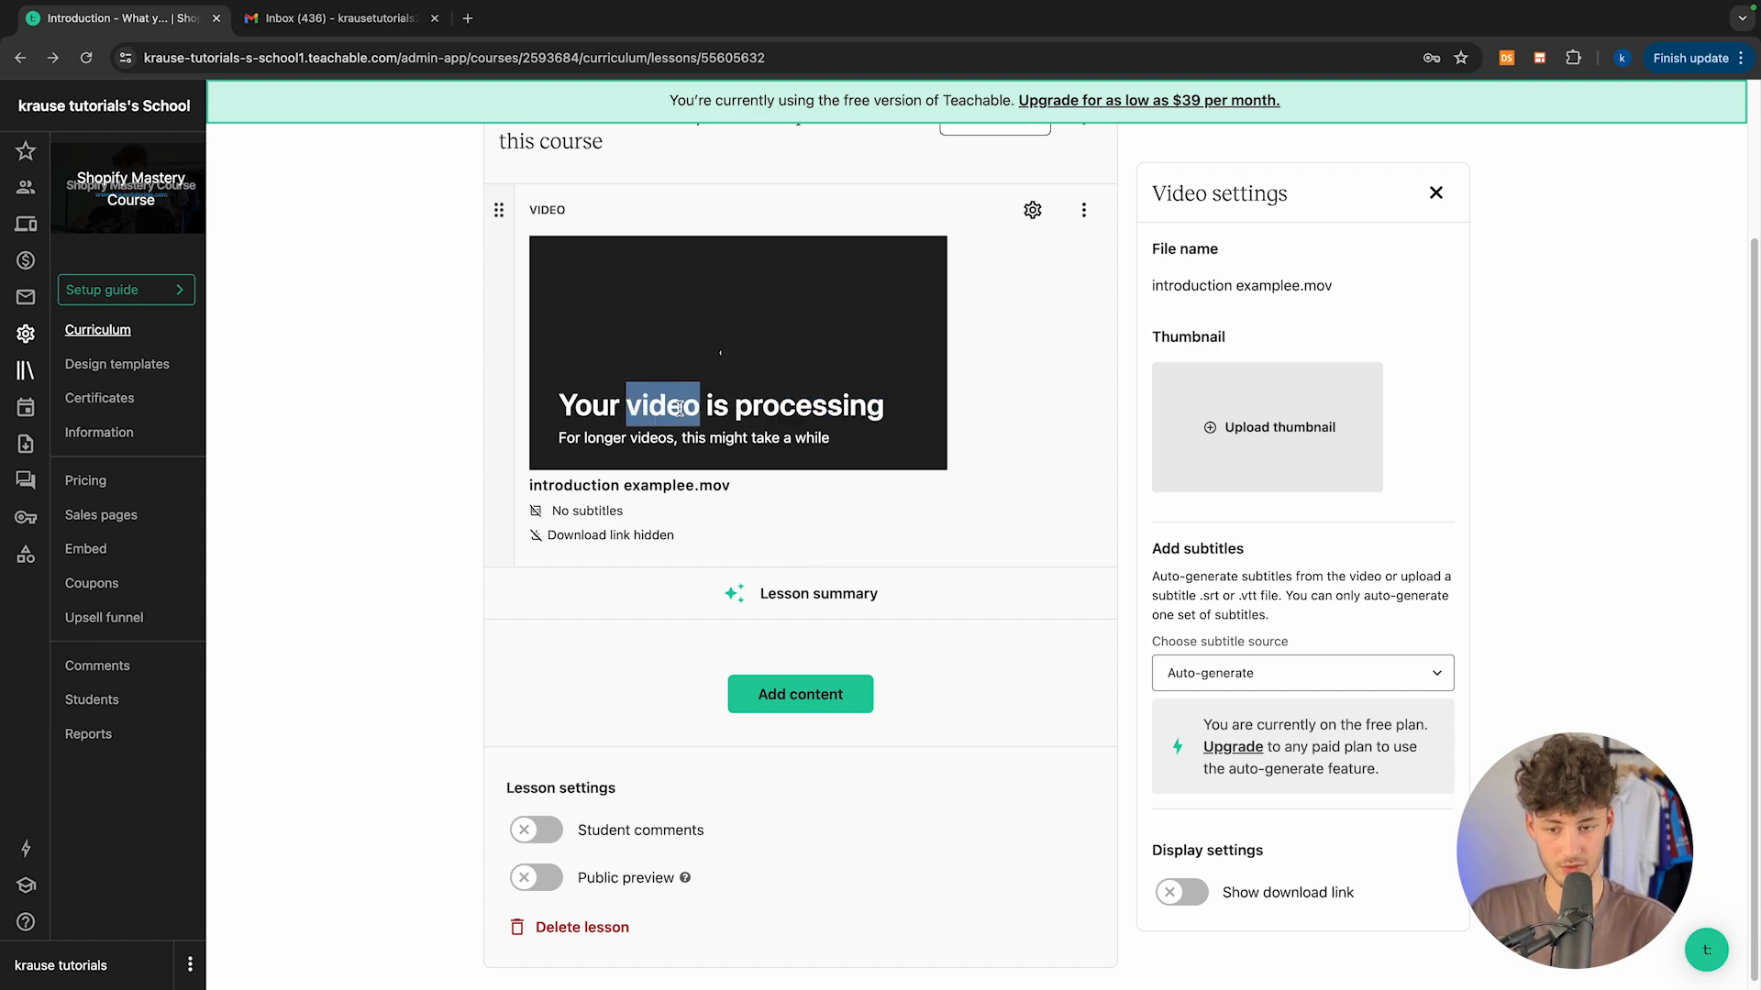
pyautogui.tripleClick(628, 438)
pyautogui.click(689, 506)
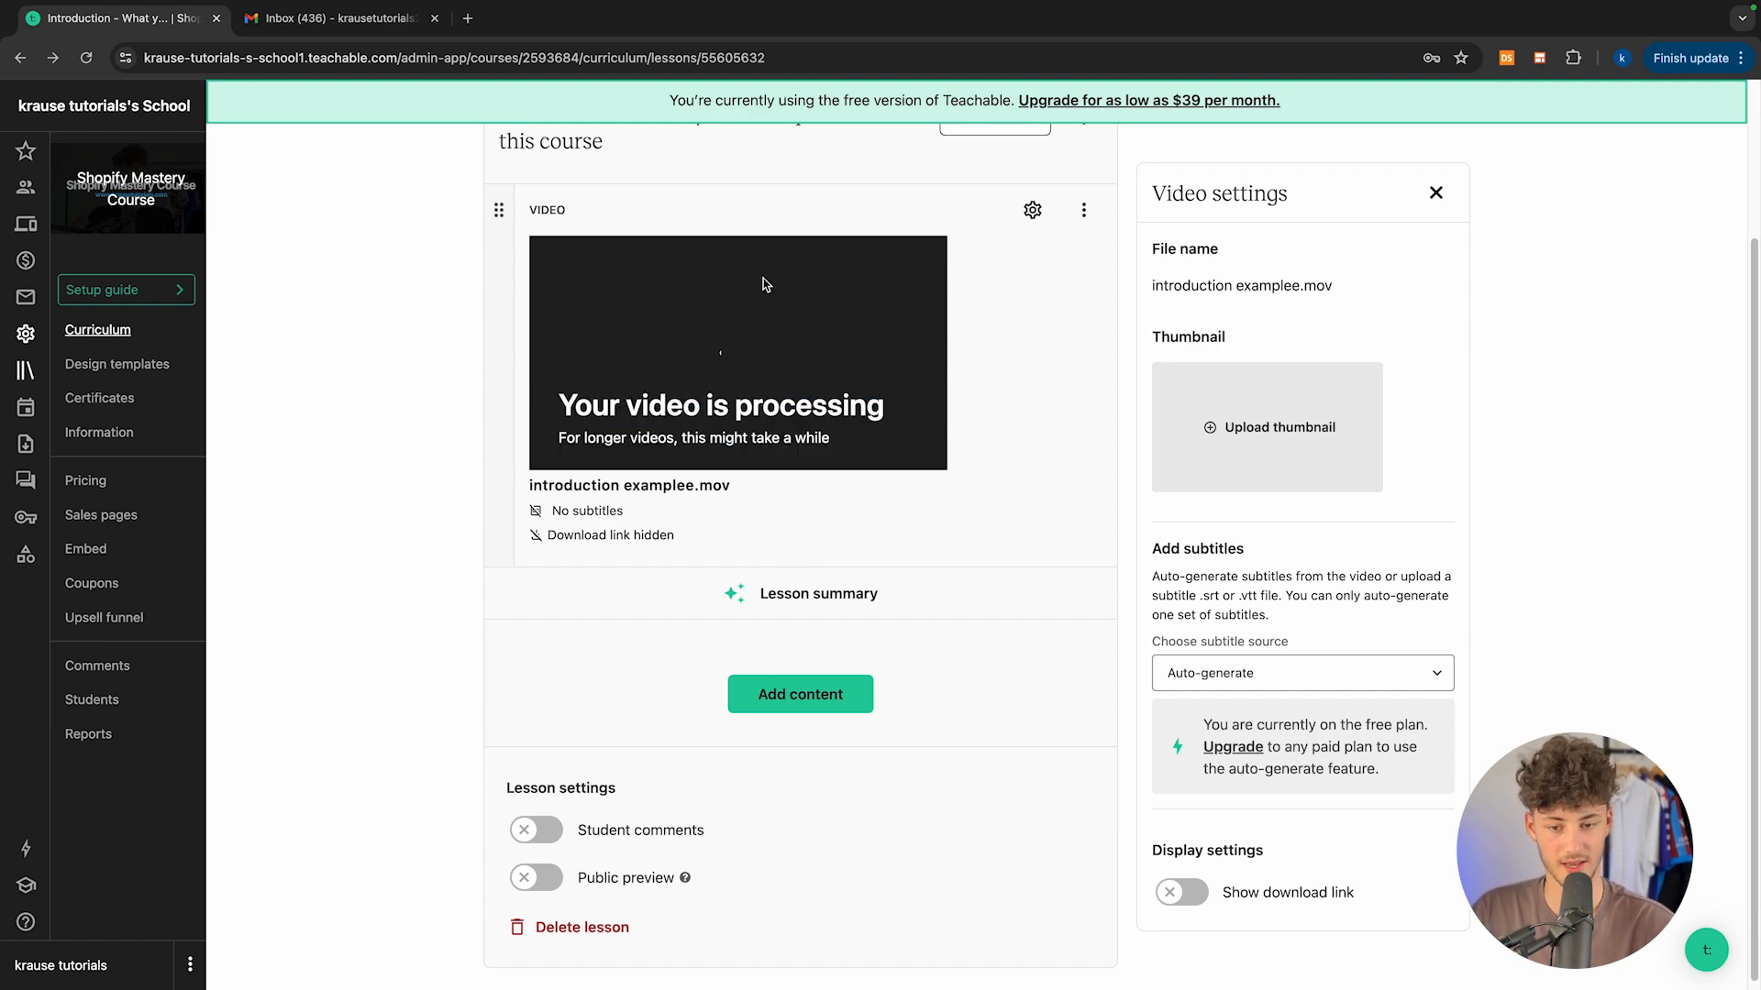
pyautogui.scroll(2, 924, 755)
pyautogui.scroll(-2, 981, 869)
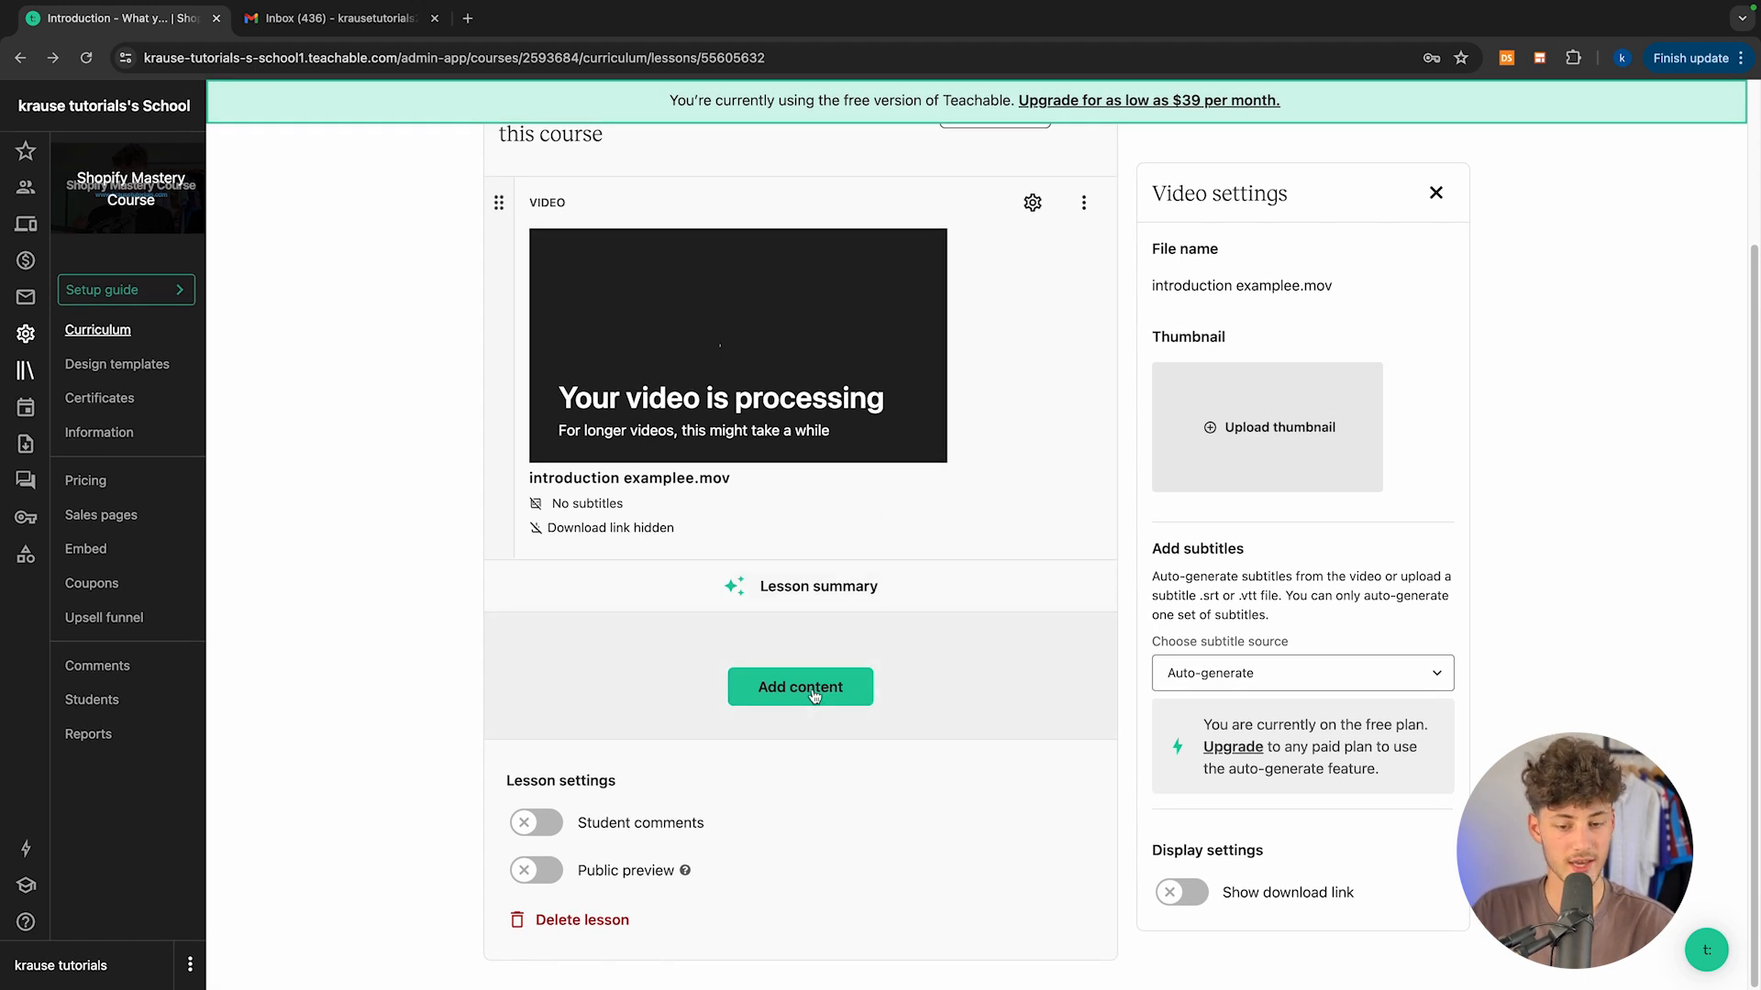
# Step: Open a new Quiz block from the content types, inspect its question and answer fields, and leave without saving
pyautogui.click(851, 697)
pyautogui.scroll(-3, 1272, 701)
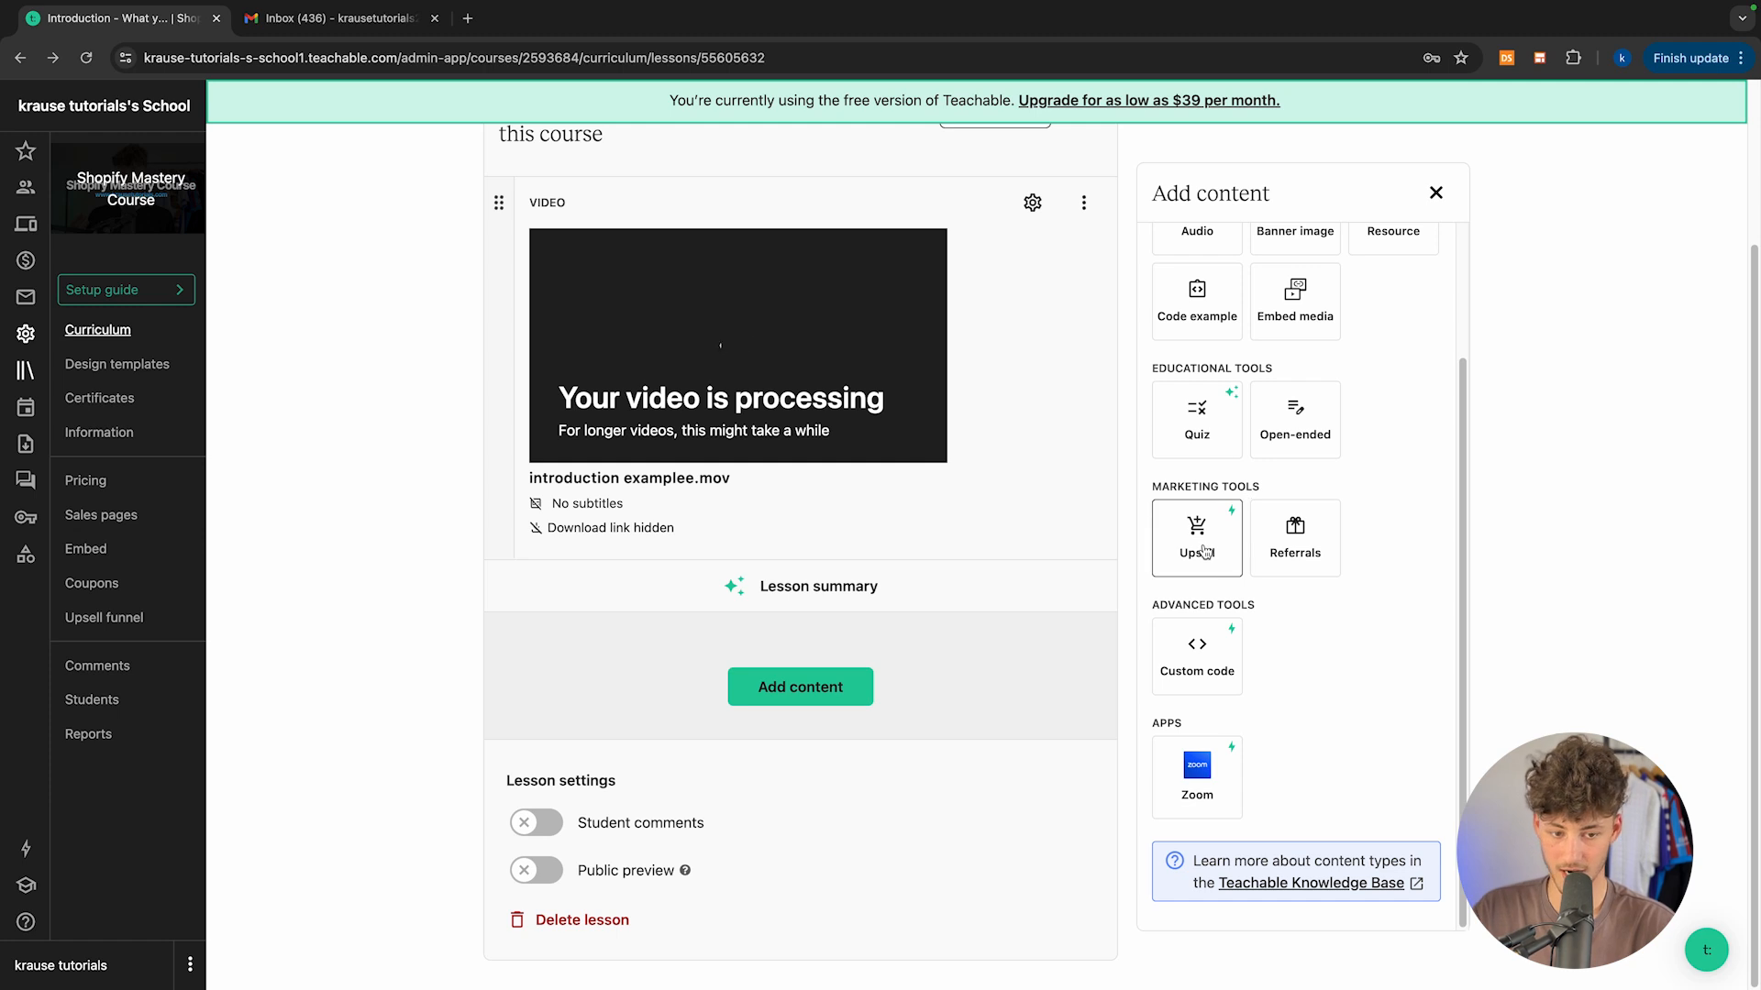
pyautogui.click(1201, 423)
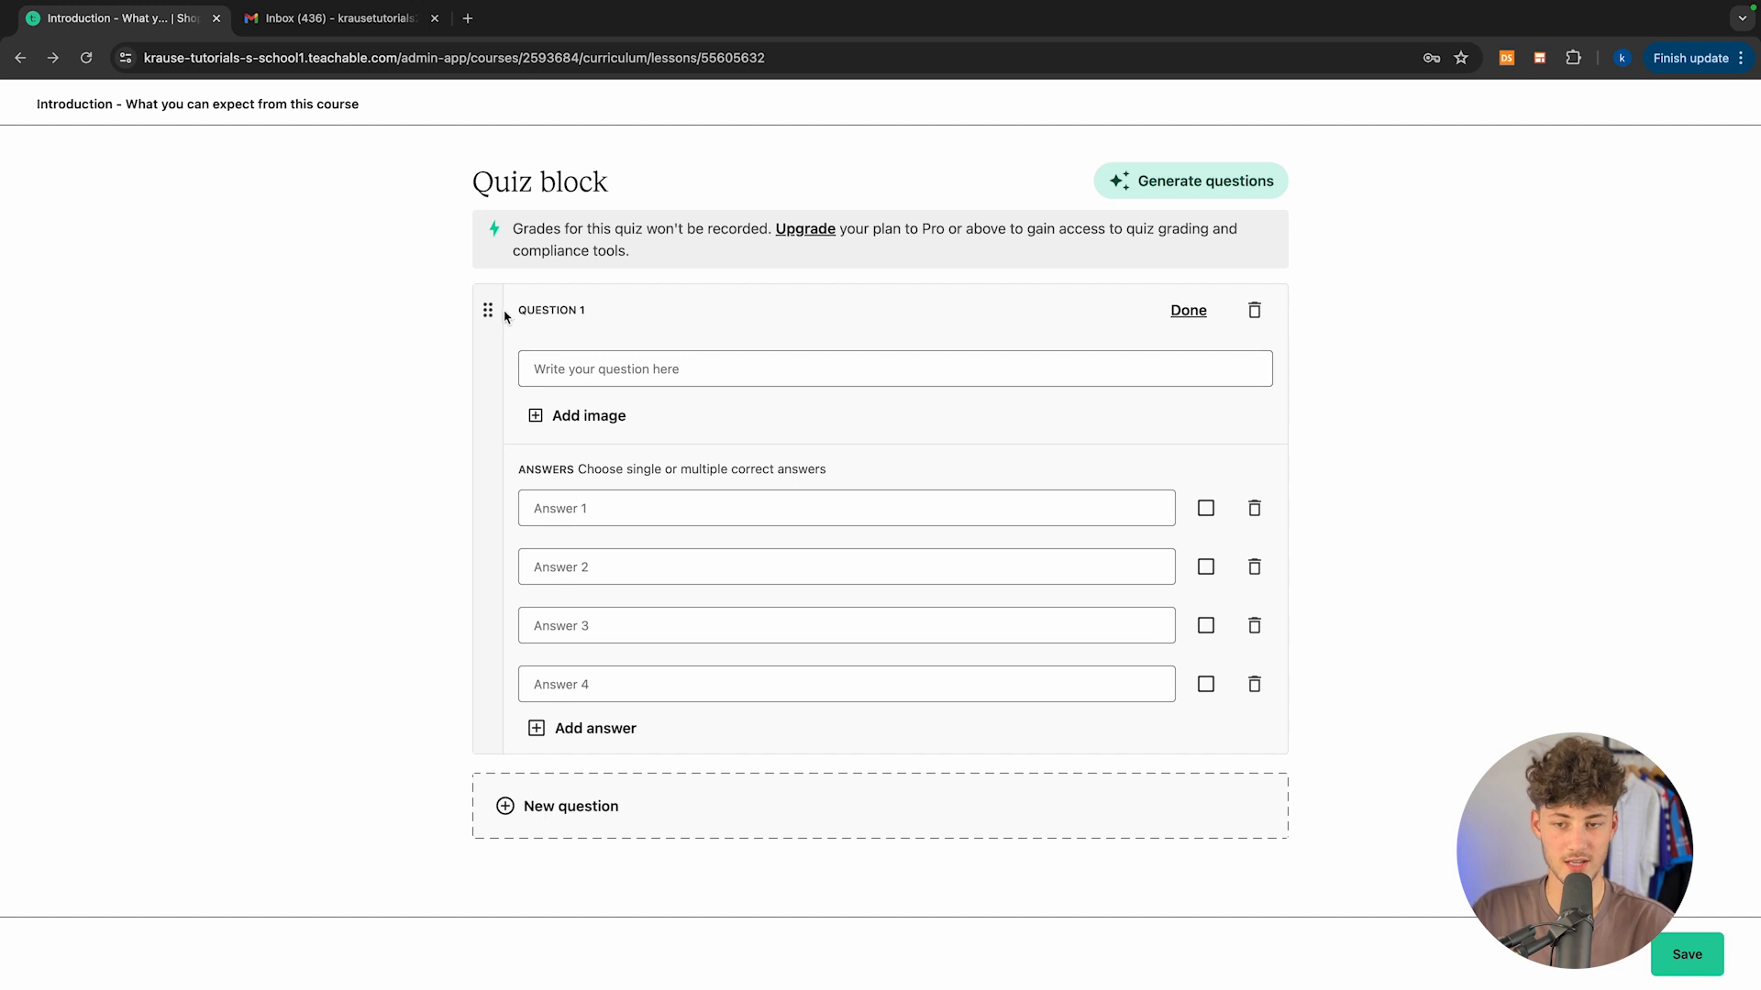
pyautogui.moveTo(506, 313); pyautogui.dragTo(620, 316)
pyautogui.click(620, 317)
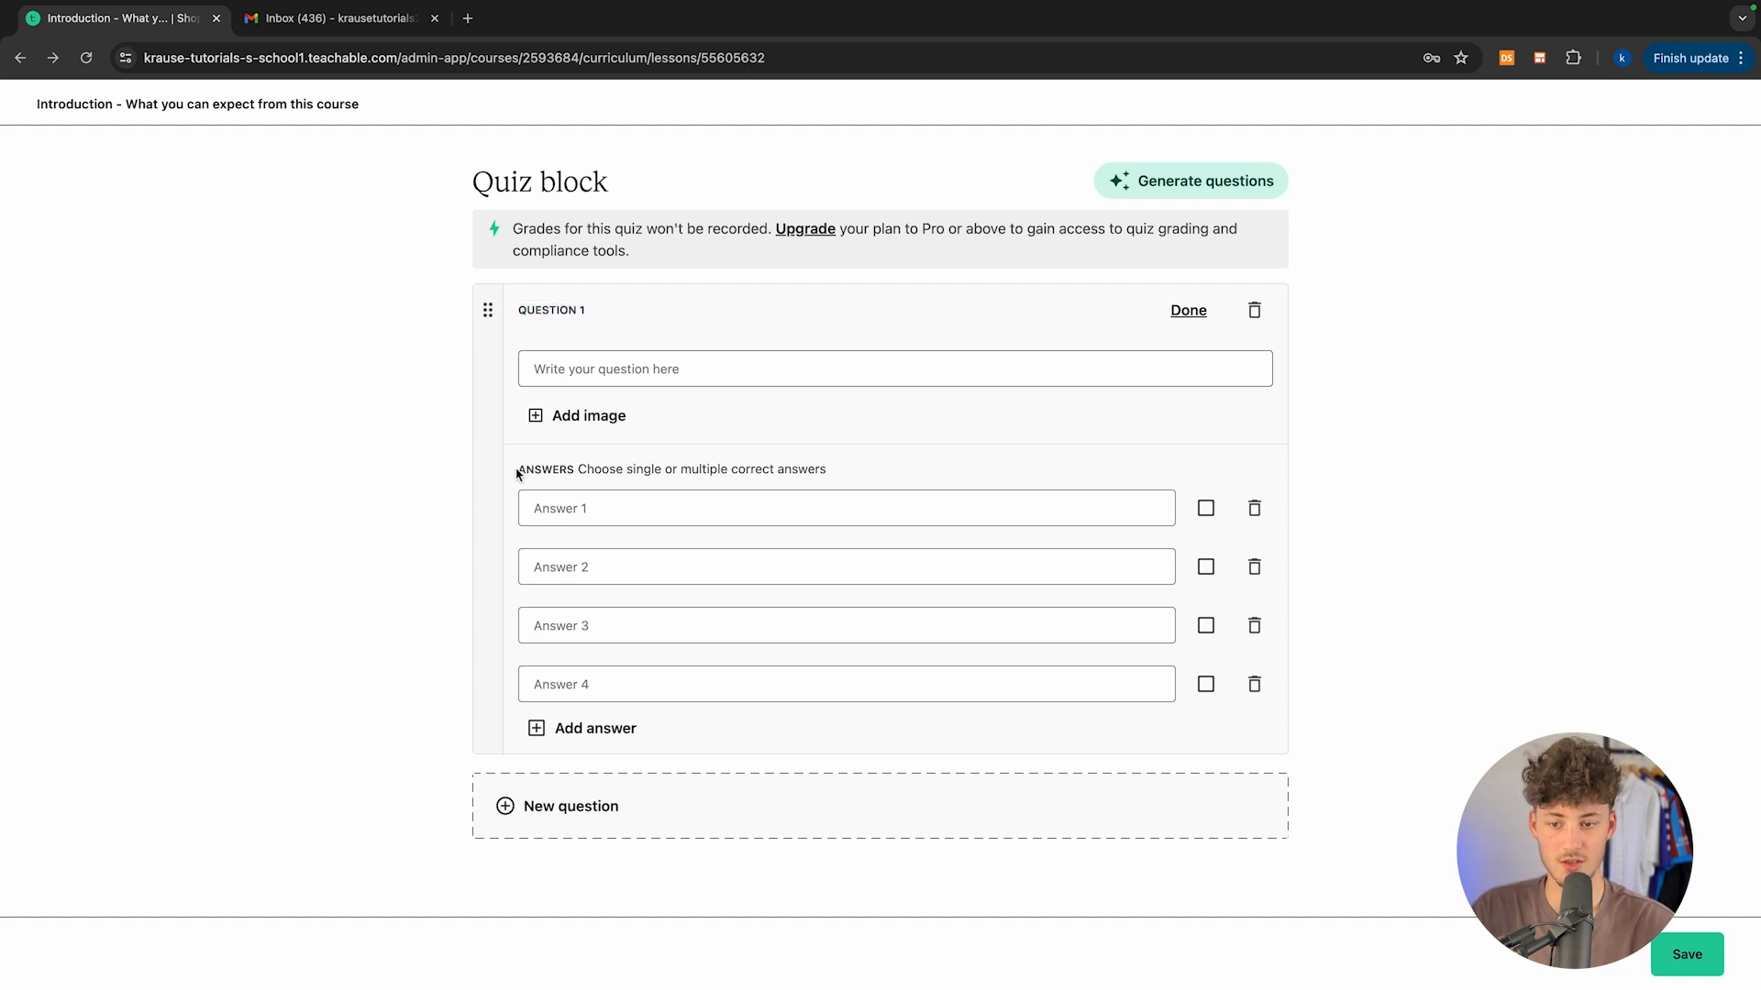
pyautogui.moveTo(516, 472); pyautogui.dragTo(729, 469)
pyautogui.click(729, 469)
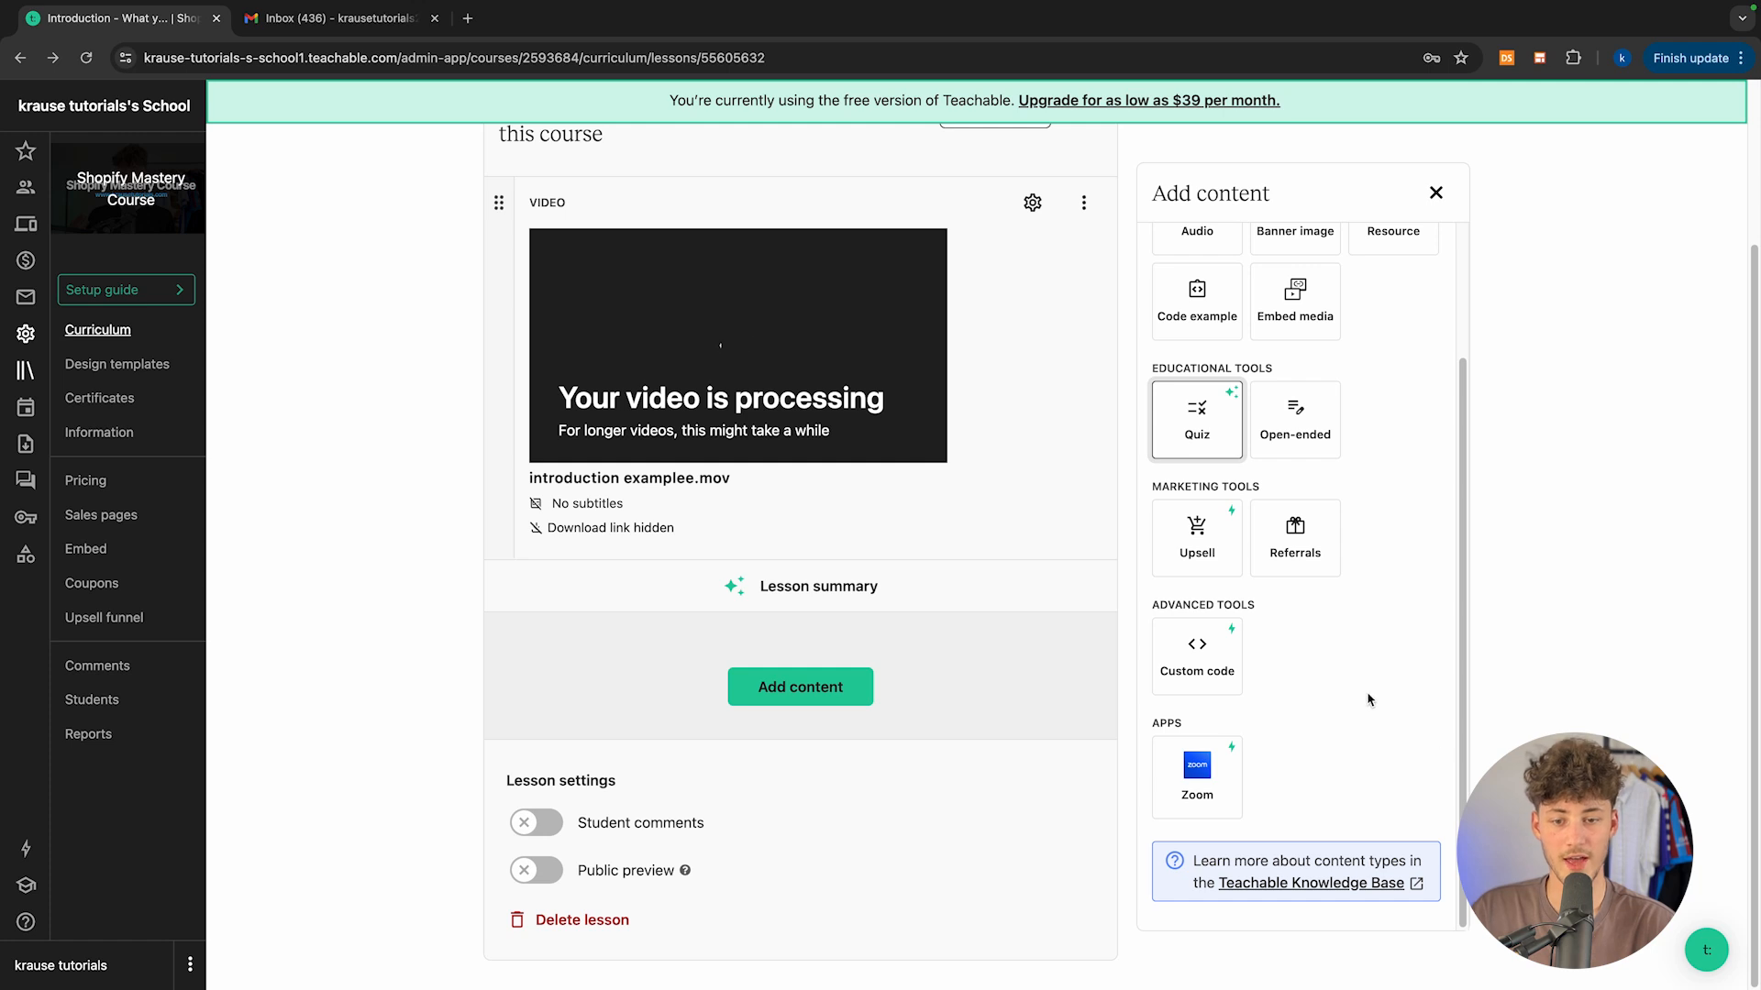
pyautogui.click(1436, 192)
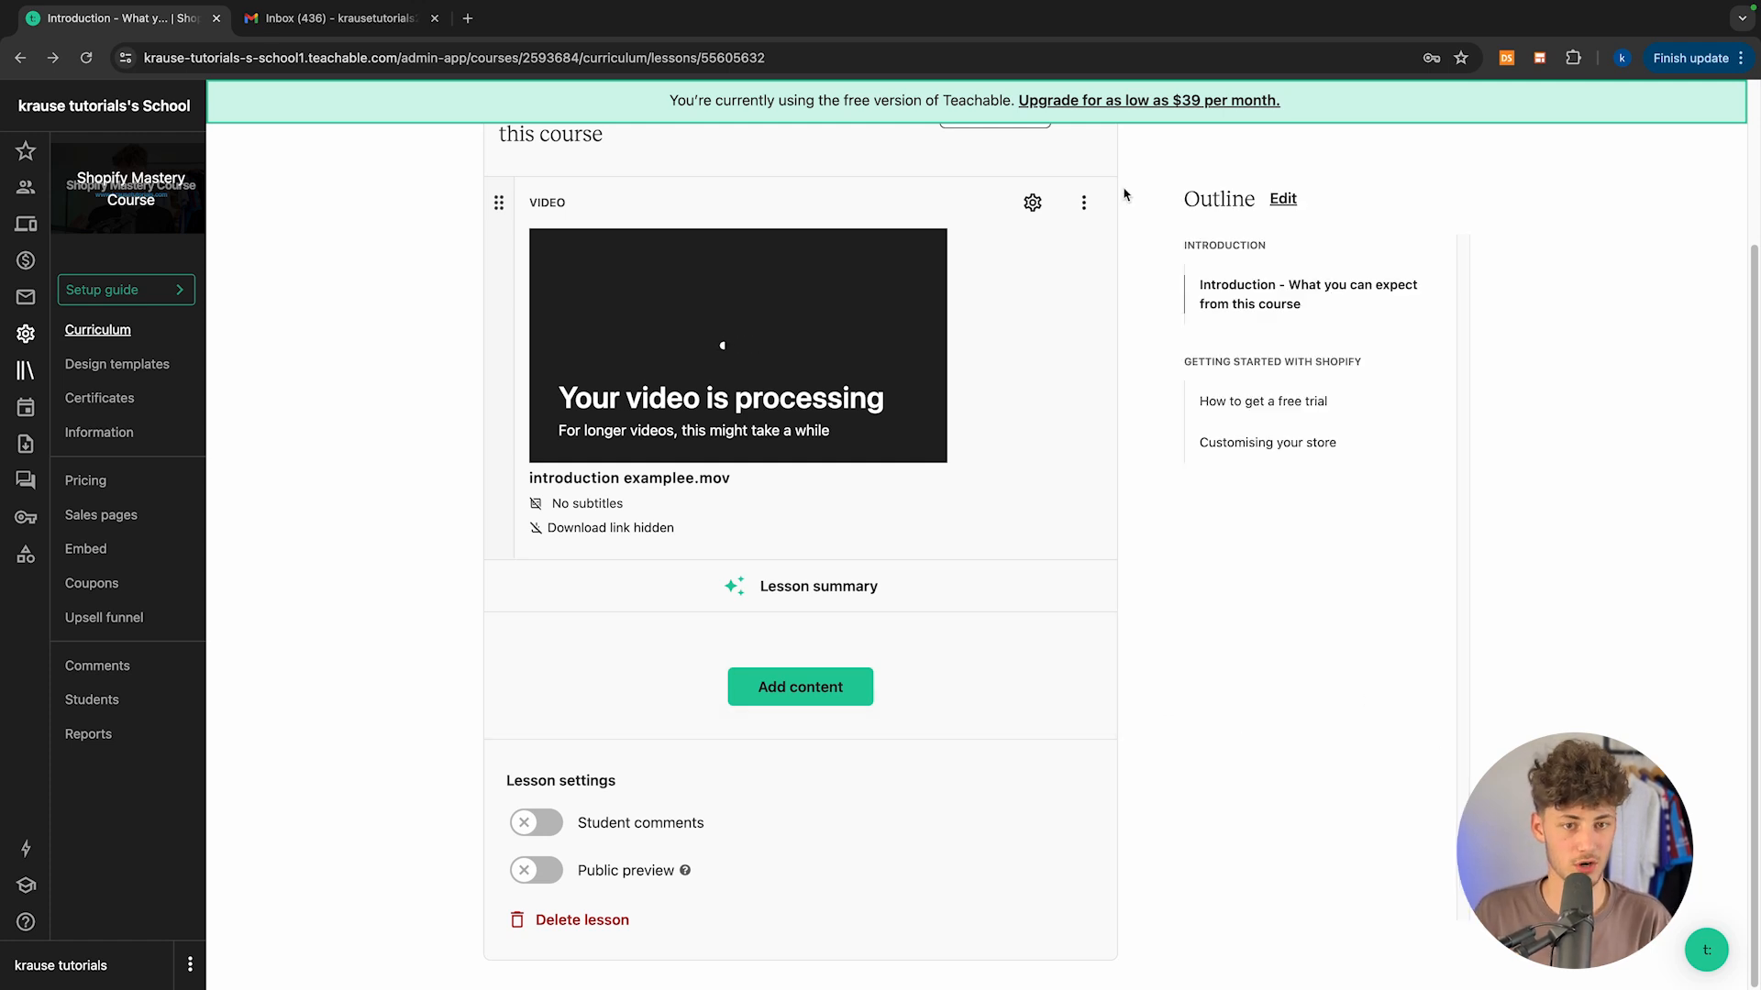
# Step: Open the video's settings and switch Show download link on and back off
pyautogui.click(1033, 206)
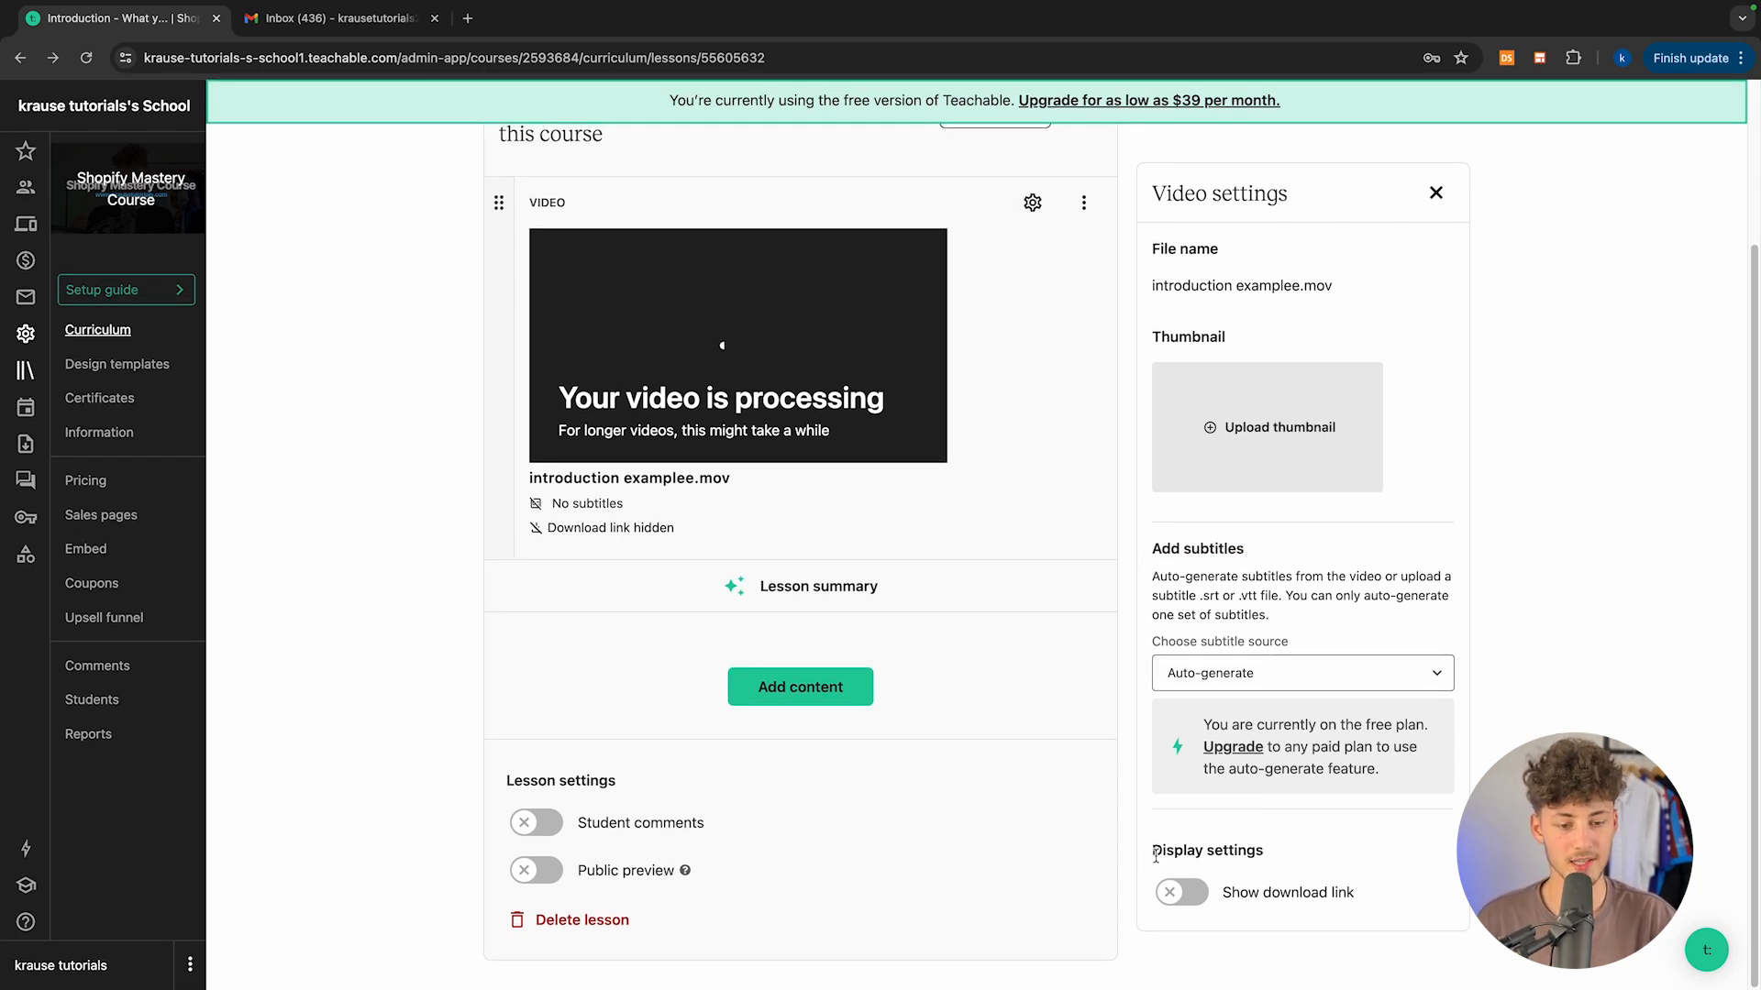
pyautogui.moveTo(1156, 855); pyautogui.dragTo(1280, 855)
pyautogui.click(1280, 856)
pyautogui.click(1192, 894)
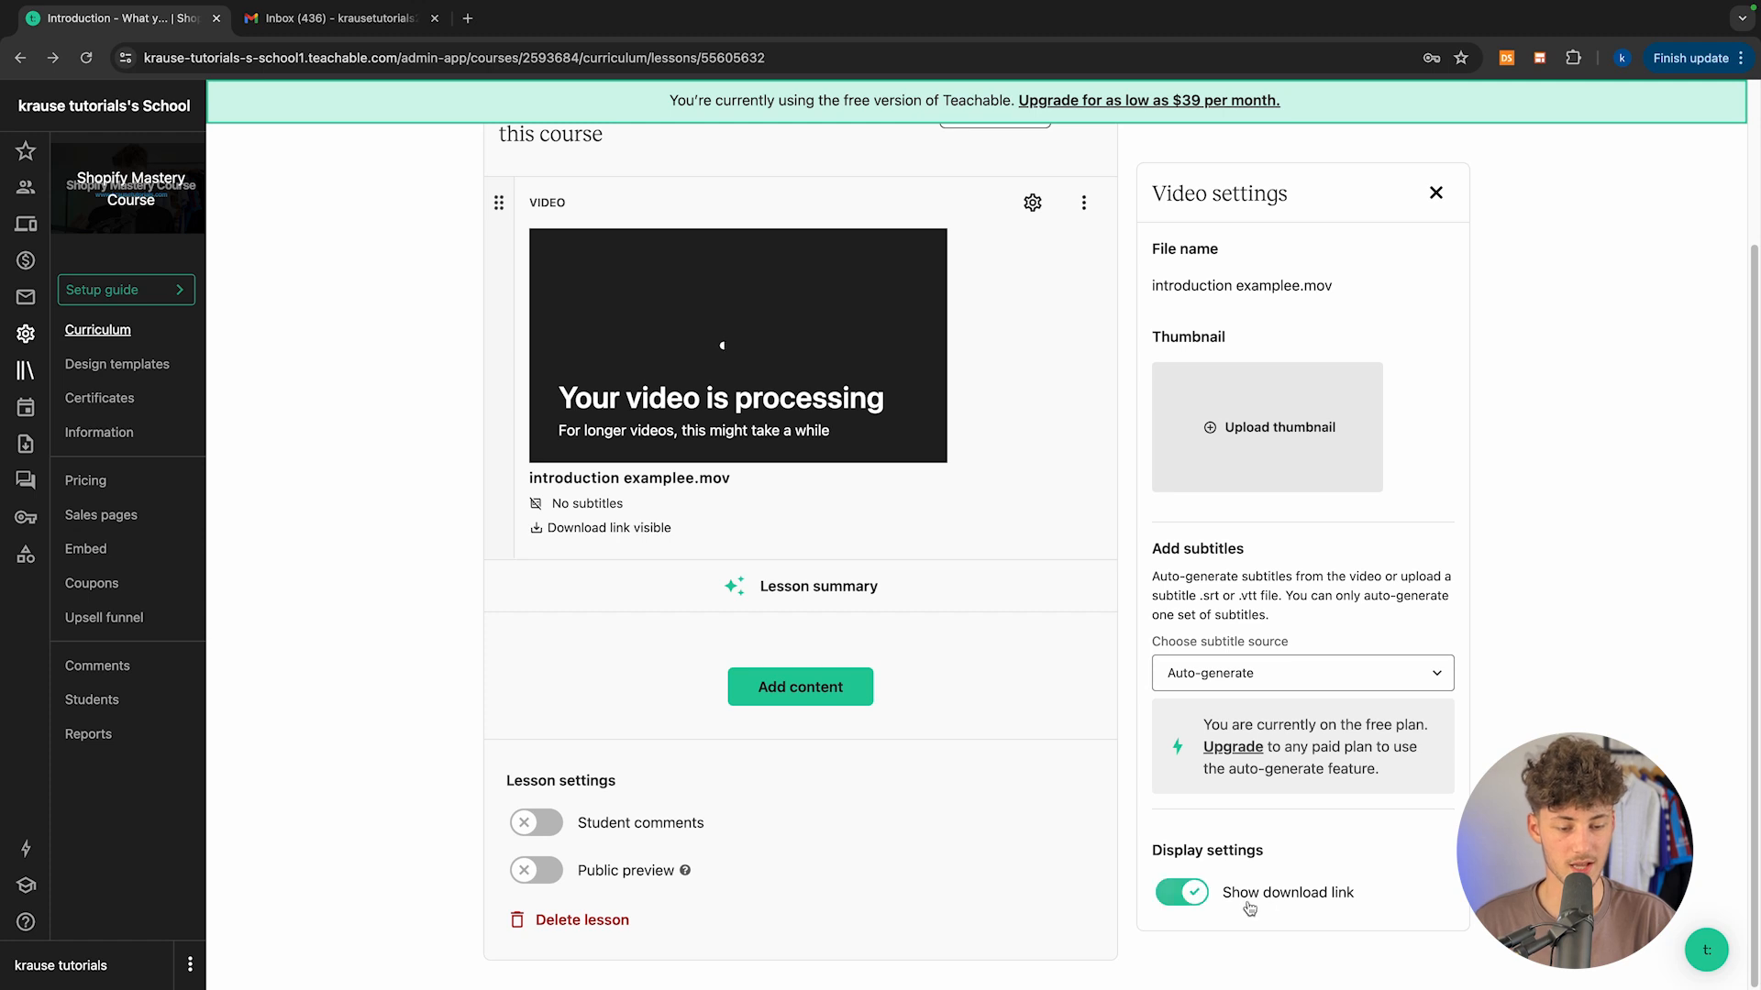
pyautogui.click(1183, 891)
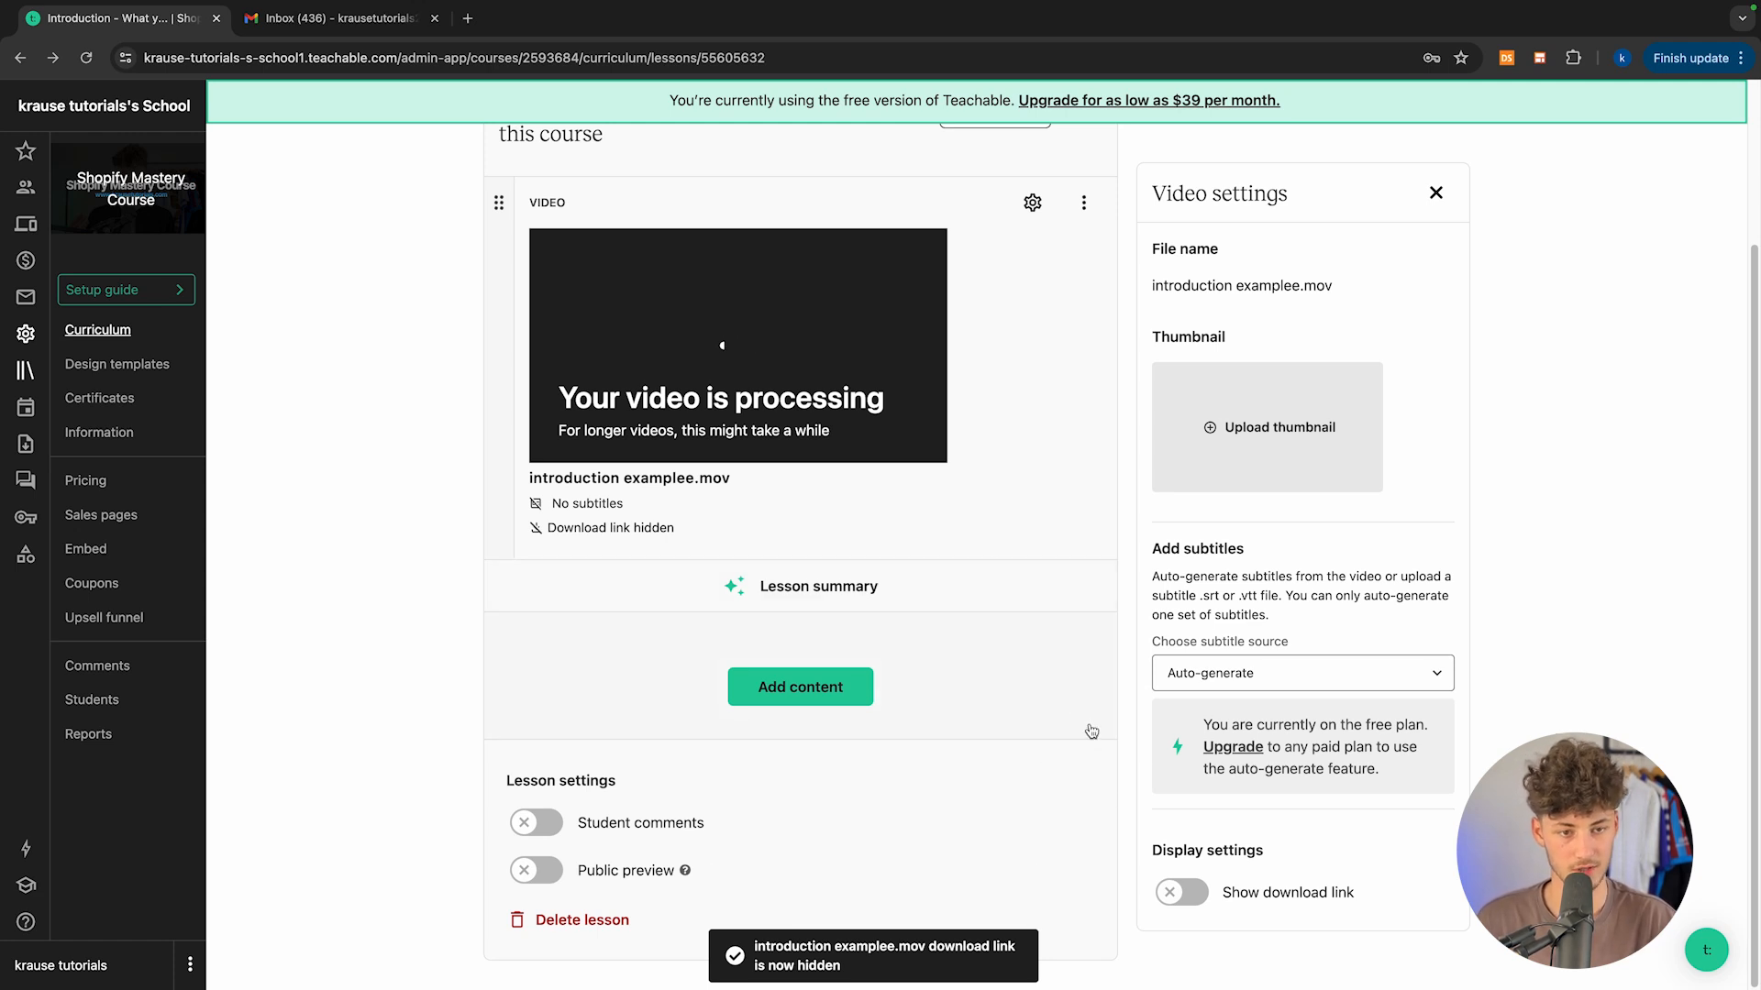
# Step: Try the lesson's Student comments setting by enabling it and switching it back off
pyautogui.moveTo(576, 823); pyautogui.dragTo(721, 825)
pyautogui.click(575, 823)
pyautogui.click(575, 822)
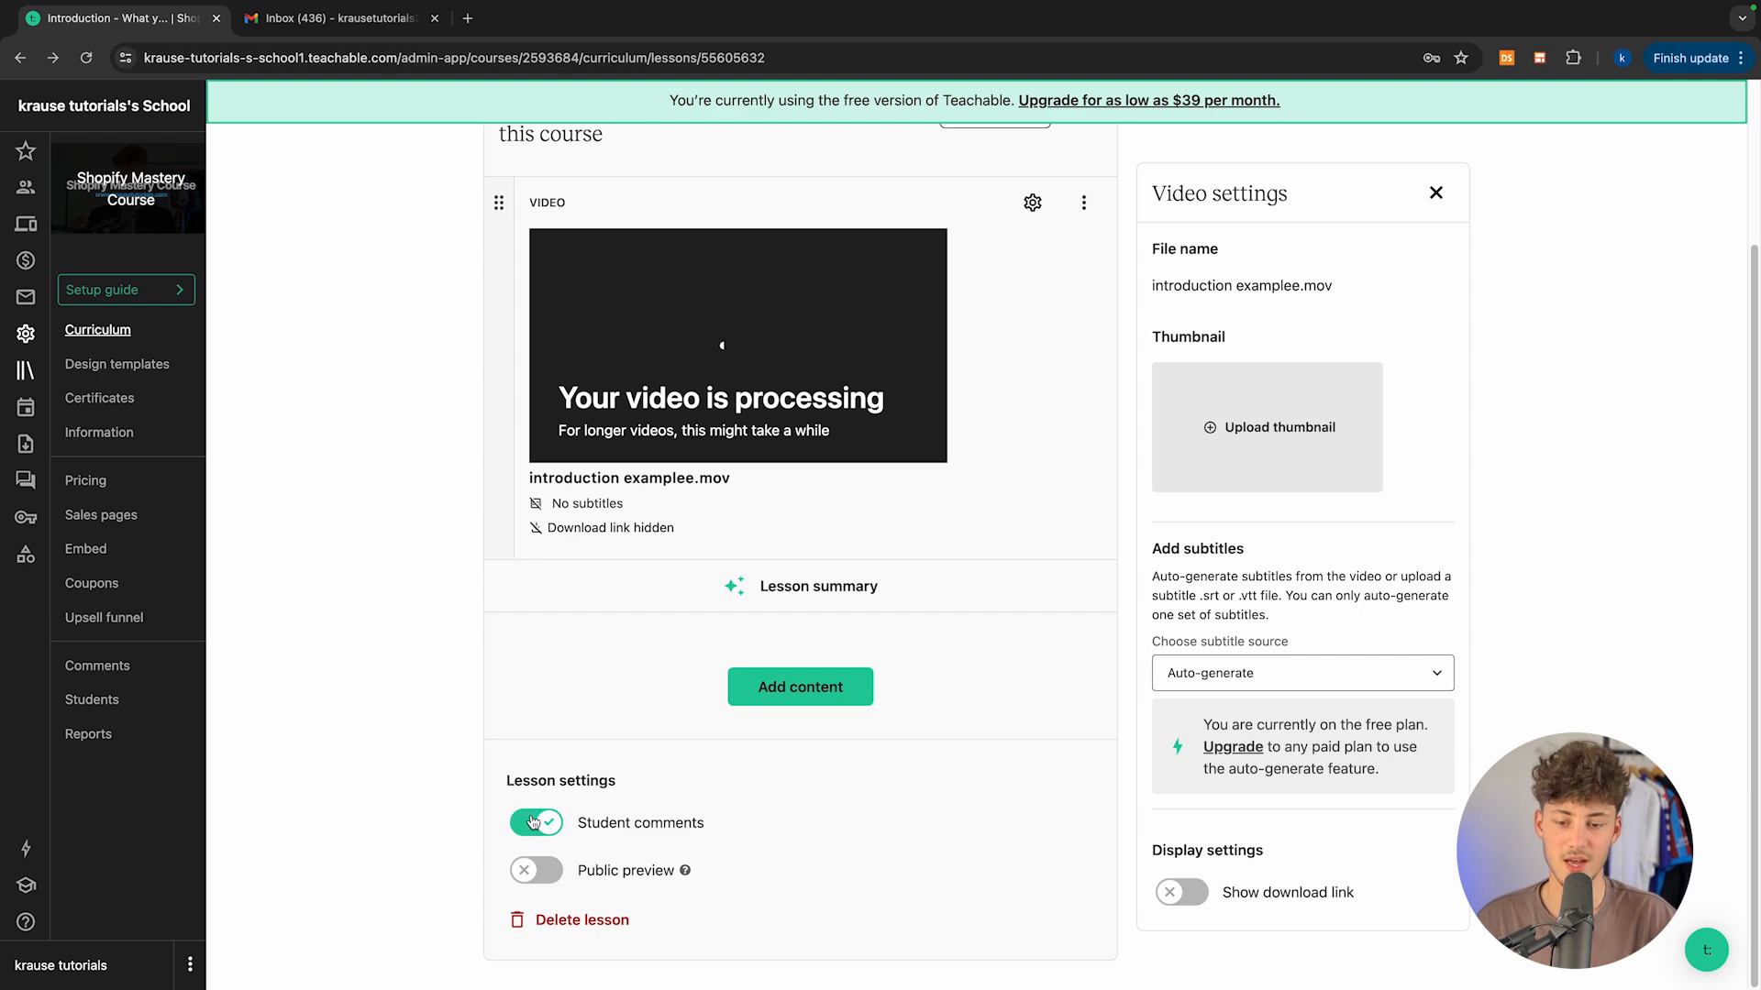
pyautogui.click(807, 690)
pyautogui.click(537, 823)
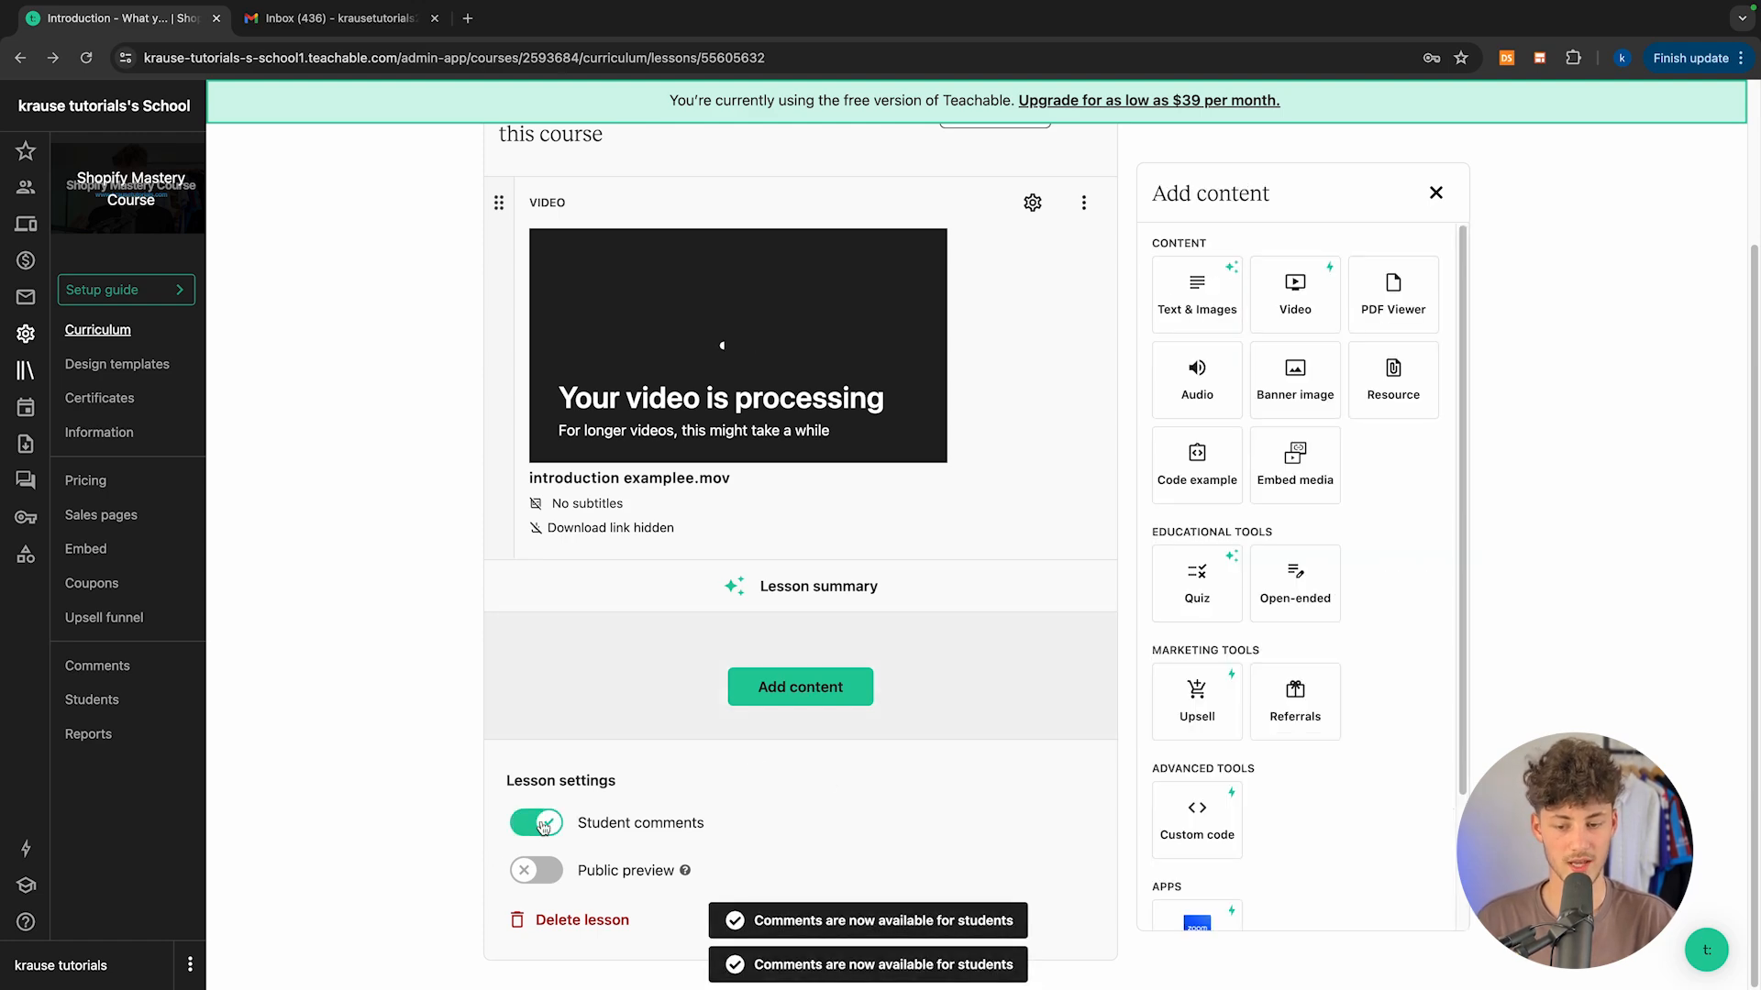
# Step: Preview the introduction lesson as it appears in the course player and close the preview
pyautogui.scroll(3, 636, 323)
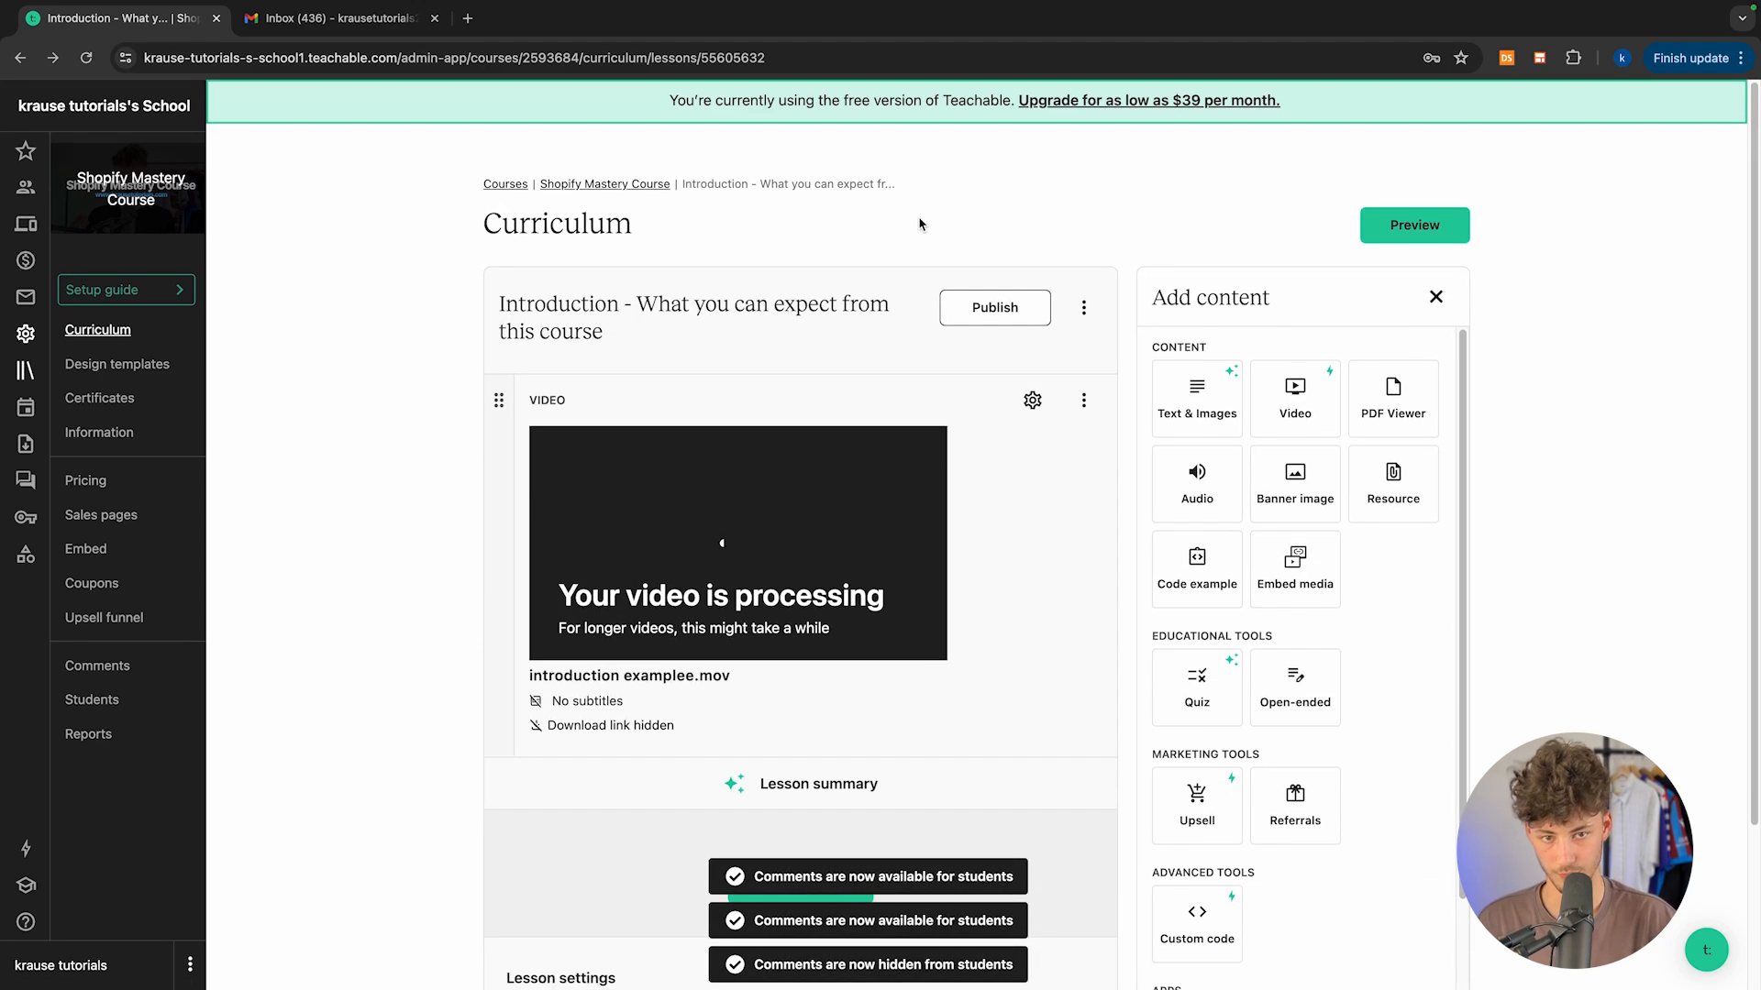
pyautogui.click(1380, 237)
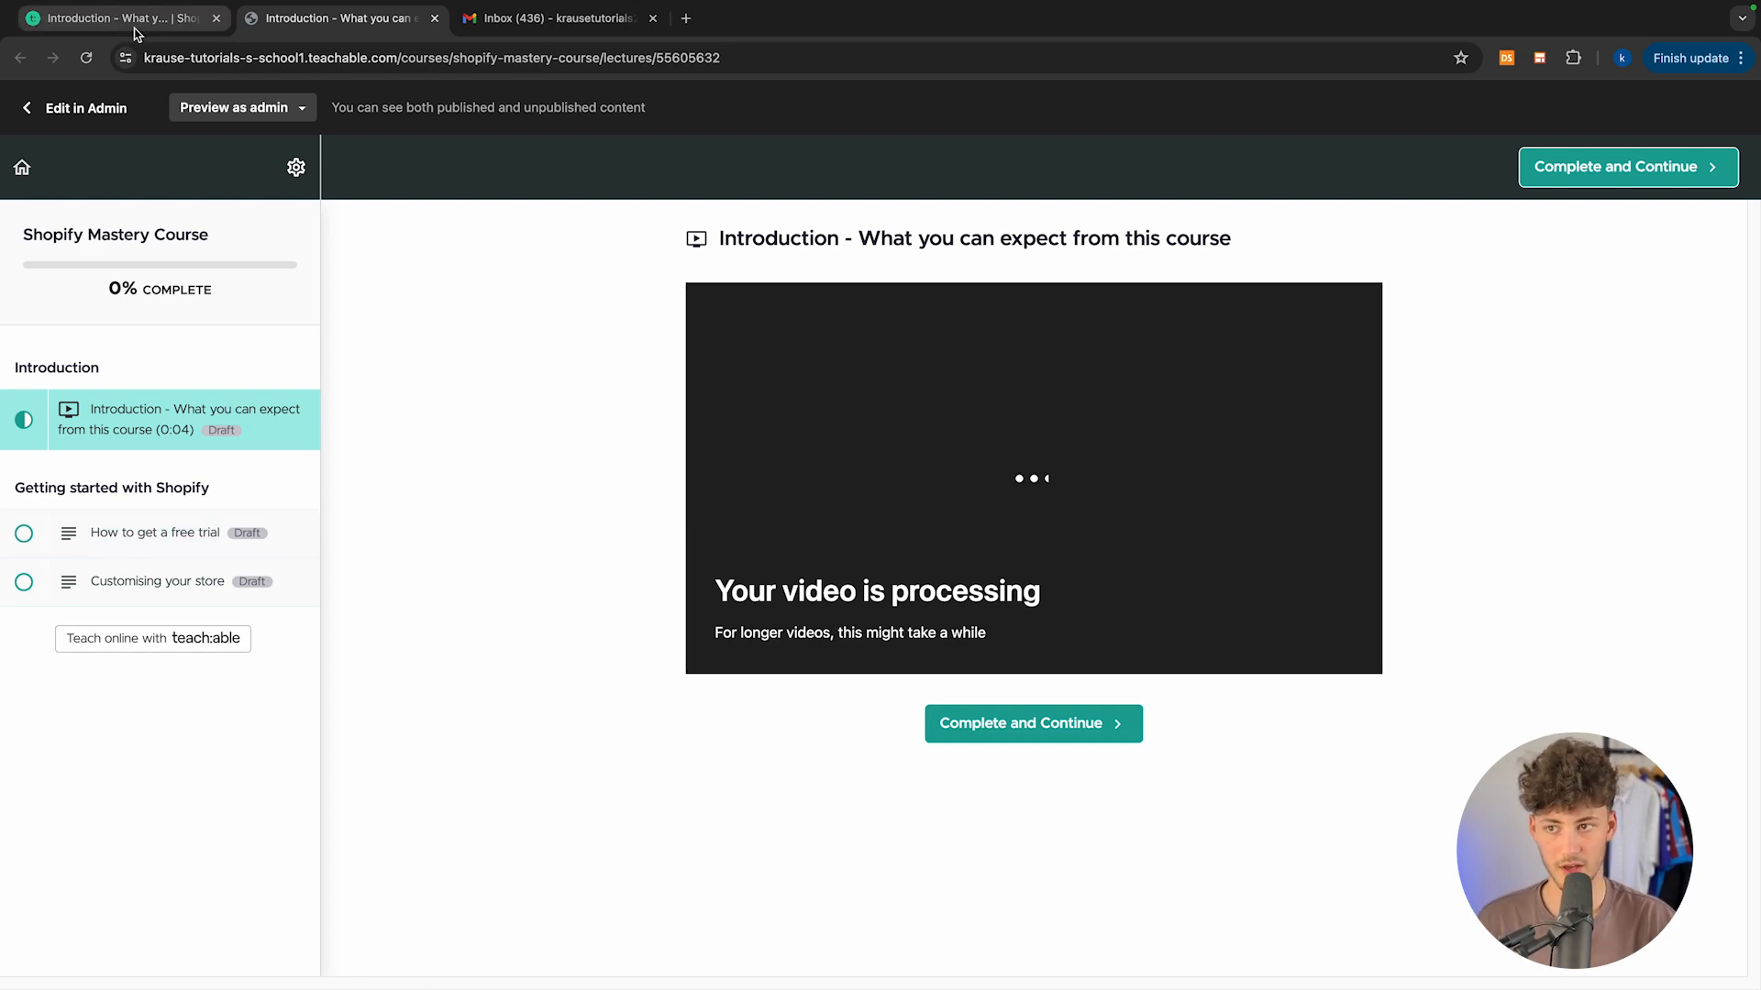
pyautogui.hotkey('ctrl', 'w')
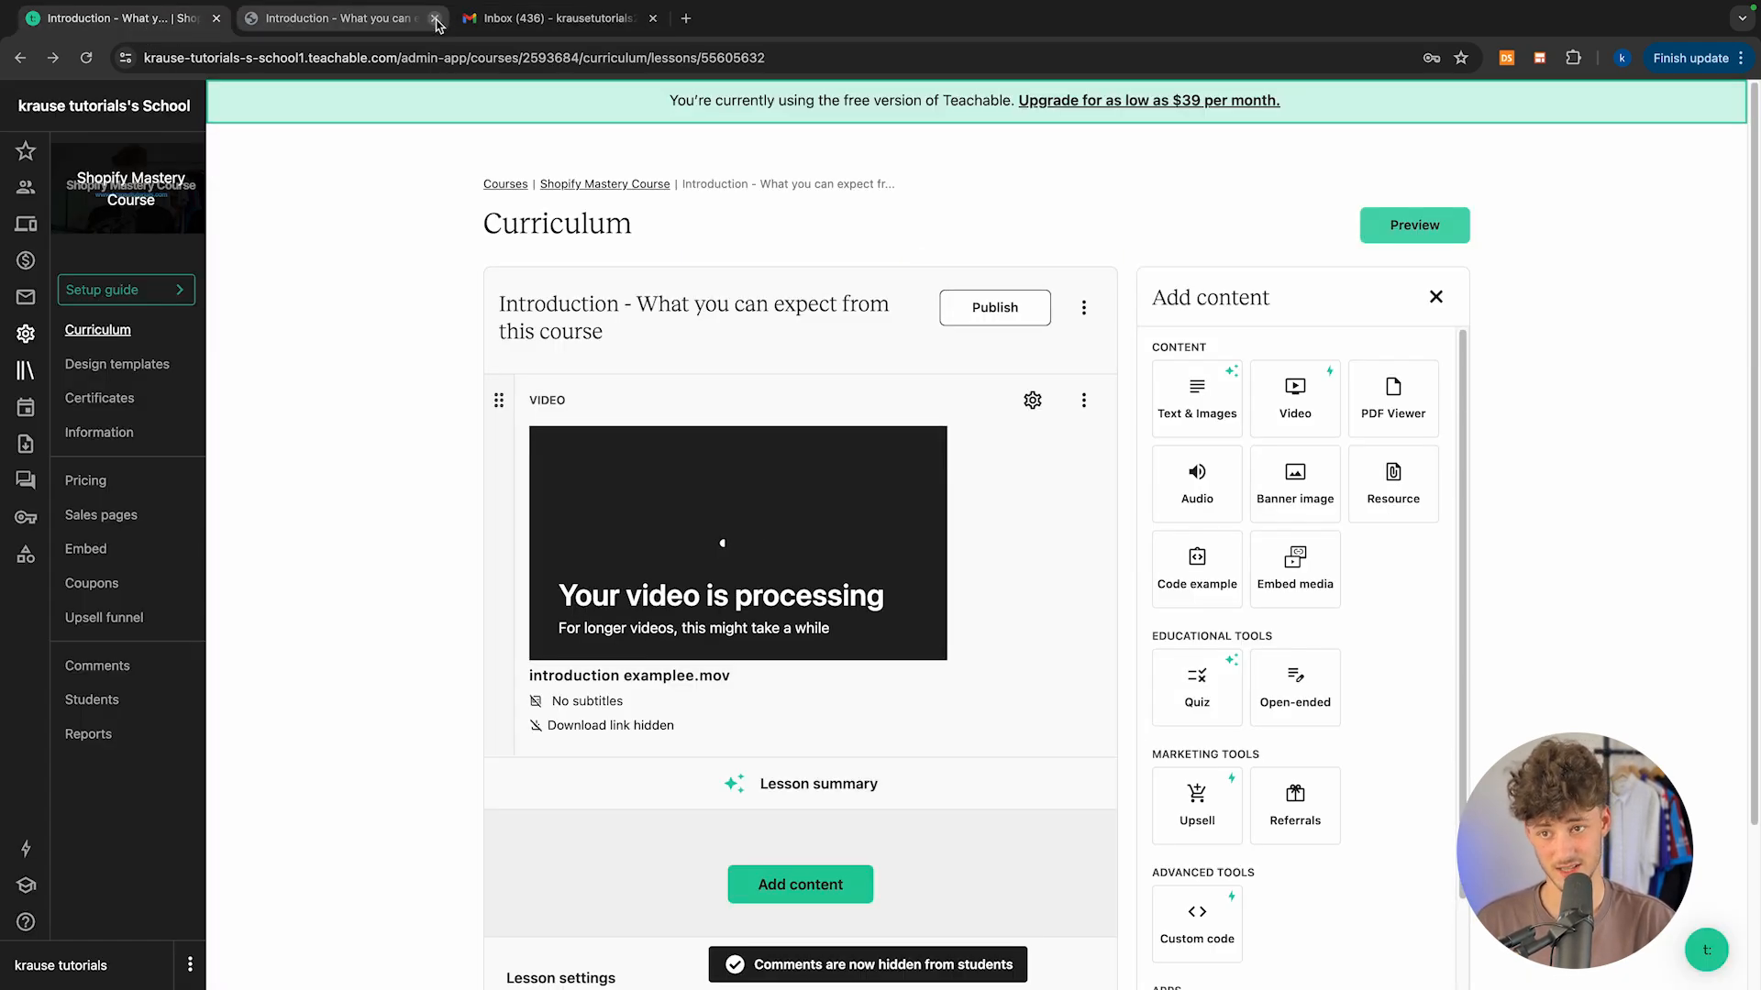
# Step: Go back to the course curriculum and check the video content listed under each lesson
pyautogui.click(96, 326)
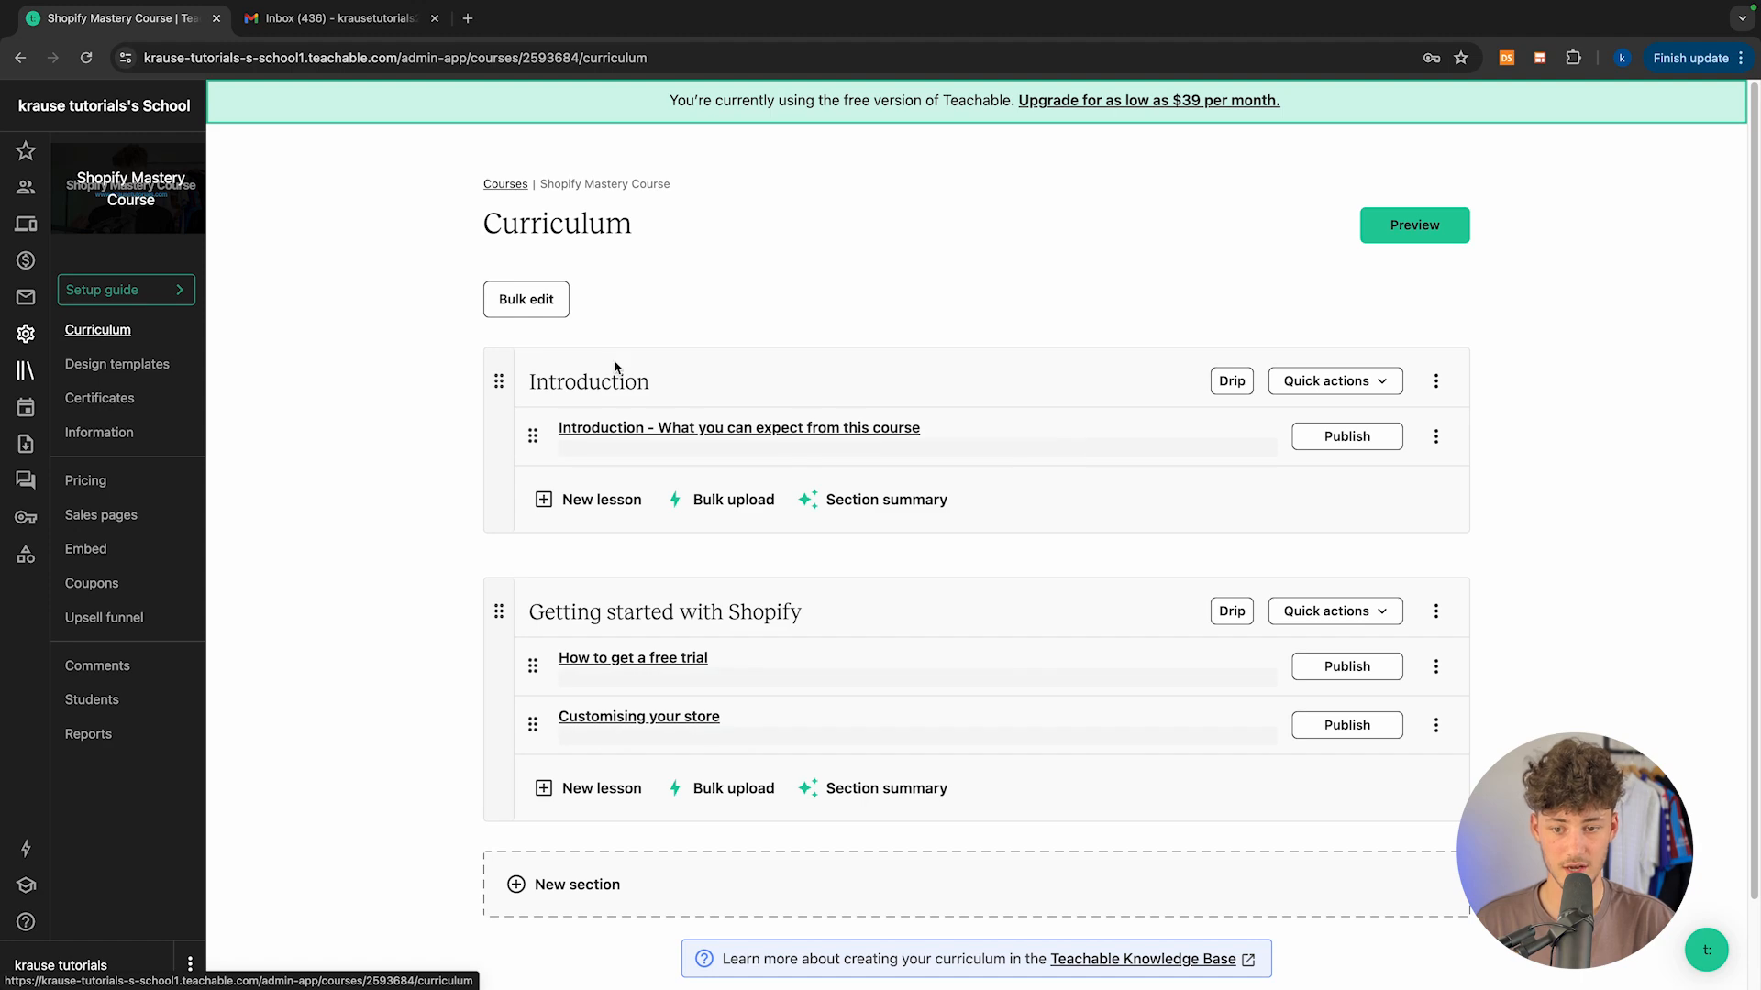
pyautogui.scroll(-1, 614, 367)
pyautogui.scroll(1, 616, 368)
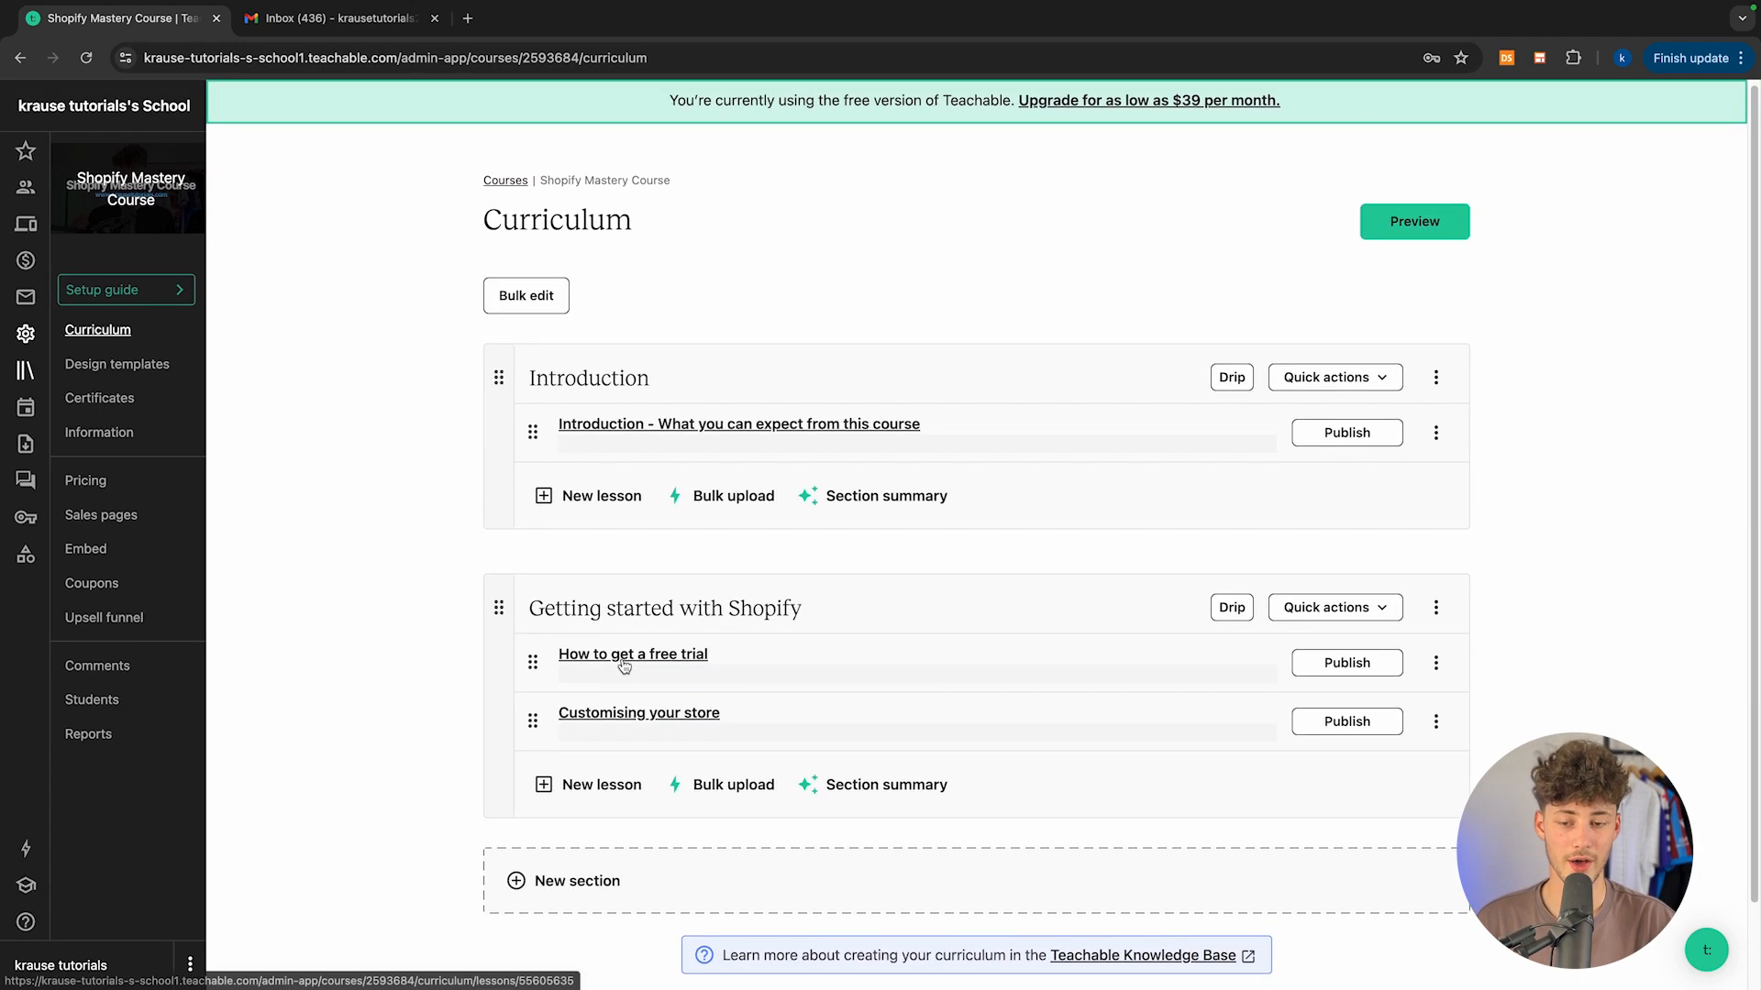
pyautogui.scroll(-1, 627, 663)
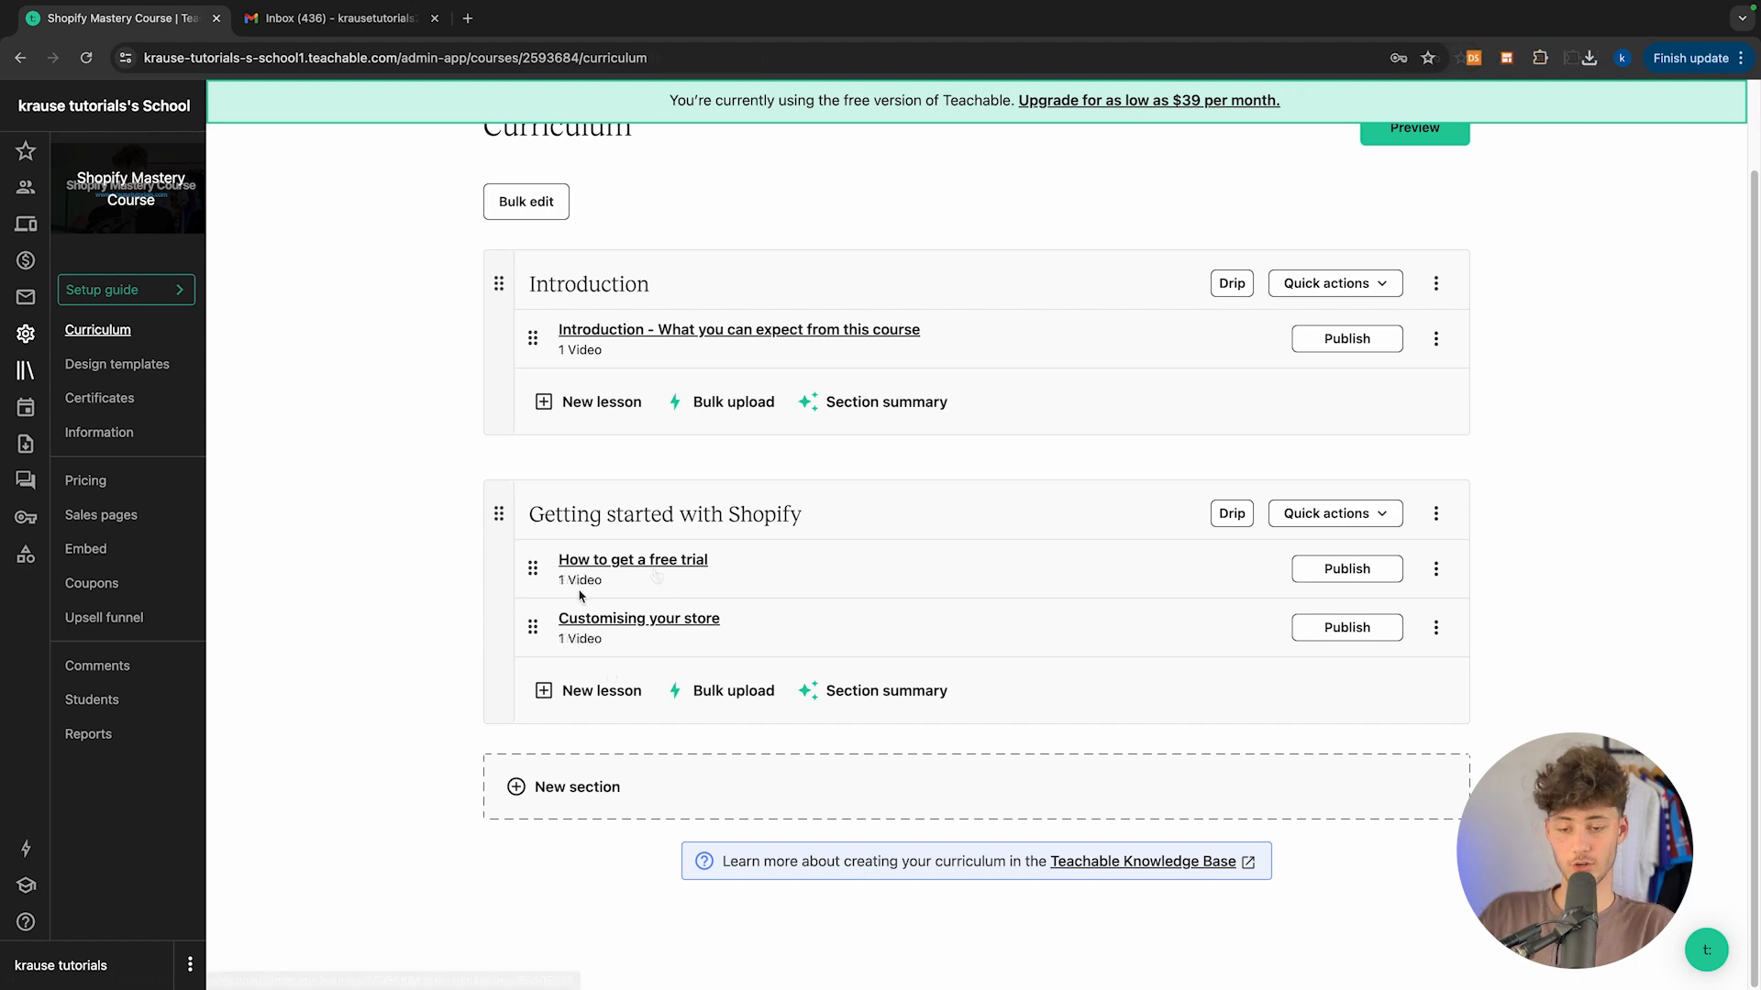
pyautogui.moveTo(558, 580); pyautogui.dragTo(599, 581)
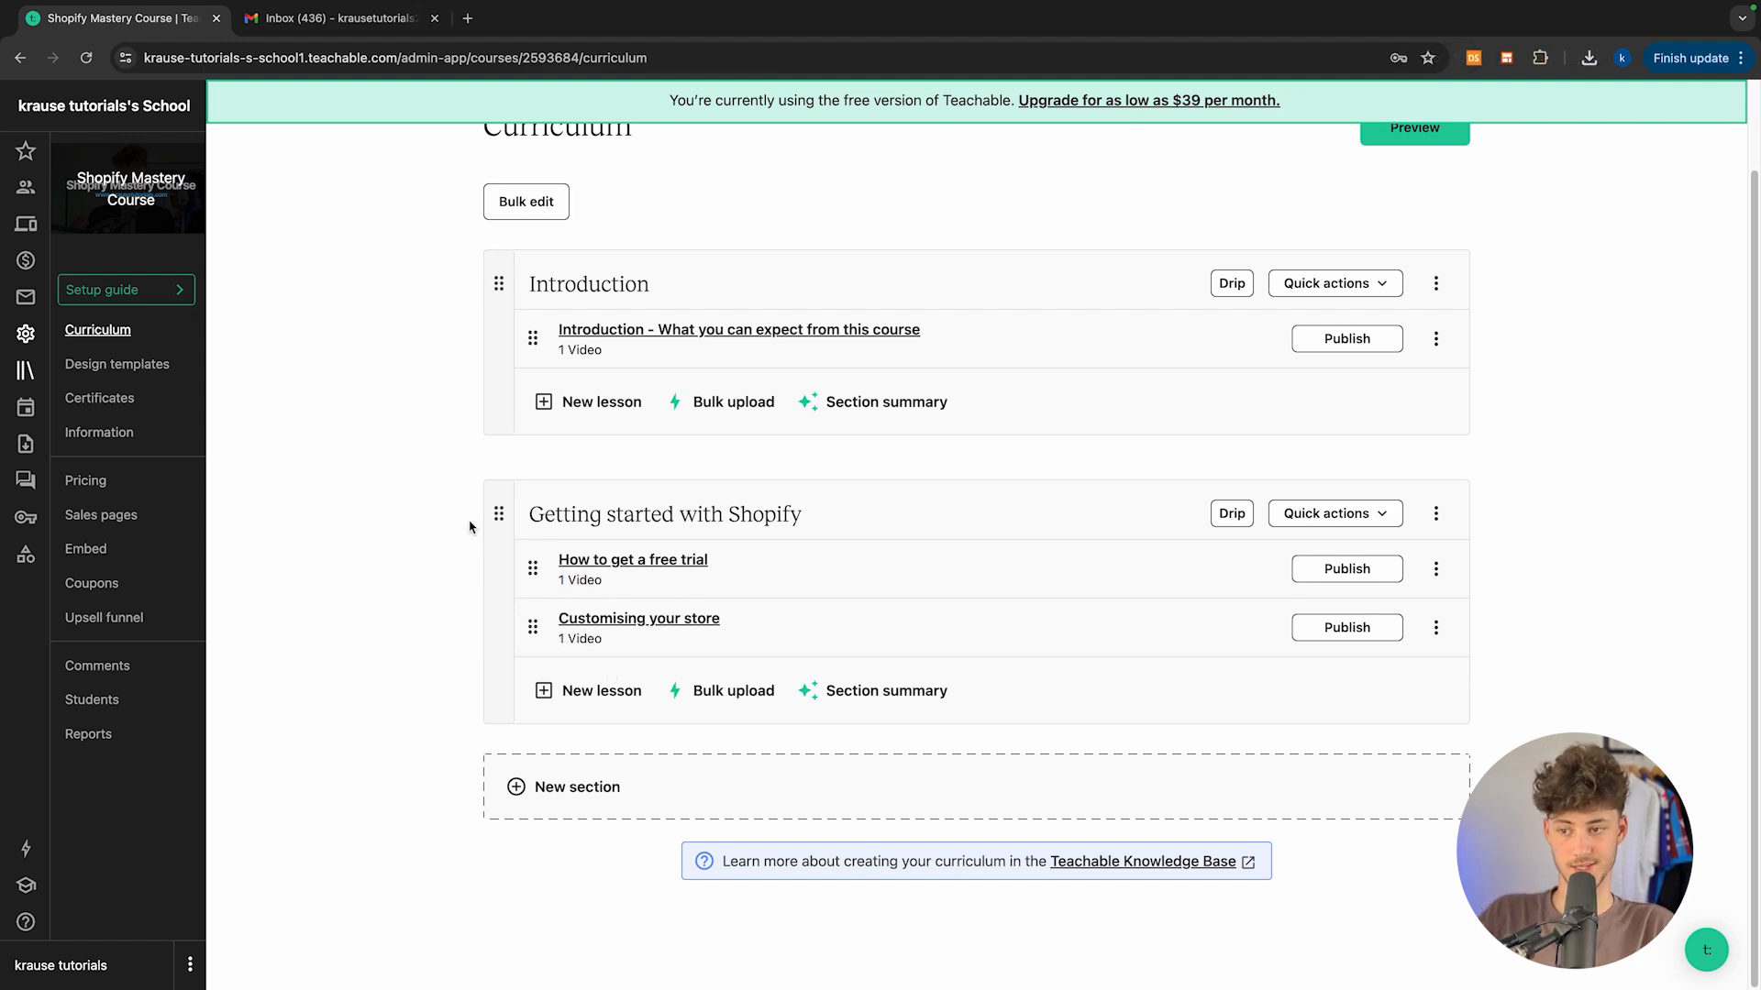
# Step: Open the course's design templates, preview the Colossal template with the course content and close the preview
pyautogui.click(114, 368)
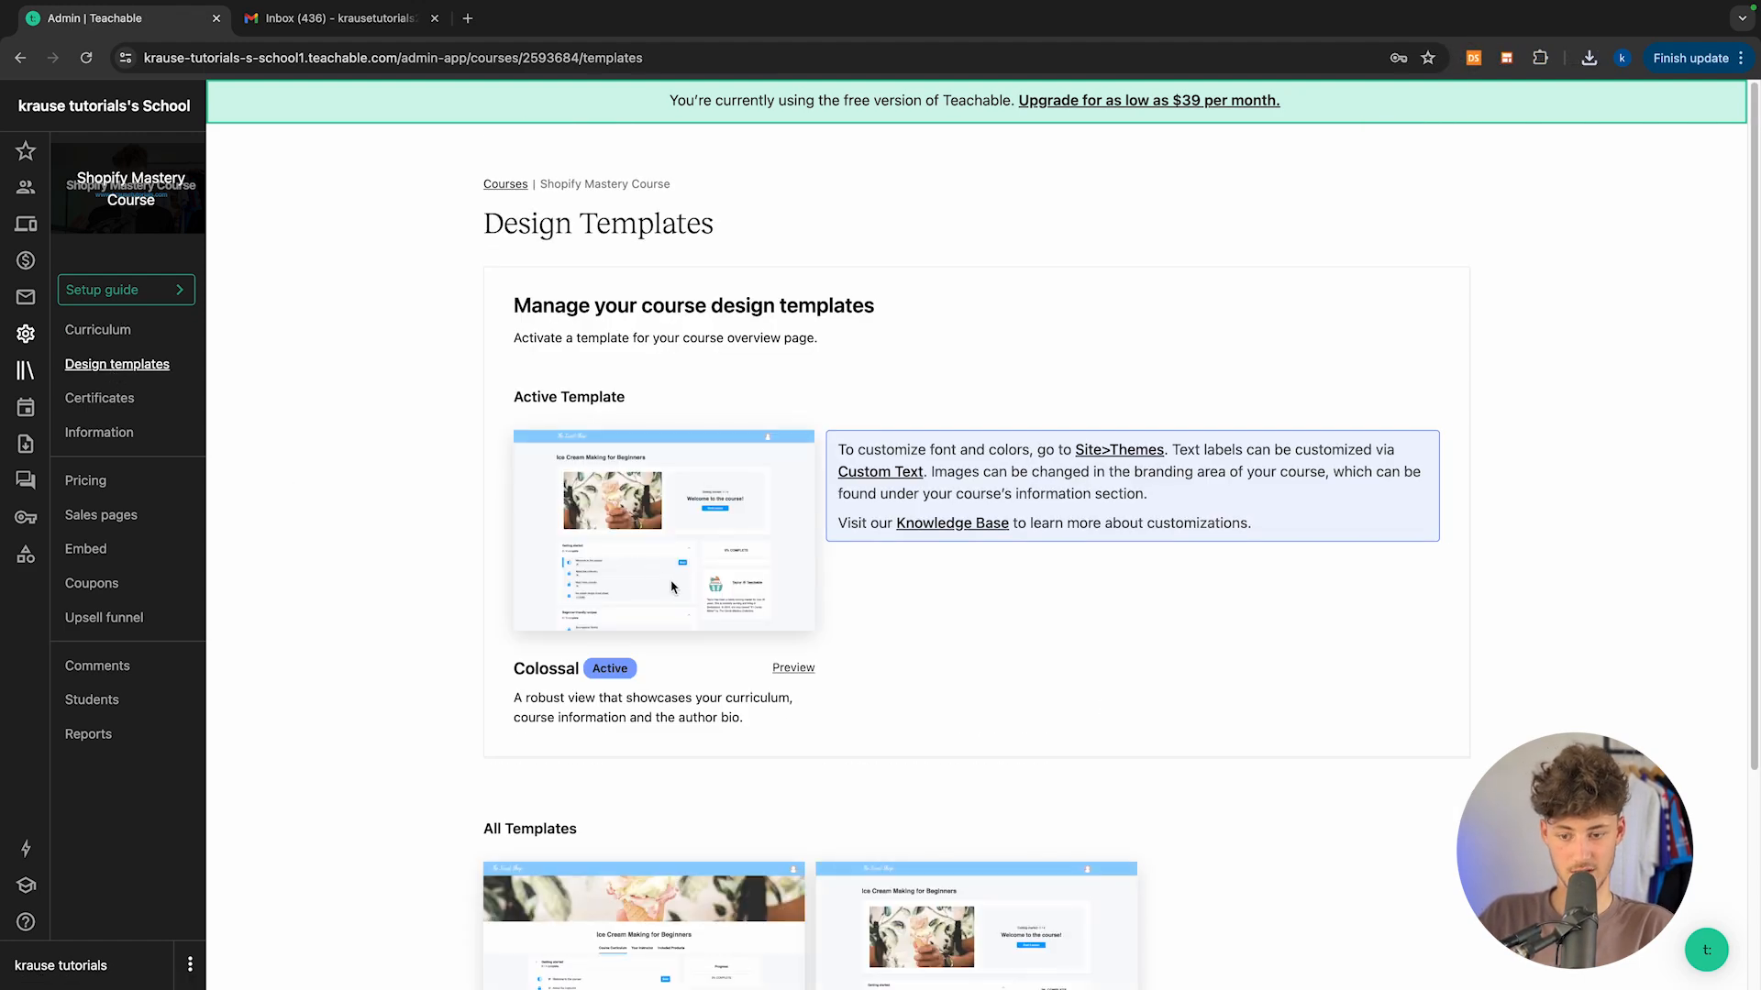
pyautogui.scroll(-3, 672, 588)
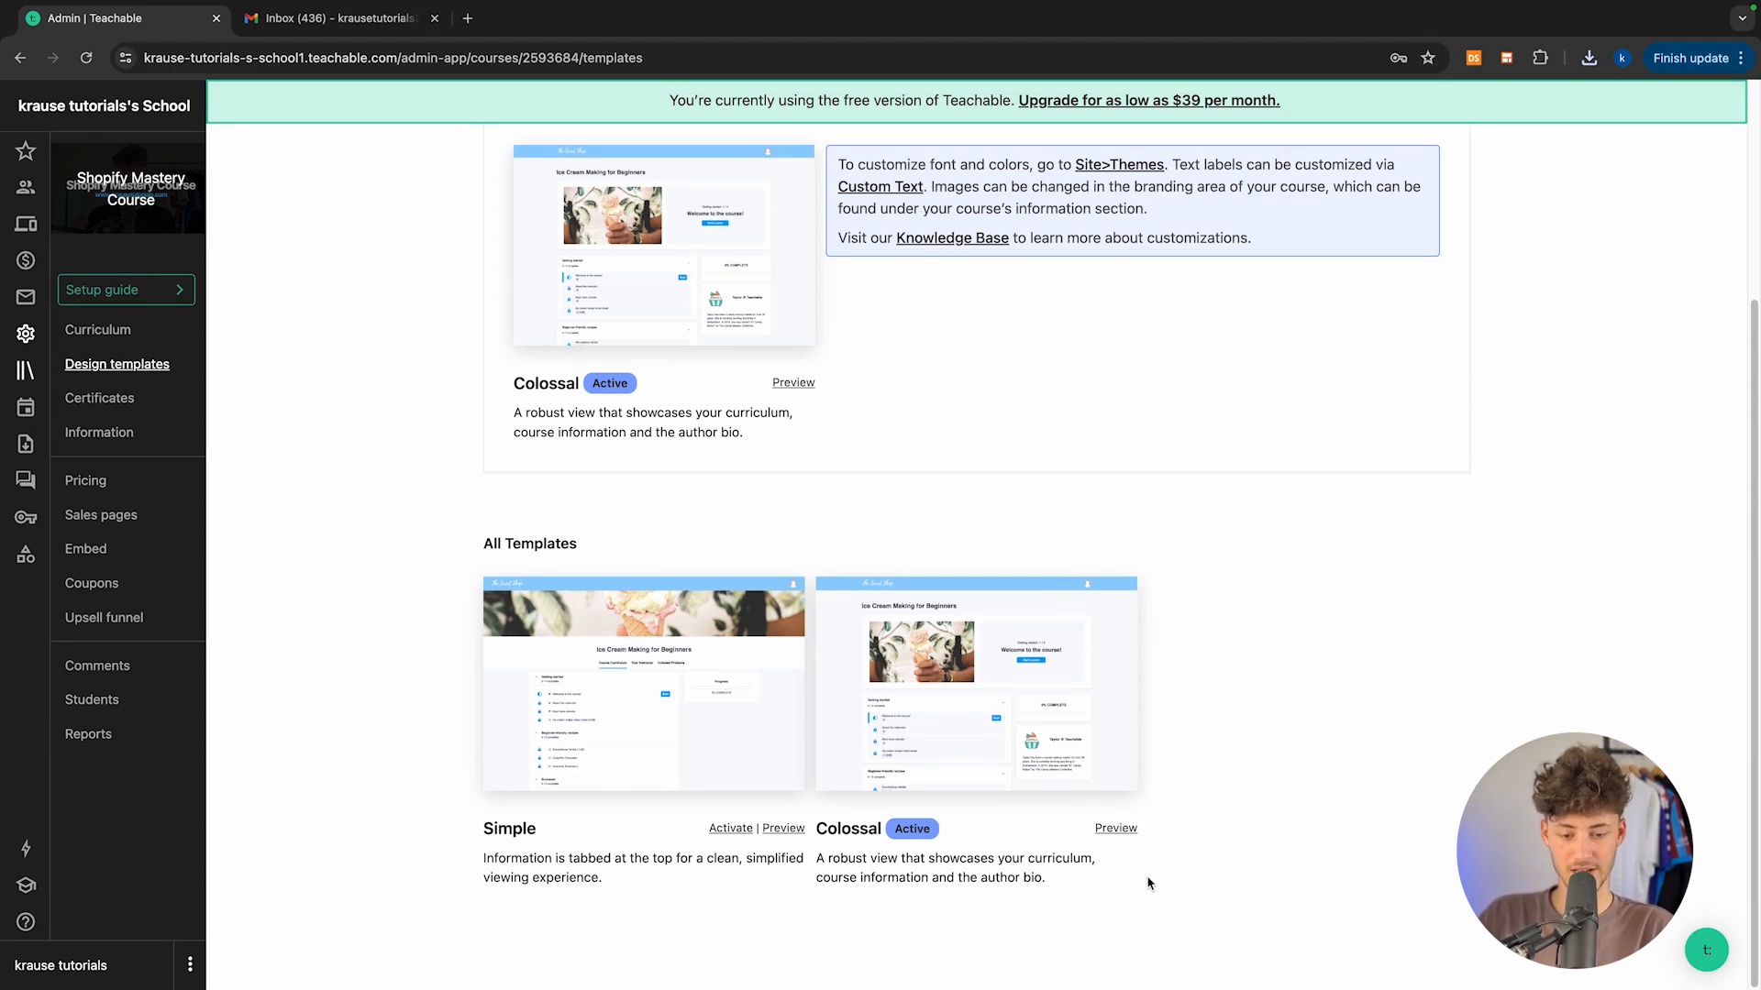
pyautogui.click(1116, 828)
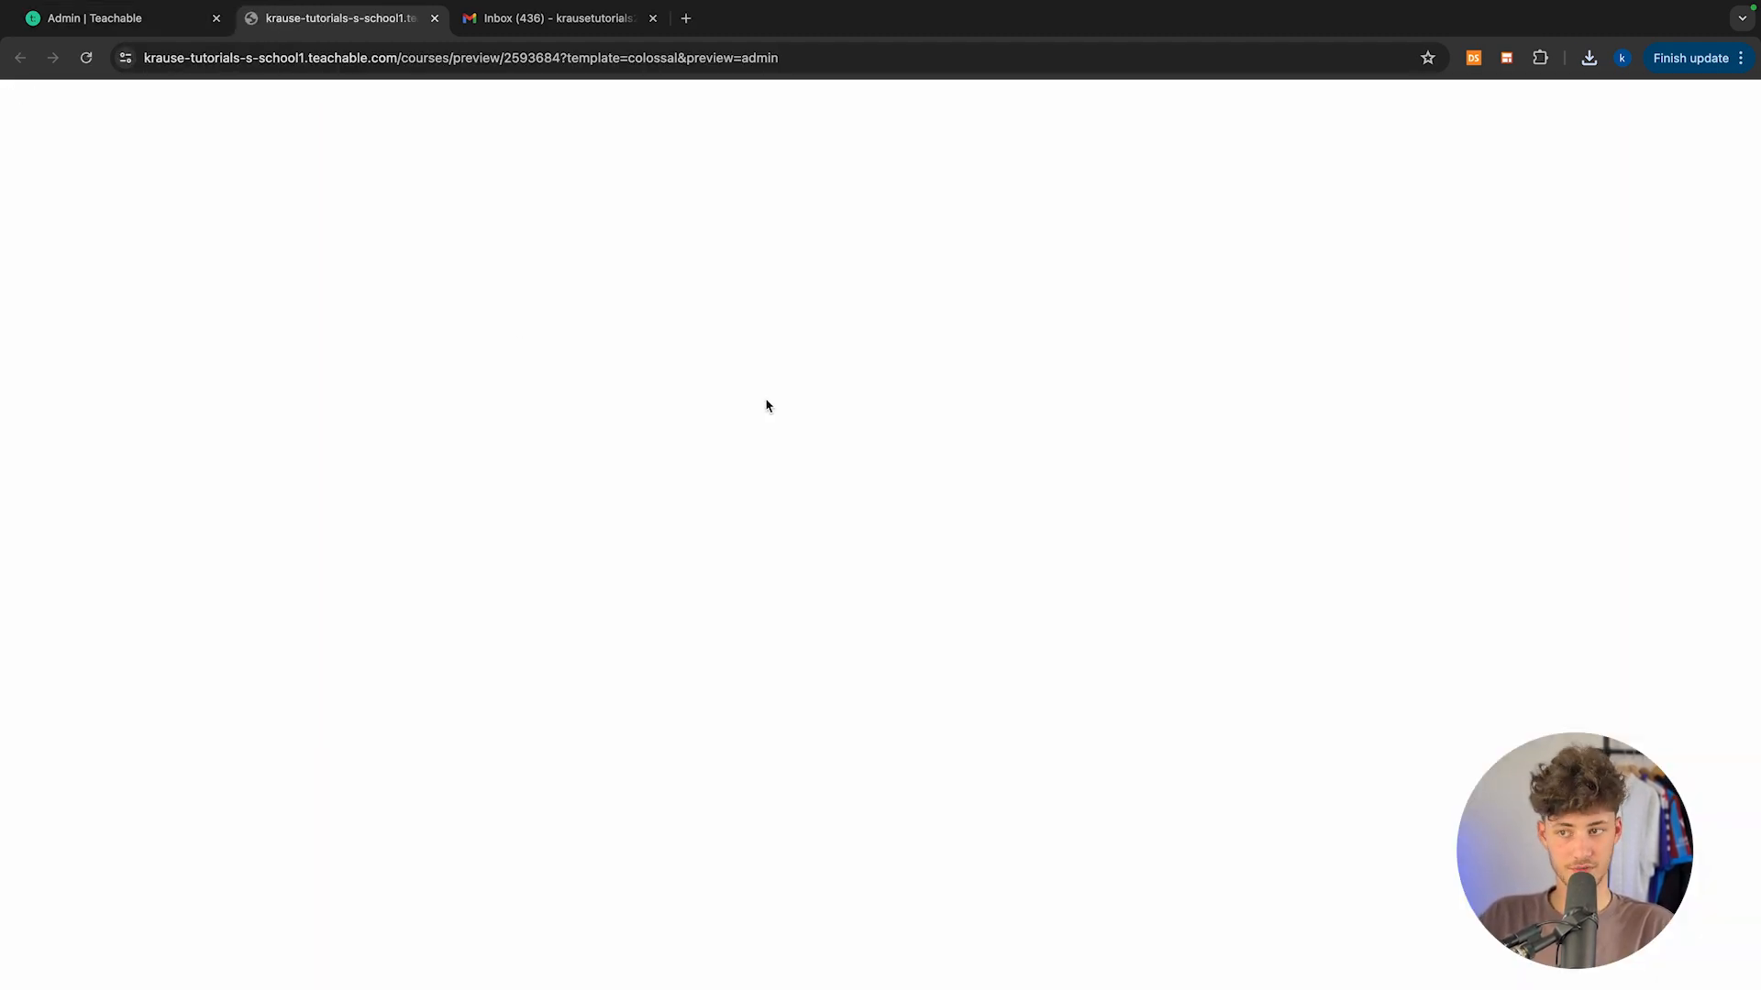
pyautogui.scroll(-2, 867, 685)
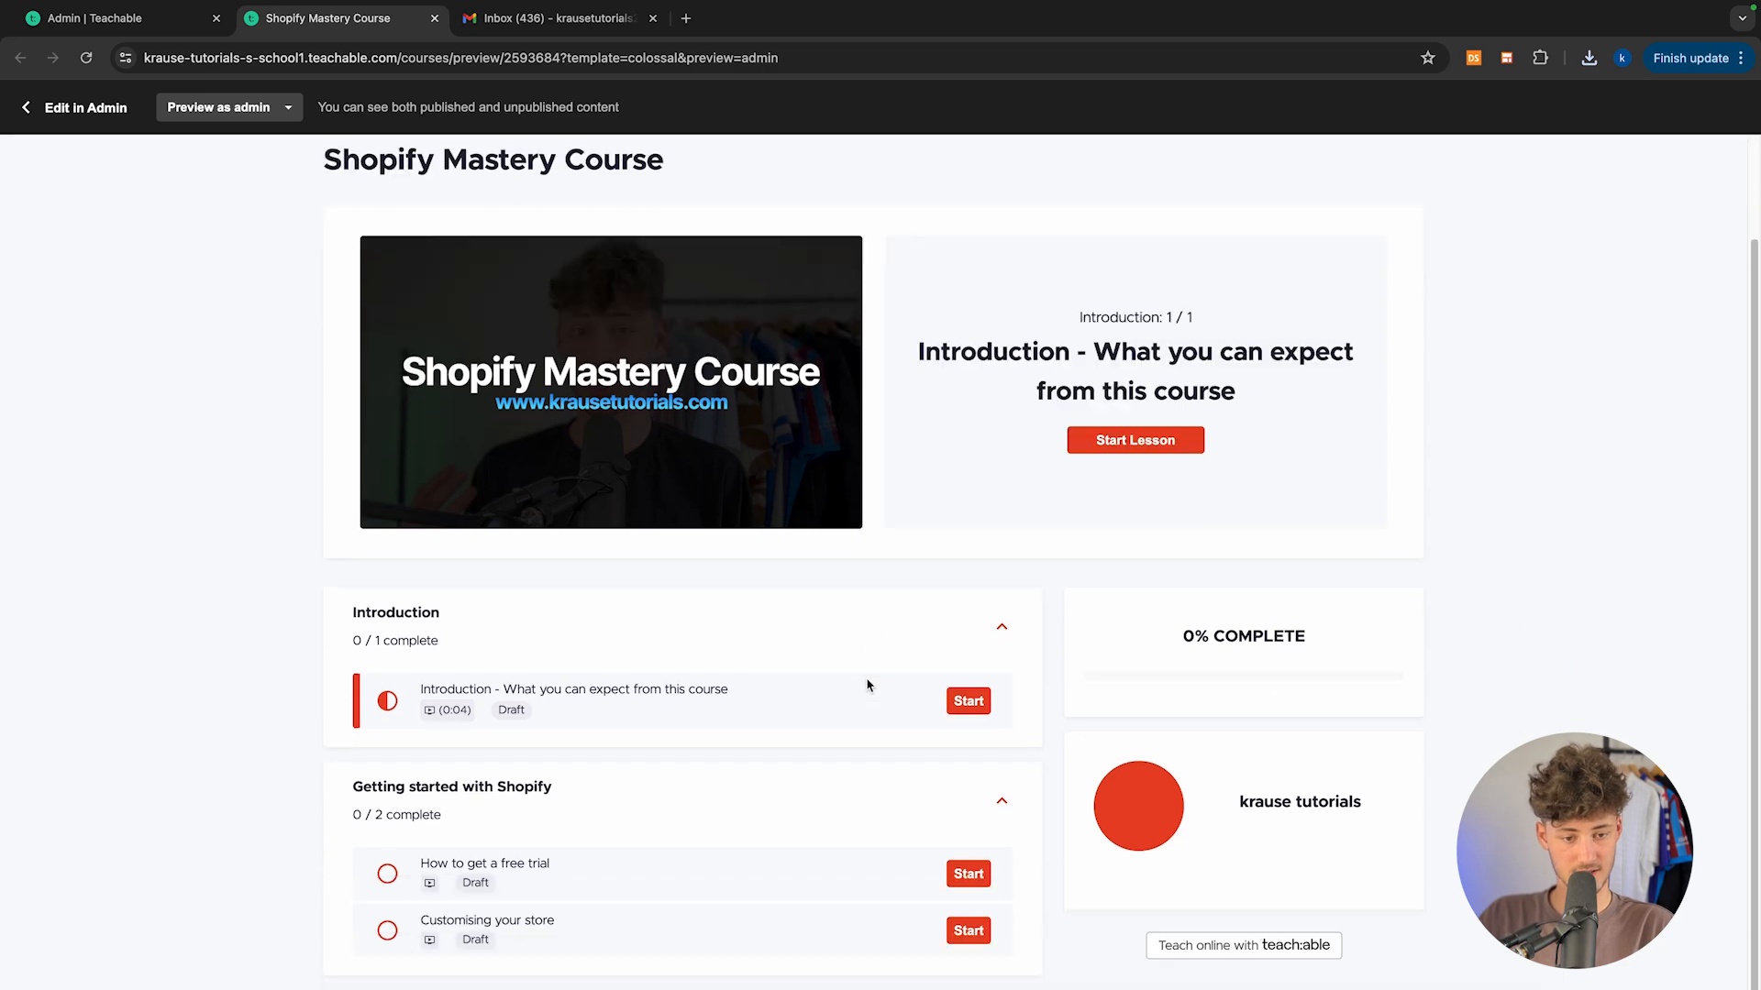
pyautogui.scroll(2, 867, 685)
pyautogui.scroll(-2, 866, 685)
pyautogui.press('super+w')
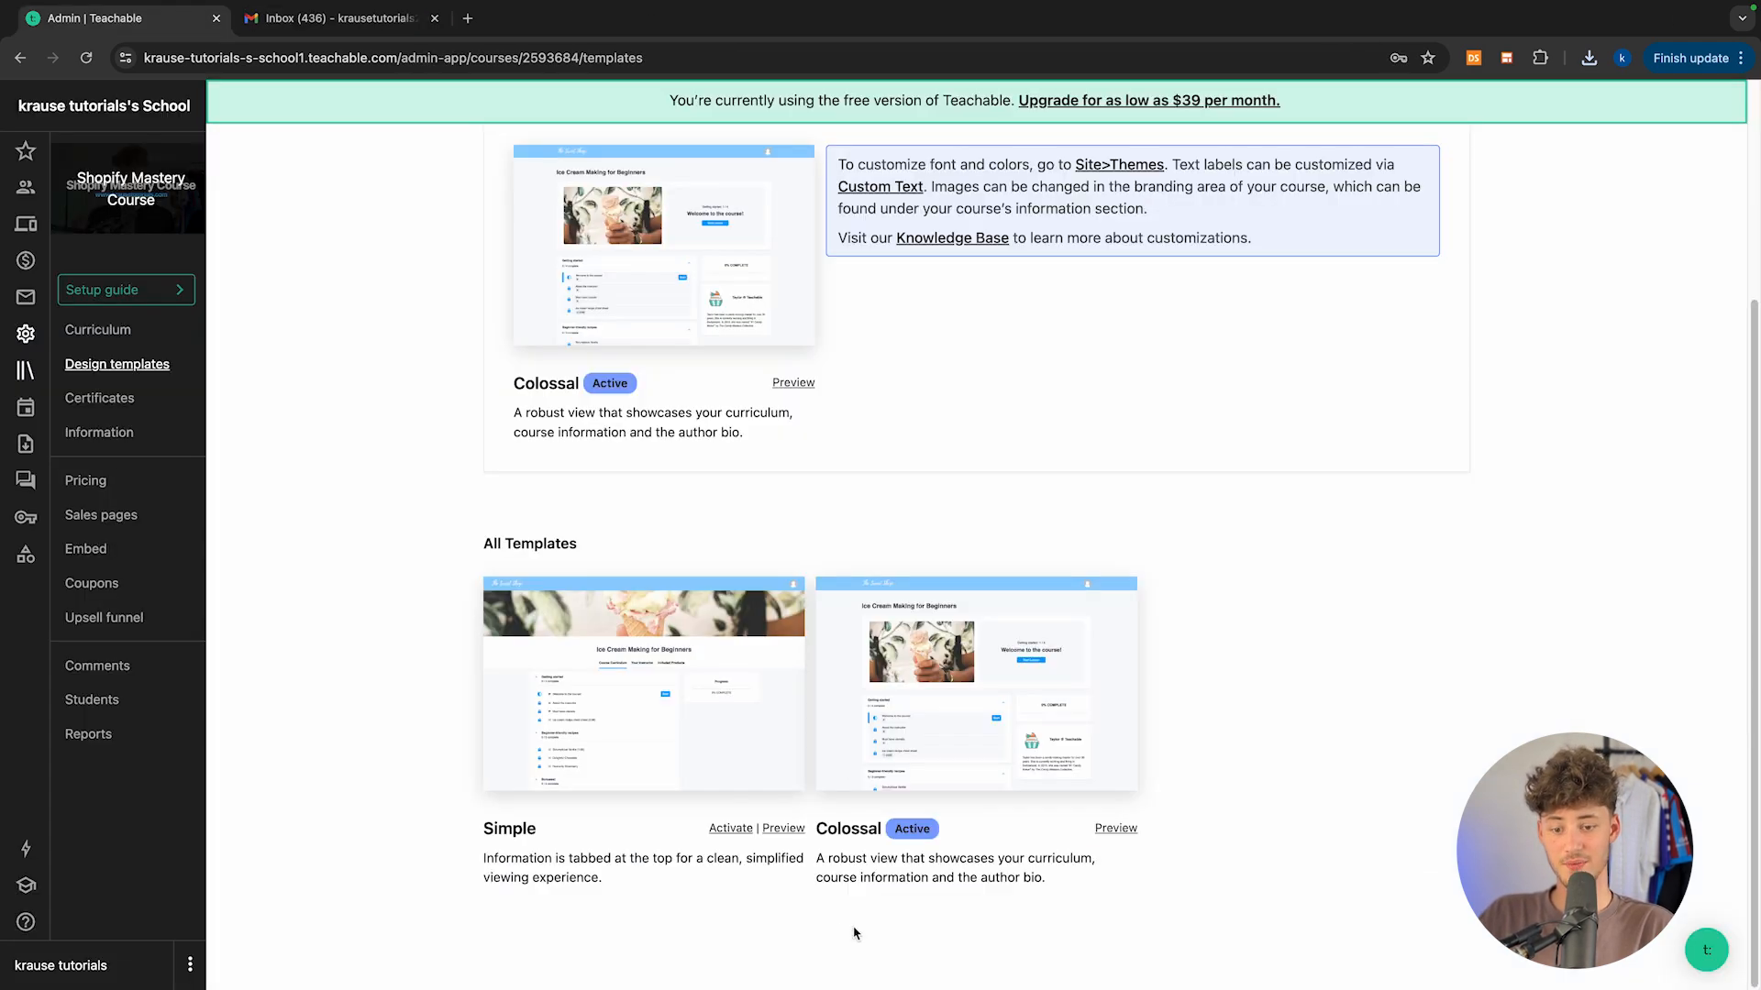
# Step: Preview the Simple template with the course content, look over its title area and close the preview
pyautogui.click(785, 828)
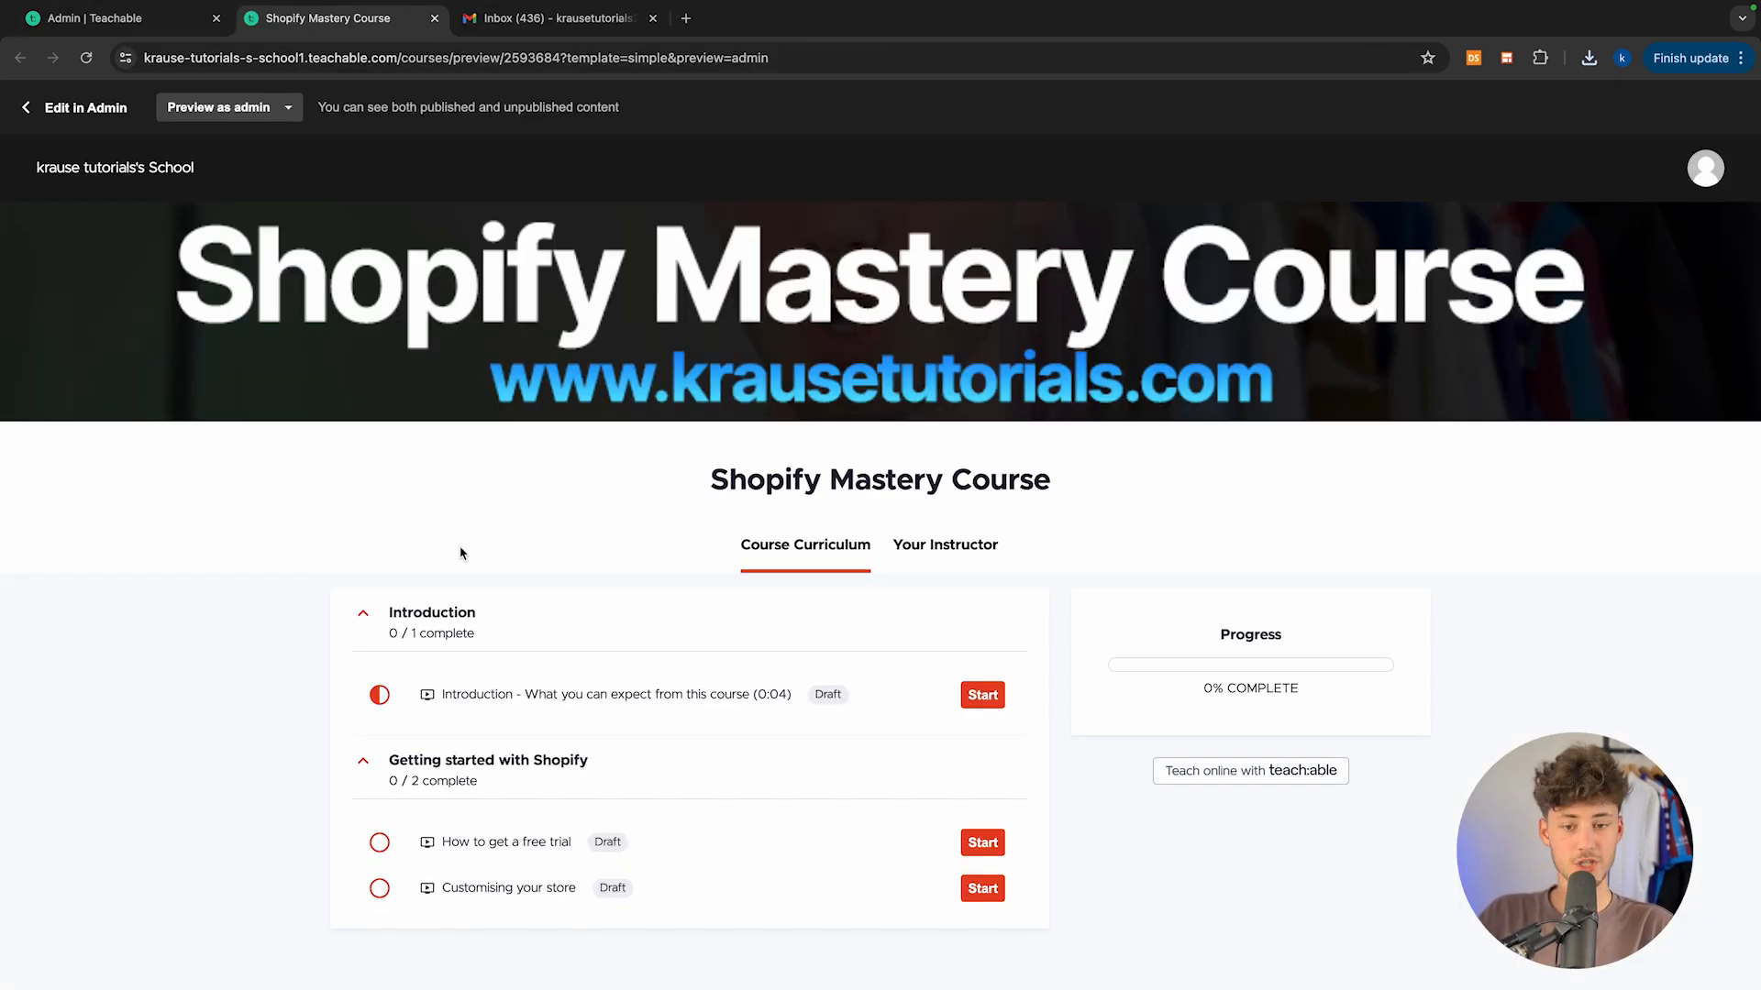
pyautogui.moveTo(745, 480); pyautogui.dragTo(1185, 488)
pyautogui.click(1184, 488)
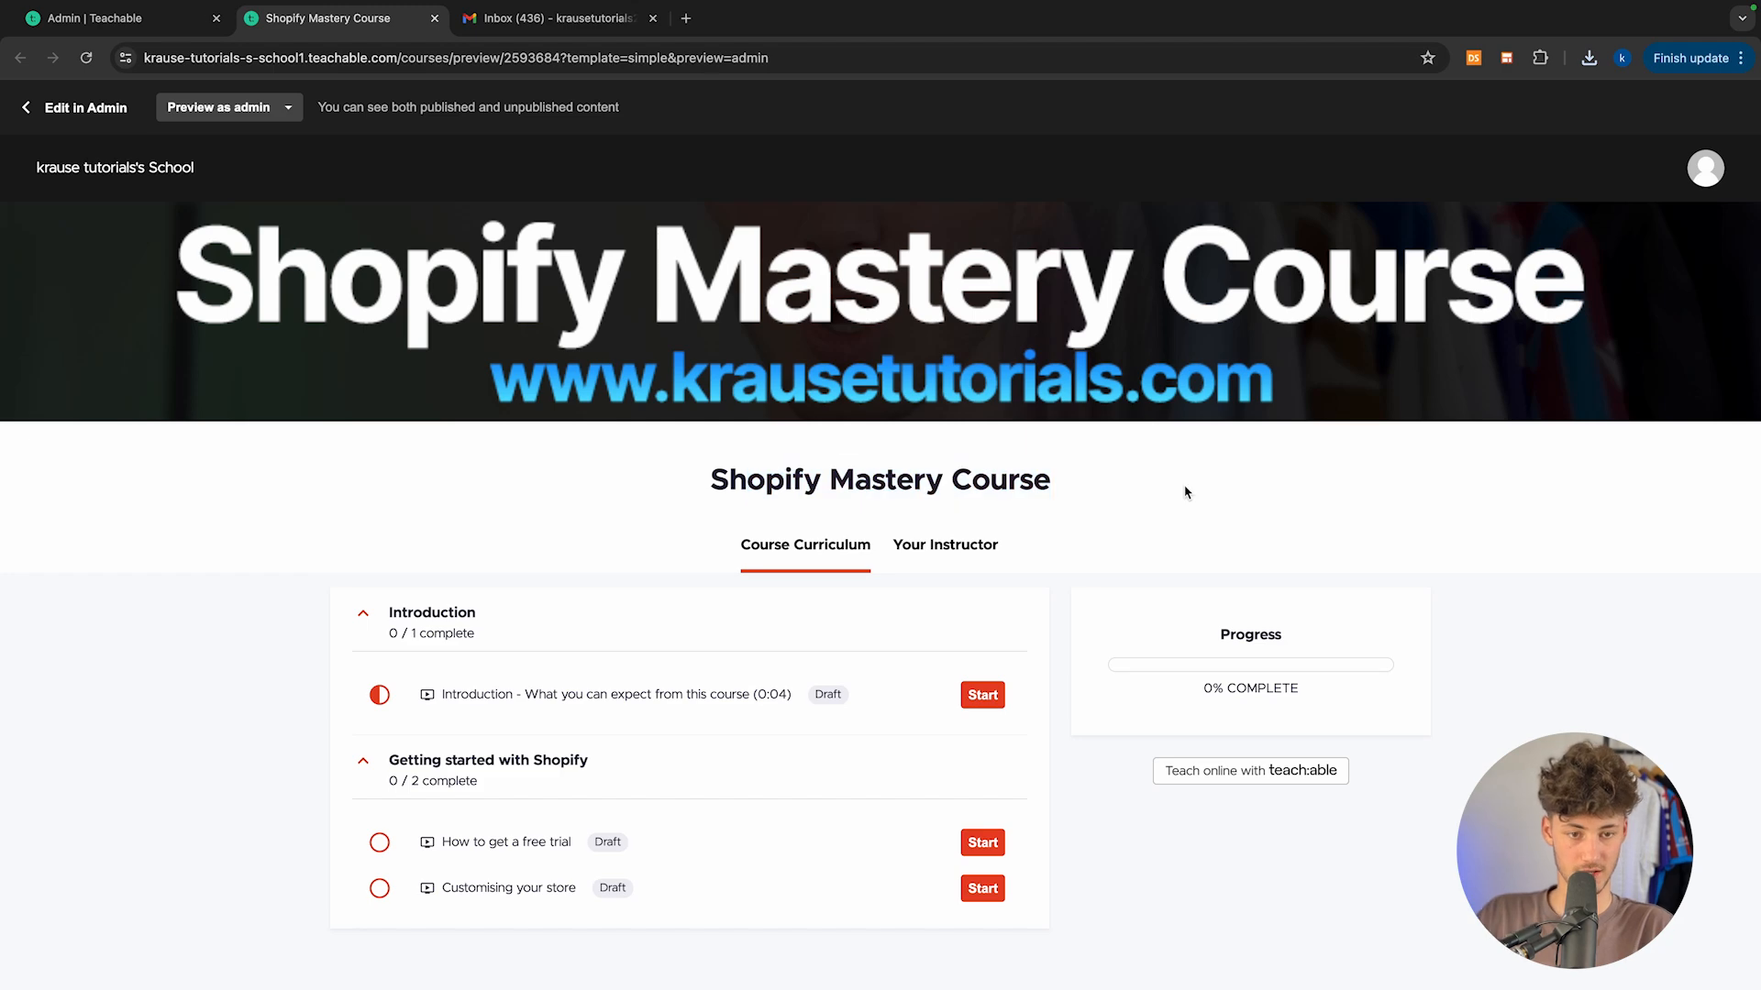
pyautogui.press('super+w')
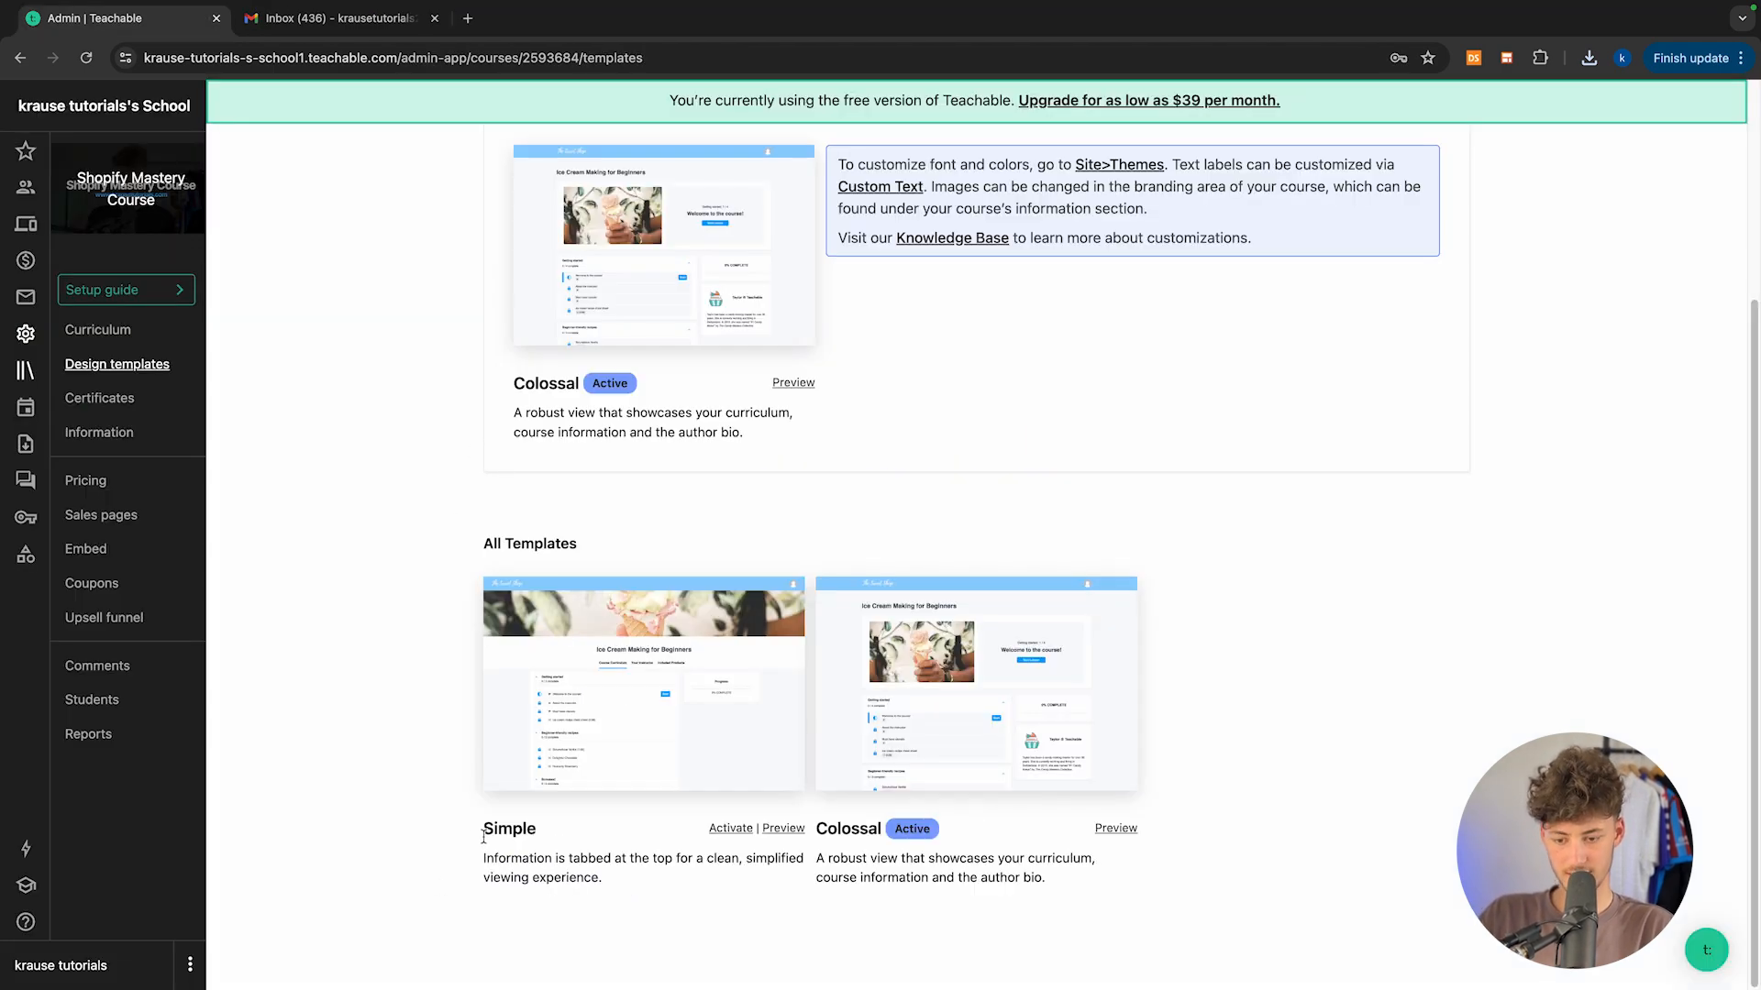
# Step: Activate the Simple design template for the course in place of the current one
pyautogui.click(731, 829)
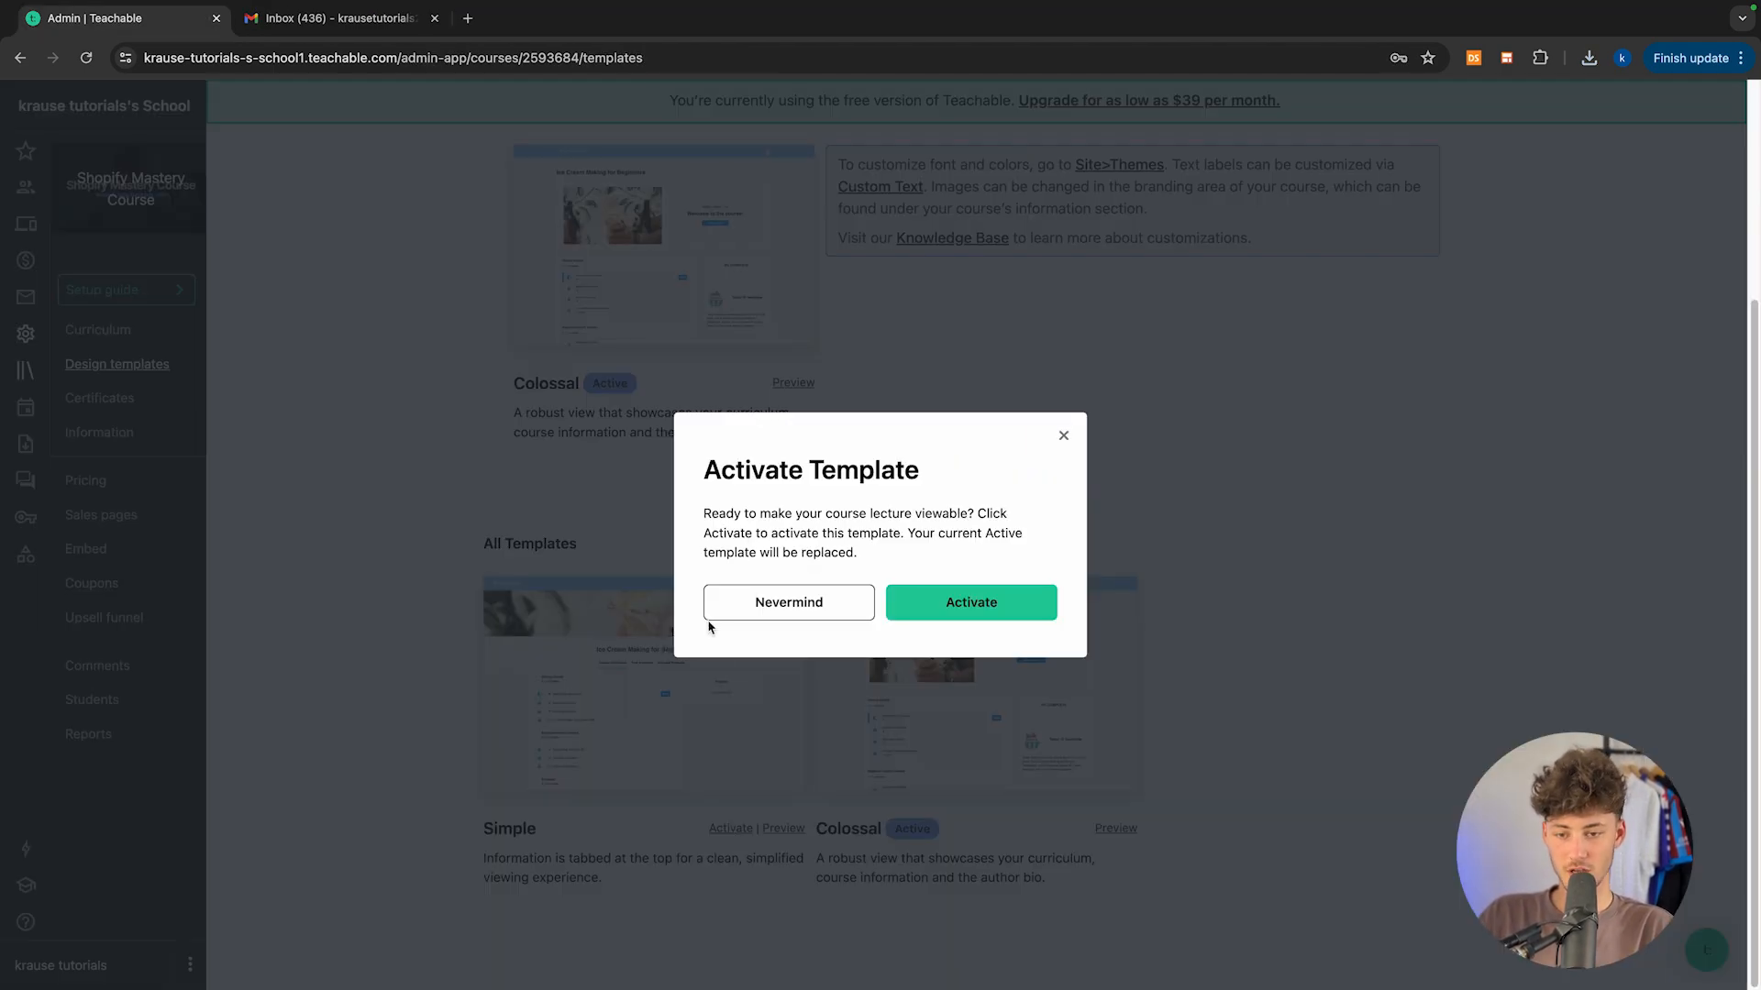
pyautogui.click(939, 603)
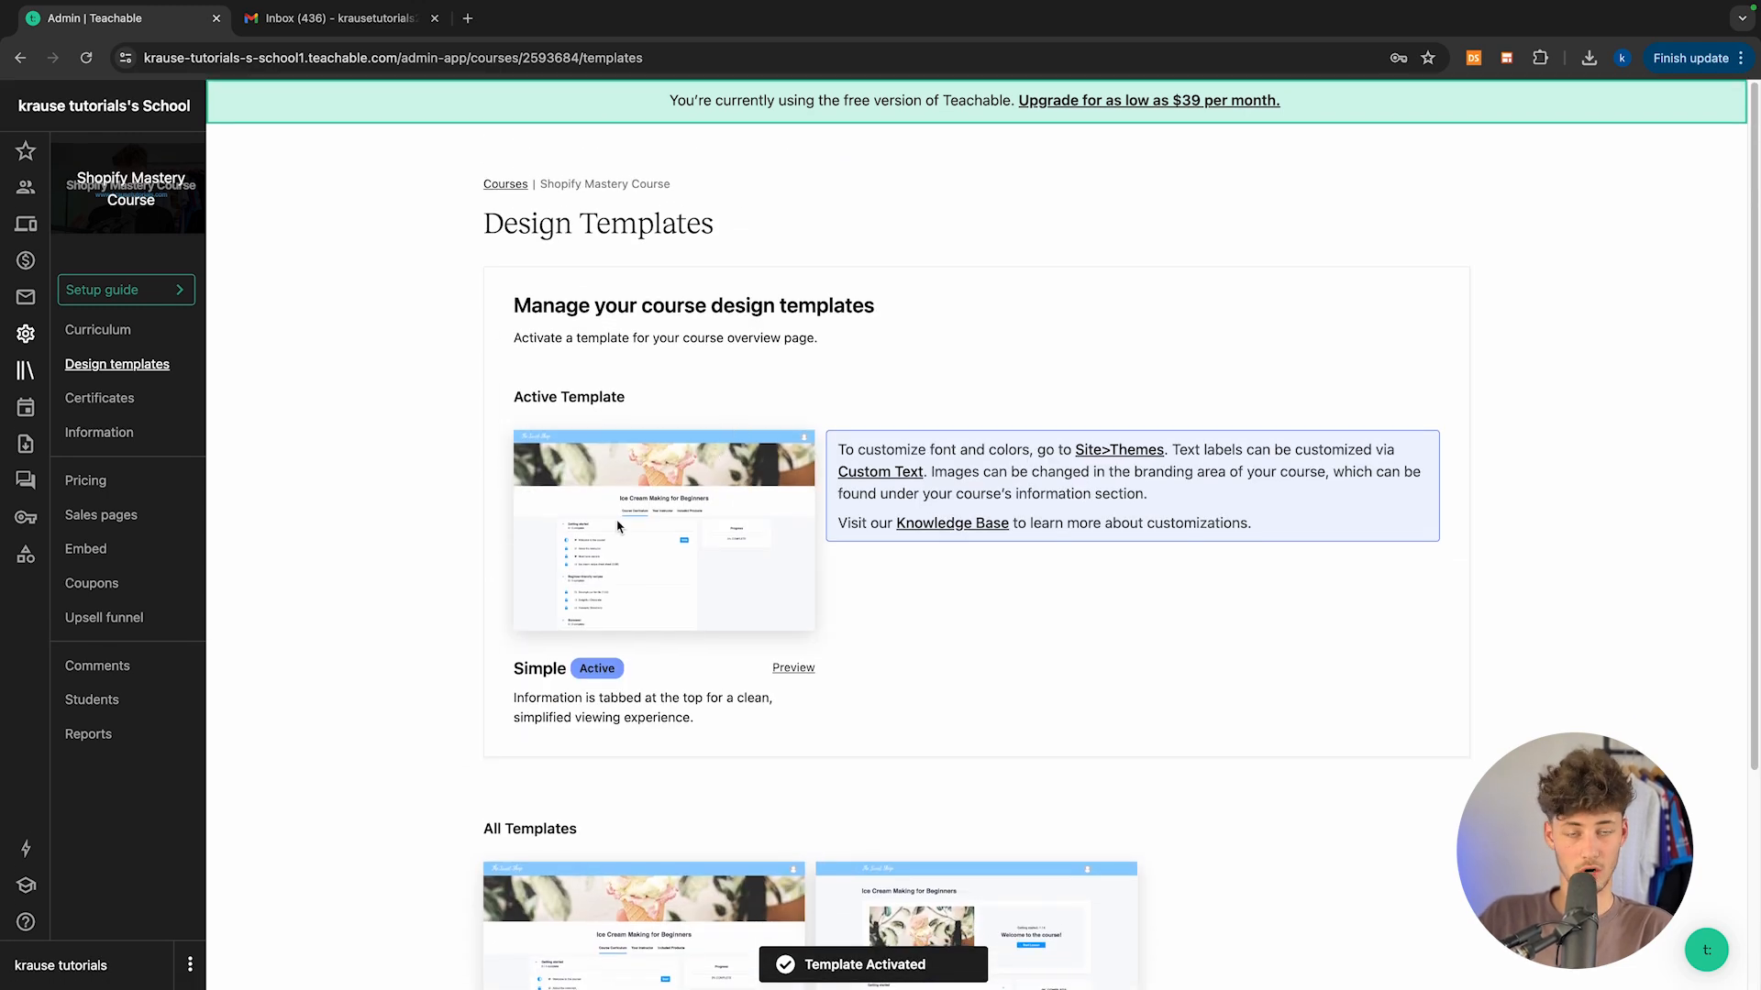
# Step: Open the course's Certificates page and review what it offers for students who finish the course
pyautogui.click(156, 397)
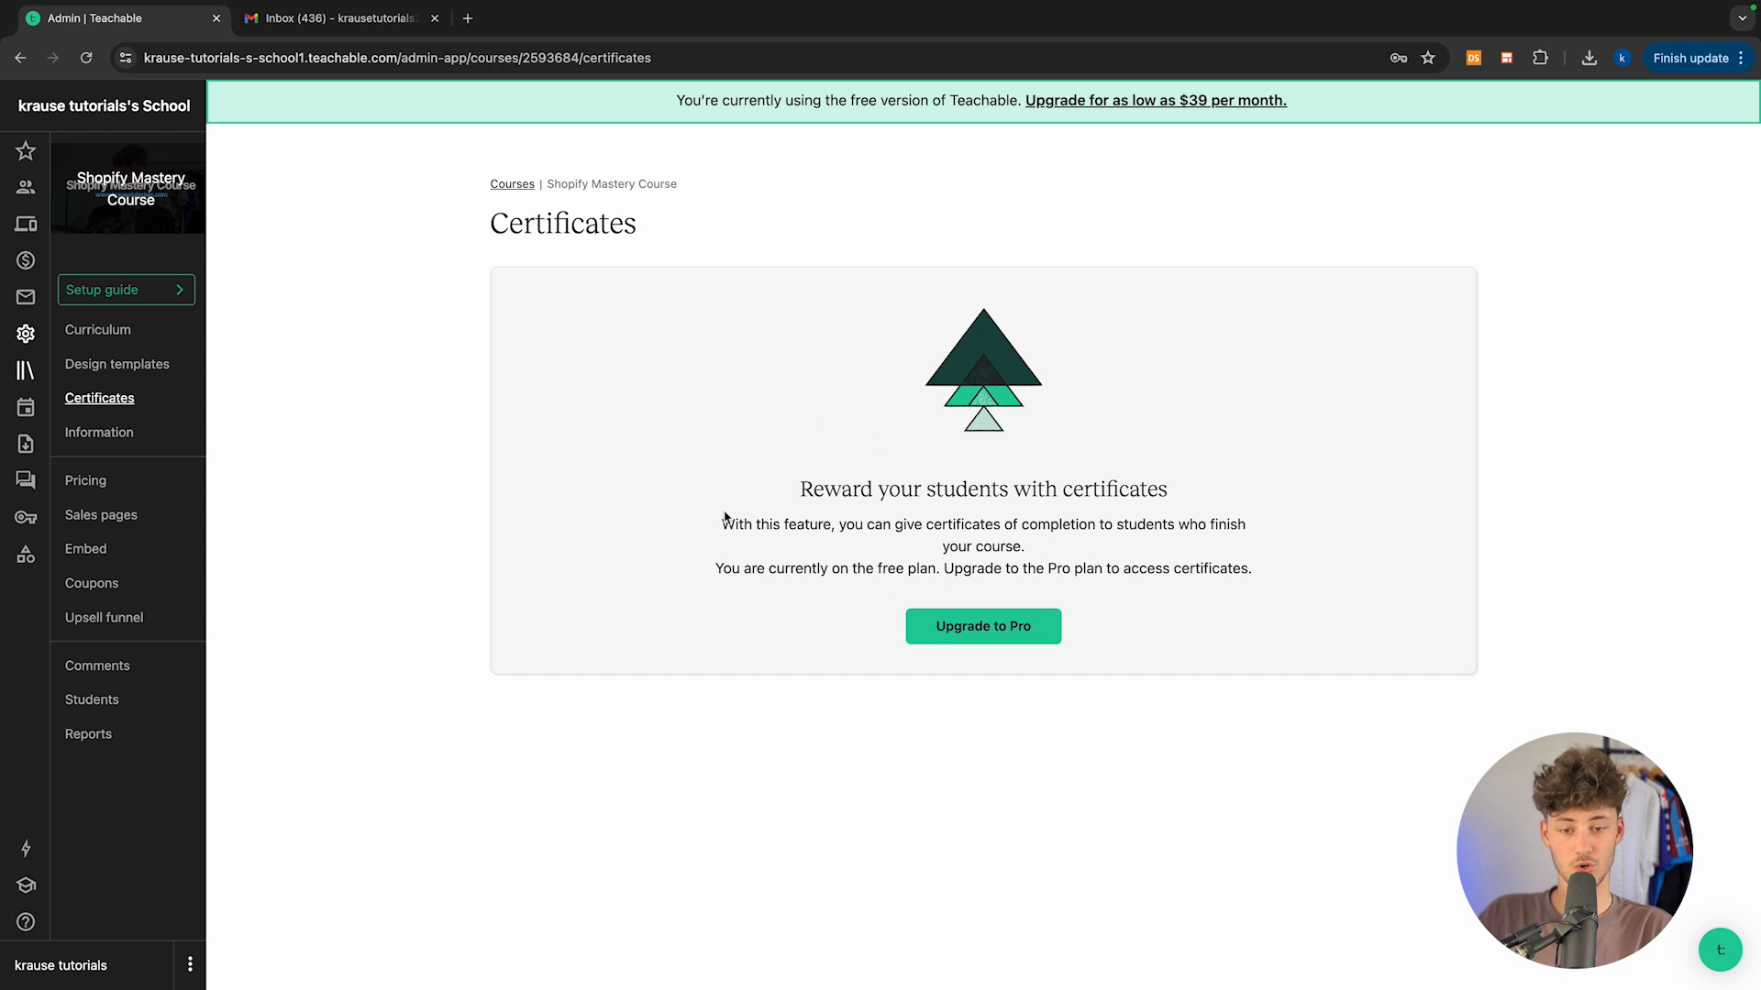
pyautogui.moveTo(506, 254); pyautogui.dragTo(669, 236)
pyautogui.click(629, 254)
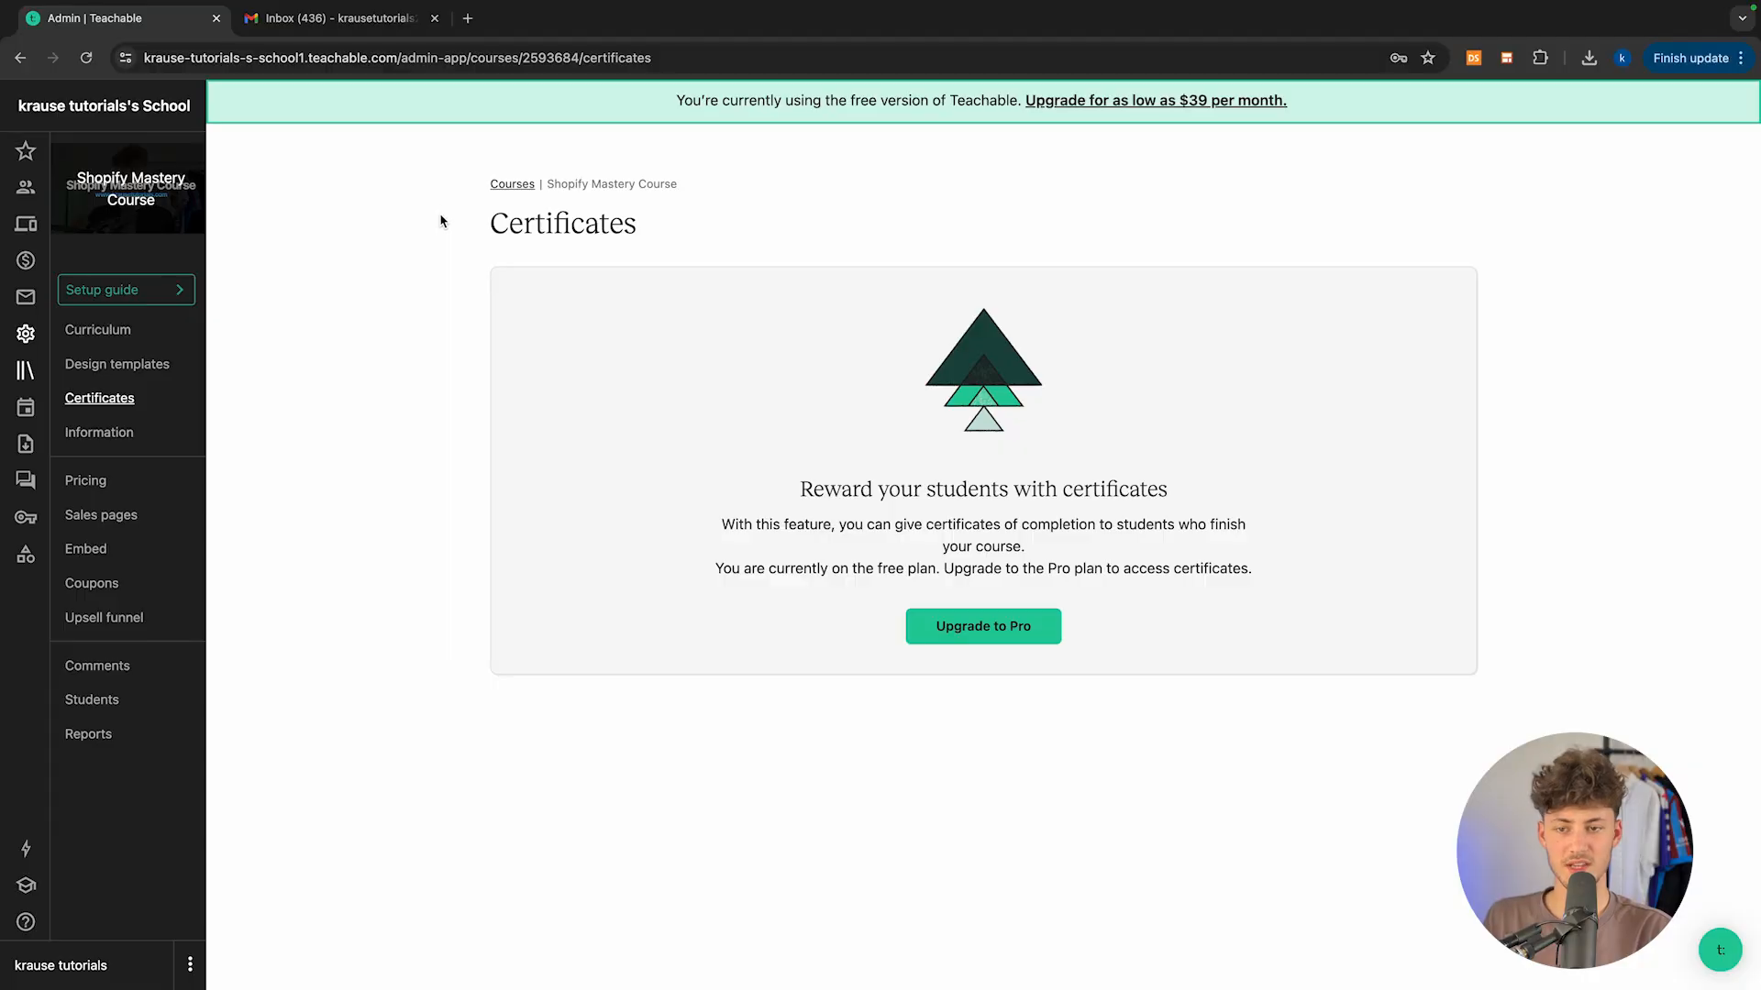
pyautogui.moveTo(440, 221); pyautogui.dragTo(676, 228)
pyautogui.click(681, 227)
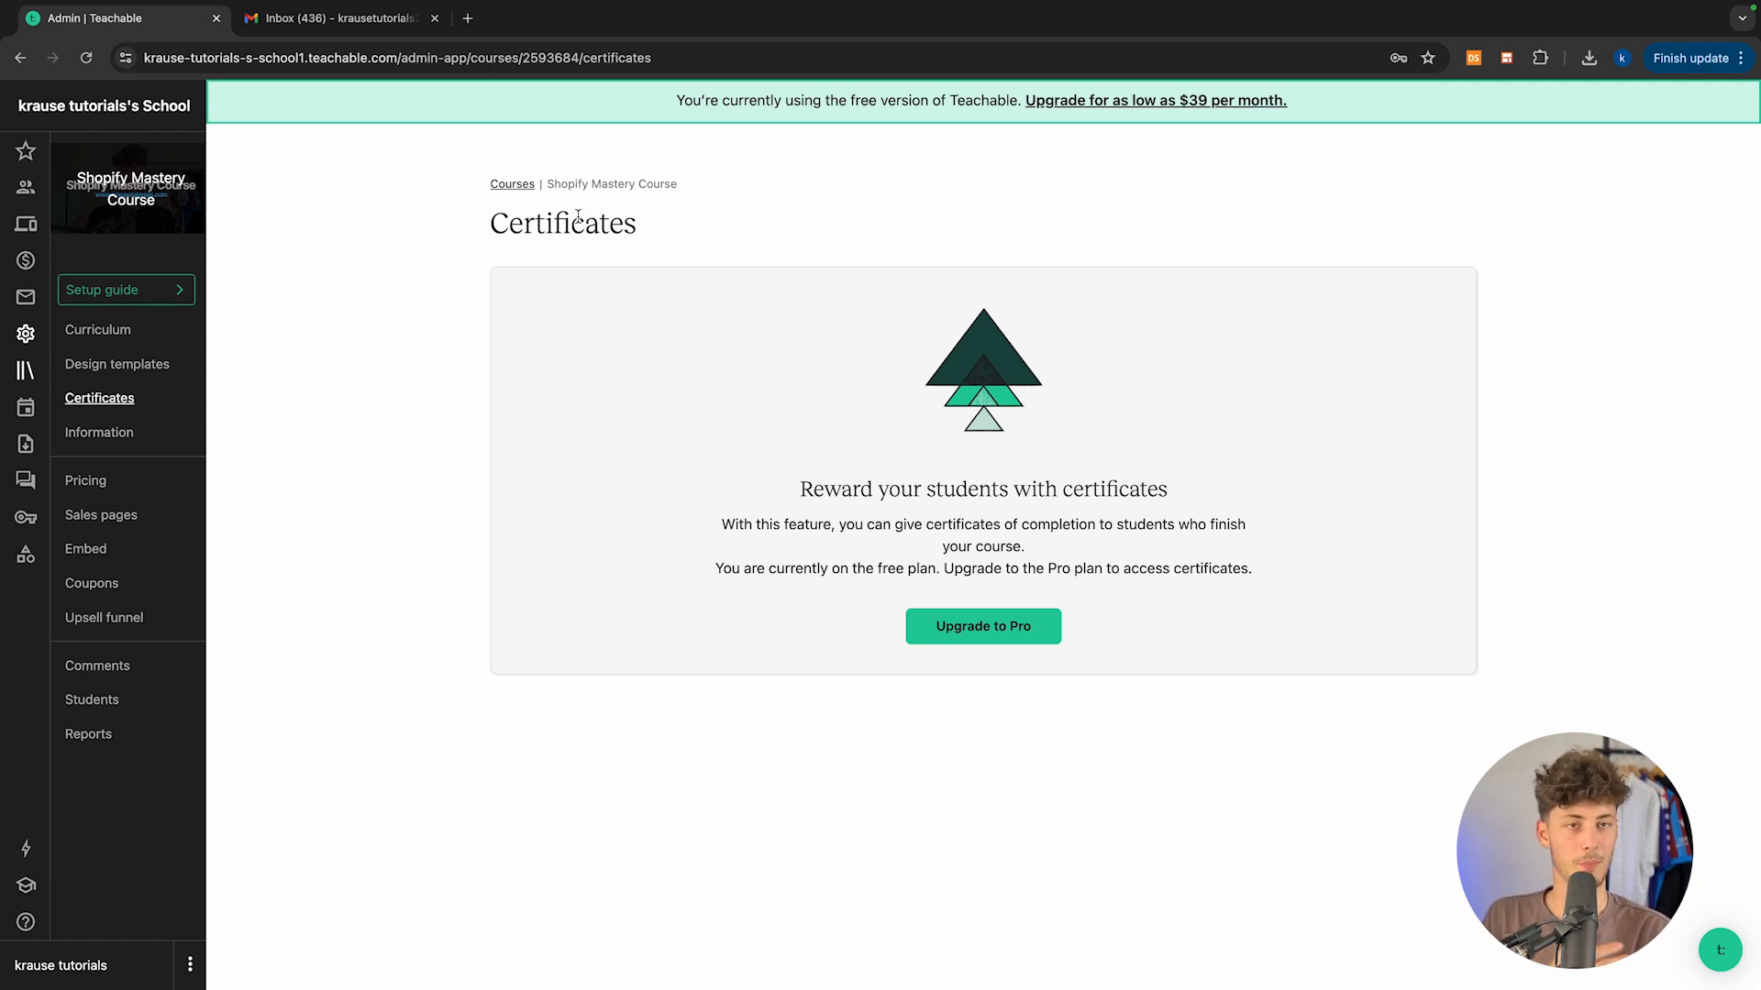
# Step: Open the course's Information page and review the basic details, including title, description, branding image and author
pyautogui.click(99, 434)
pyautogui.scroll(-7, 620, 425)
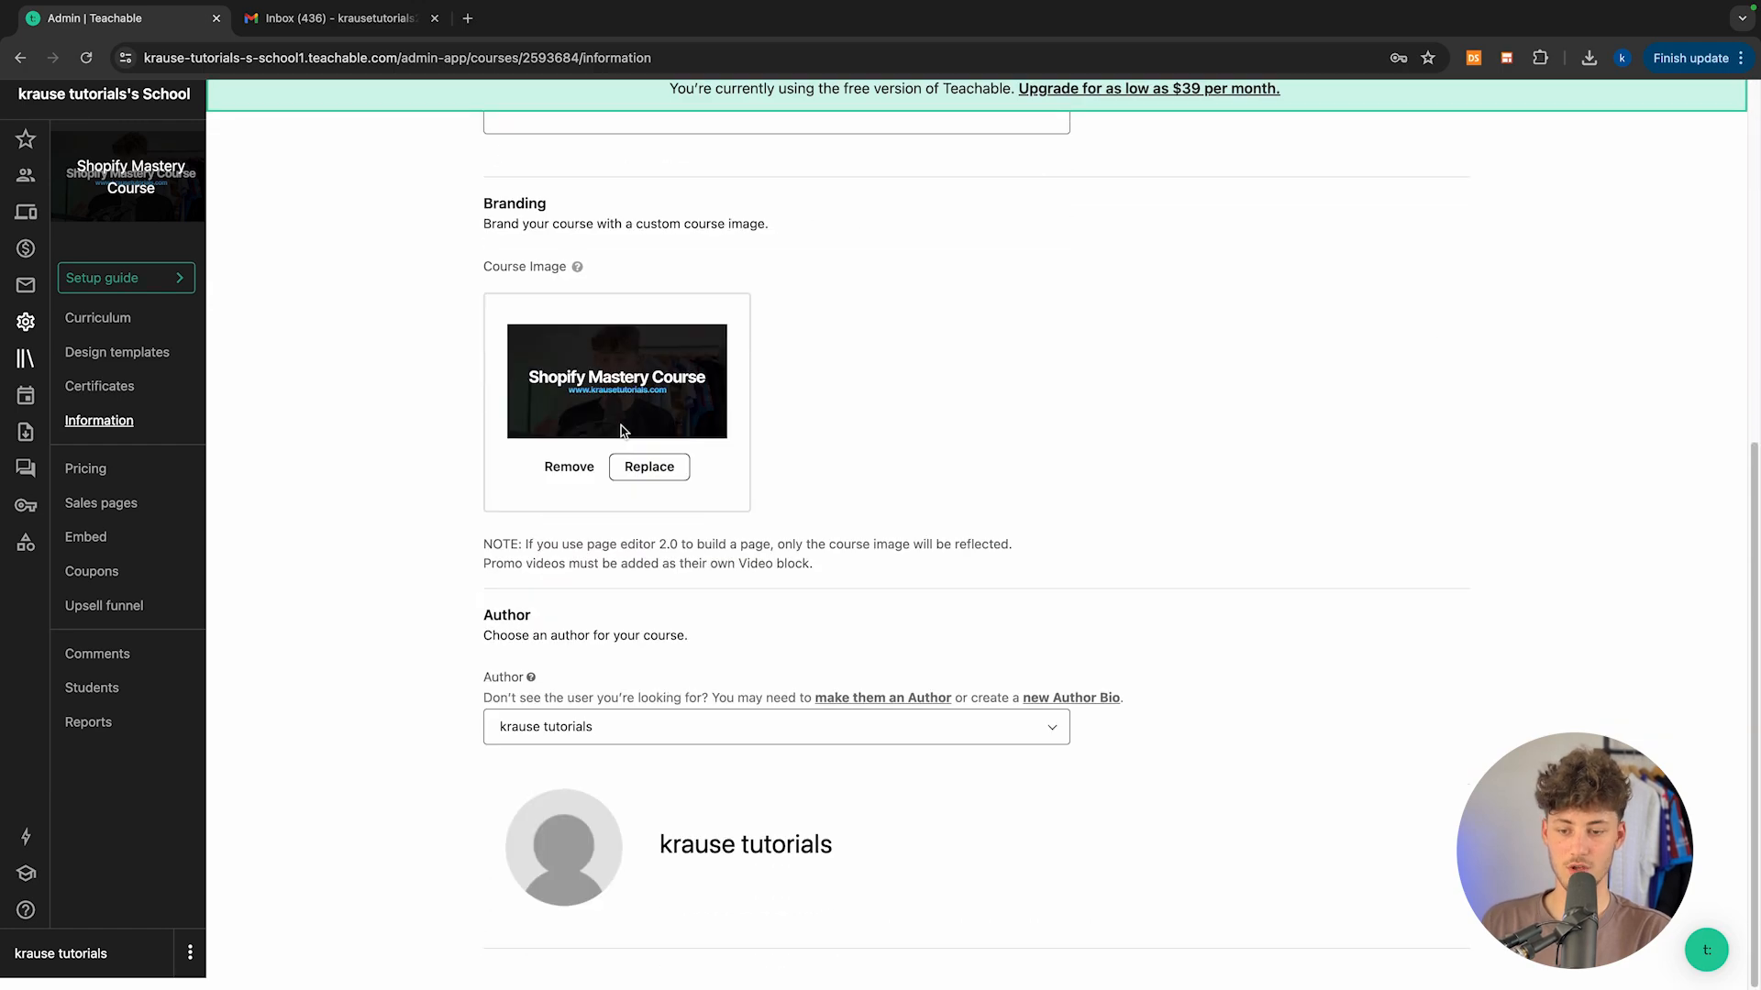
pyautogui.scroll(2, 620, 426)
pyautogui.scroll(5, 621, 432)
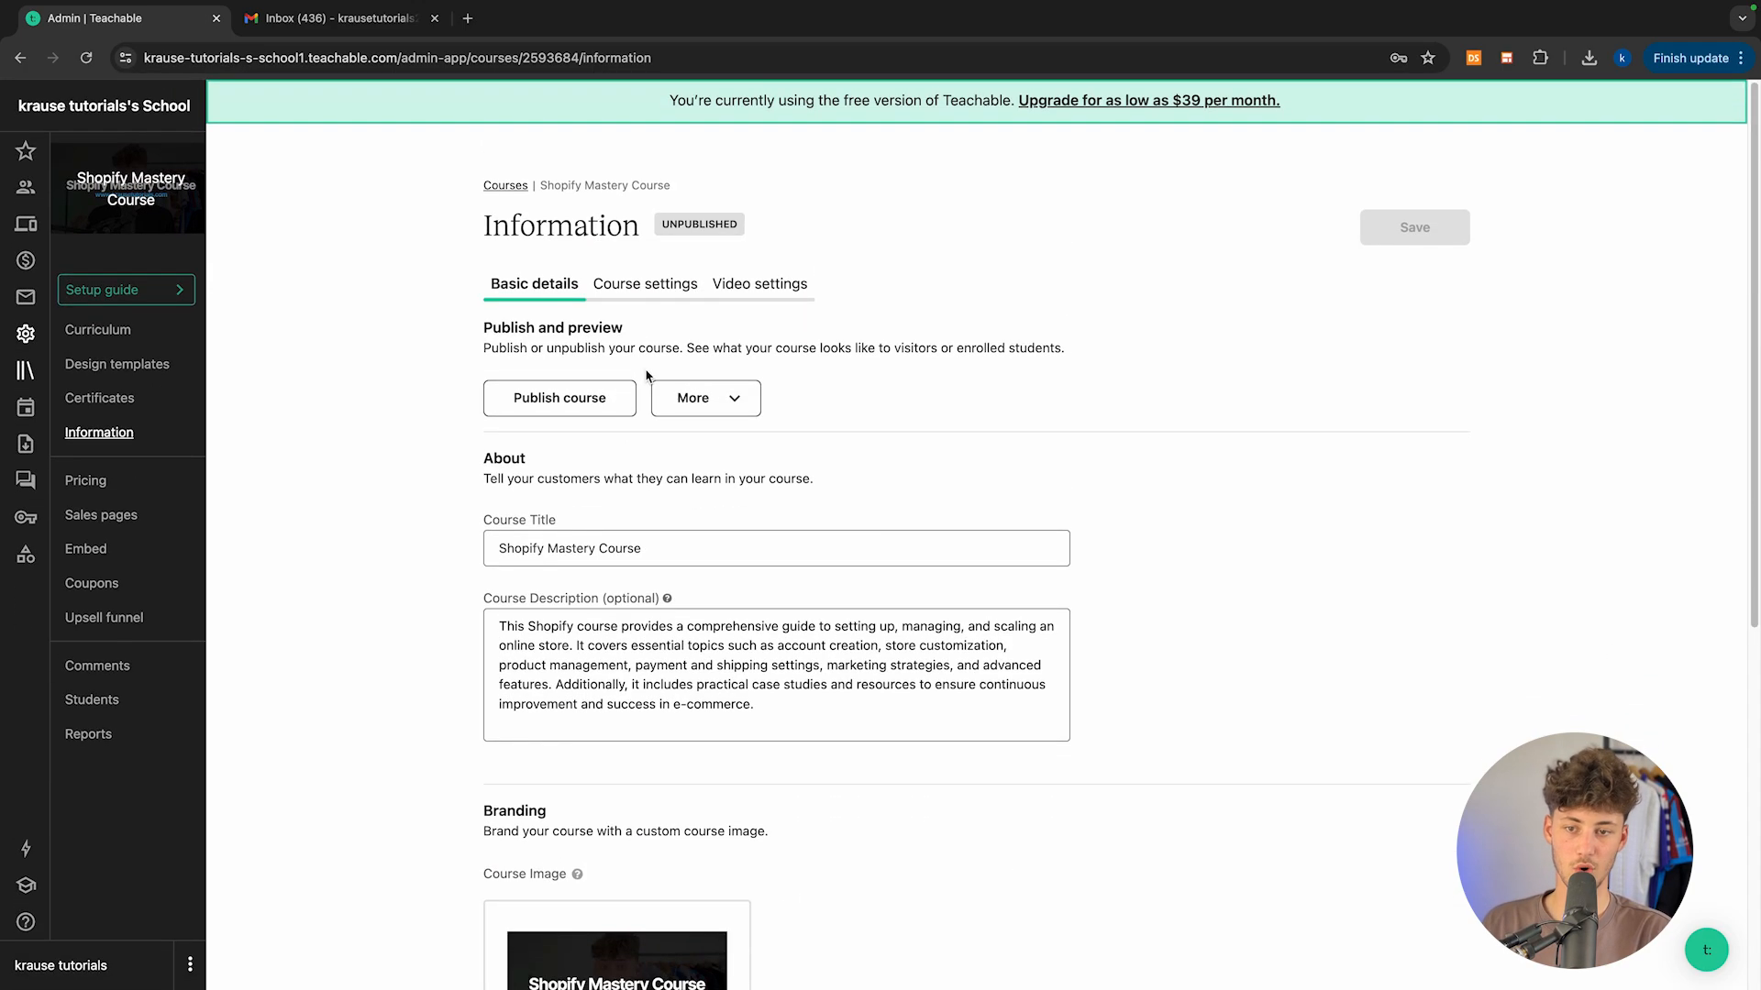
pyautogui.scroll(-7, 649, 377)
pyautogui.scroll(7, 646, 372)
# Step: Review the course settings for visibility, categories and compliance, and the video settings for subtitles and translations
pyautogui.click(642, 284)
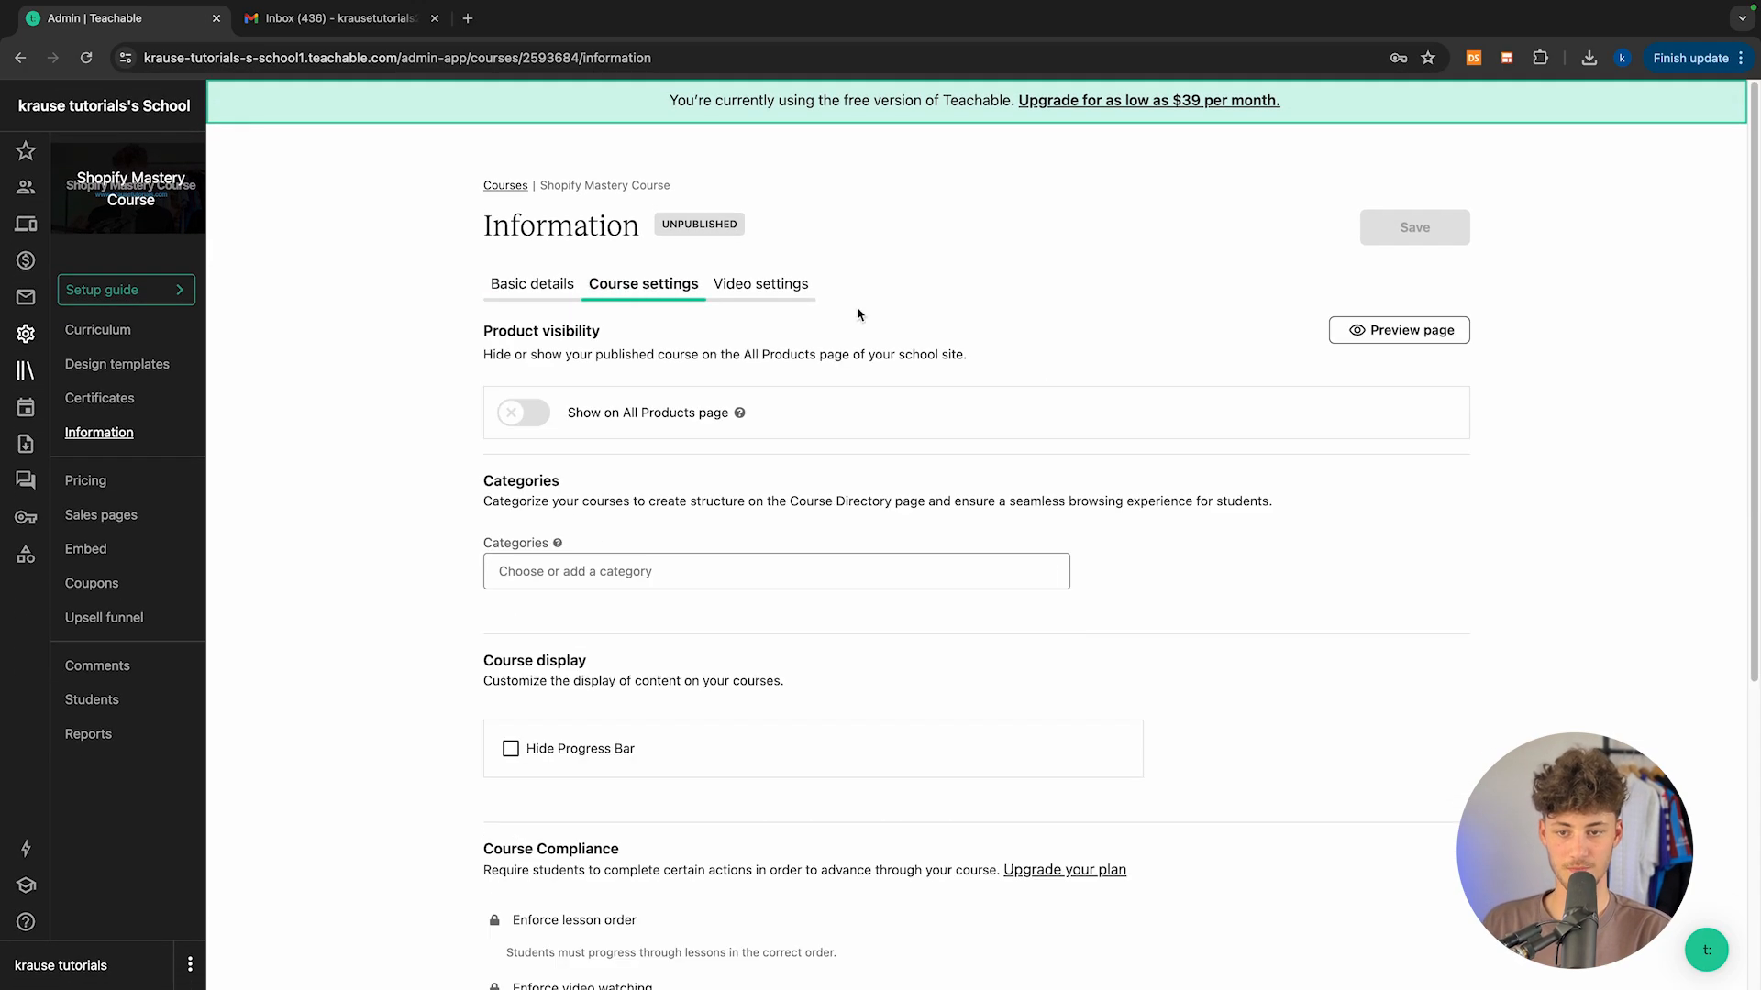
pyautogui.scroll(-4, 687, 341)
pyautogui.scroll(5, 688, 341)
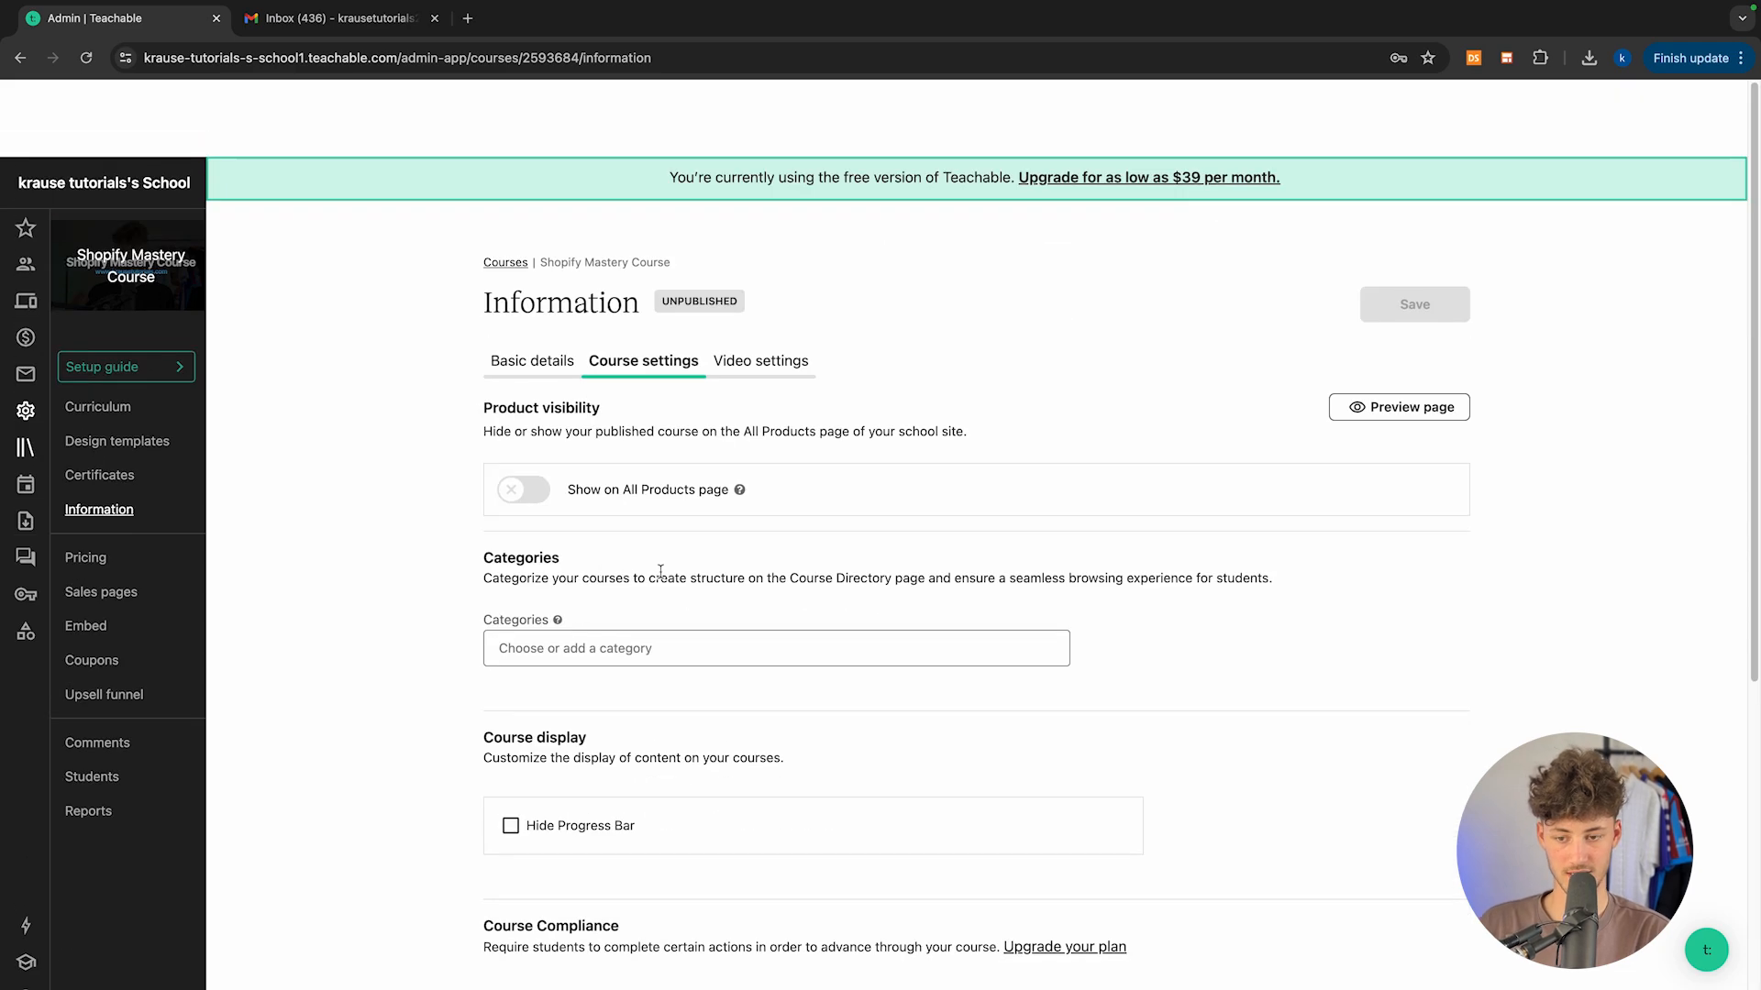
pyautogui.click(749, 299)
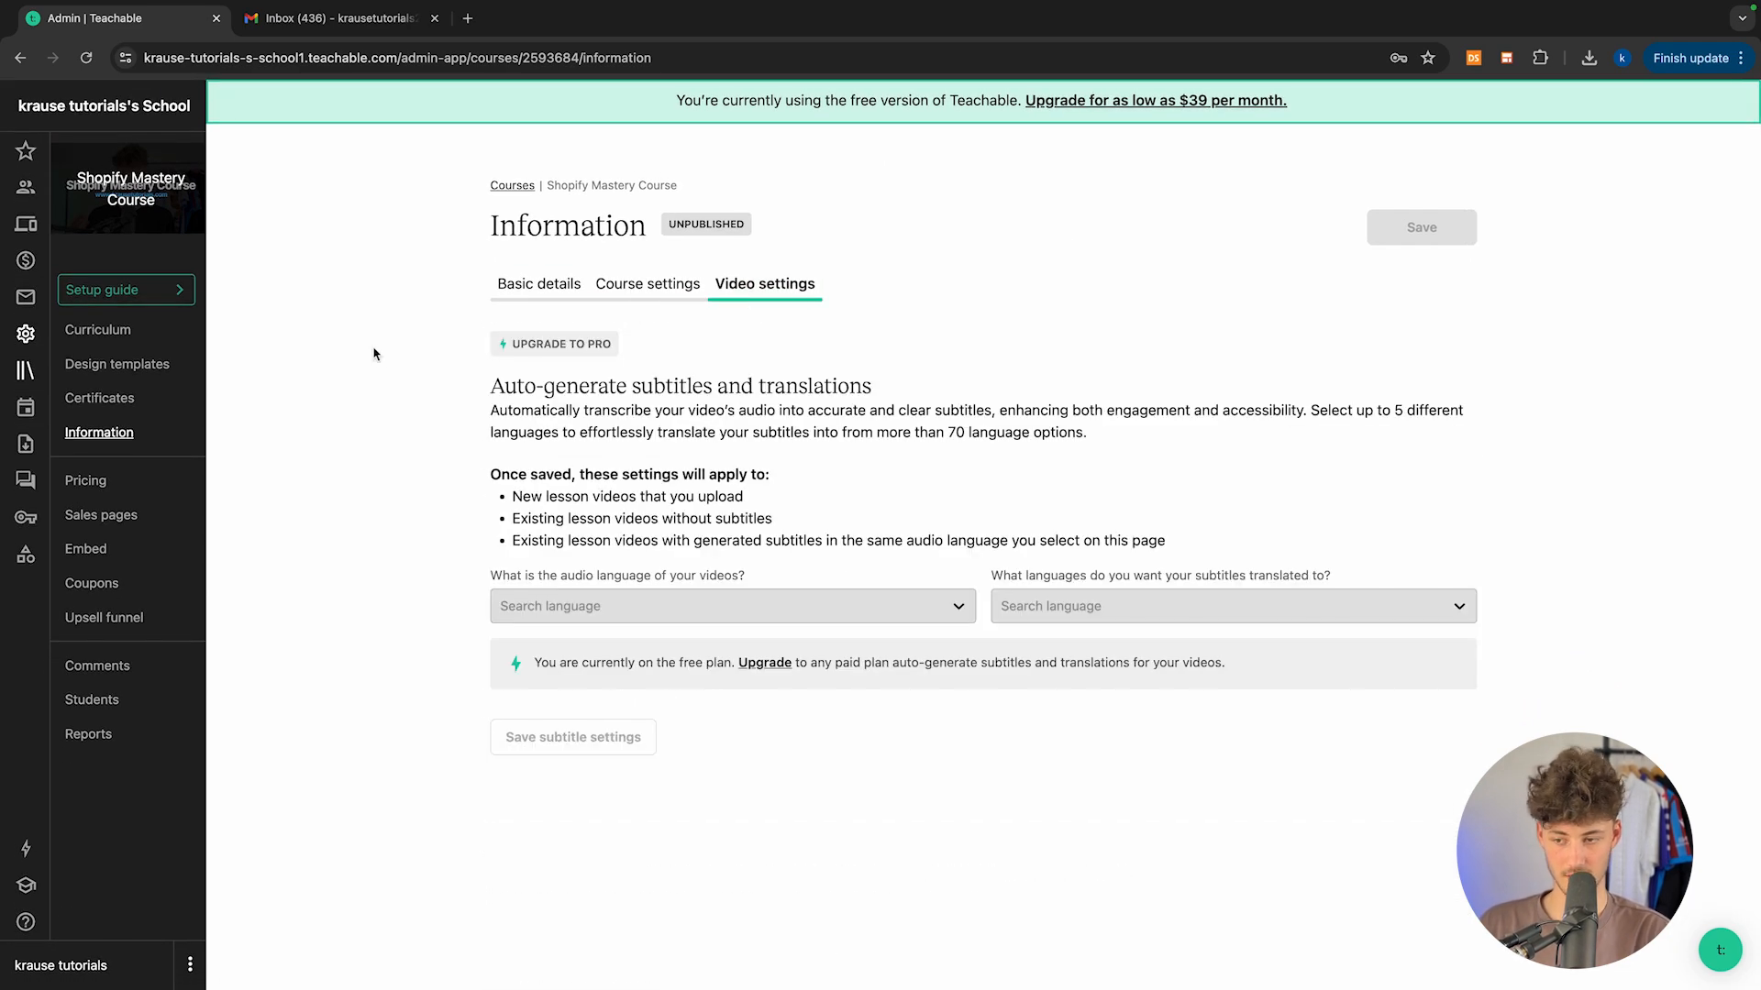
# Step: Open the school site's theme settings and review the logo, school thumbnail and favicon upload options
pyautogui.click(37, 226)
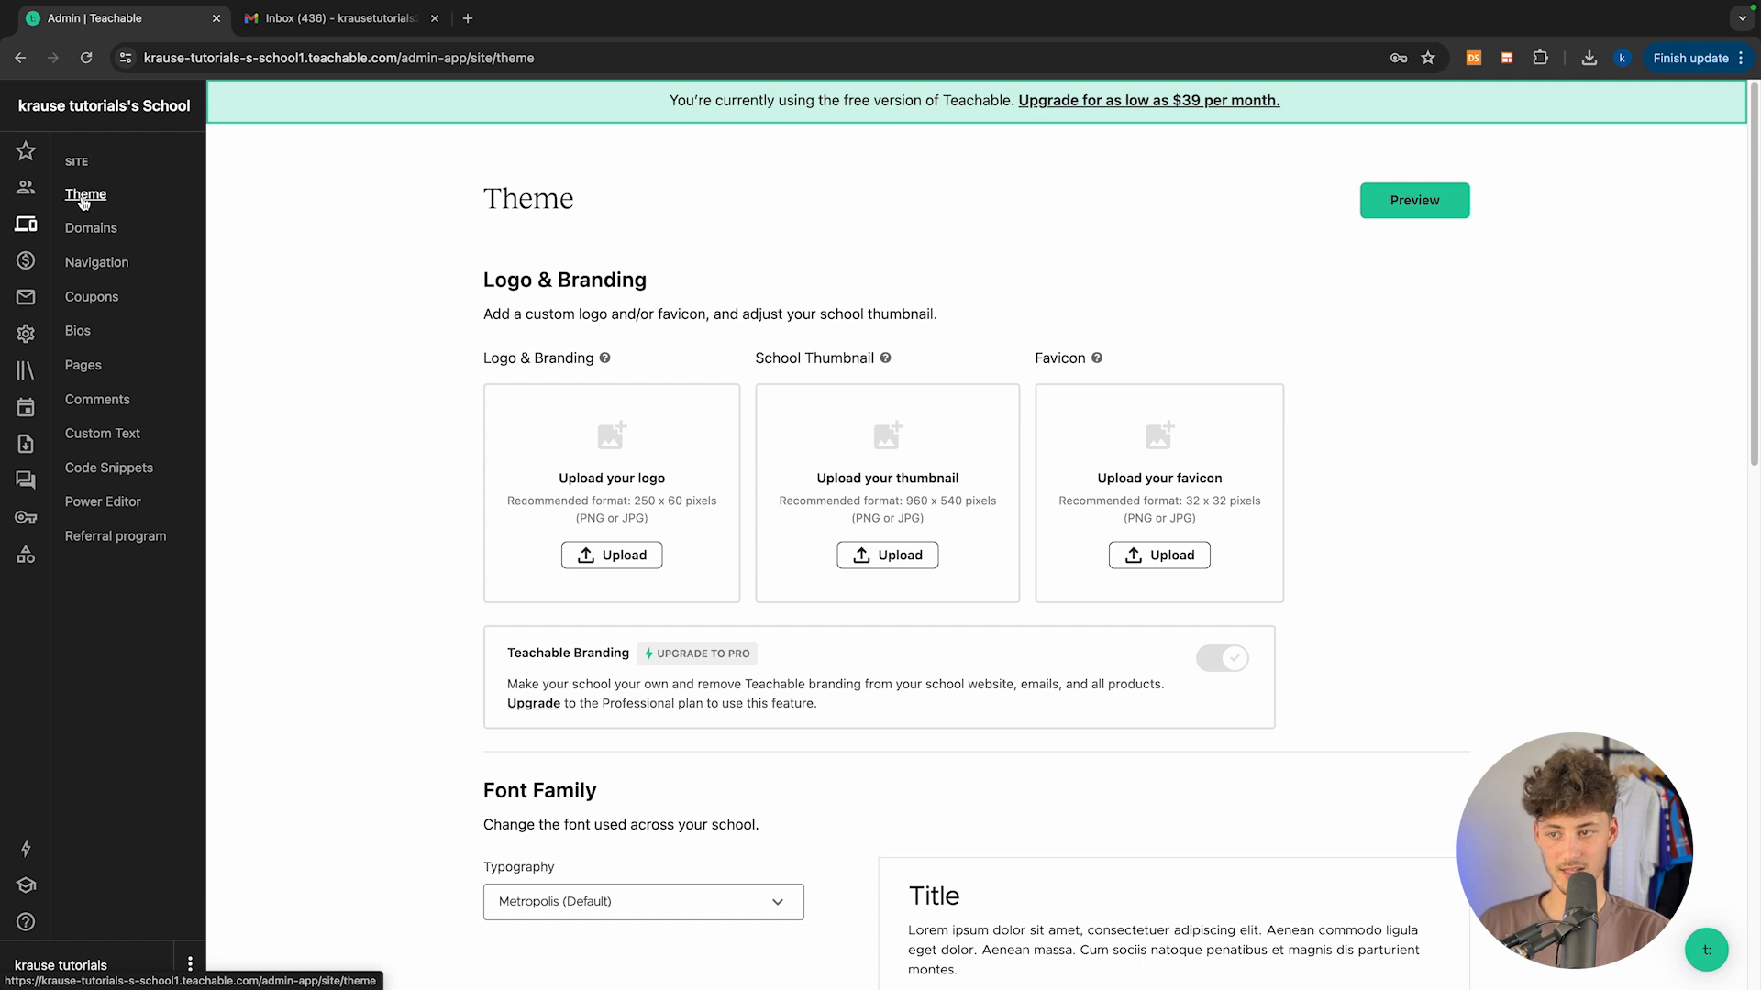
pyautogui.moveTo(475, 283); pyautogui.dragTo(679, 286)
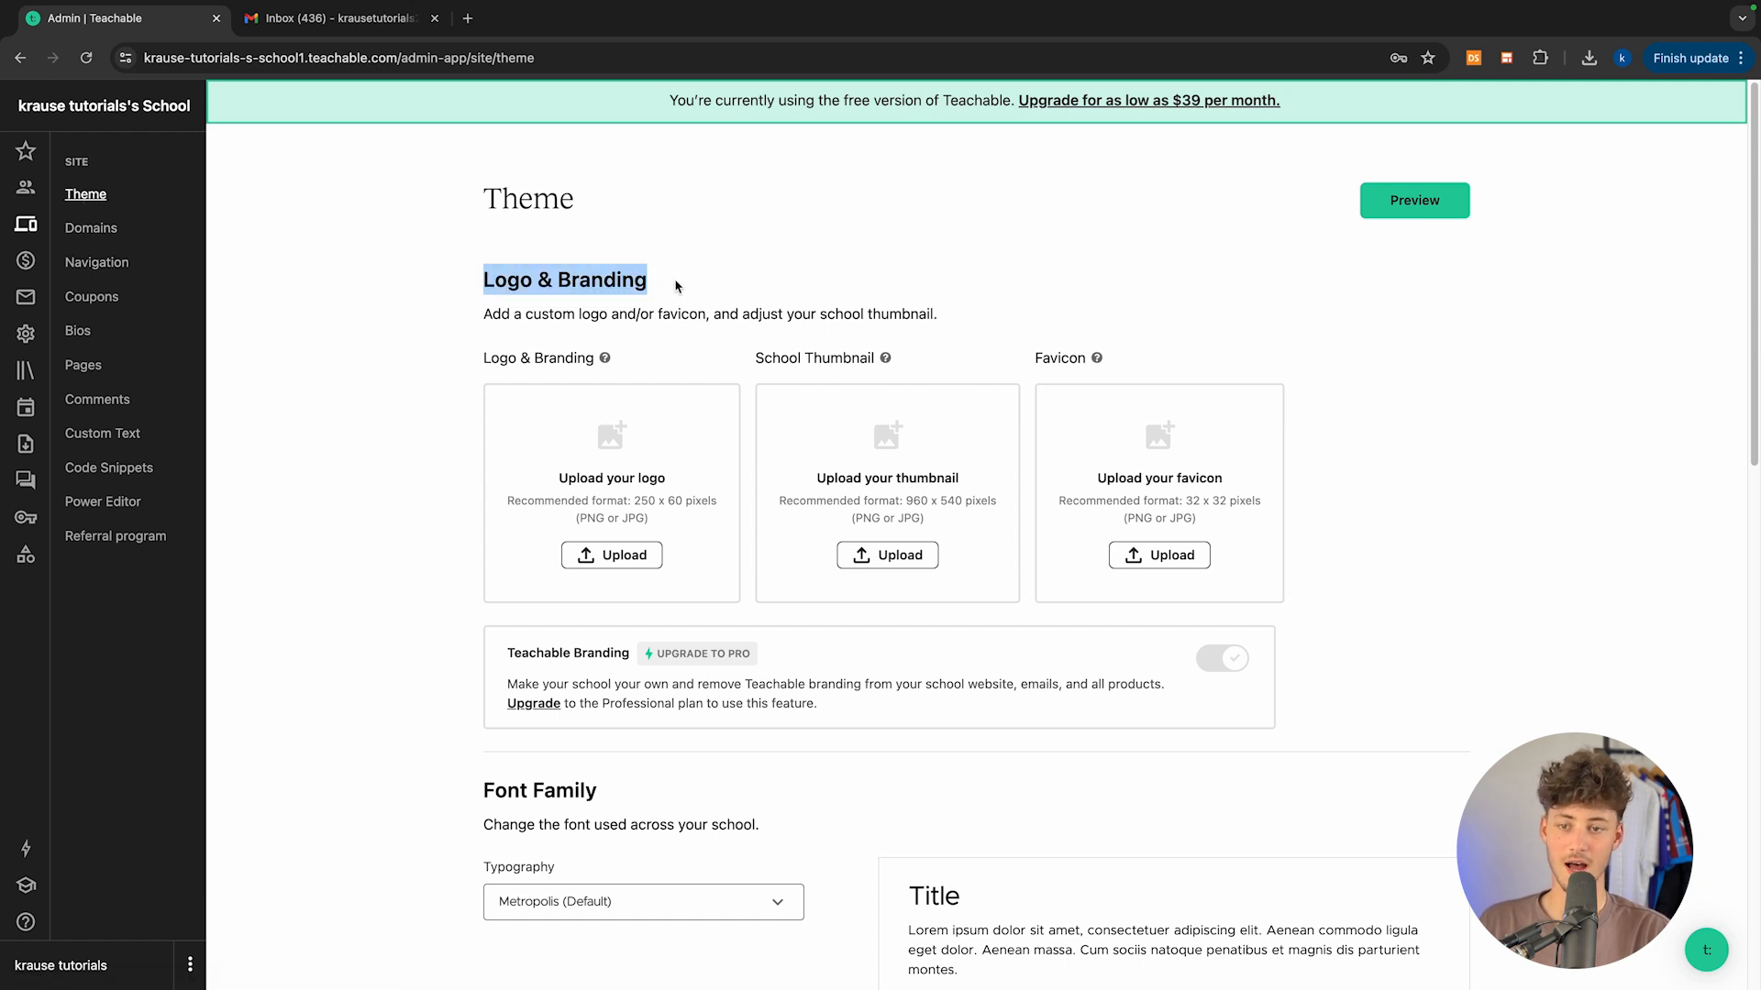
pyautogui.click(678, 286)
pyautogui.scroll(-2, 681, 286)
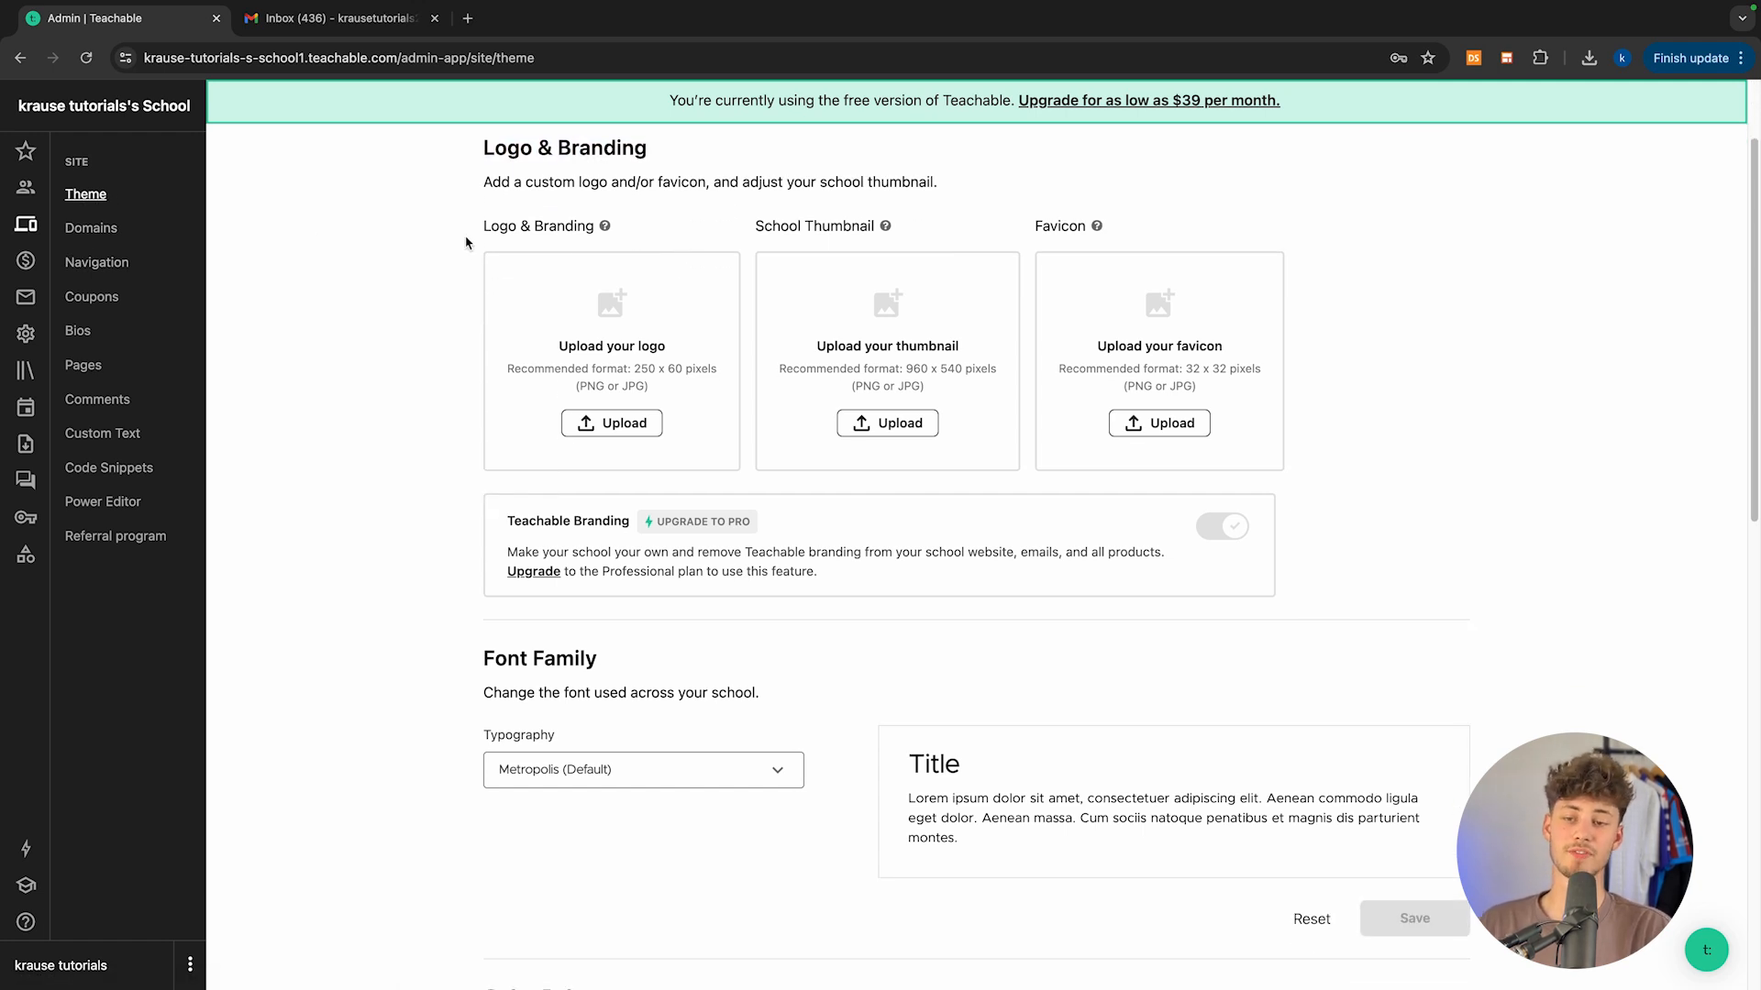
pyautogui.moveTo(534, 229); pyautogui.dragTo(873, 232)
pyautogui.click(675, 271)
pyautogui.moveTo(1012, 218); pyautogui.dragTo(1080, 224)
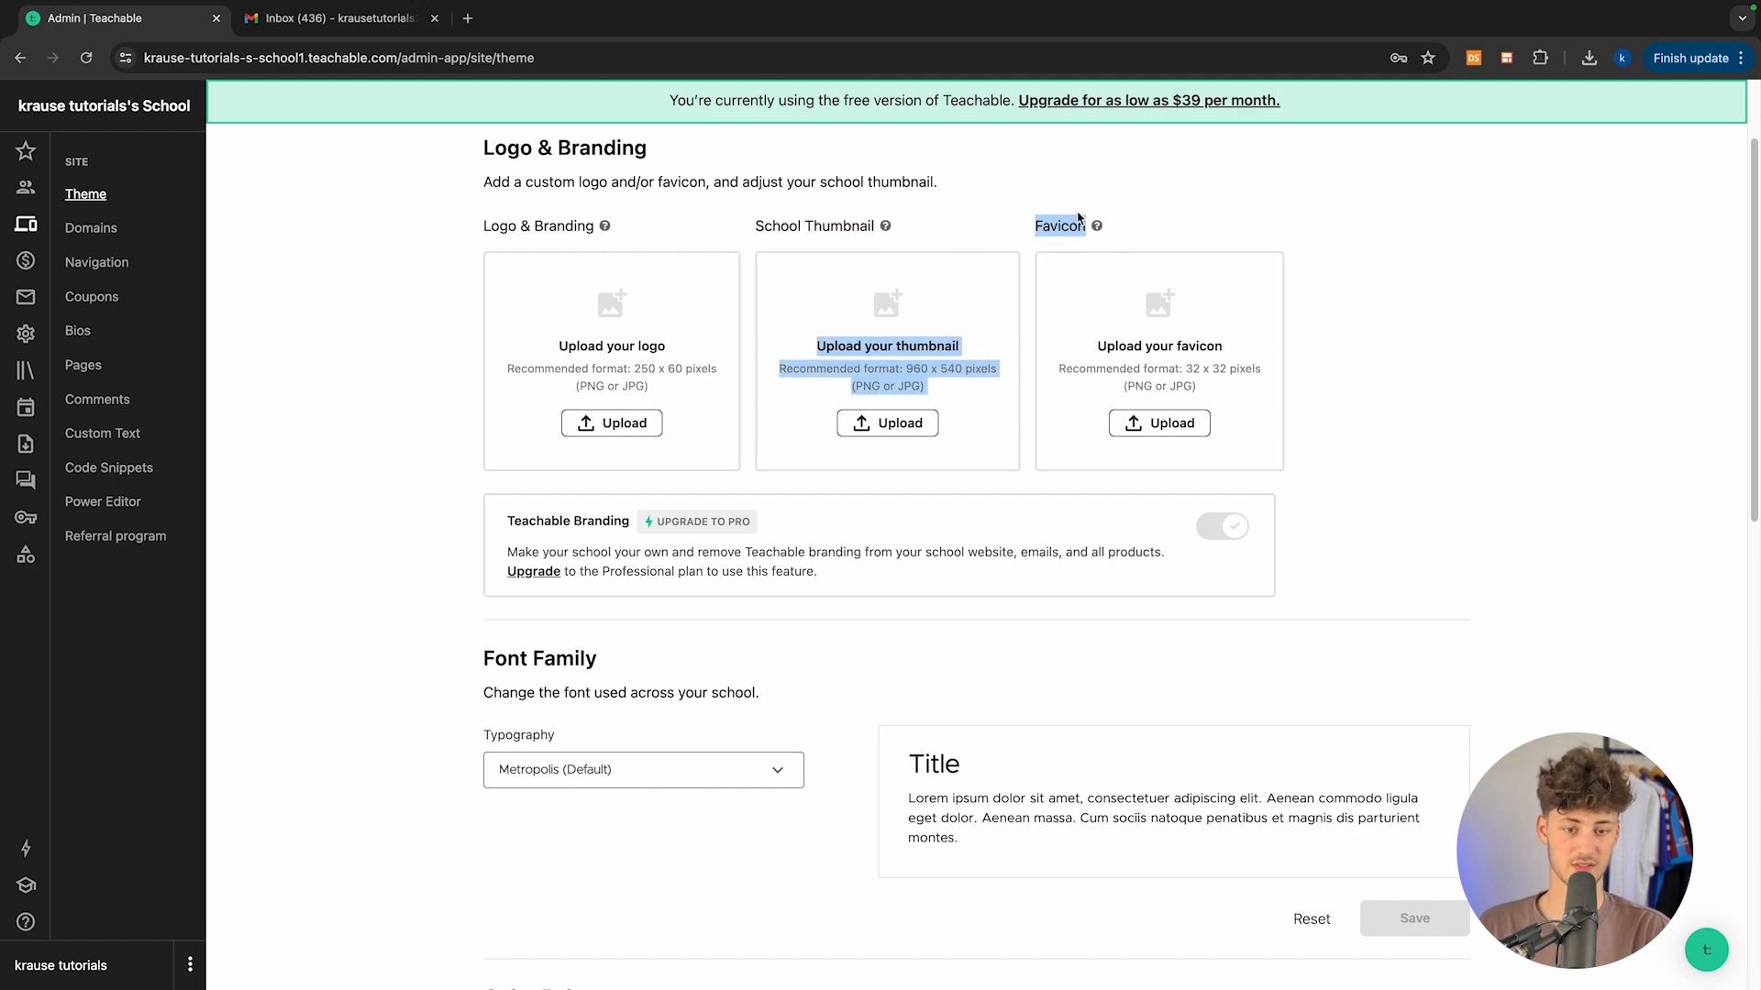
pyautogui.click(1050, 214)
# Step: Look through the typography choices for the school's font family and keep Metropolis (Default)
pyautogui.scroll(-5, 641, 433)
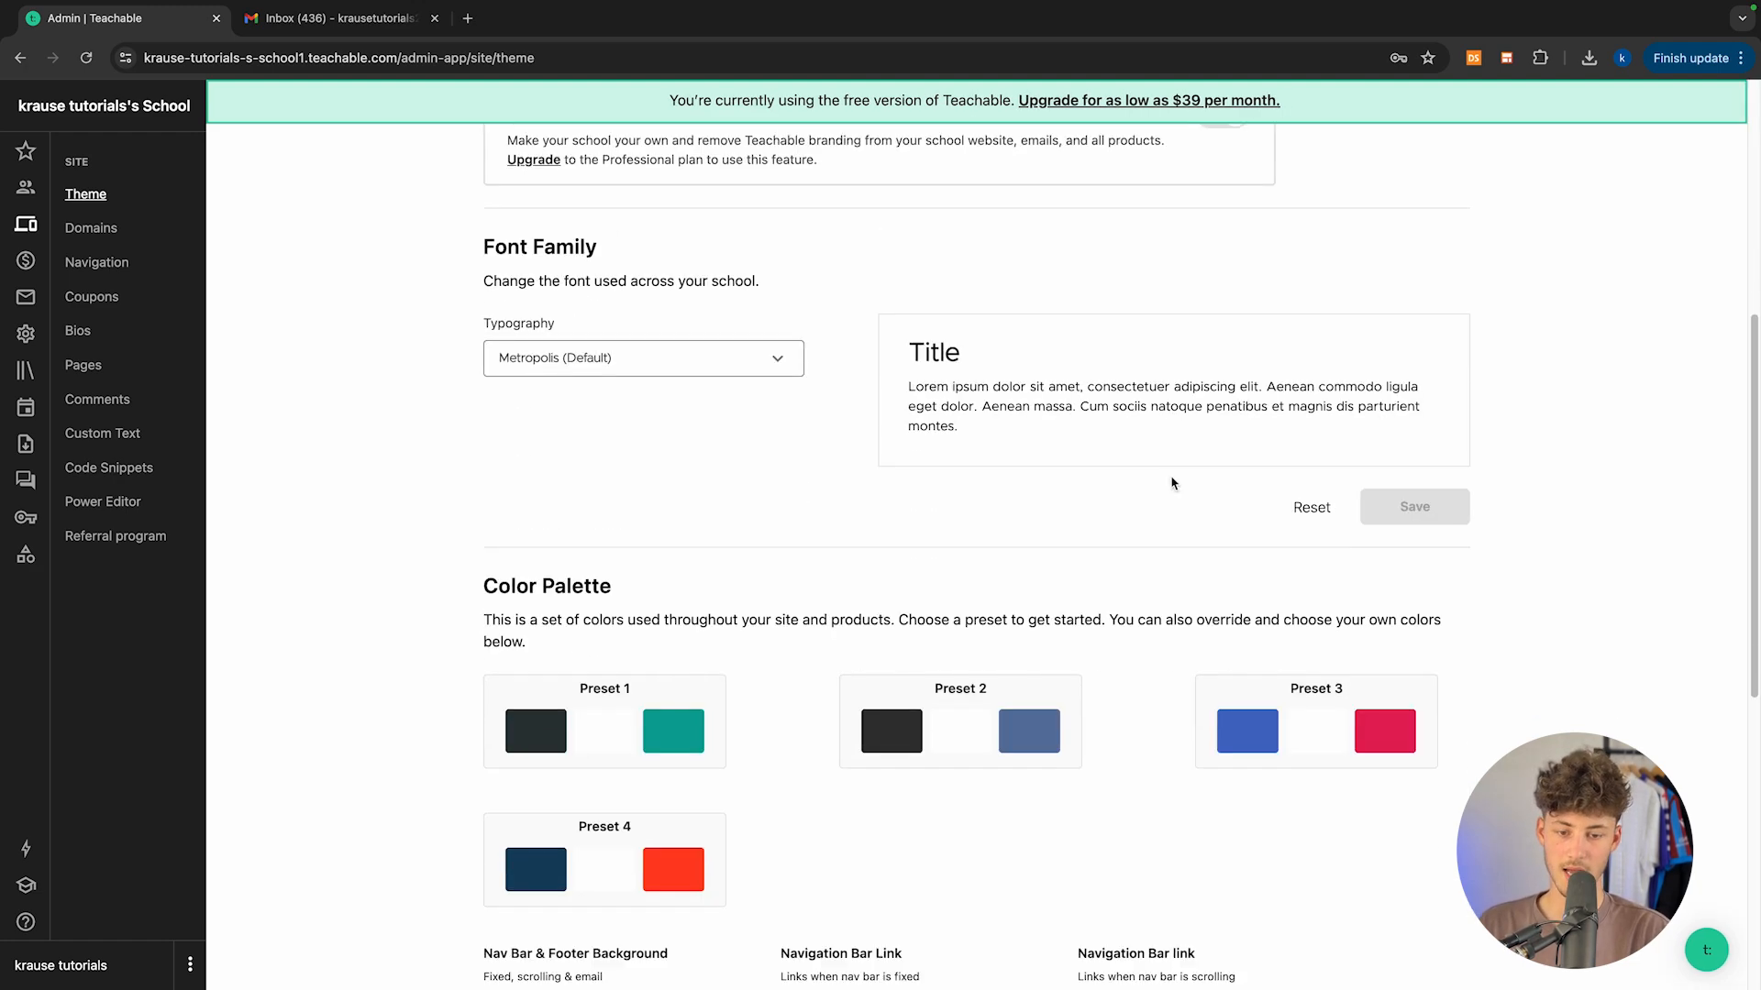
pyautogui.scroll(1, 1171, 479)
pyautogui.moveTo(461, 336); pyautogui.dragTo(664, 358)
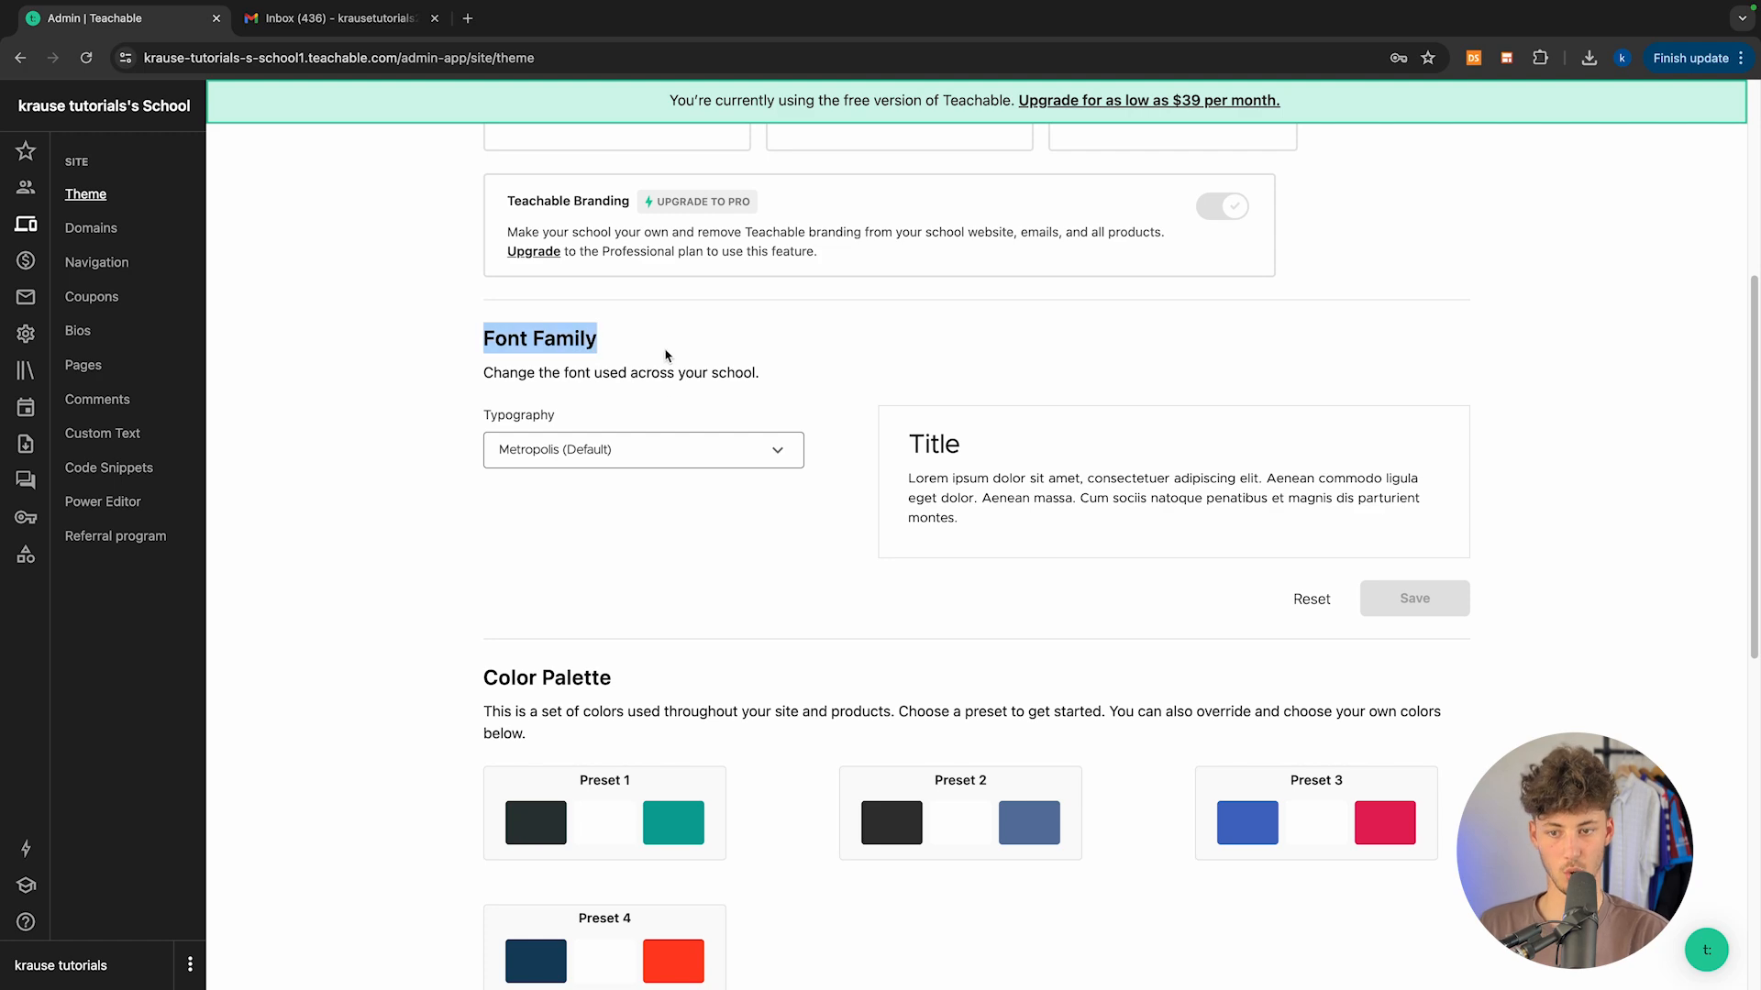
pyautogui.click(656, 482)
pyautogui.click(656, 459)
pyautogui.scroll(-2, 652, 613)
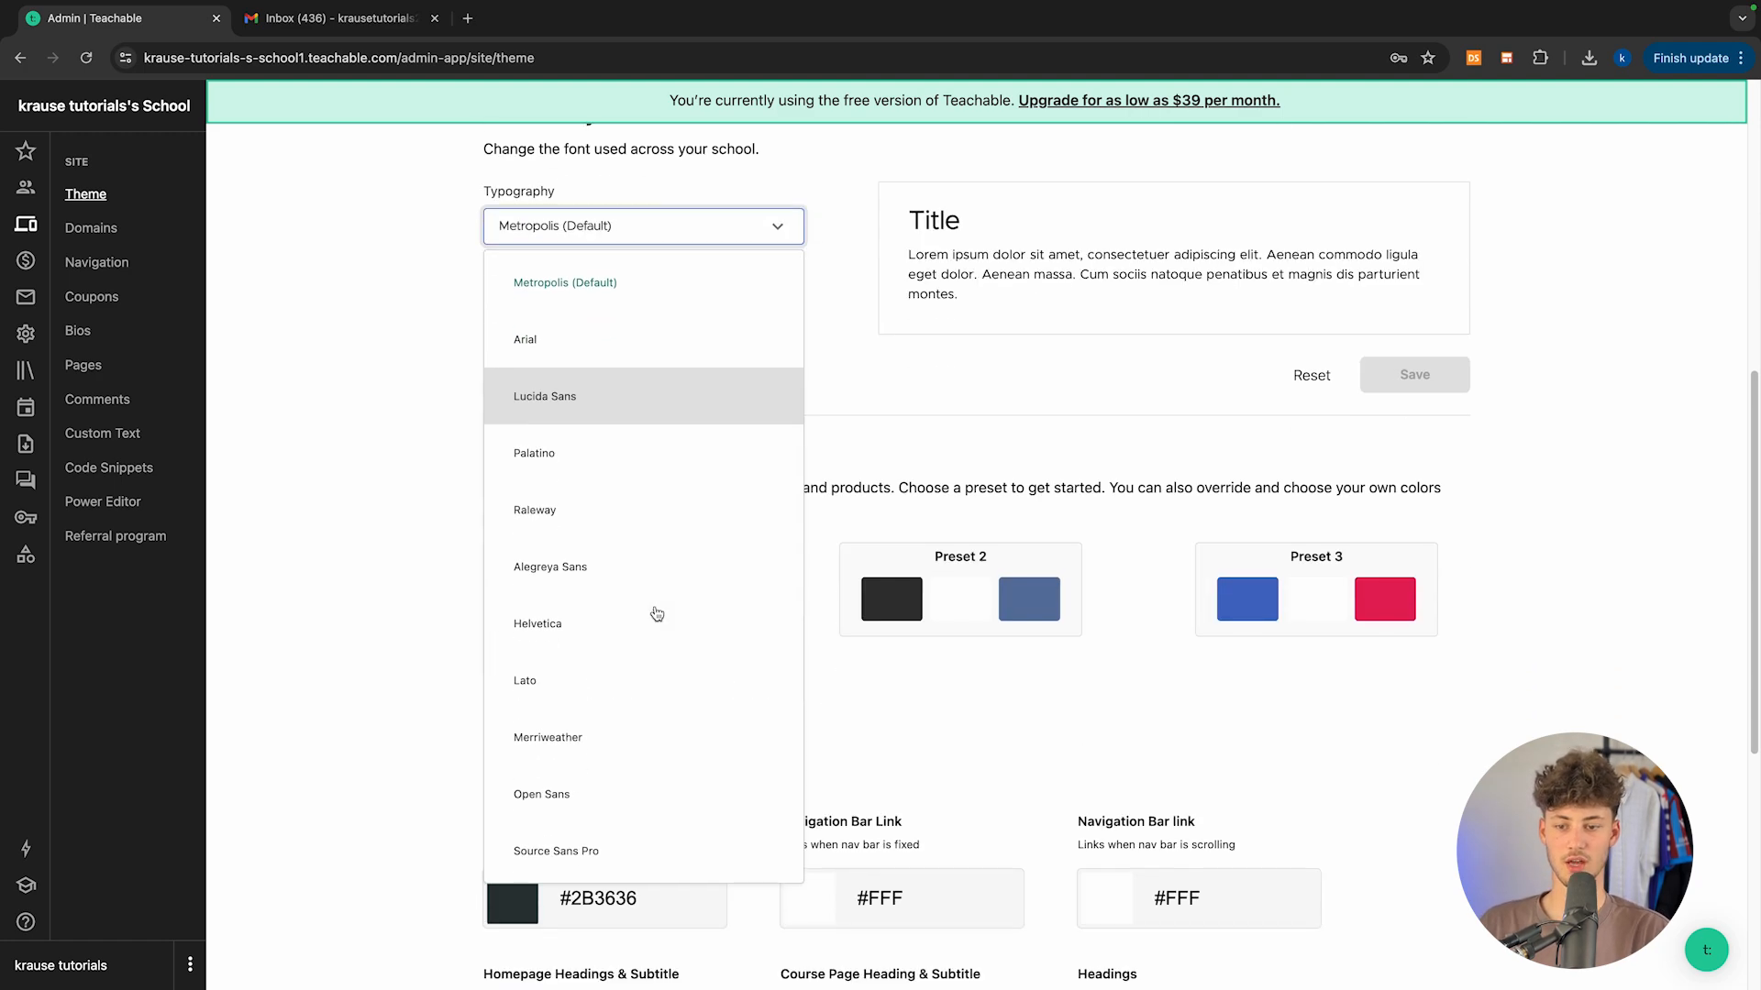
pyautogui.scroll(-2, 656, 550)
pyautogui.scroll(3, 648, 569)
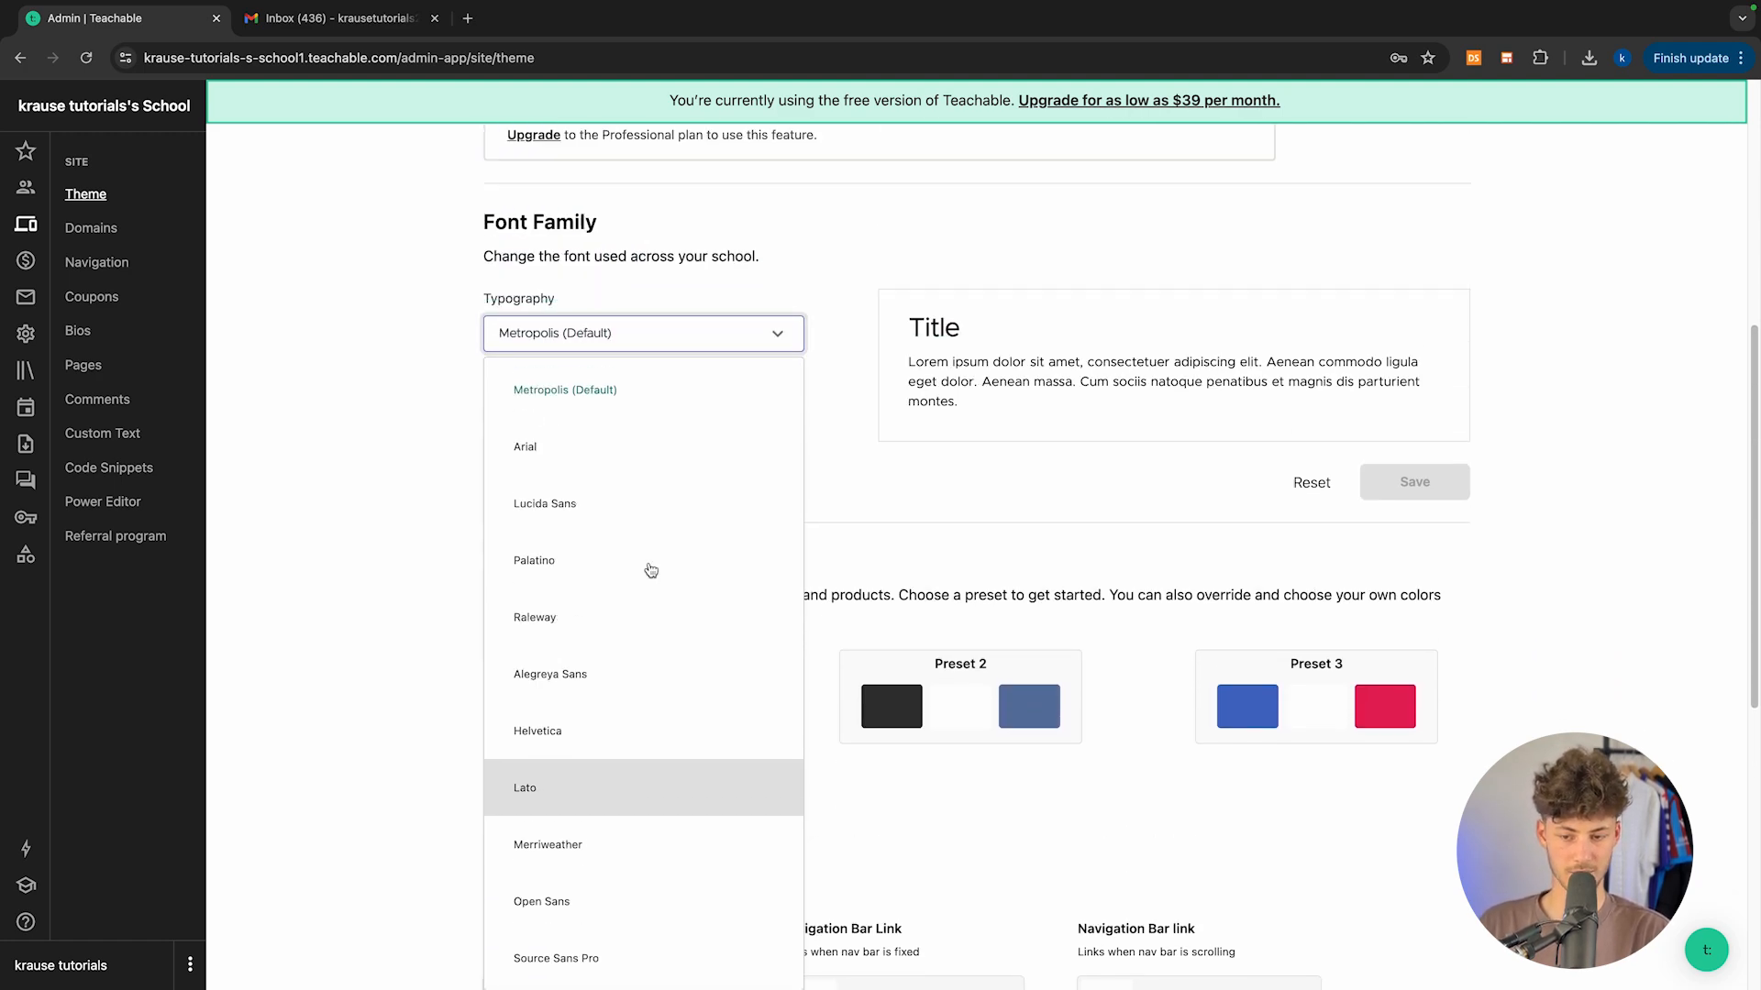
pyautogui.click(569, 408)
# Step: Examine the theme's color palette presets and the individual color settings for navigation, headings, body text and buttons
pyautogui.scroll(-3, 569, 407)
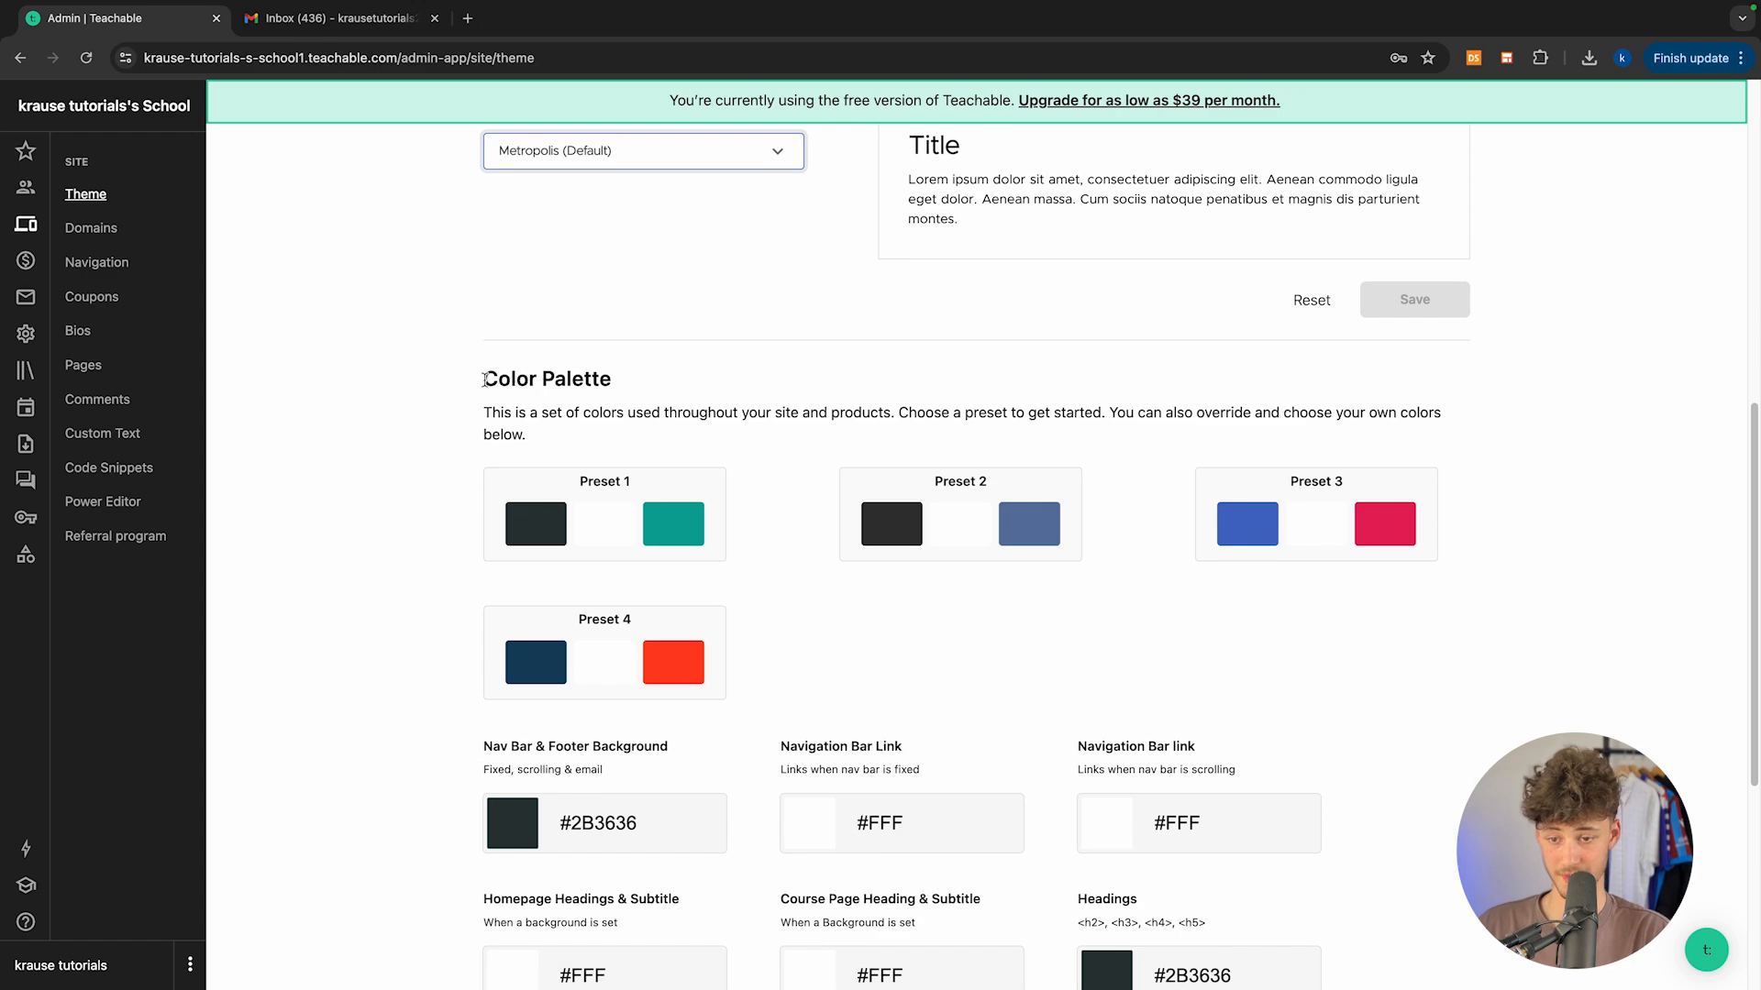
pyautogui.moveTo(463, 382); pyautogui.dragTo(646, 382)
pyautogui.click(645, 381)
pyautogui.scroll(-1, 645, 380)
pyautogui.scroll(-1, 645, 380)
pyautogui.scroll(2, 641, 381)
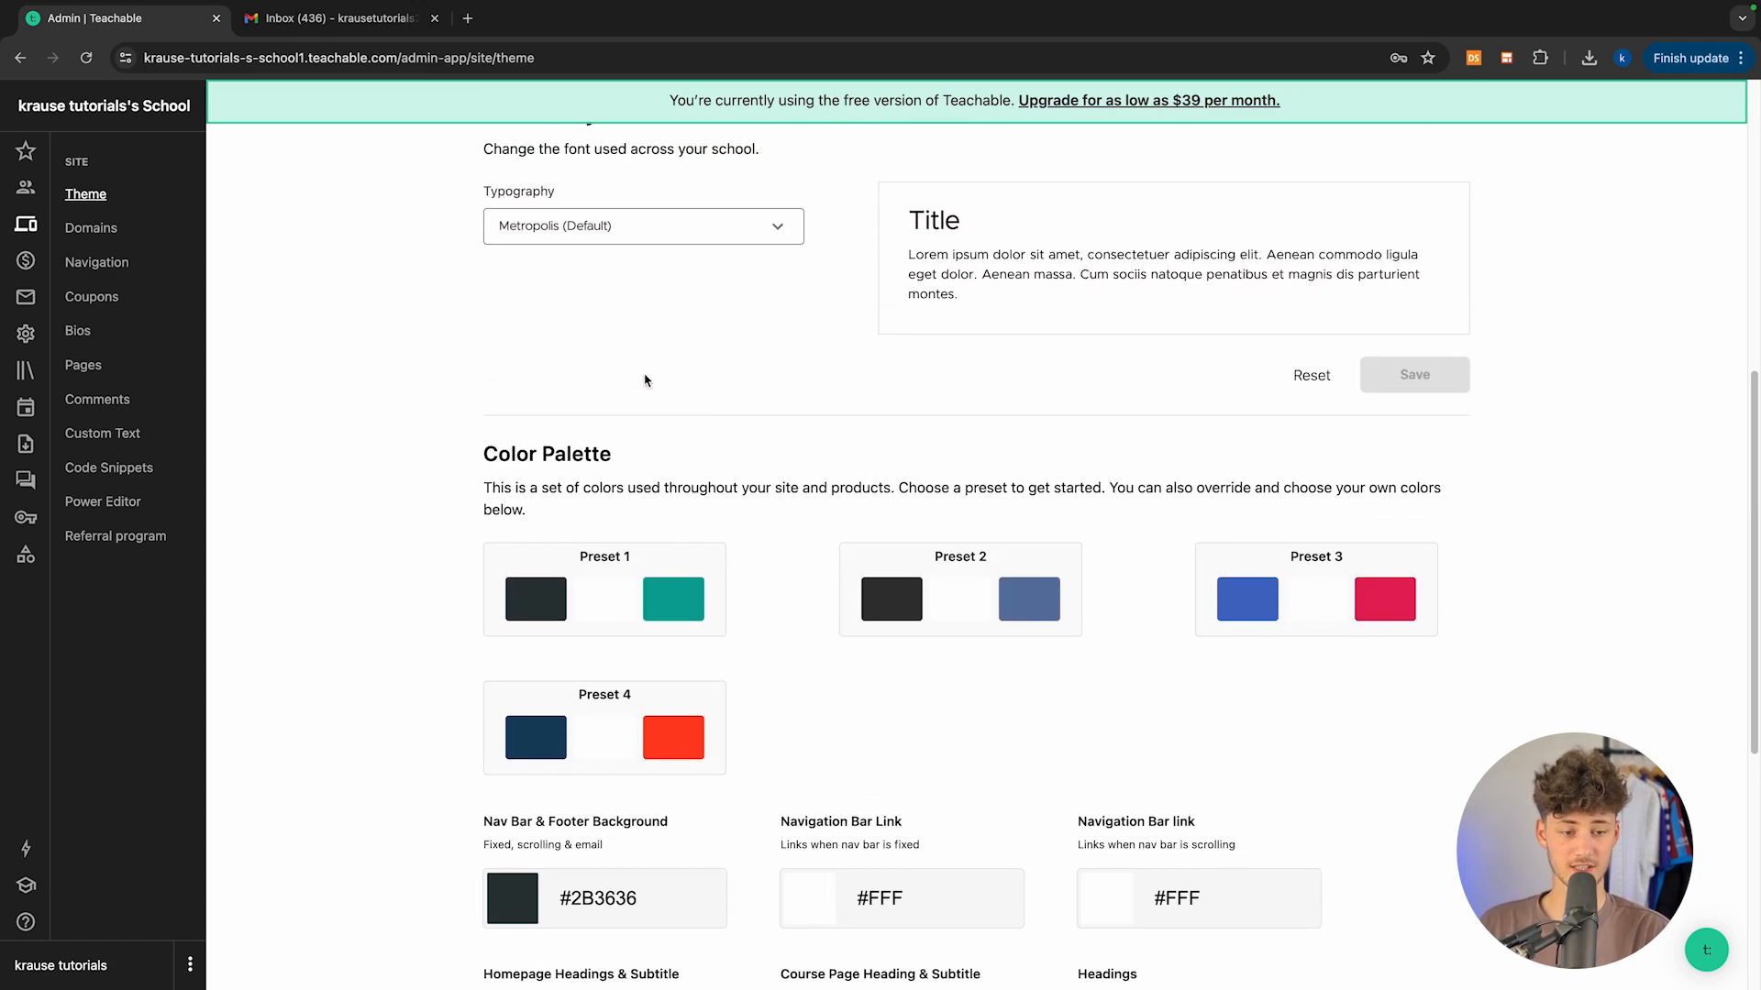
pyautogui.scroll(-5, 954, 495)
pyautogui.scroll(3, 1016, 620)
pyautogui.scroll(-2, 1016, 620)
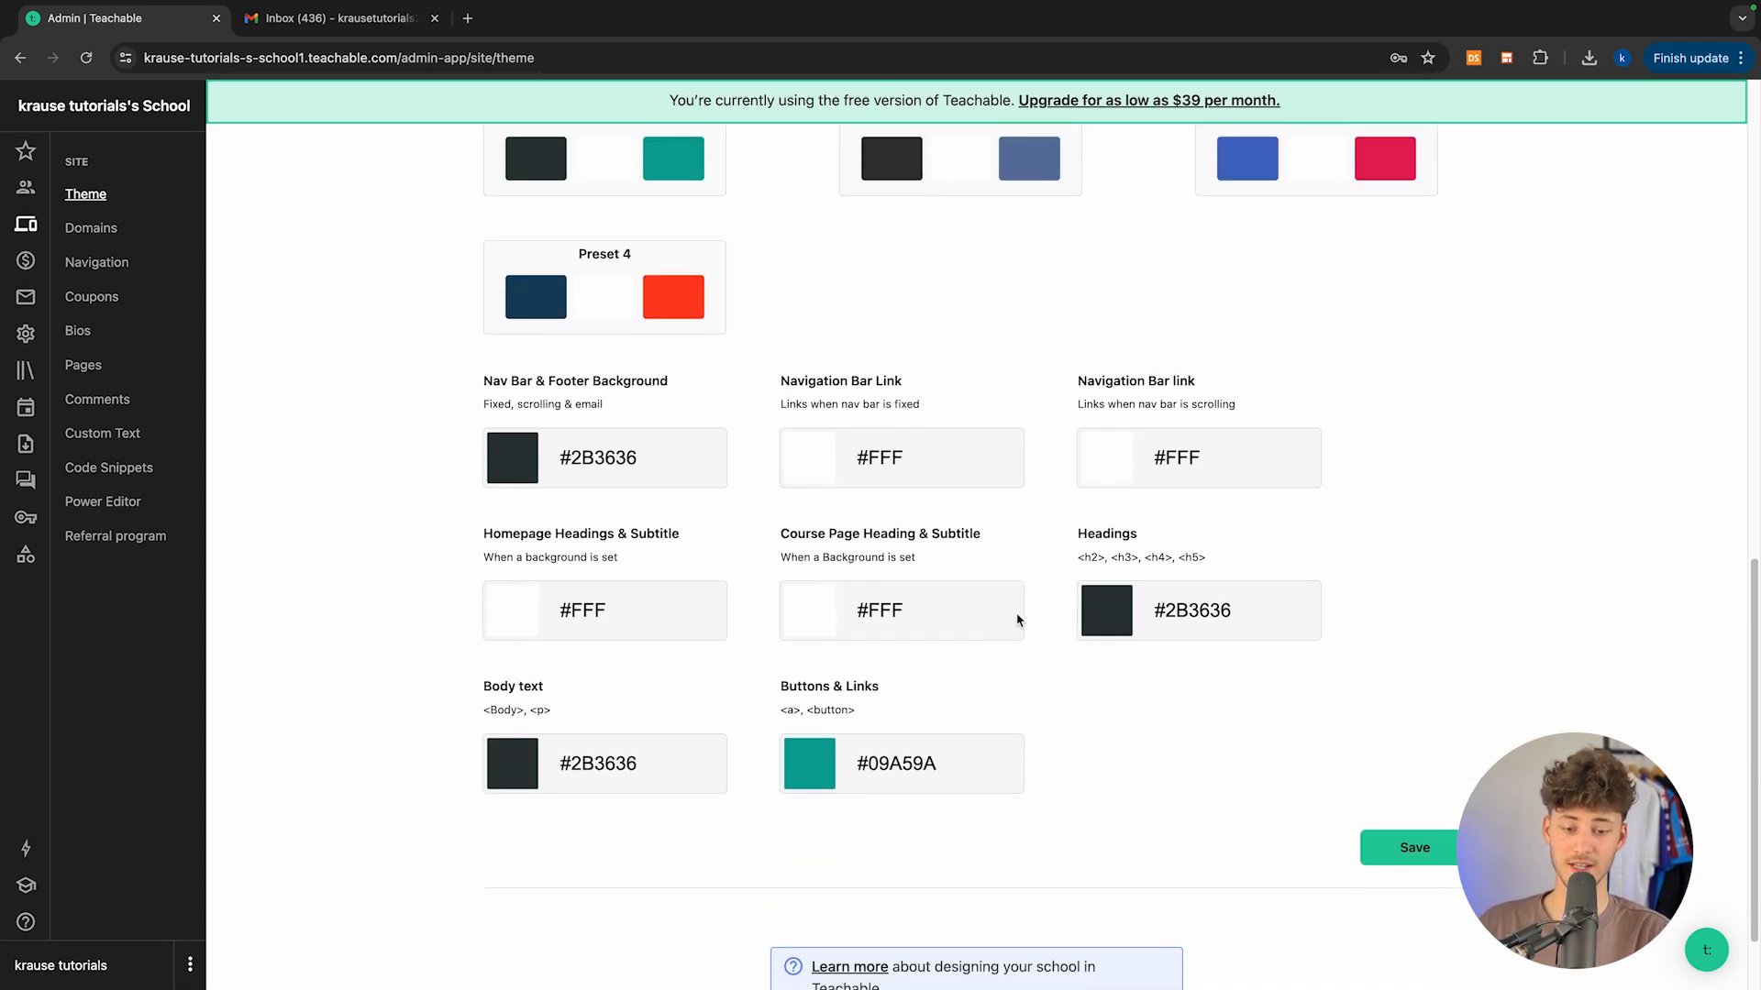
pyautogui.scroll(2, 1016, 620)
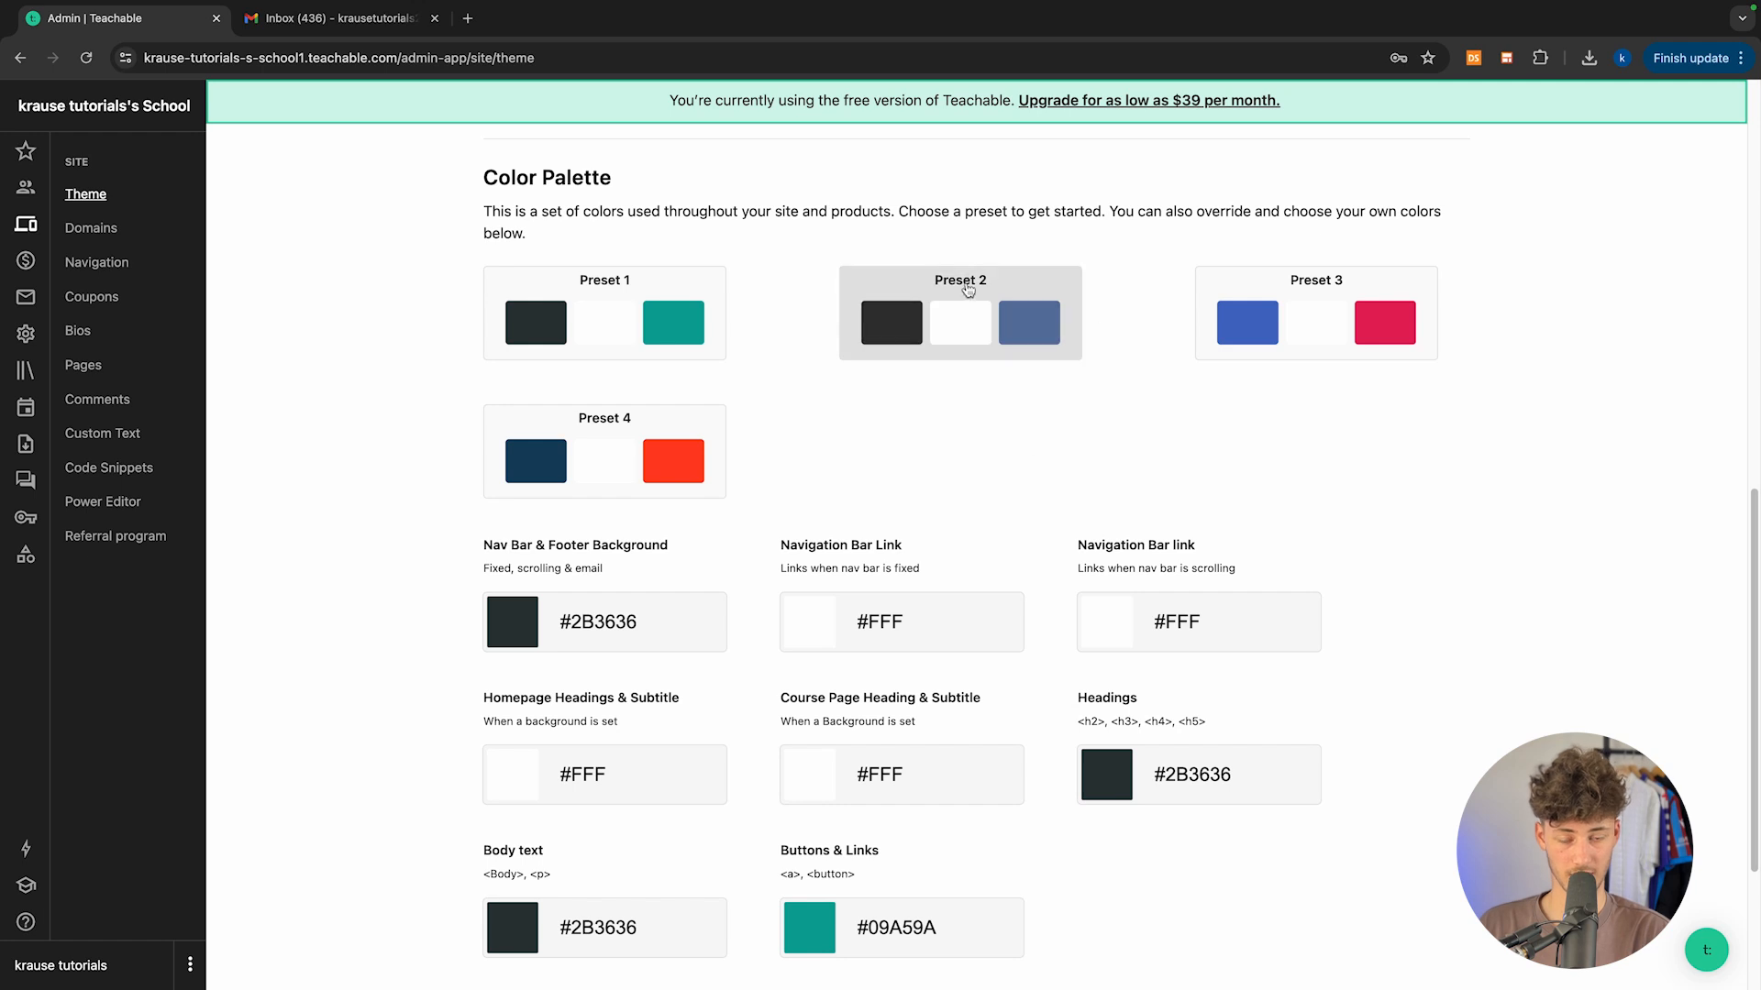
# Step: Try out the color palette presets and apply Preset 4 to the theme
pyautogui.click(946, 353)
pyautogui.click(1347, 345)
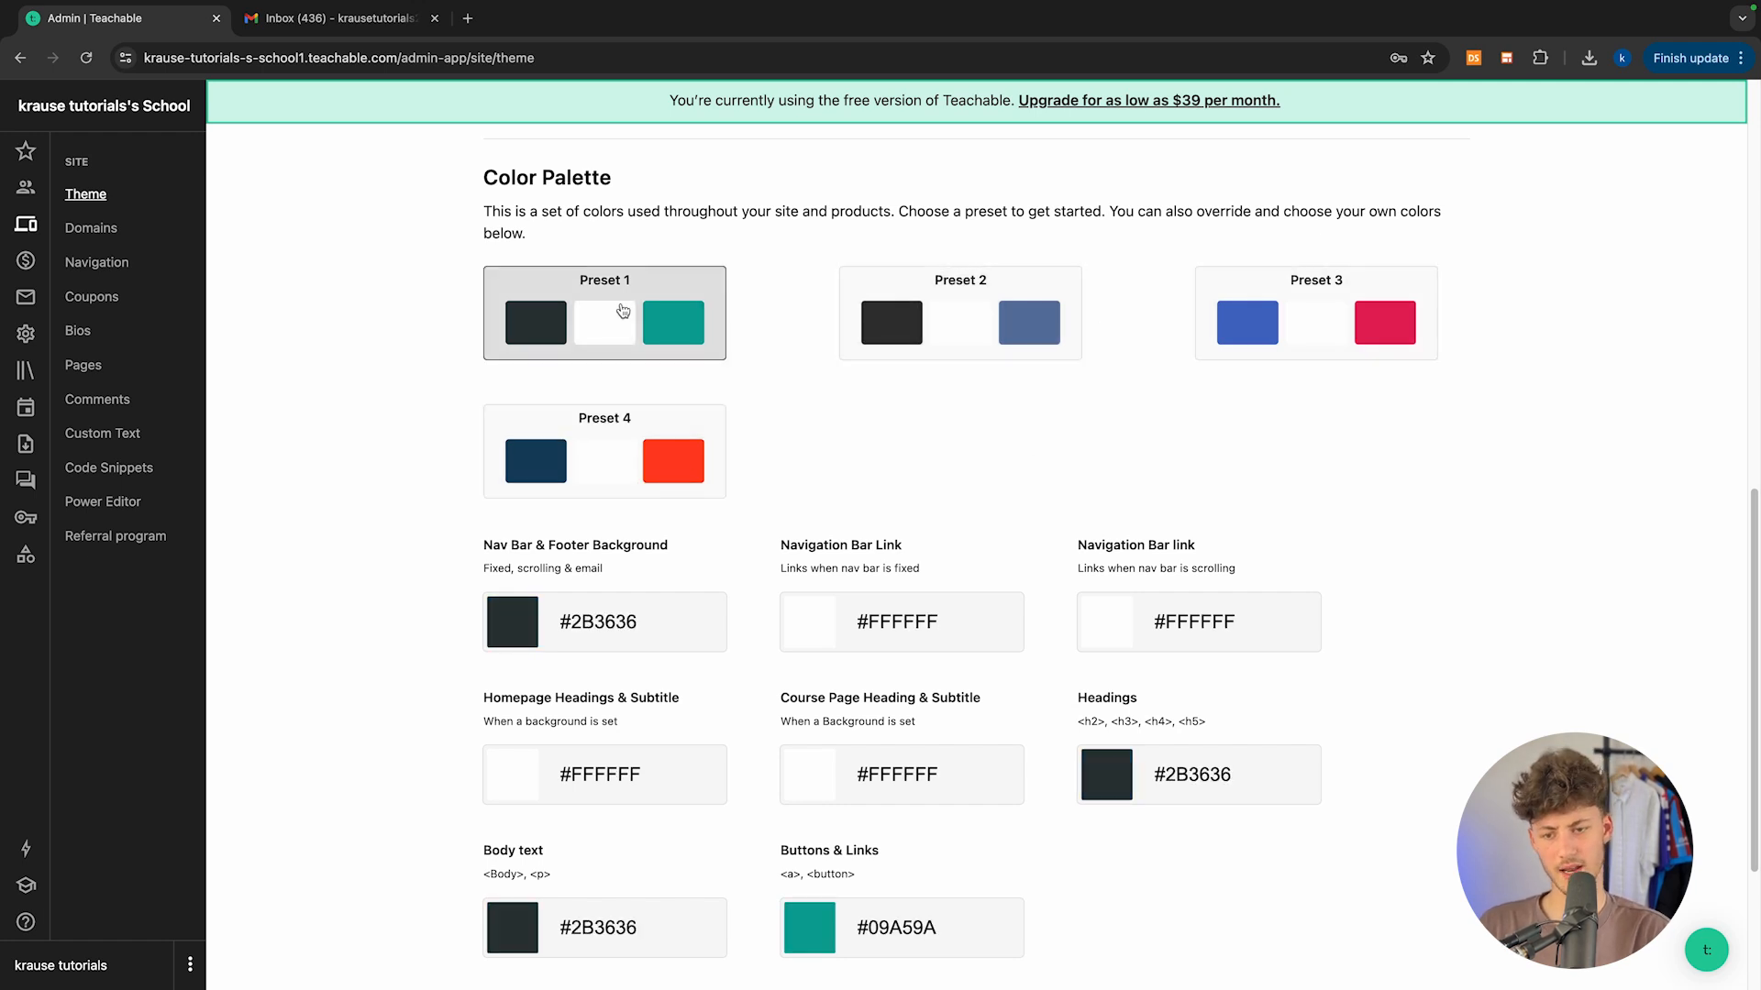
pyautogui.click(585, 353)
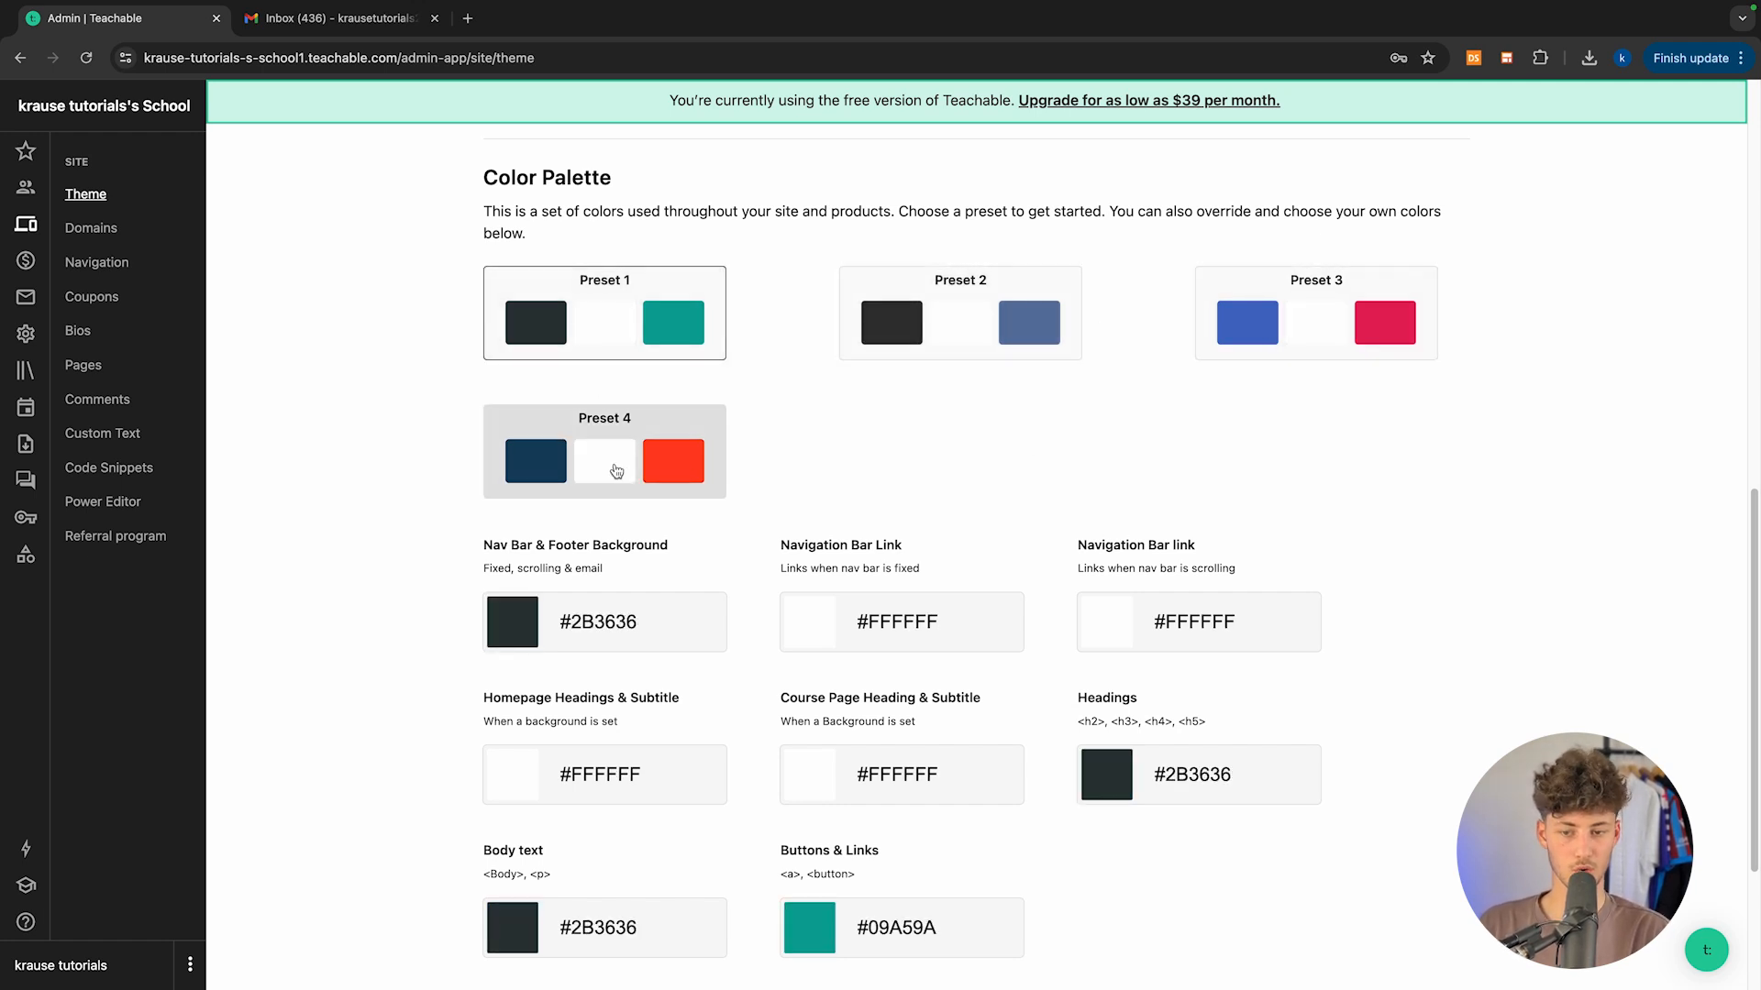
pyautogui.click(623, 456)
pyautogui.click(947, 338)
pyautogui.click(1303, 296)
pyautogui.click(609, 468)
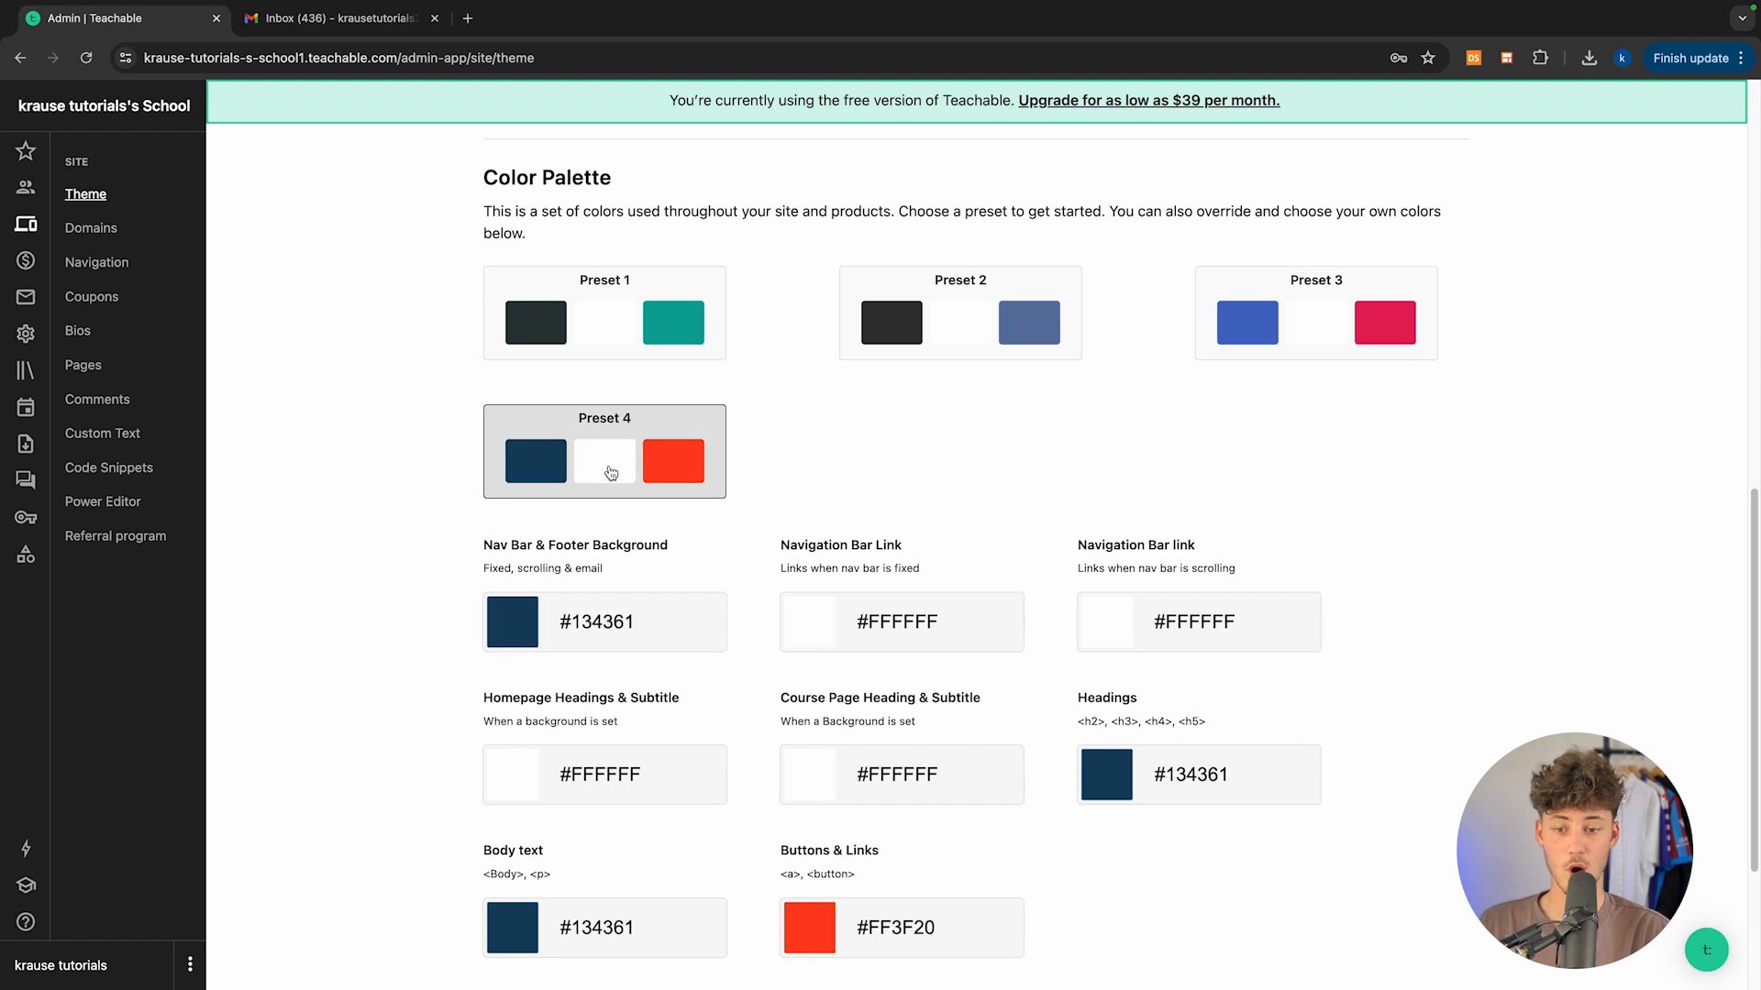
# Step: Open the color picker for the Nav Bar & Footer Background and close it without changing the color
pyautogui.scroll(-3, 609, 471)
pyautogui.click(672, 381)
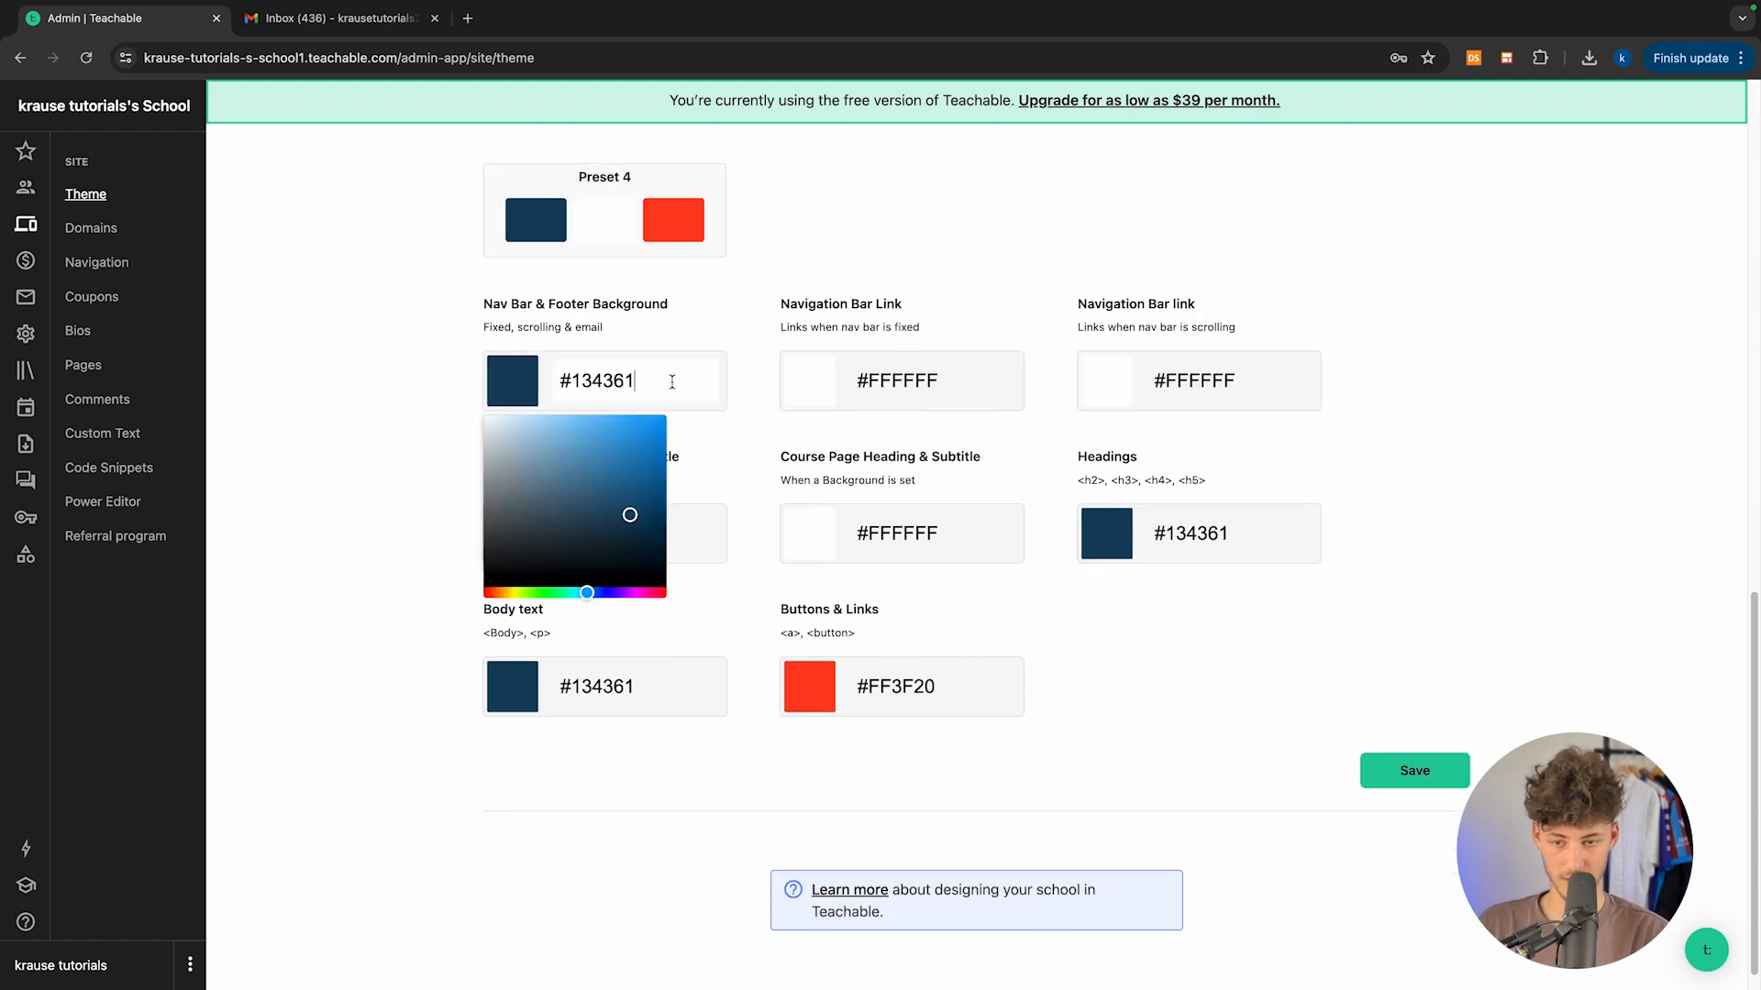
pyautogui.click(664, 307)
# Step: Open coolors.co in a new browser tab, accept its cookies, start the palette generator and dismiss the introductory dialogs
pyautogui.click(468, 19)
pyautogui.write('c')
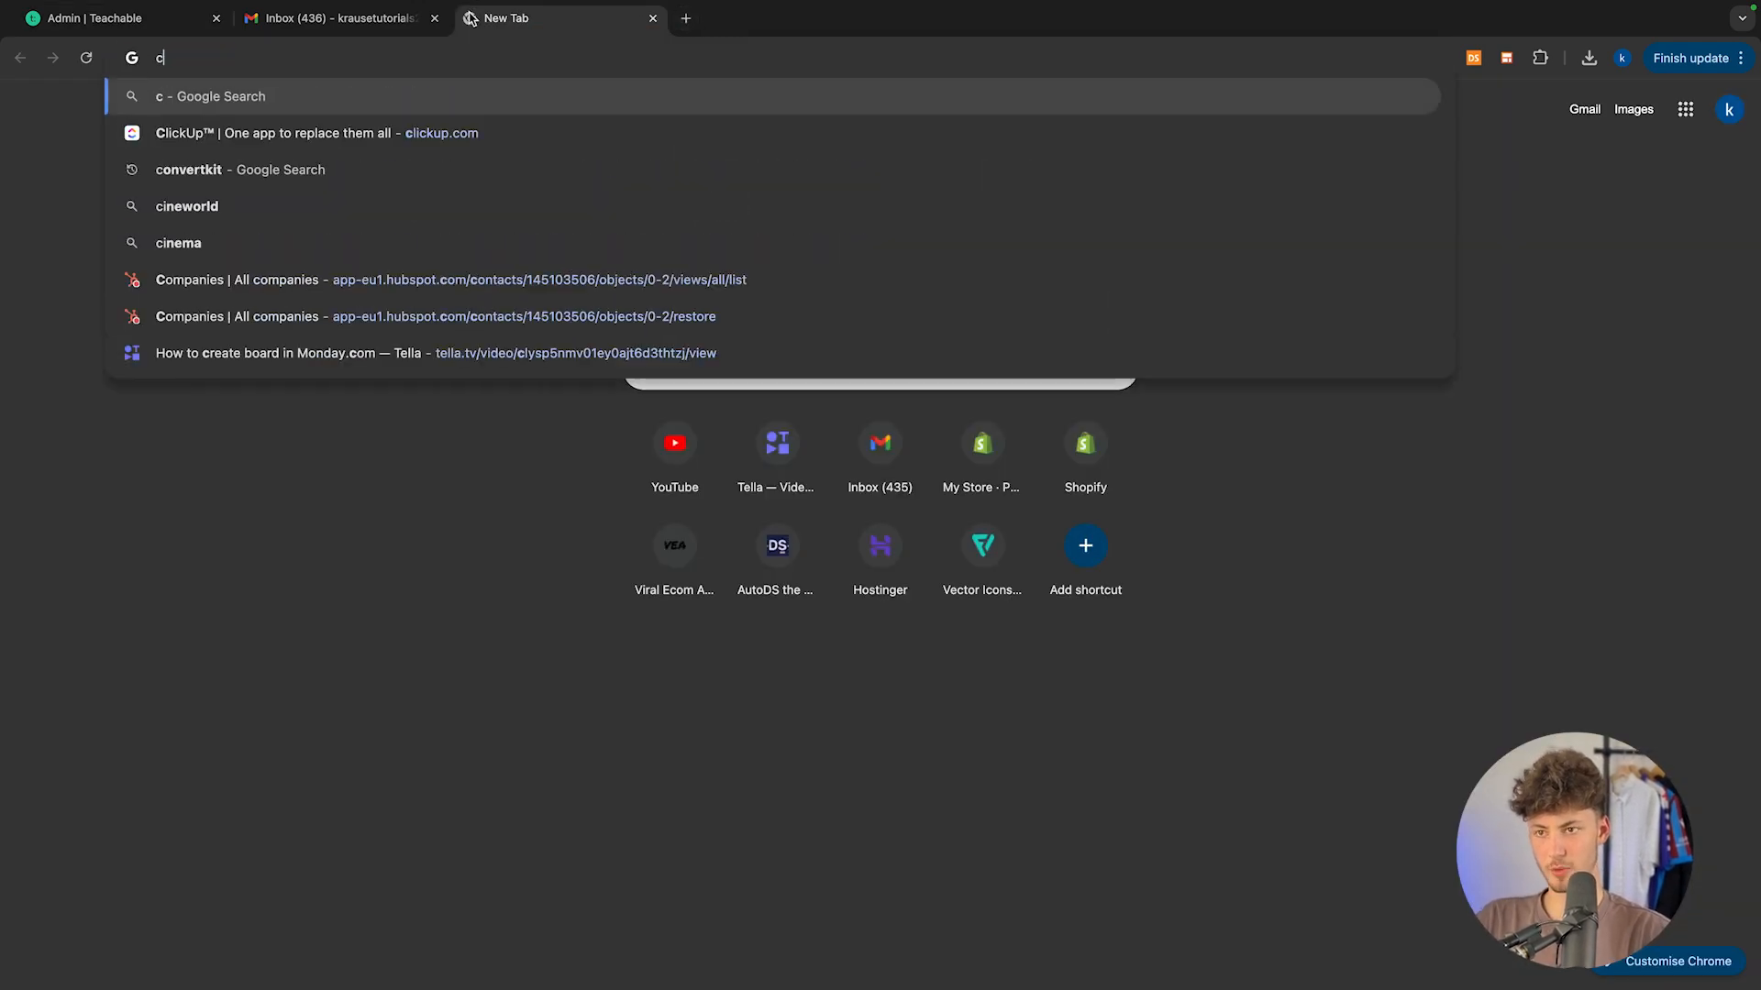
pyautogui.write('oolors.co')
pyautogui.press('Return')
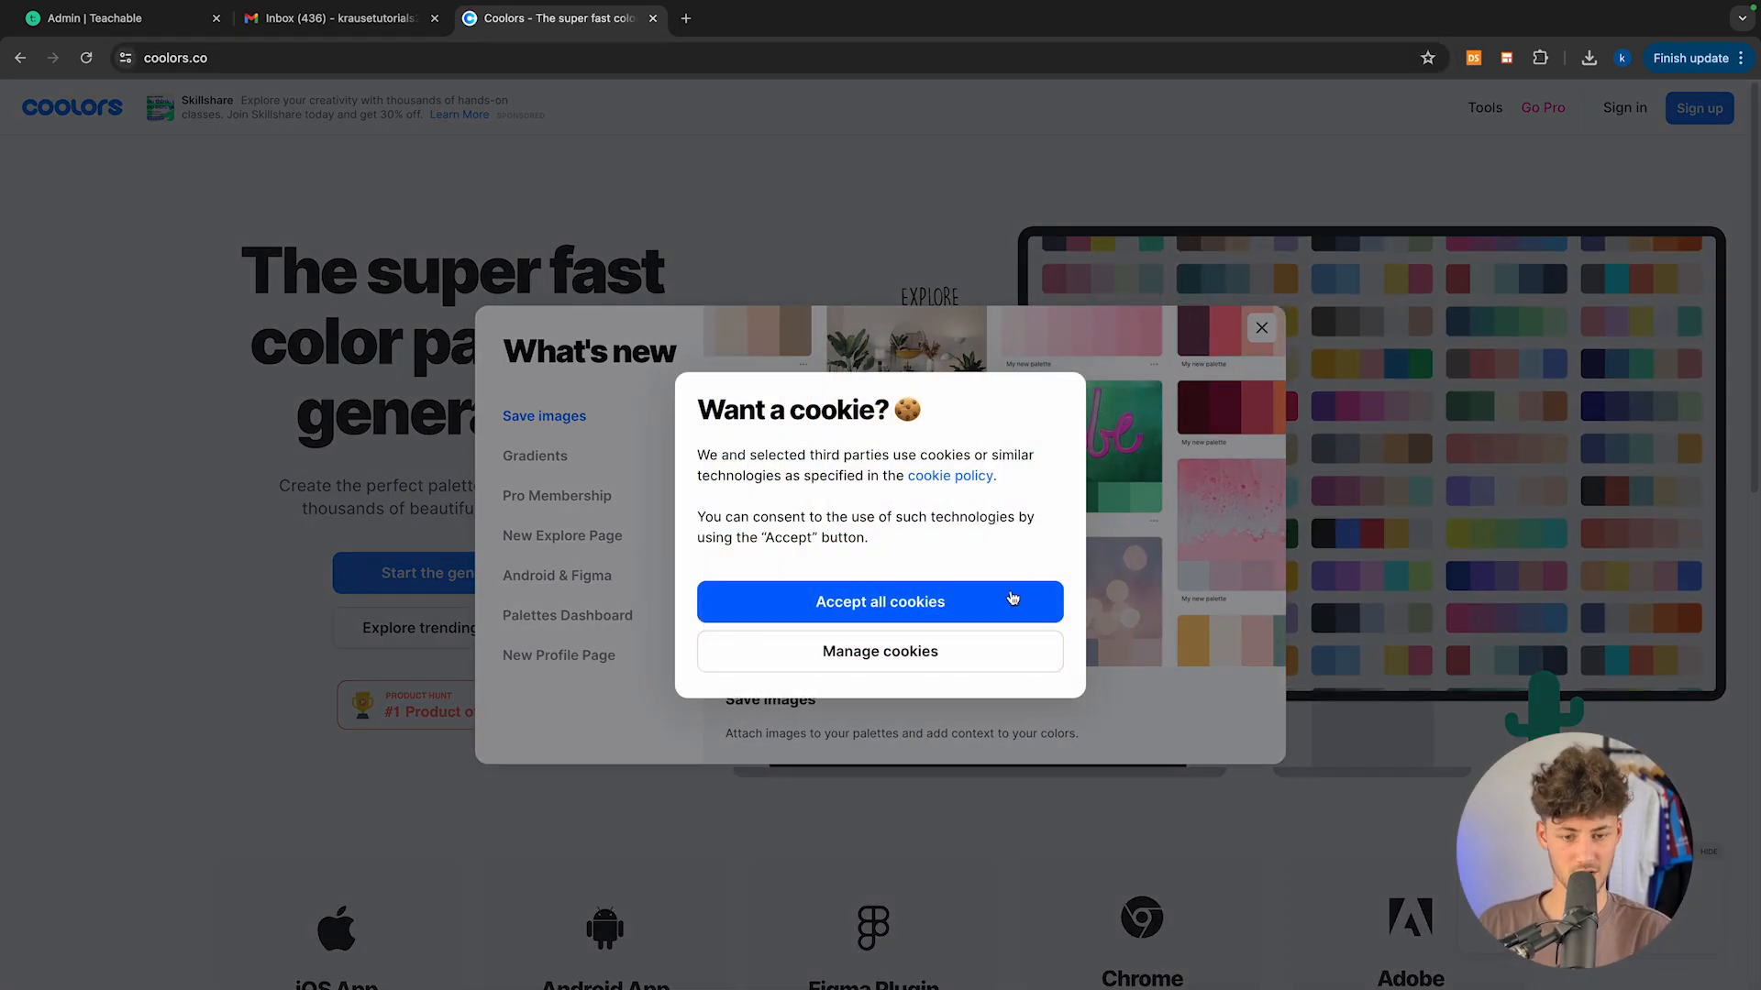
pyautogui.click(1012, 599)
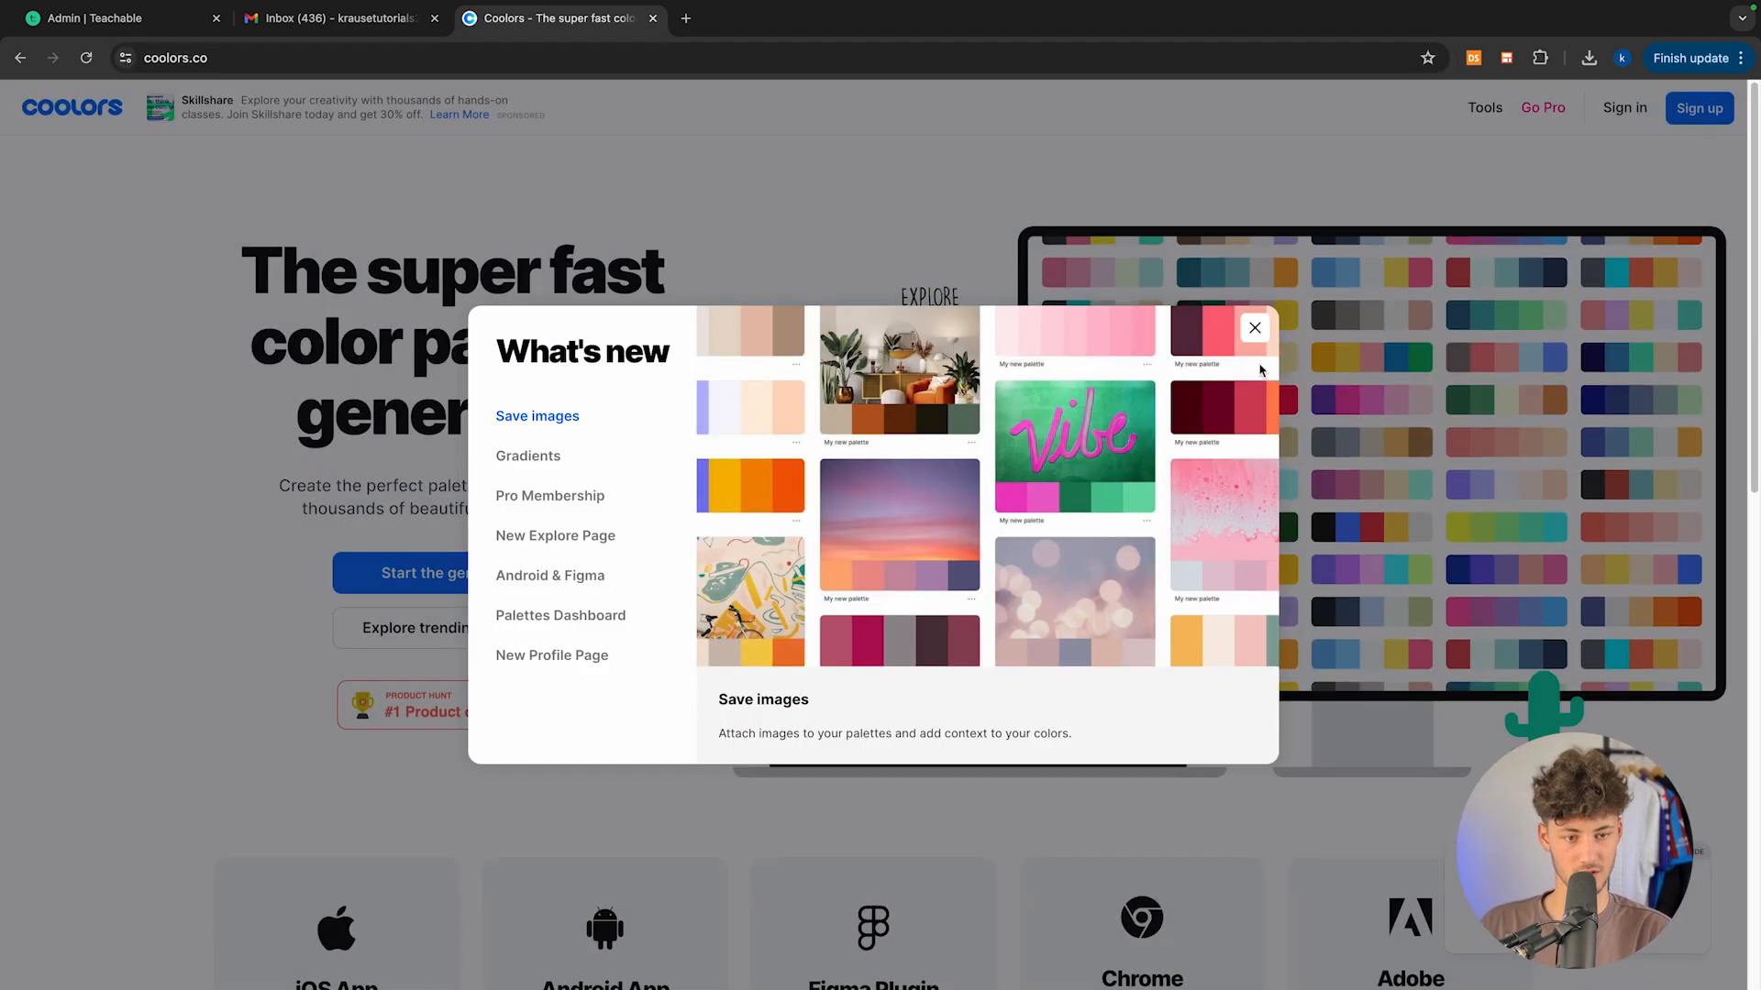
pyautogui.click(1262, 328)
pyautogui.click(479, 585)
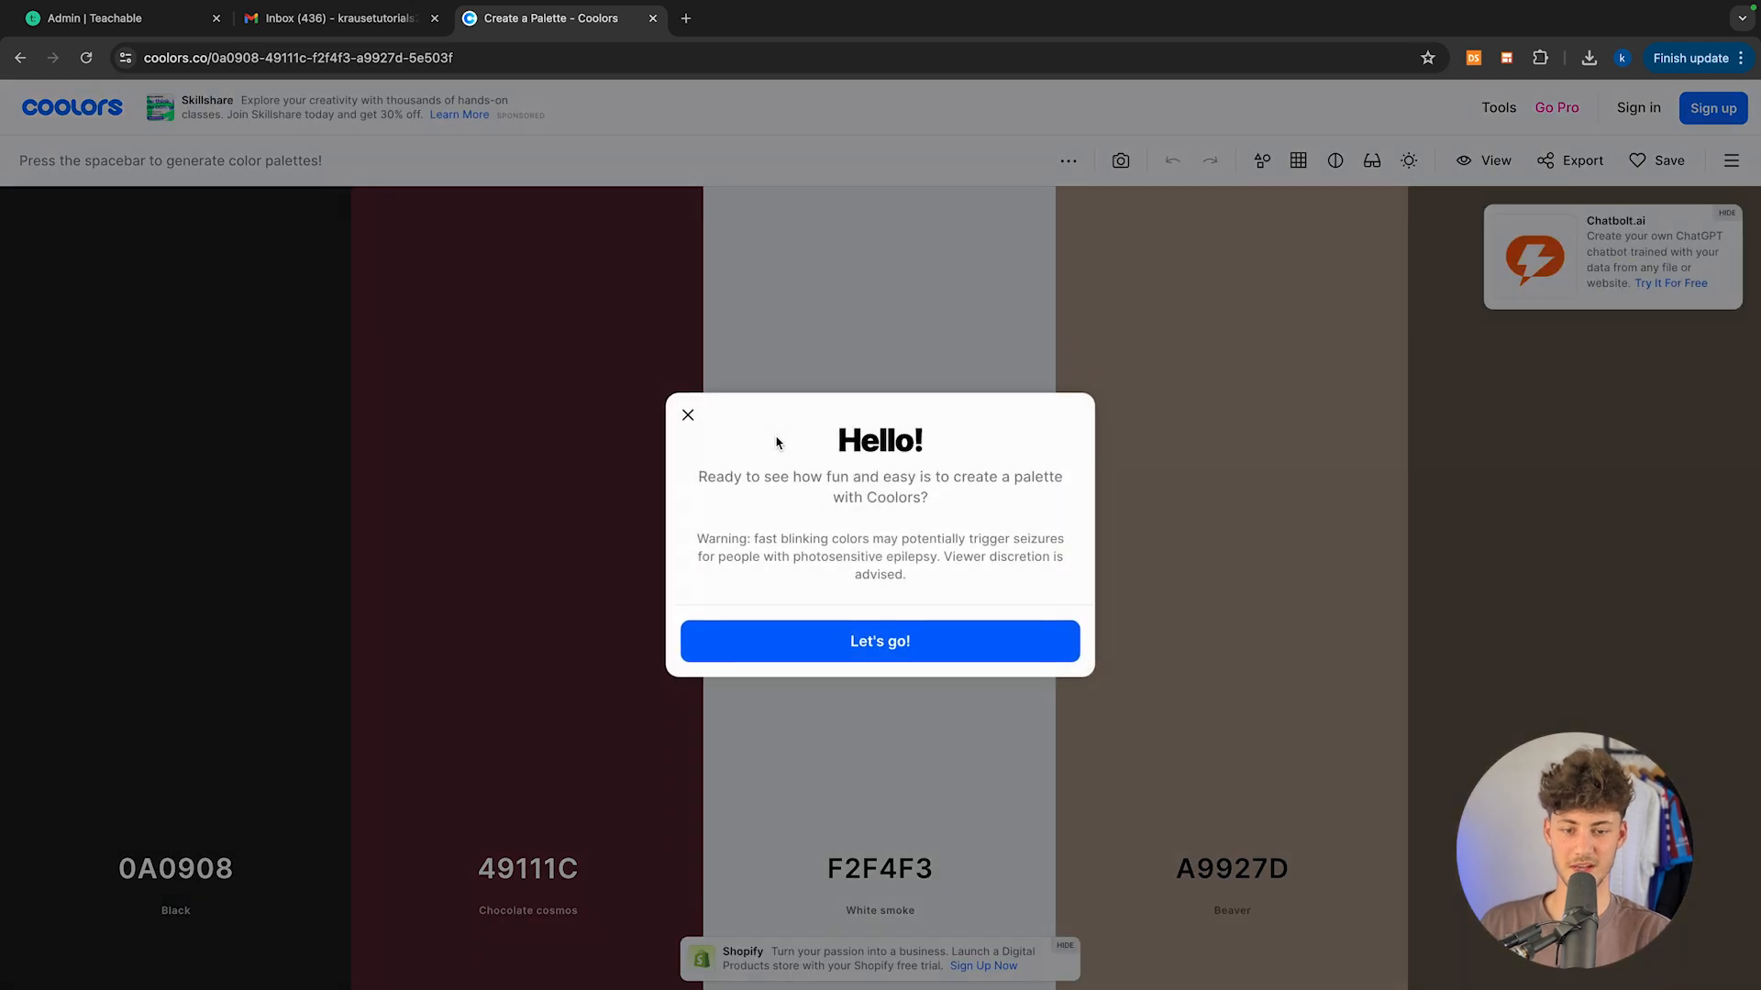
pyautogui.click(681, 420)
# Step: Generate a series of random color palettes in Coolors to look for color combinations
pyautogui.press('space')
pyautogui.press('space')
pyautogui.press('space')
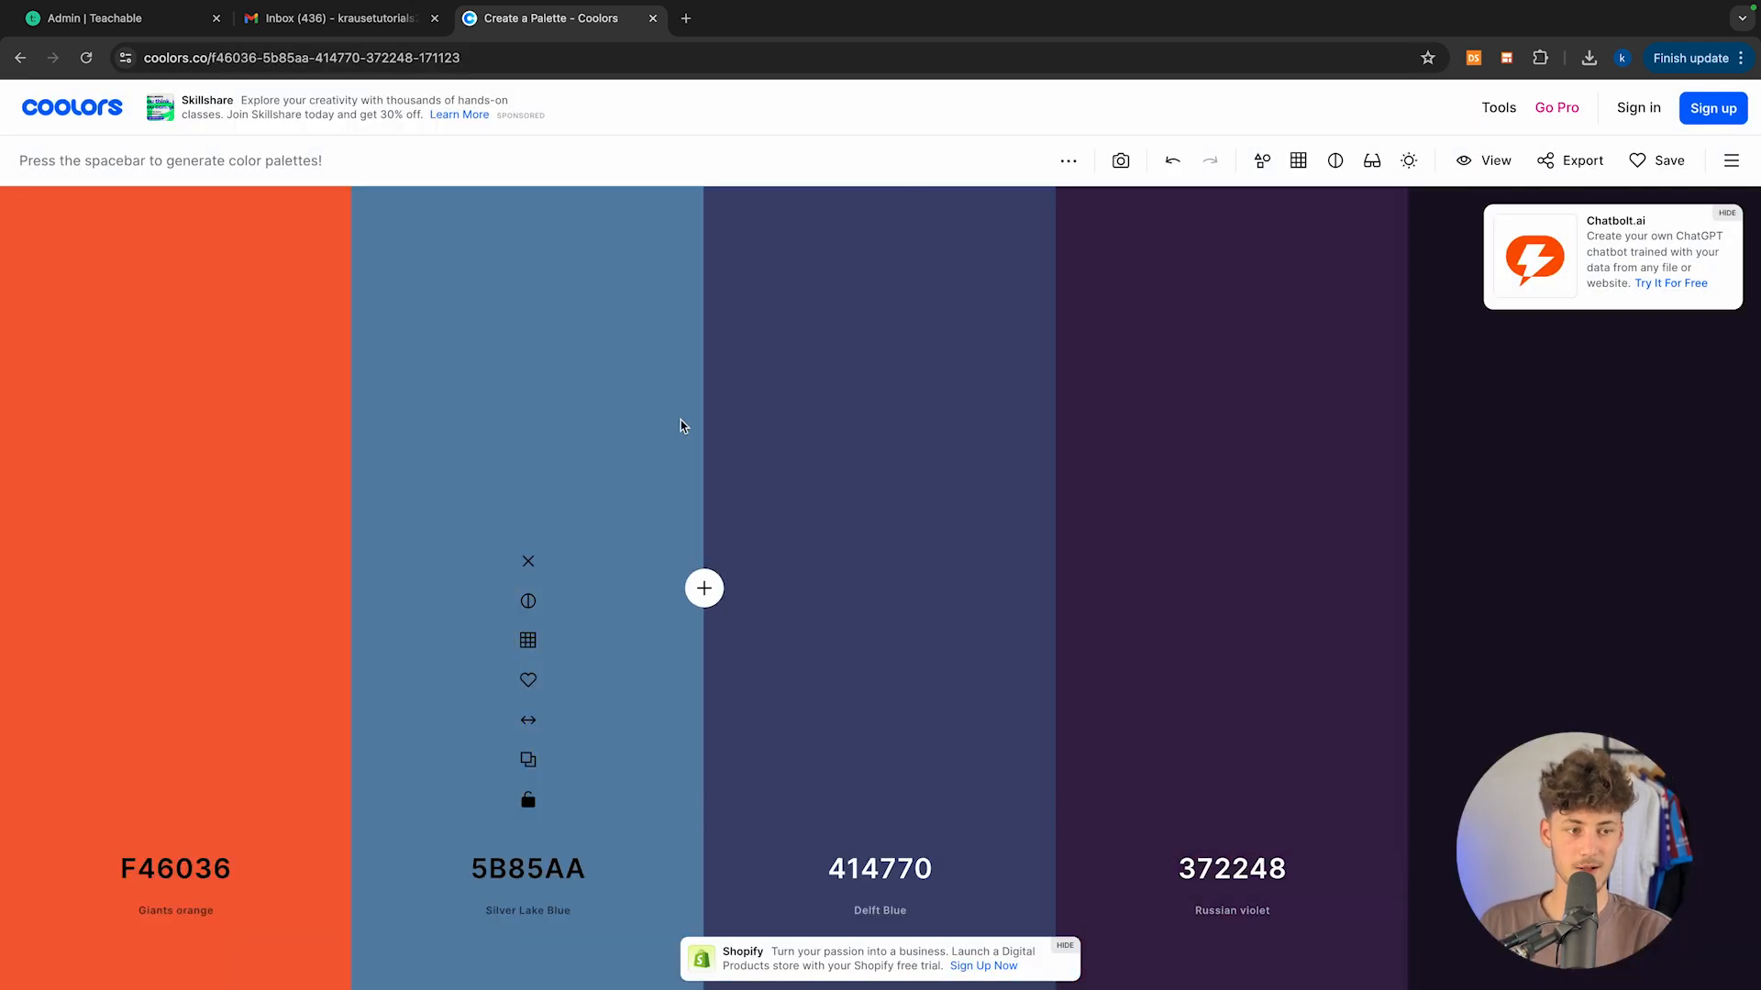
pyautogui.press('space')
pyautogui.press('space')
pyautogui.press('space')
pyautogui.press('space')
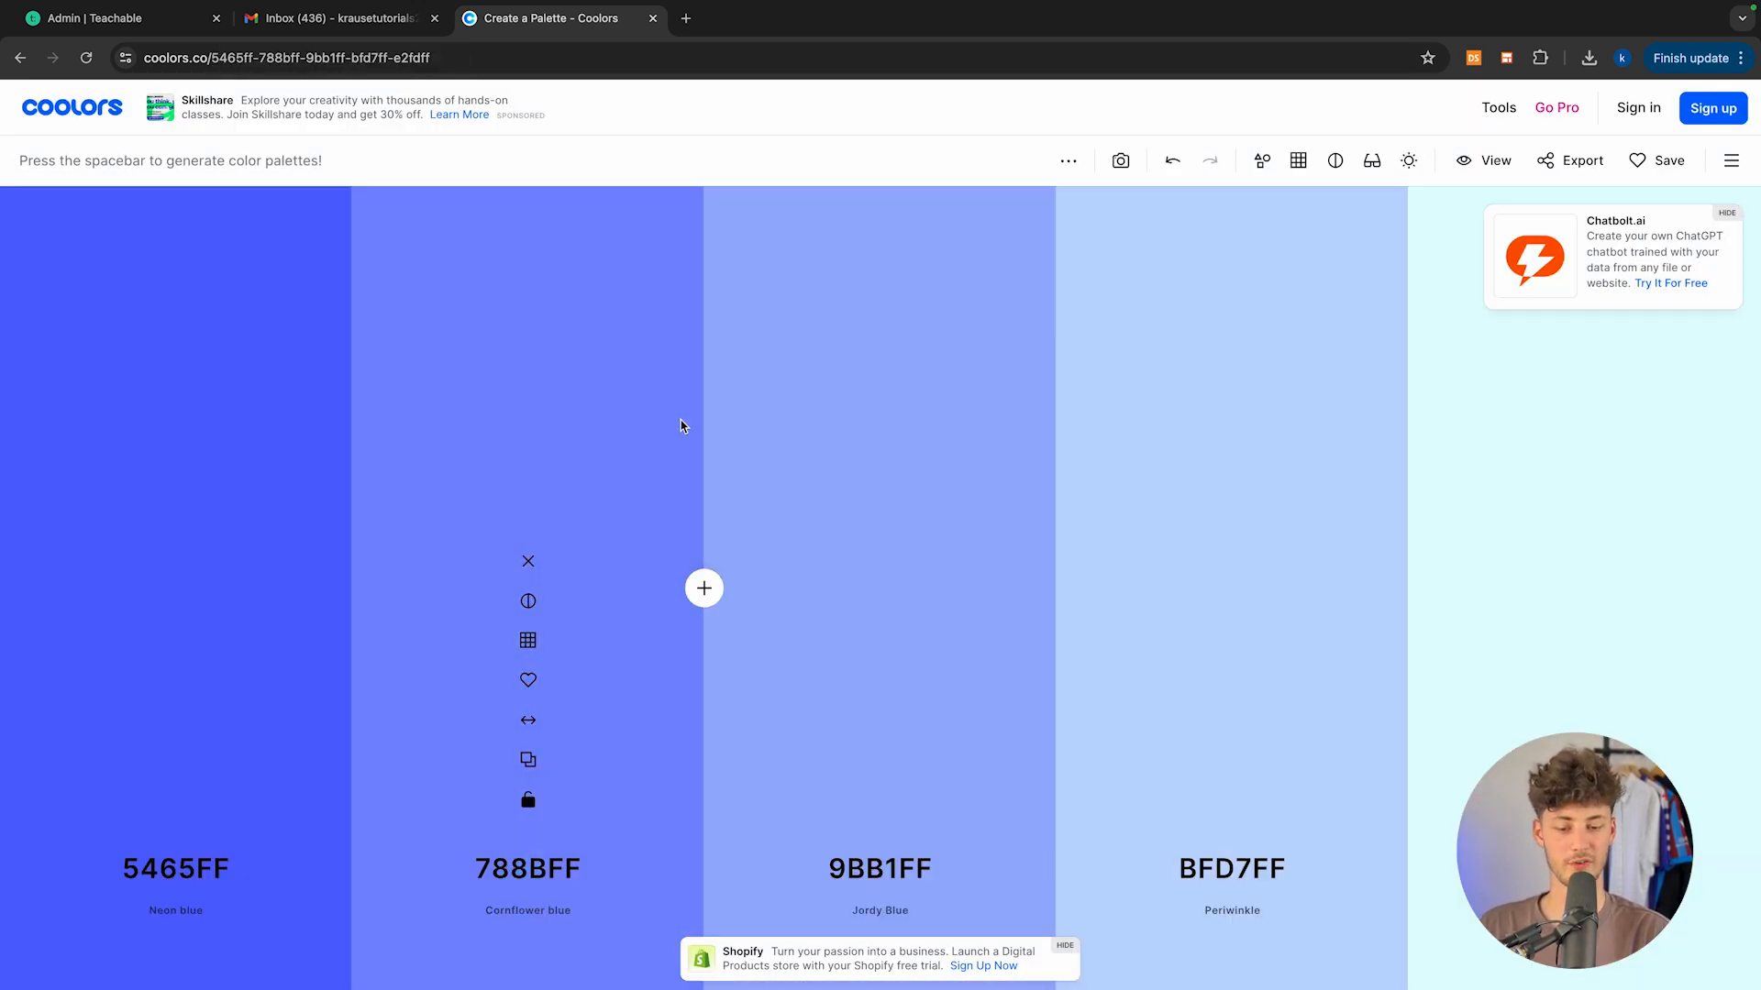
pyautogui.press('space')
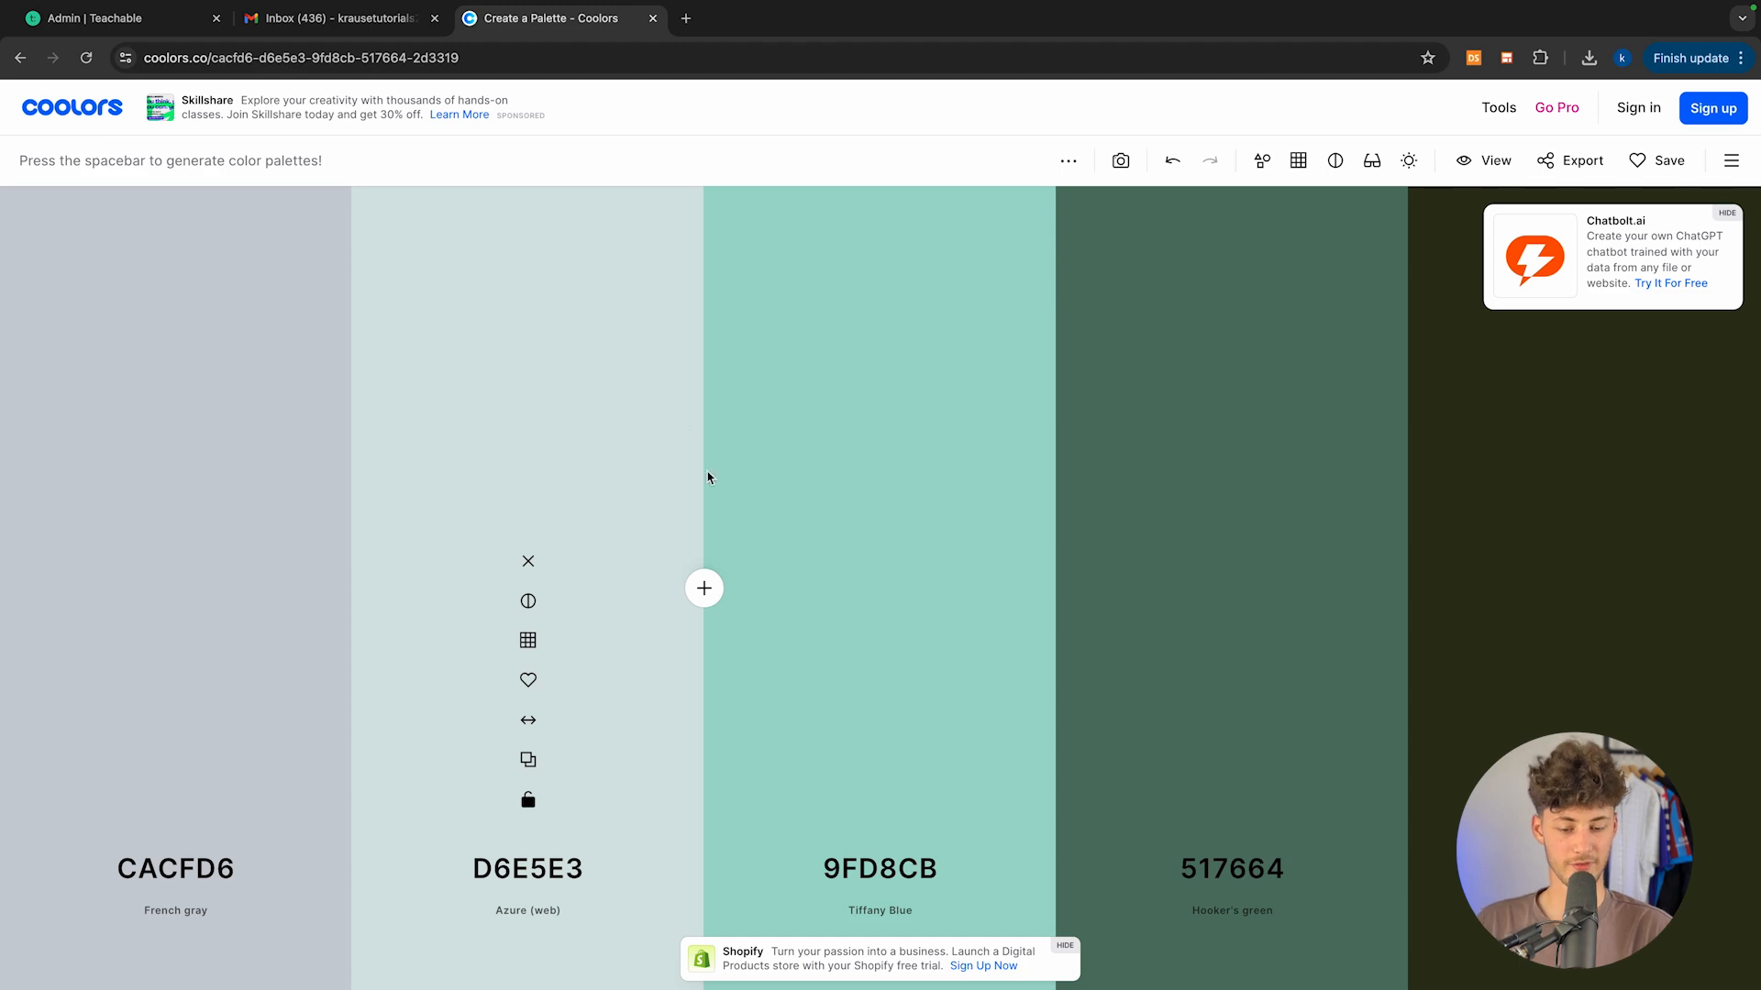
# Step: Switch back to Teachable and save the Preset 4 theme colors
pyautogui.click(95, 19)
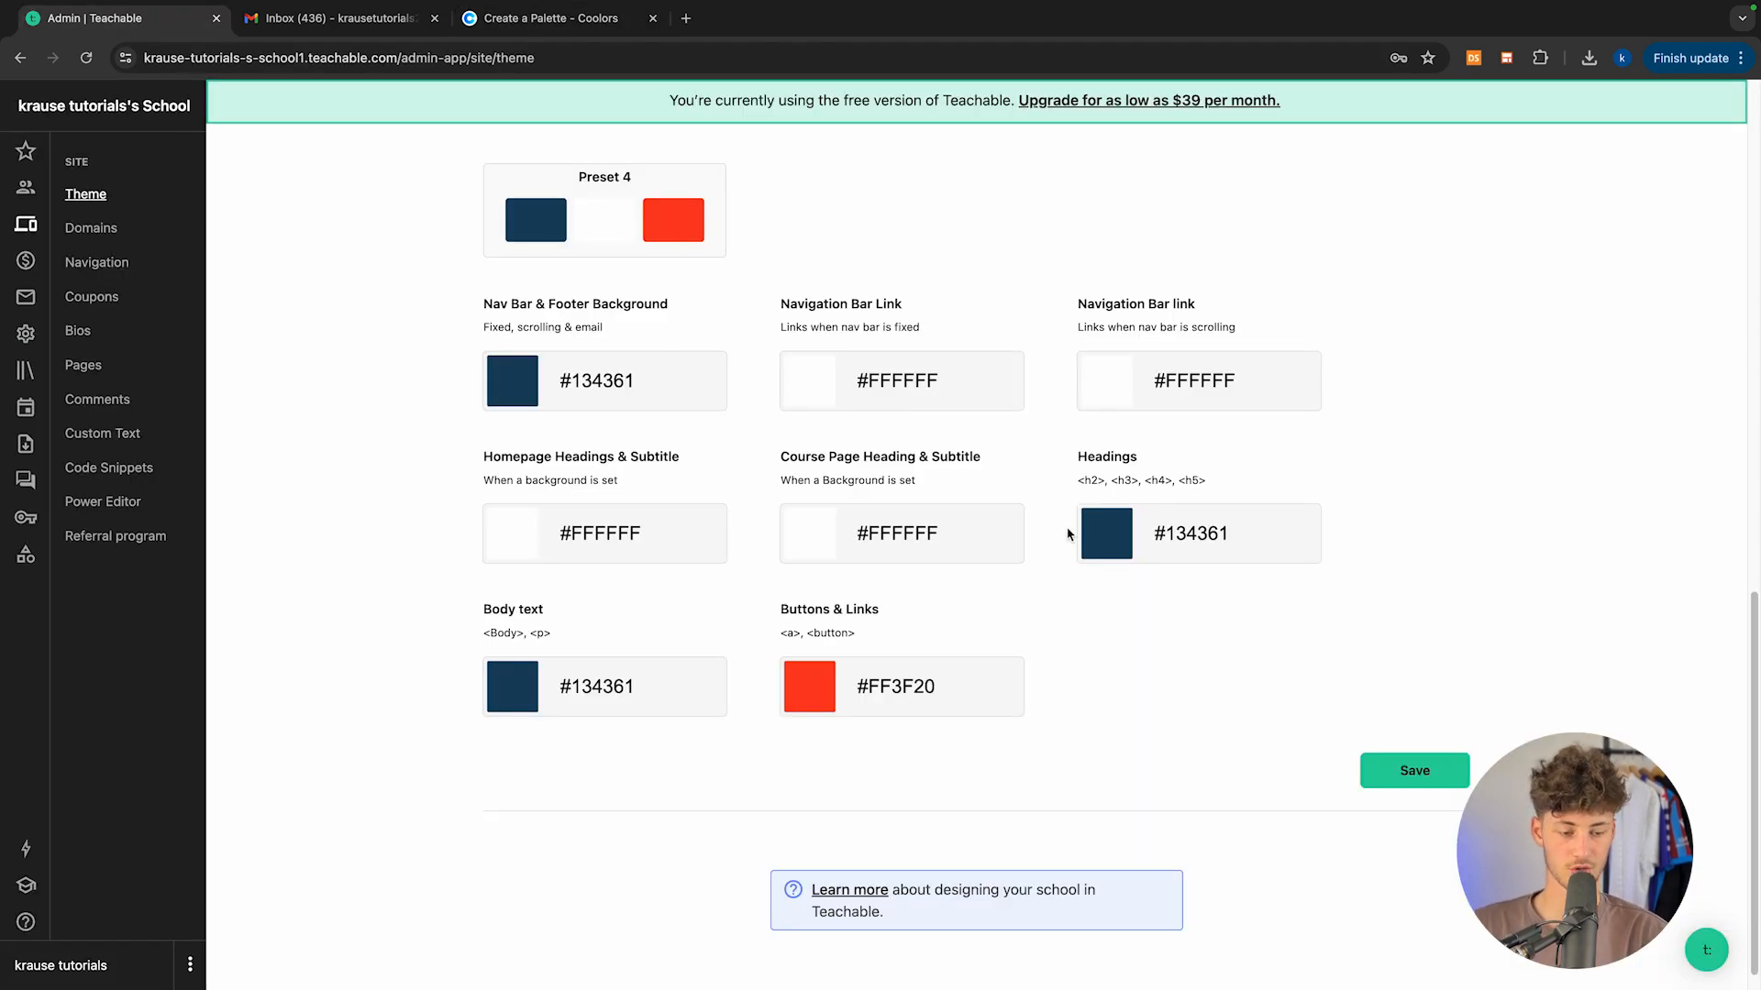
pyautogui.click(1441, 773)
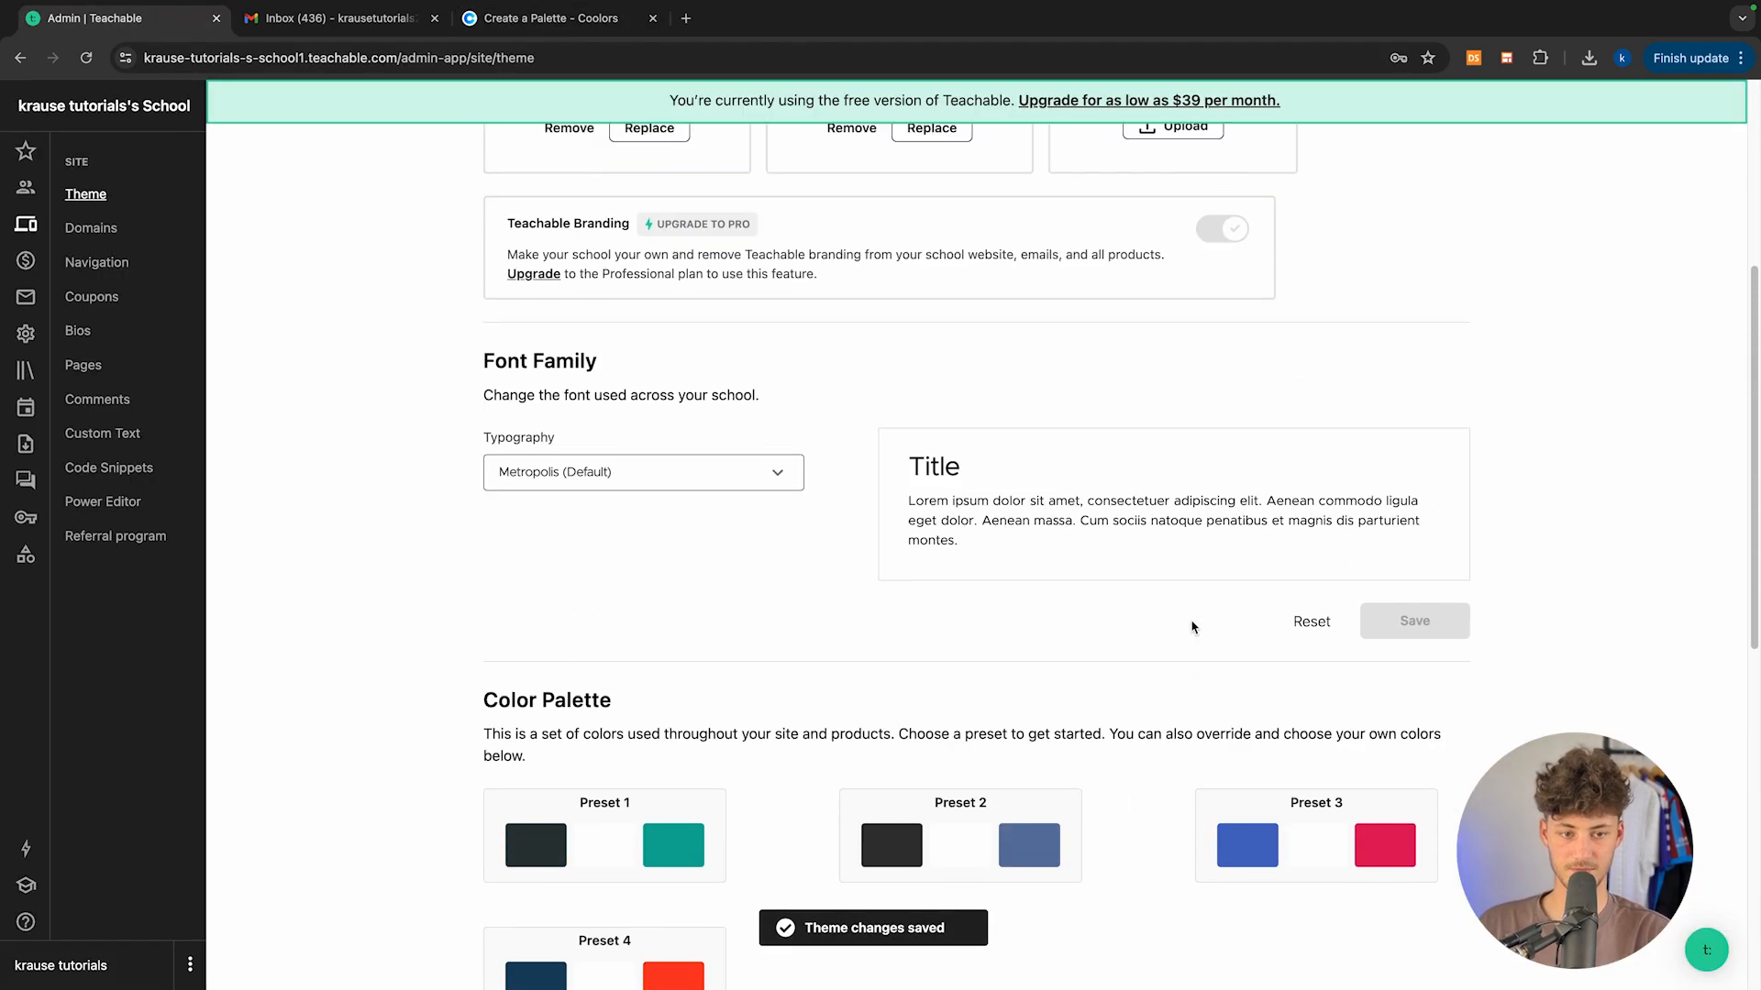
# Step: Preview the school site with the saved theme, close the preview and look over the theme's color palette settings
pyautogui.click(1401, 208)
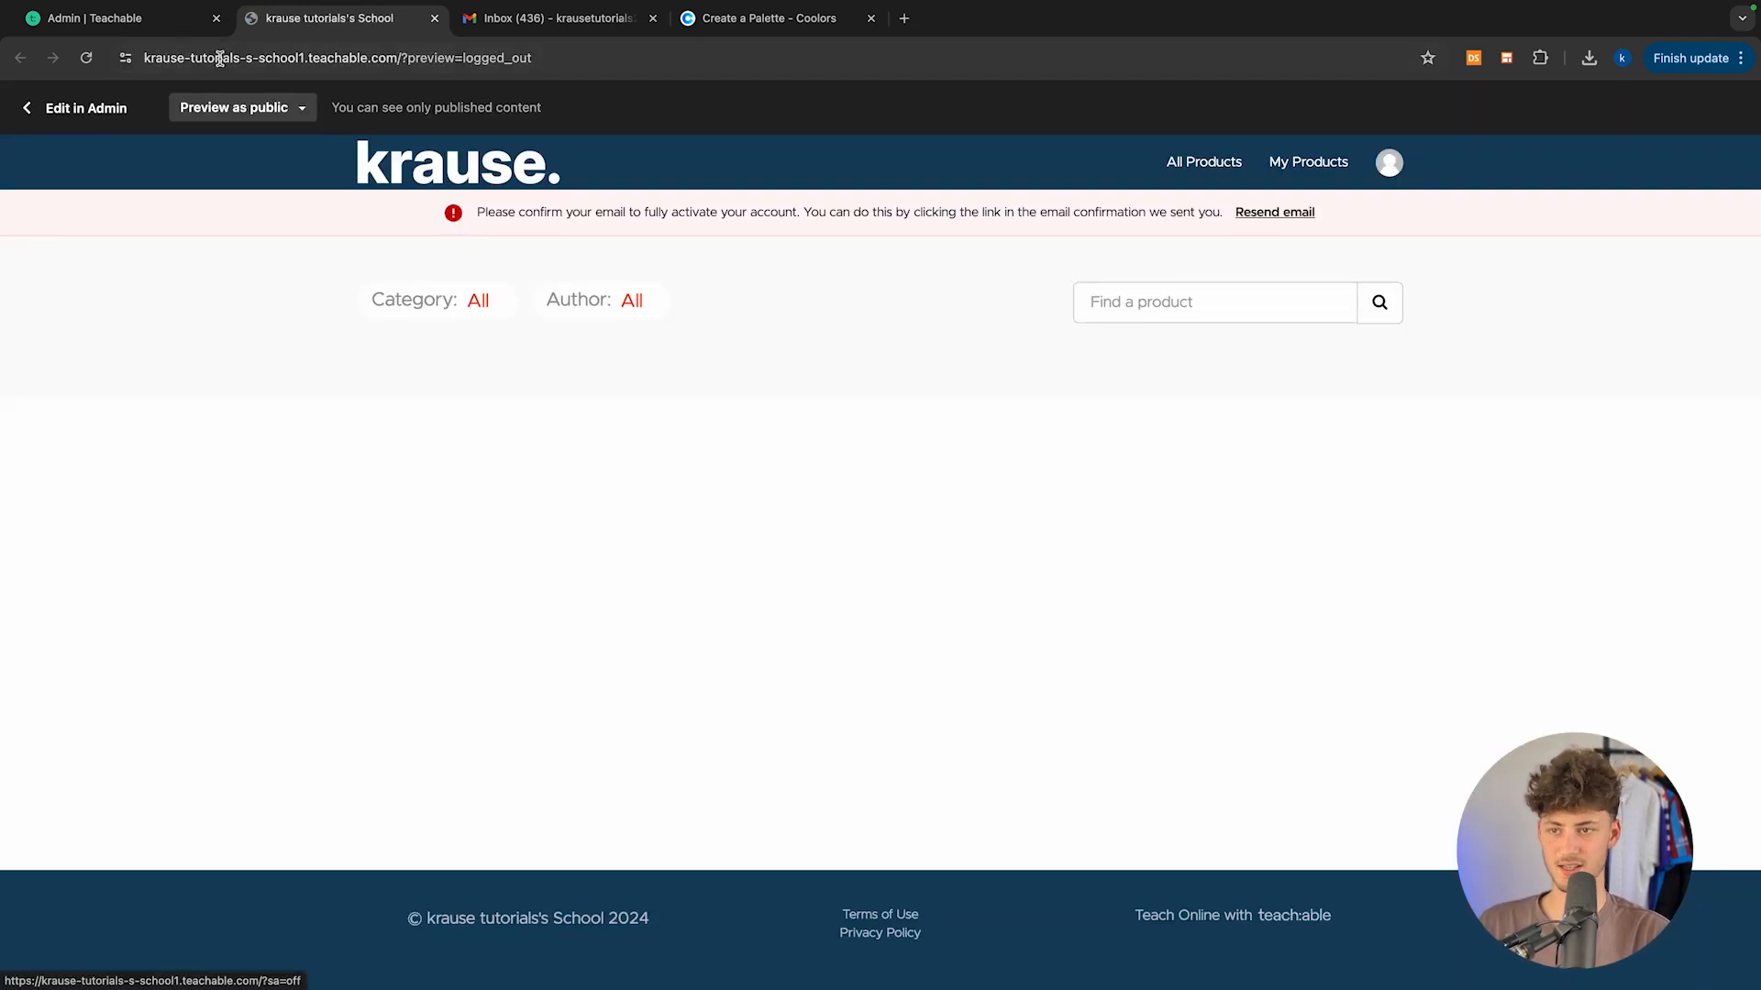
pyautogui.click(174, 20)
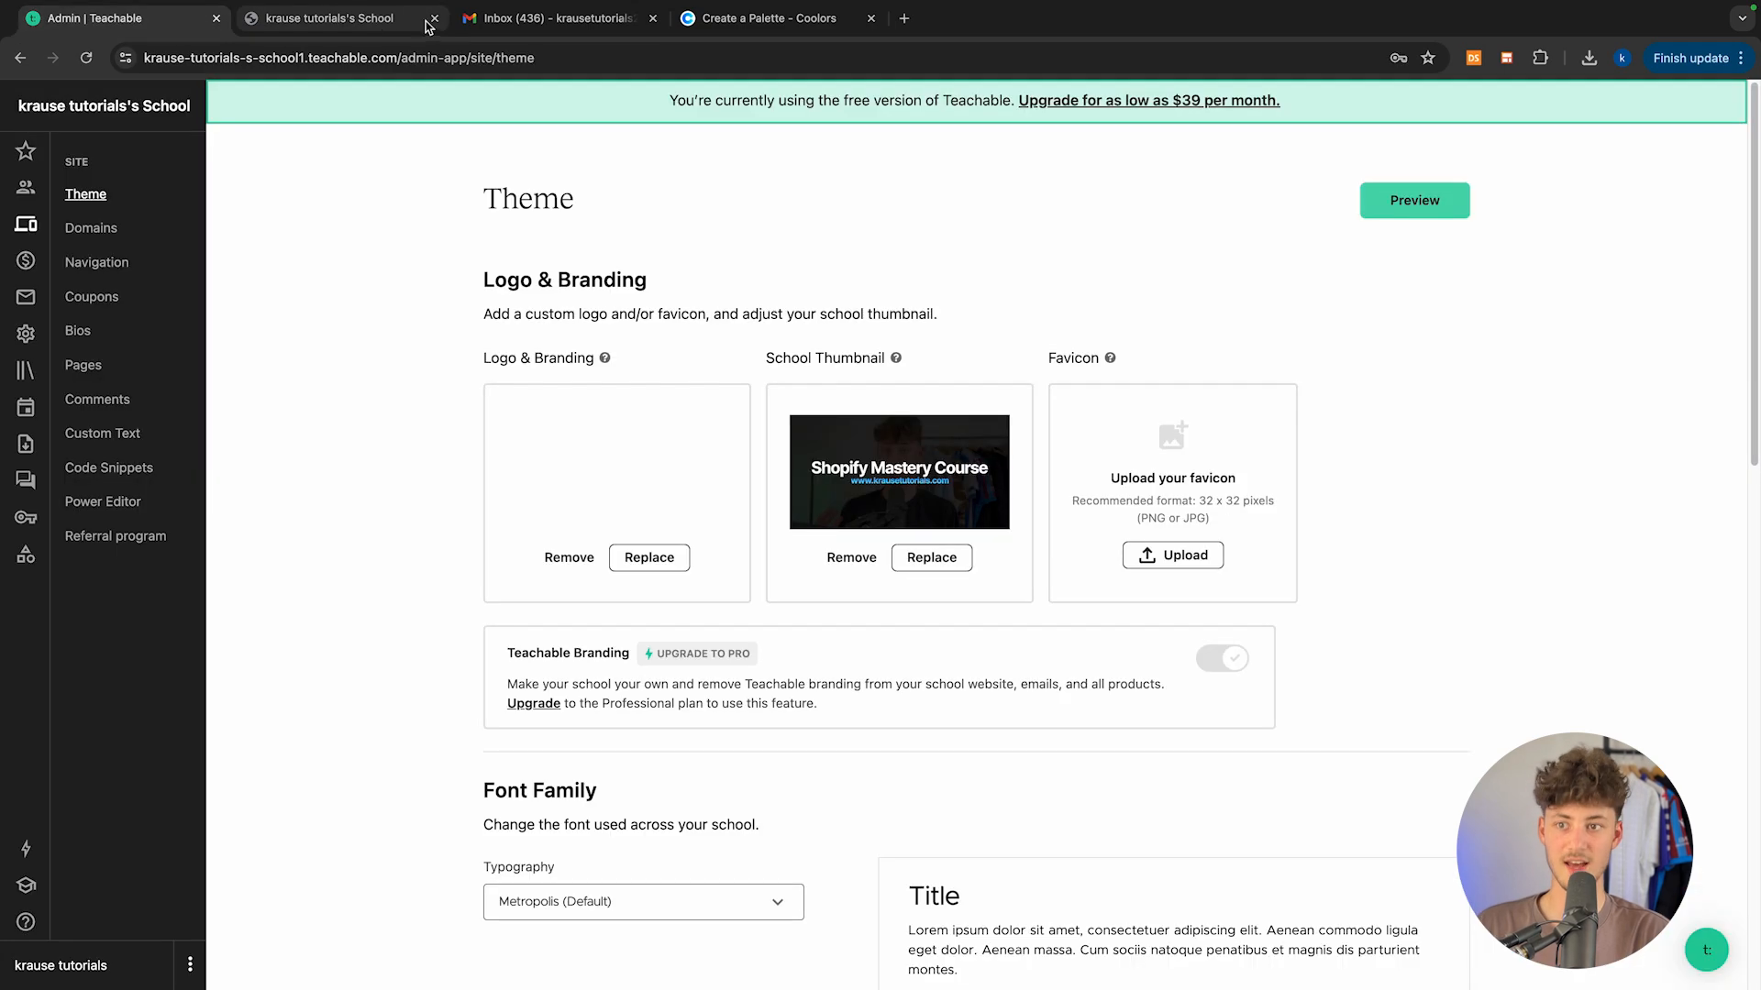
pyautogui.click(435, 19)
pyautogui.scroll(-4, 655, 231)
pyautogui.scroll(-6, 642, 229)
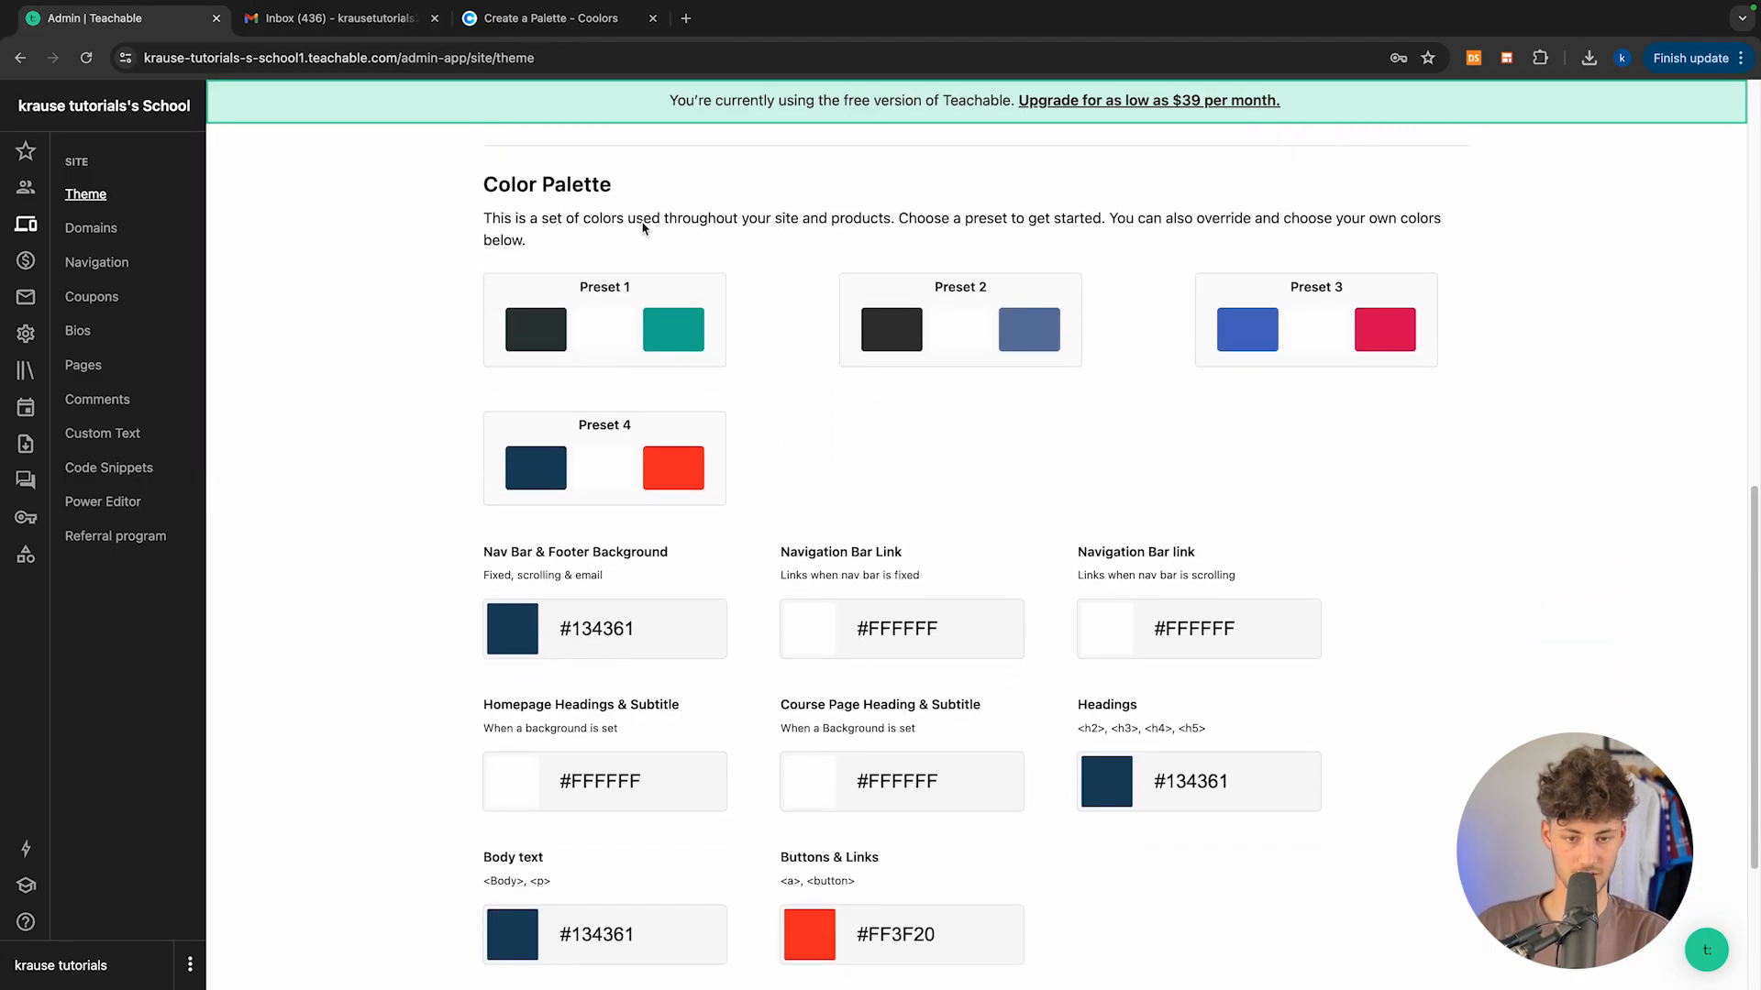
pyautogui.scroll(6, 636, 223)
pyautogui.scroll(-9, 645, 251)
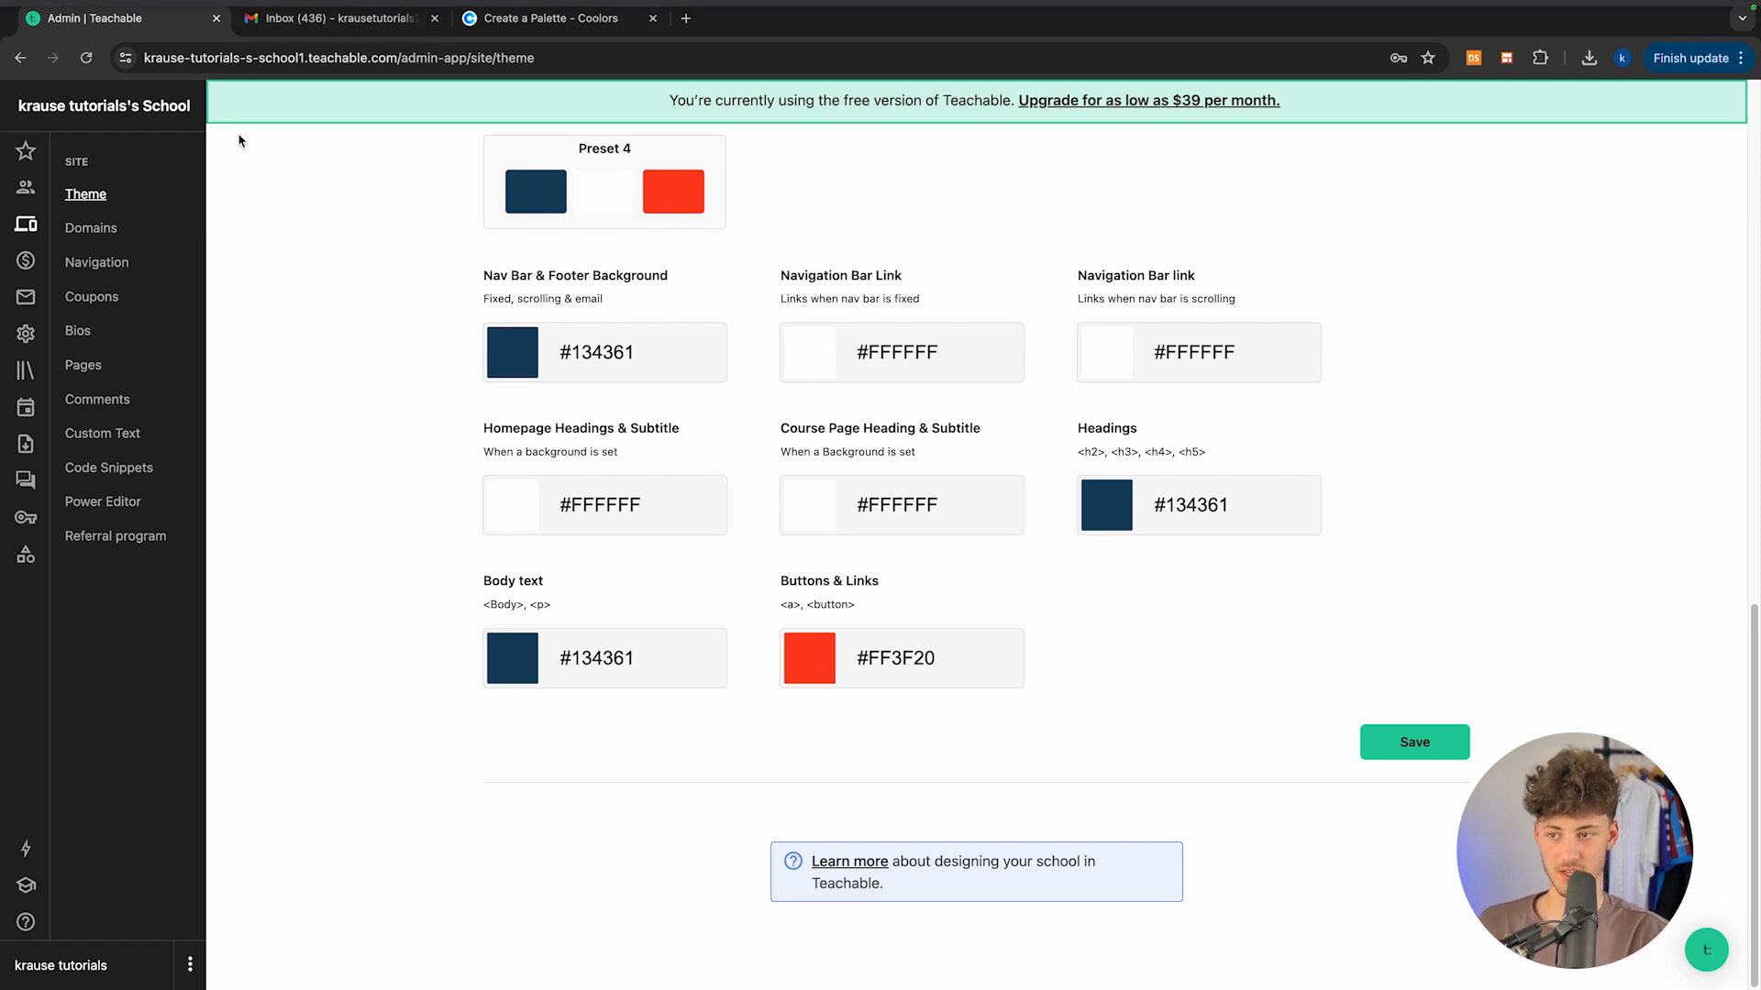
# Step: Open the site's Domains settings and examine the school's primary domain
pyautogui.click(139, 224)
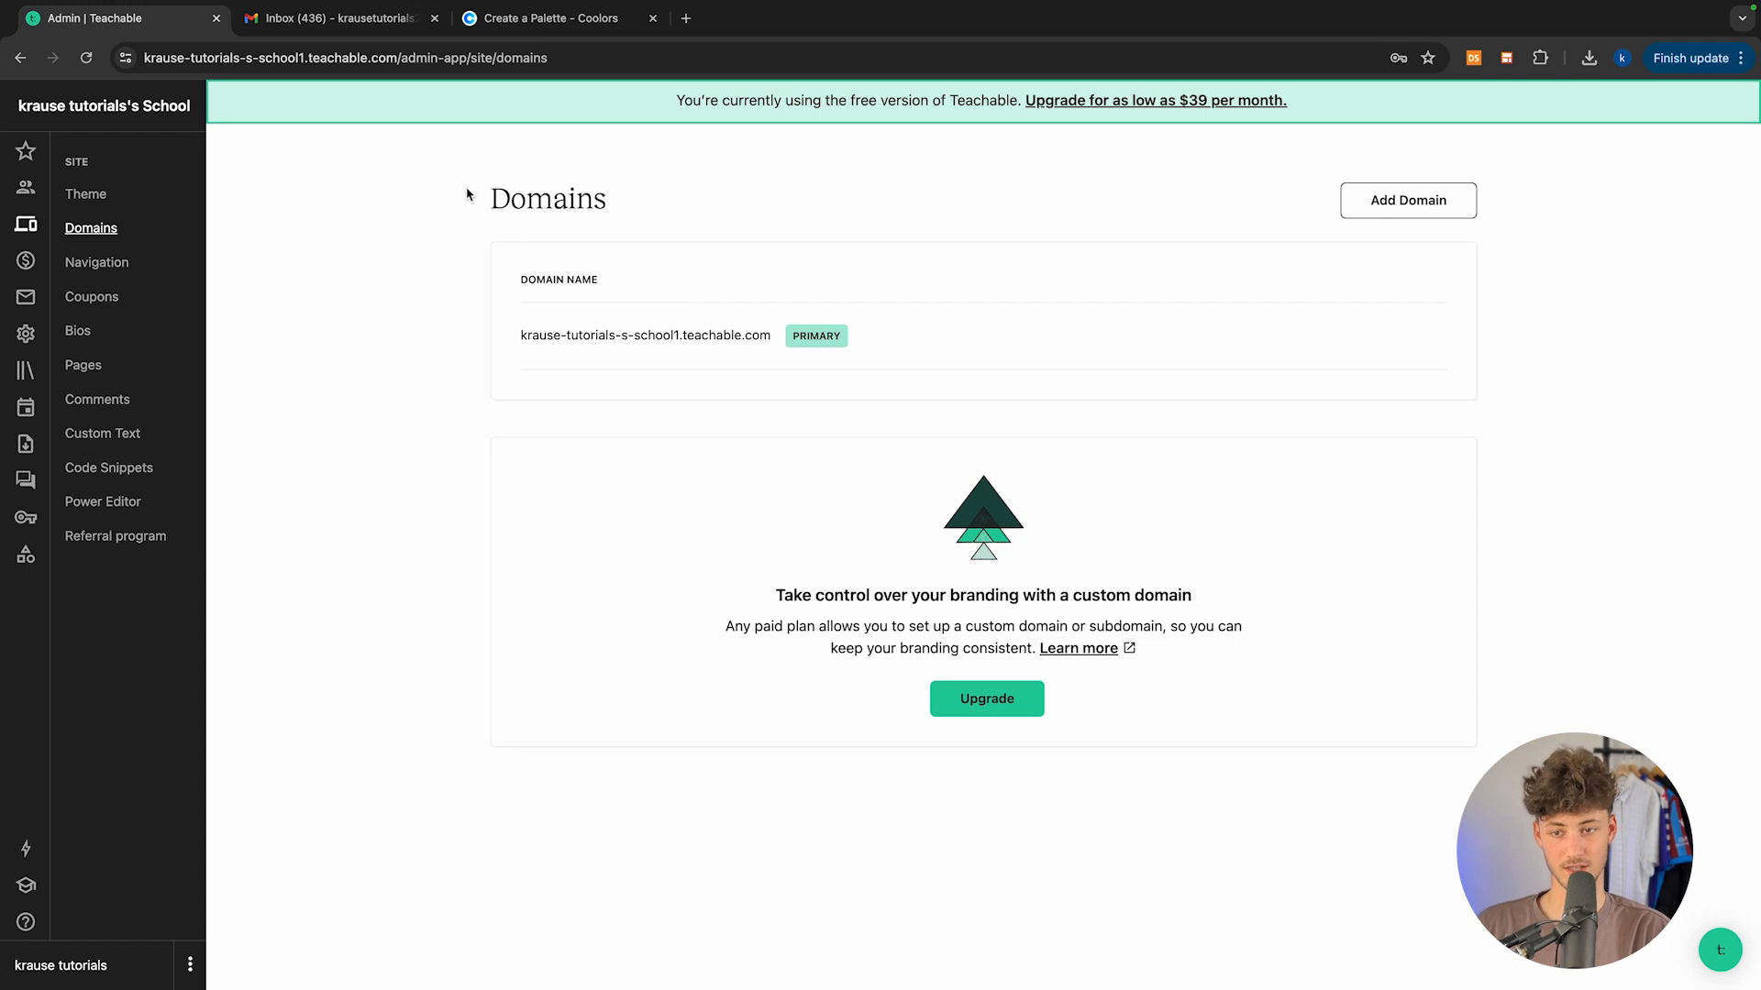
pyautogui.moveTo(466, 193); pyautogui.dragTo(664, 201)
pyautogui.click(666, 203)
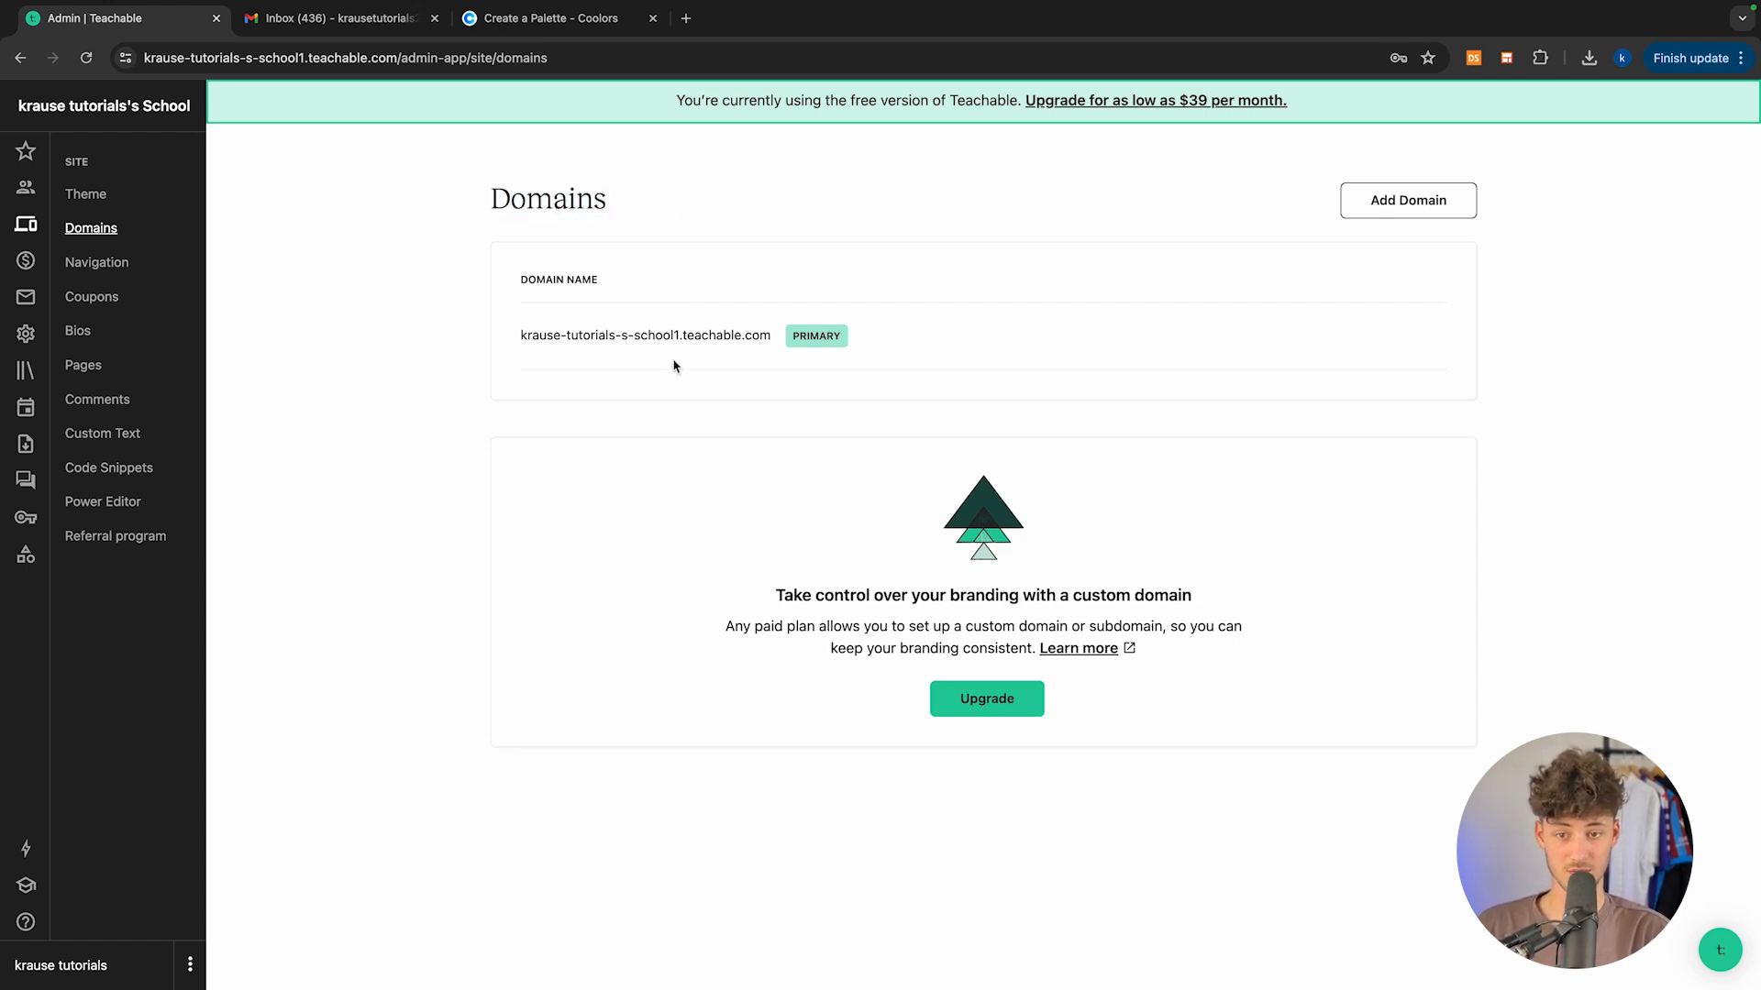
pyautogui.moveTo(501, 345); pyautogui.dragTo(773, 341)
pyautogui.click(825, 502)
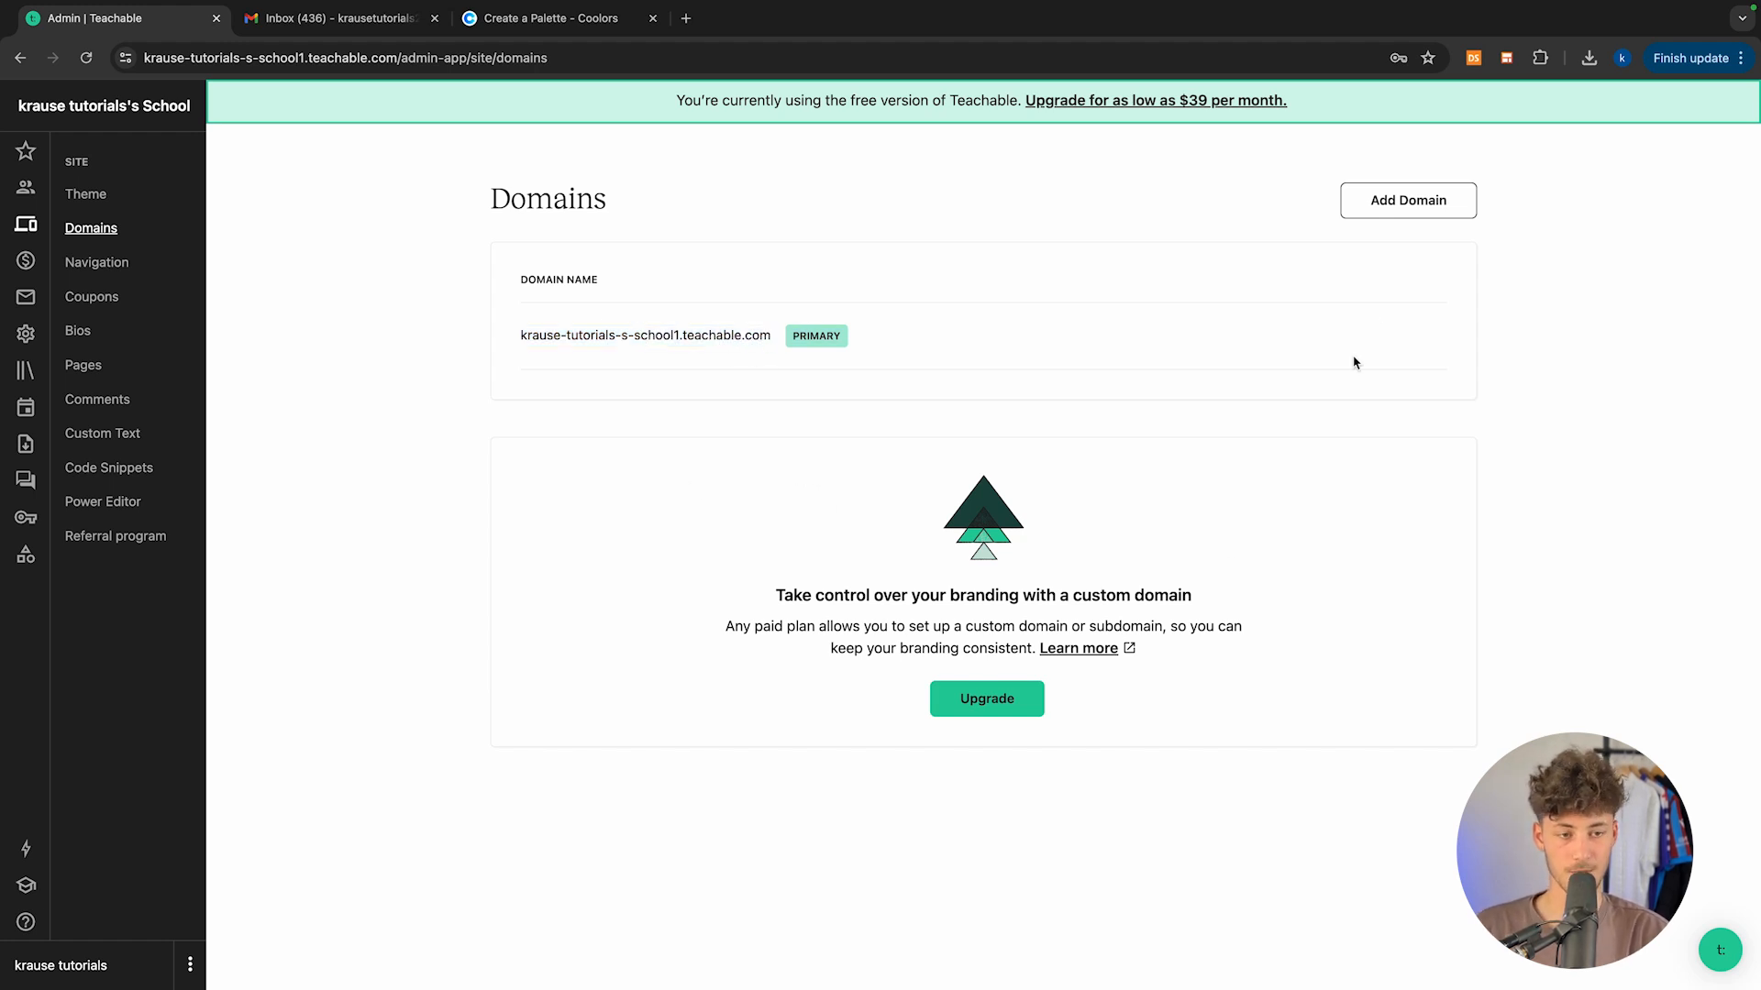
# Step: View the form for adding a teachable.com subdomain and close it without adding a domain
pyautogui.click(1403, 200)
pyautogui.moveTo(605, 473); pyautogui.dragTo(1121, 460)
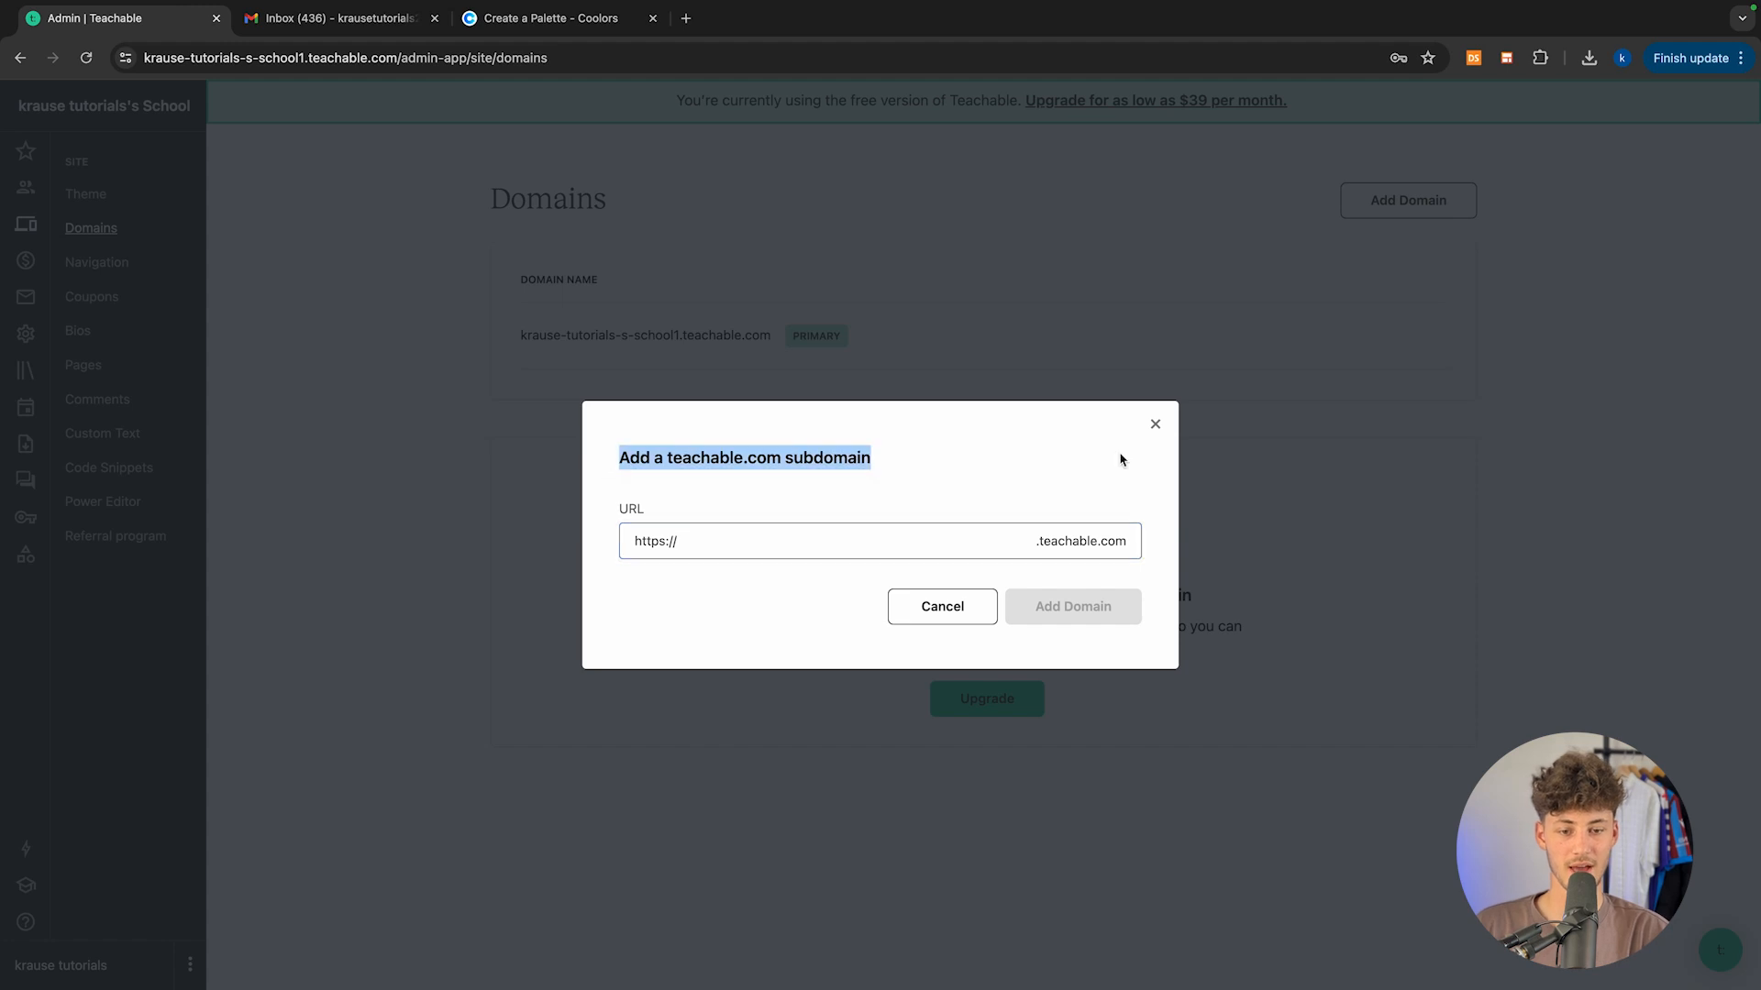
pyautogui.click(1152, 425)
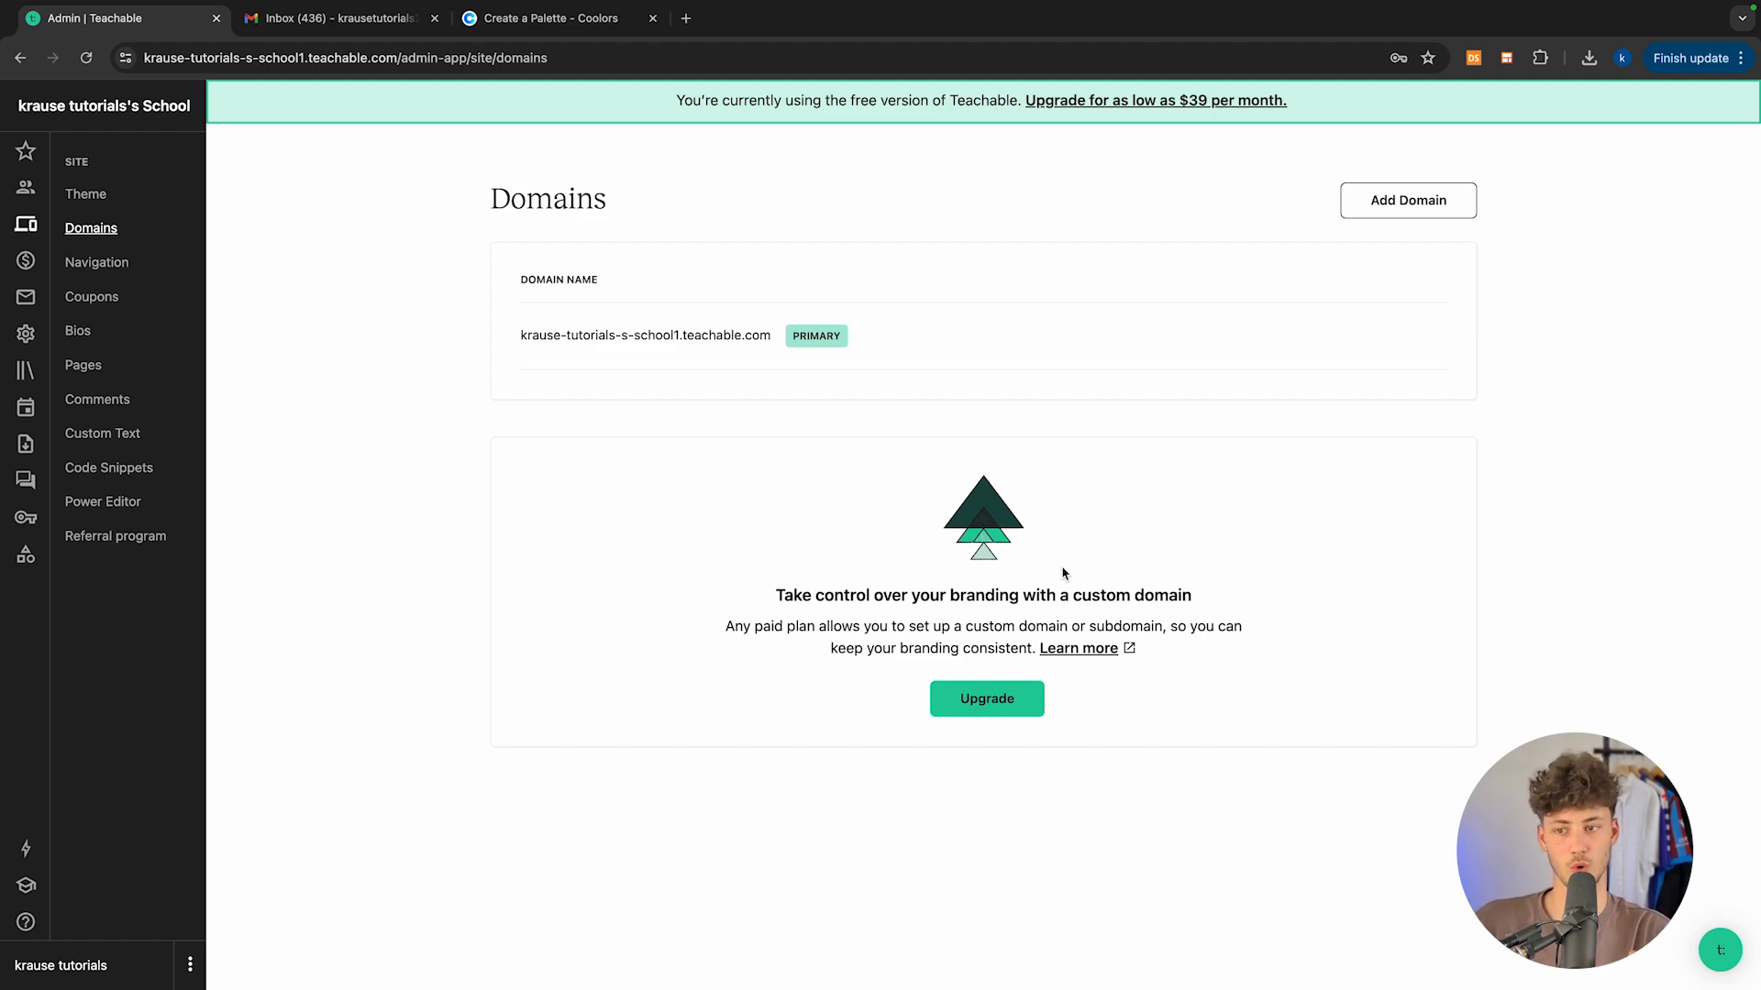
# Step: Open the site's Navigation settings and look over the landing page and navigation bar options
pyautogui.click(114, 271)
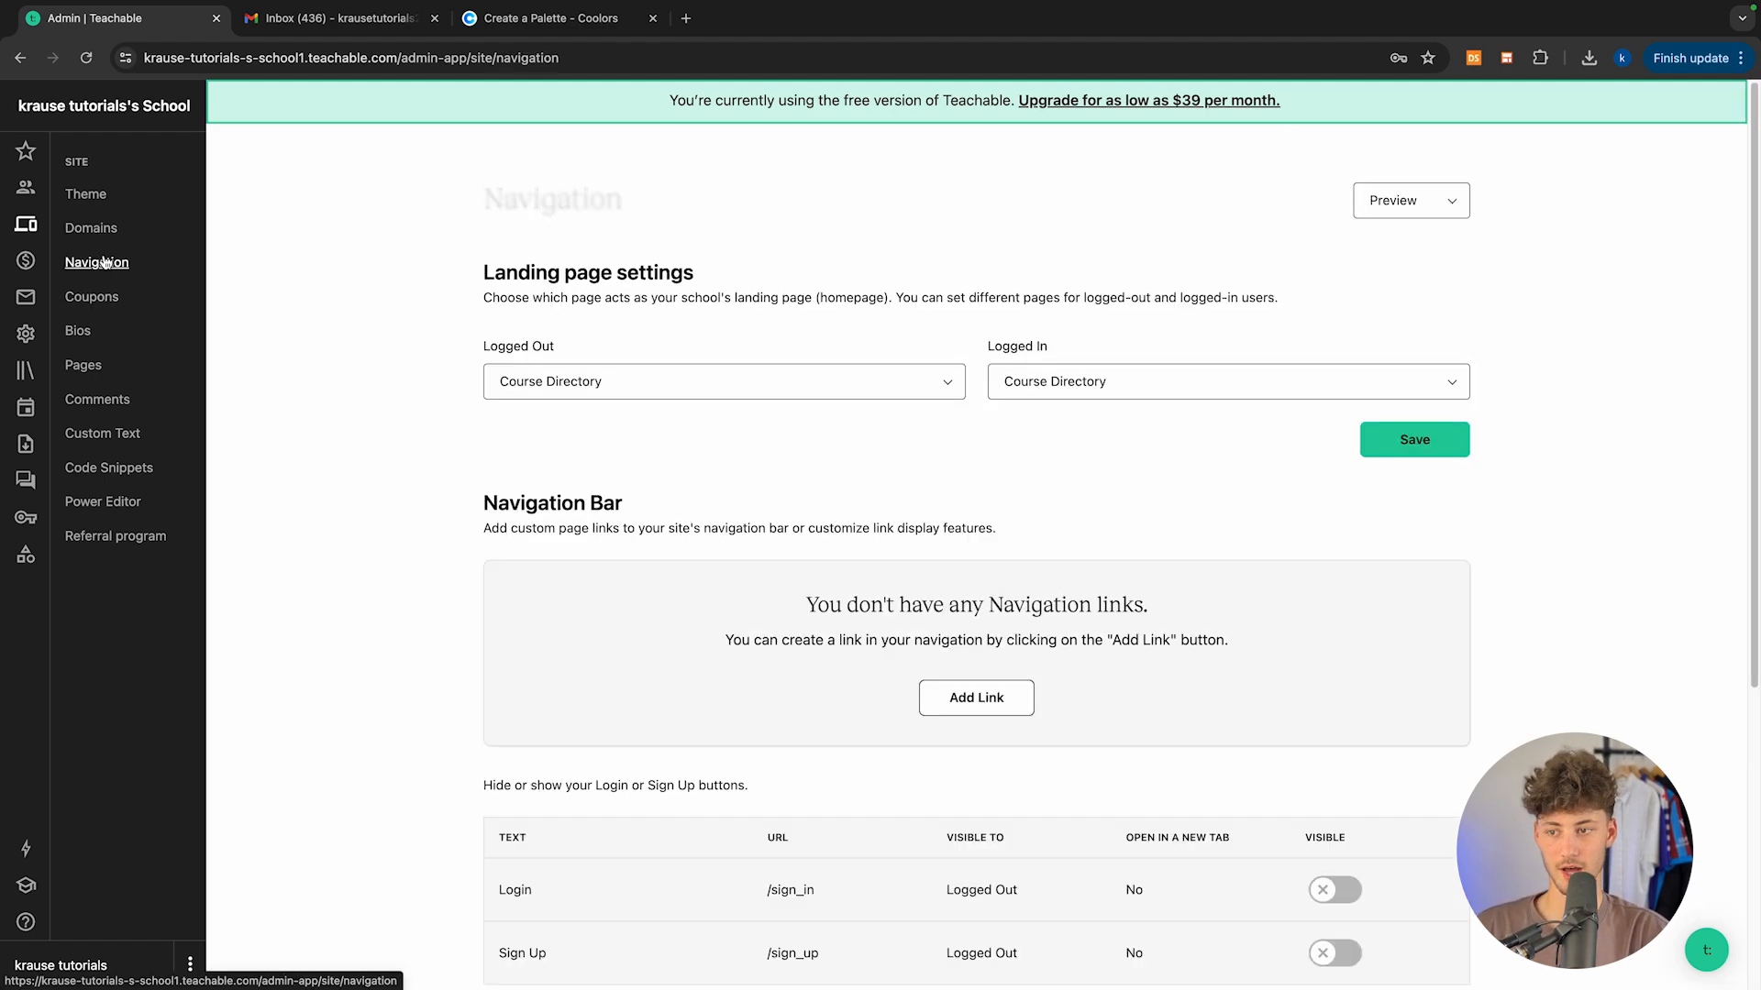
pyautogui.scroll(-5, 747, 348)
pyautogui.scroll(5, 1013, 196)
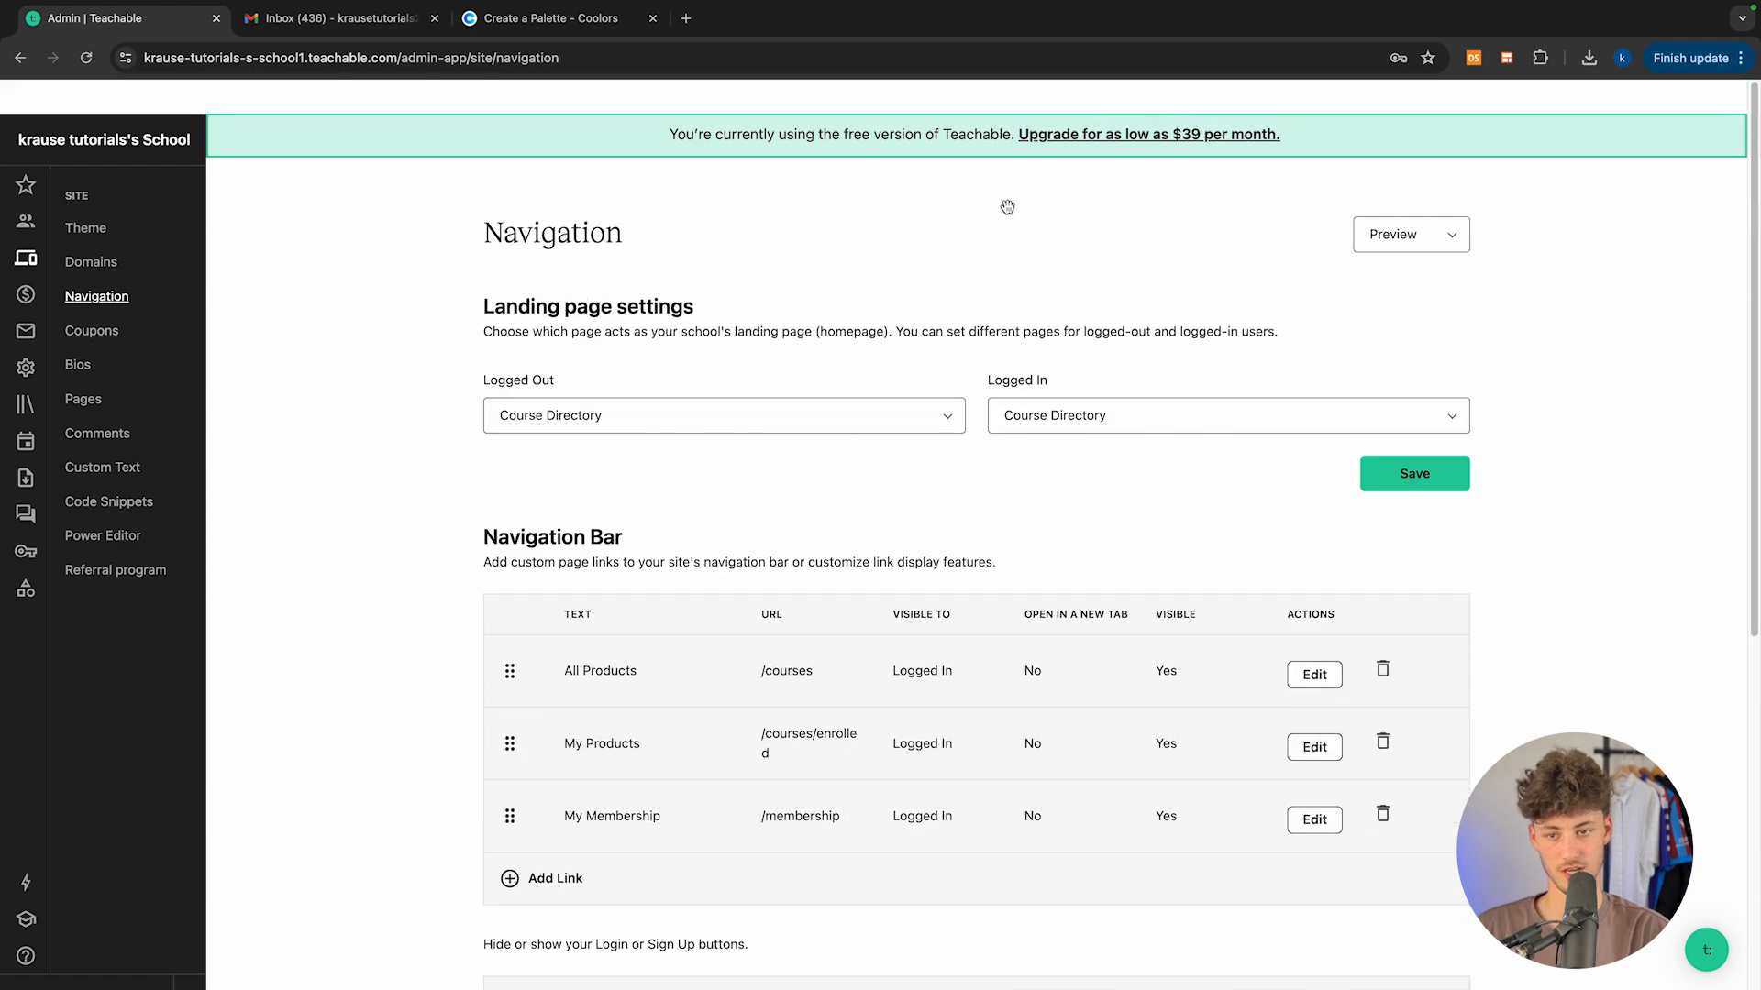
# Step: Open the site's Coupons page and read its description and the plan required to use coupons
pyautogui.click(92, 296)
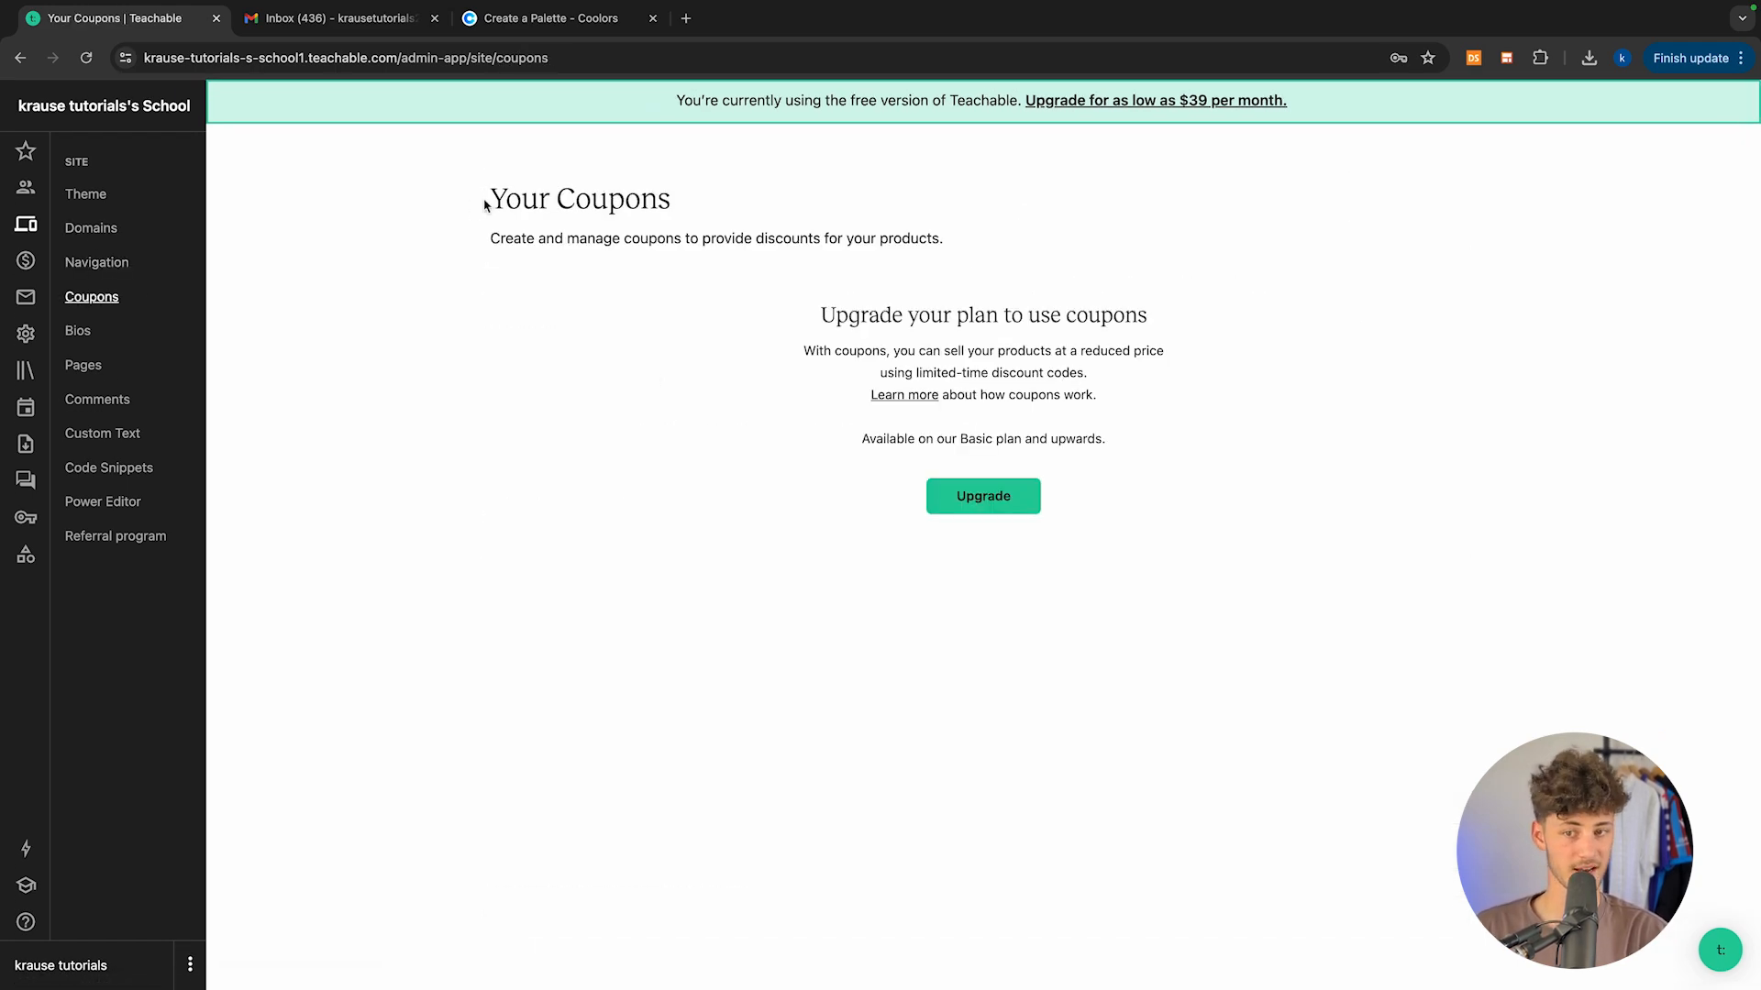
pyautogui.moveTo(487, 195); pyautogui.dragTo(806, 236)
pyautogui.click(806, 236)
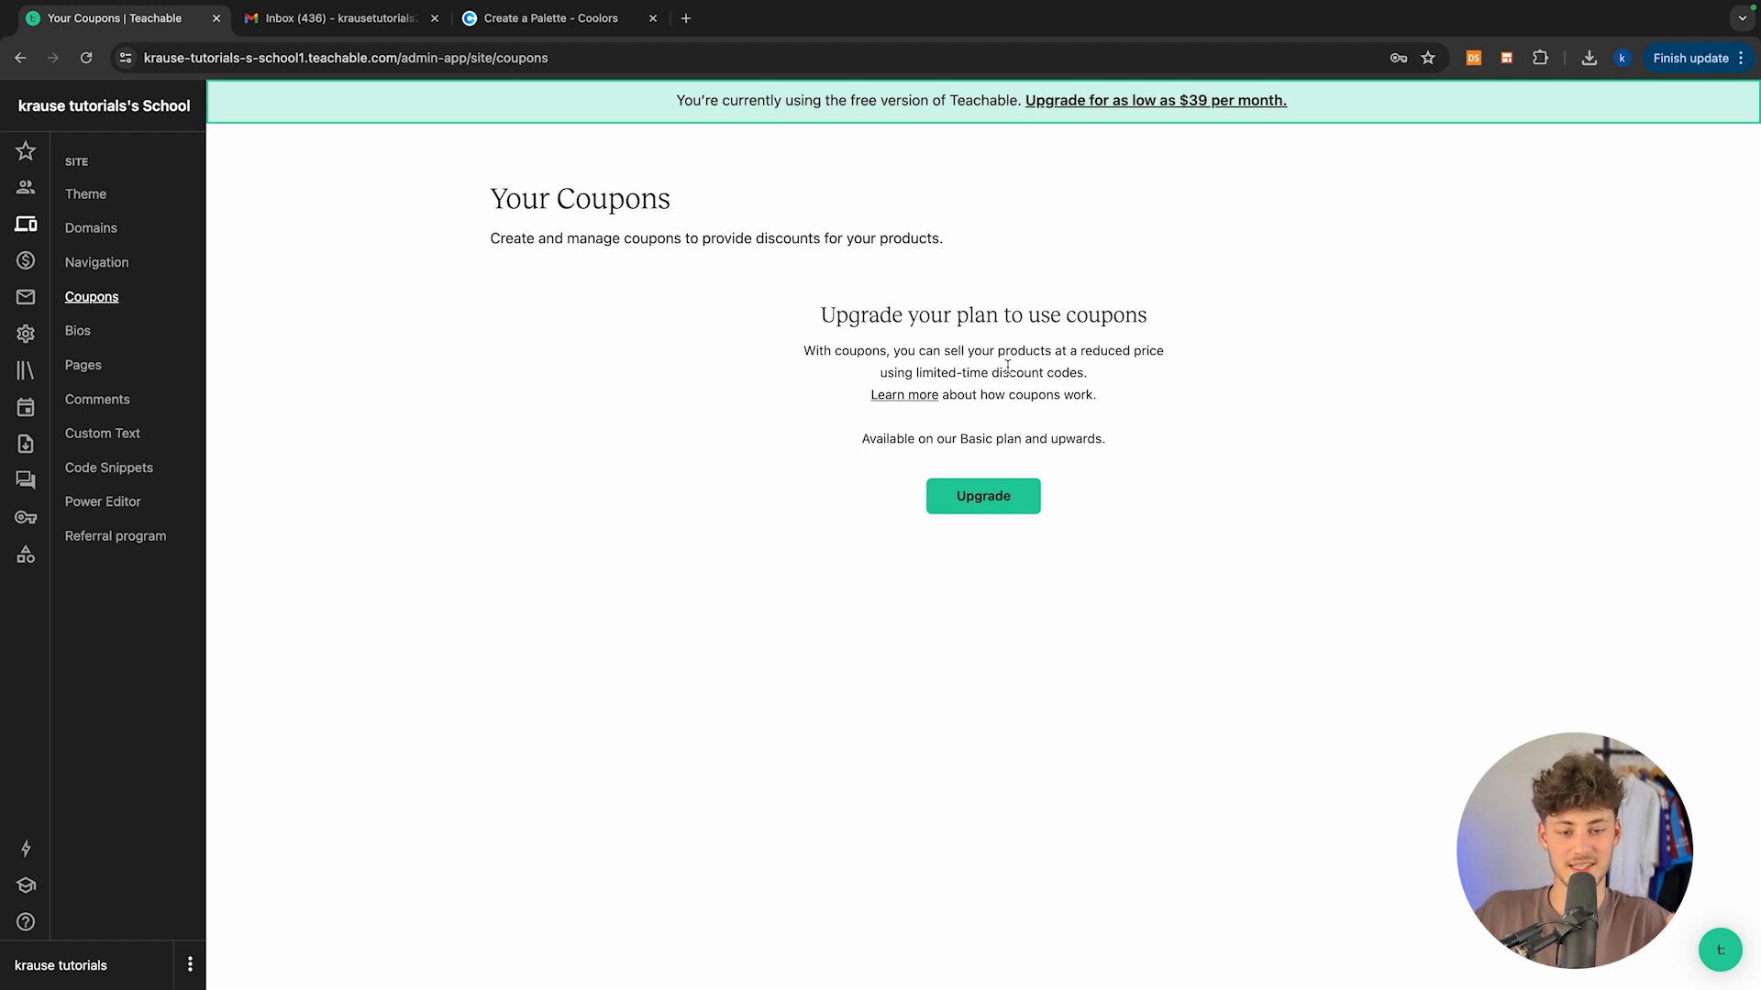
pyautogui.moveTo(956, 431); pyautogui.dragTo(1022, 437)
pyautogui.click(1017, 433)
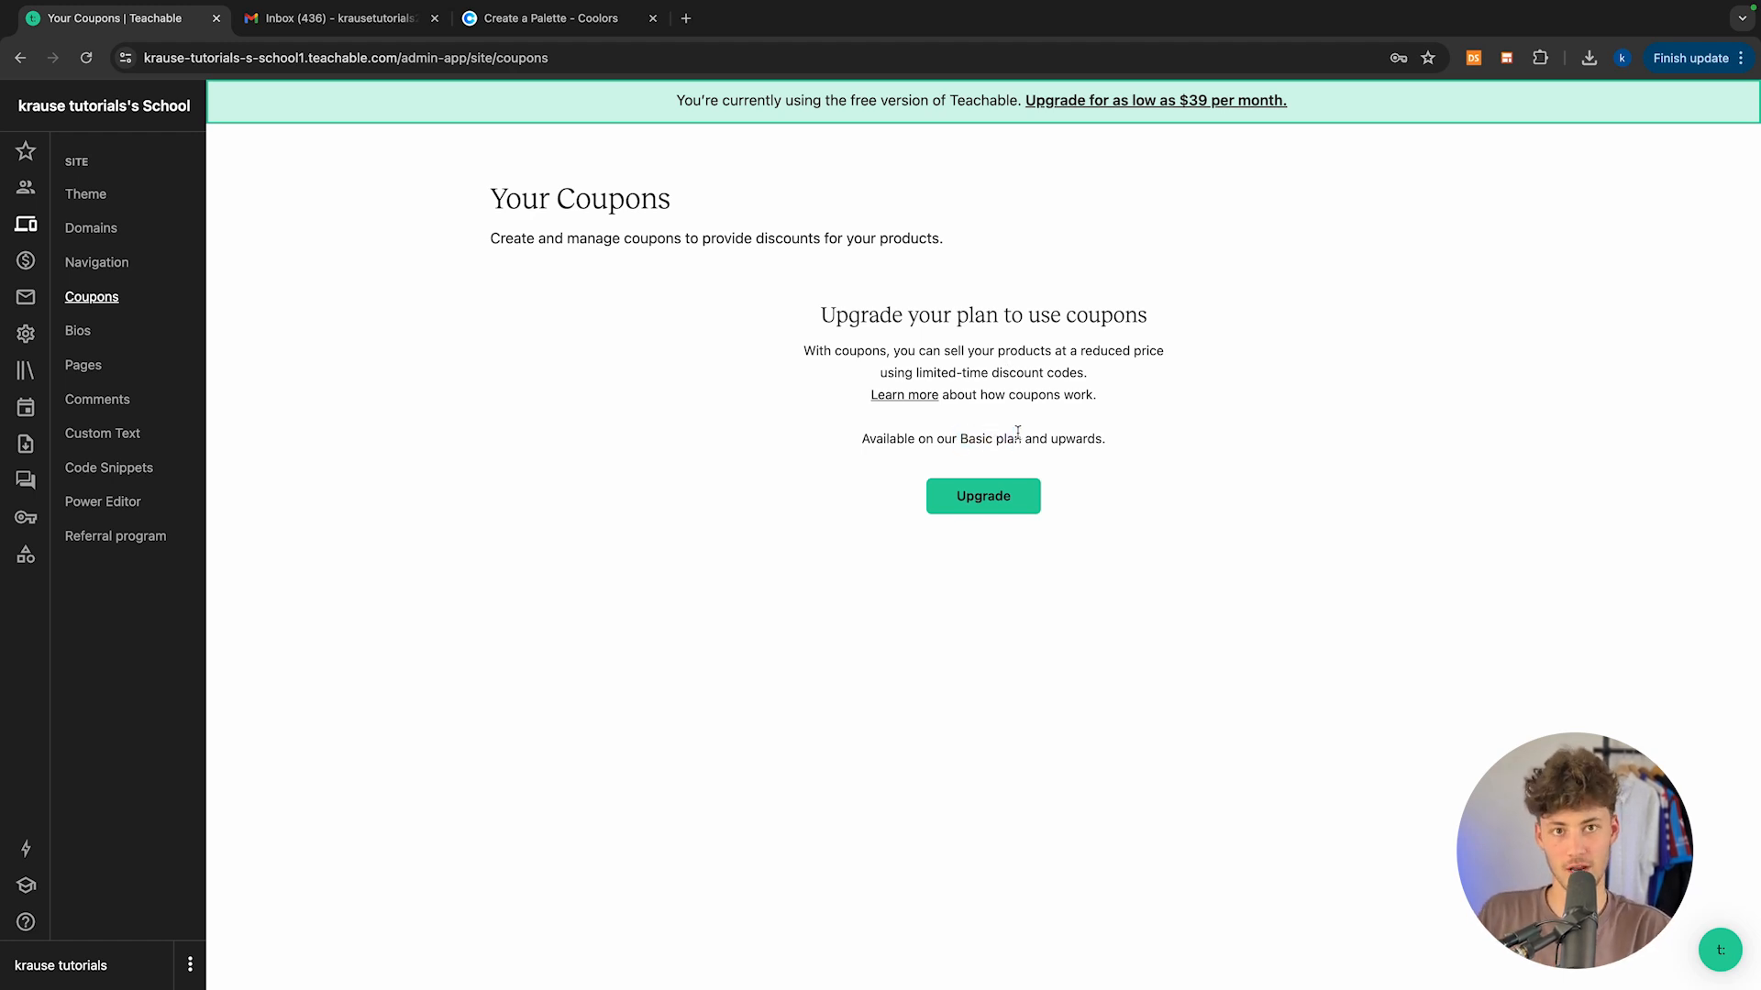